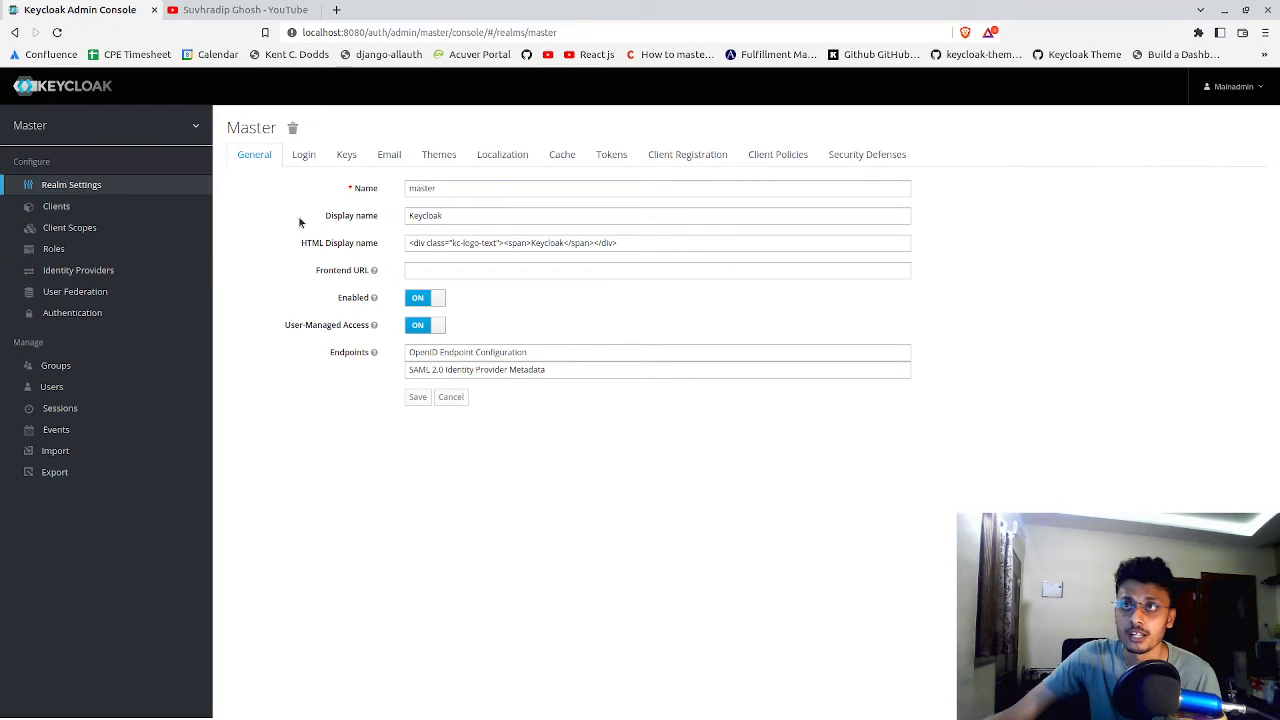
Open the admin-cli client's settings from the Master realm's client list
click(162, 211)
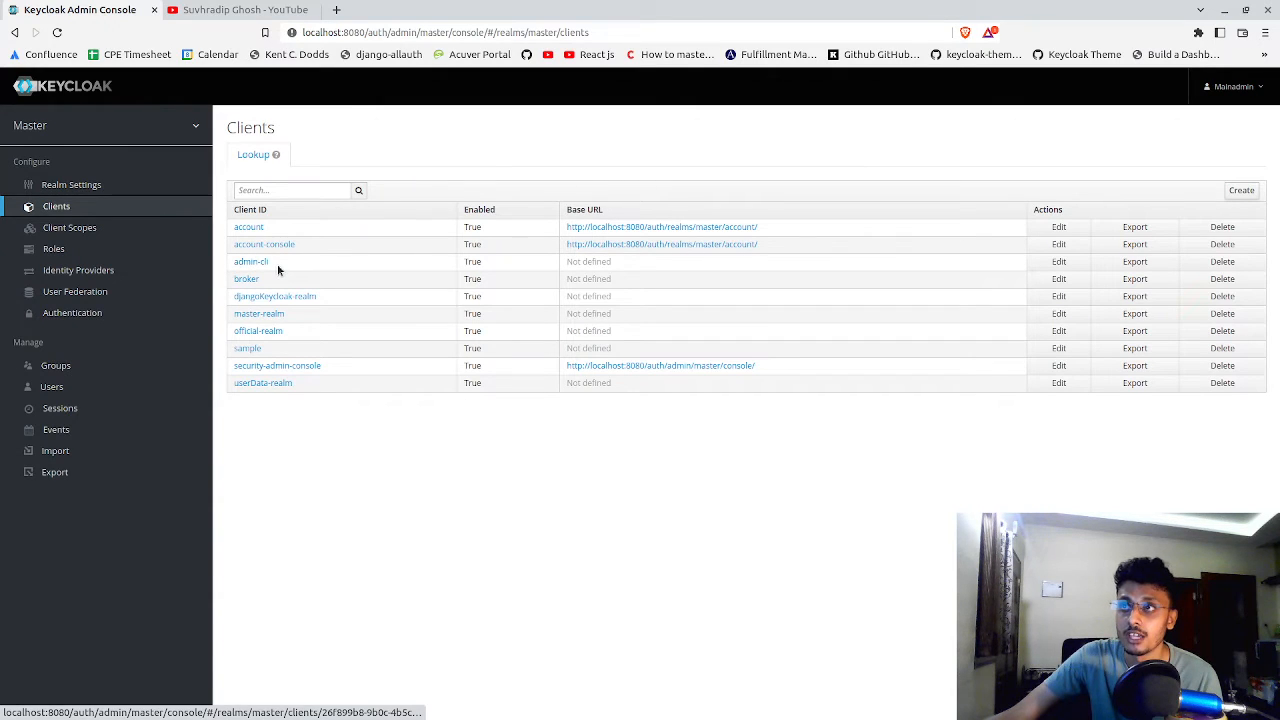
drag(277, 264, 232, 263)
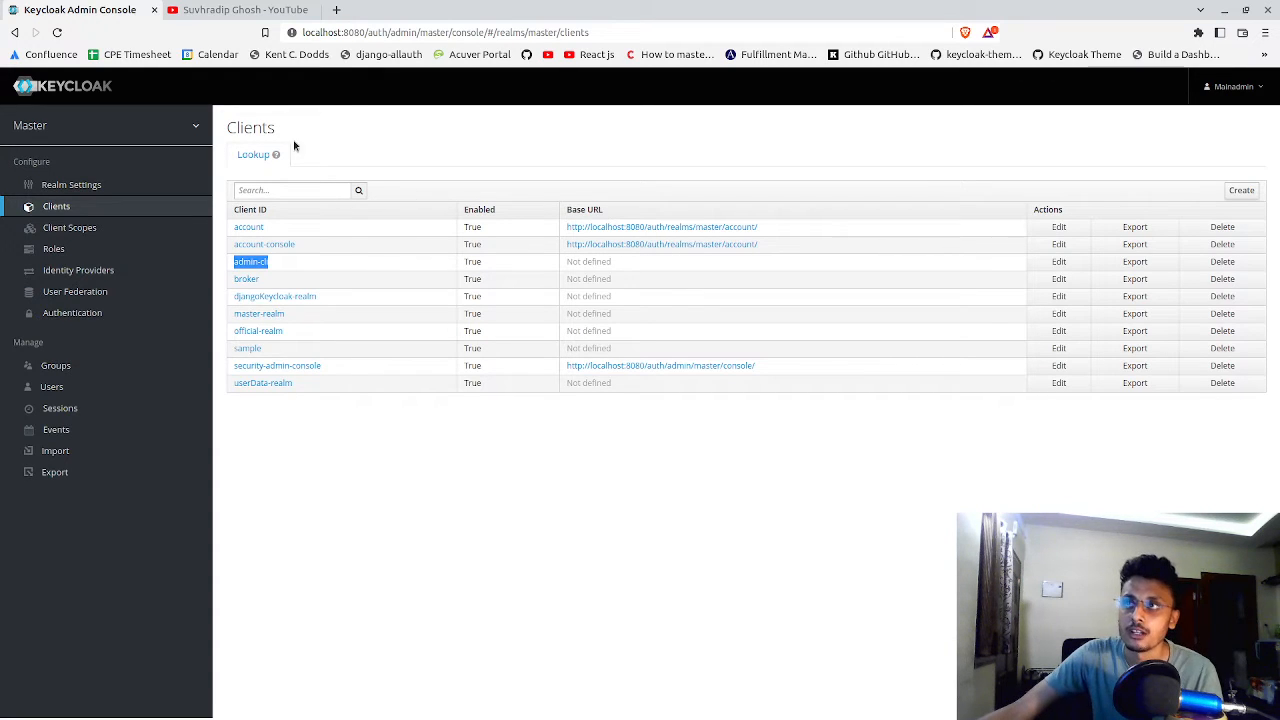
click(249, 264)
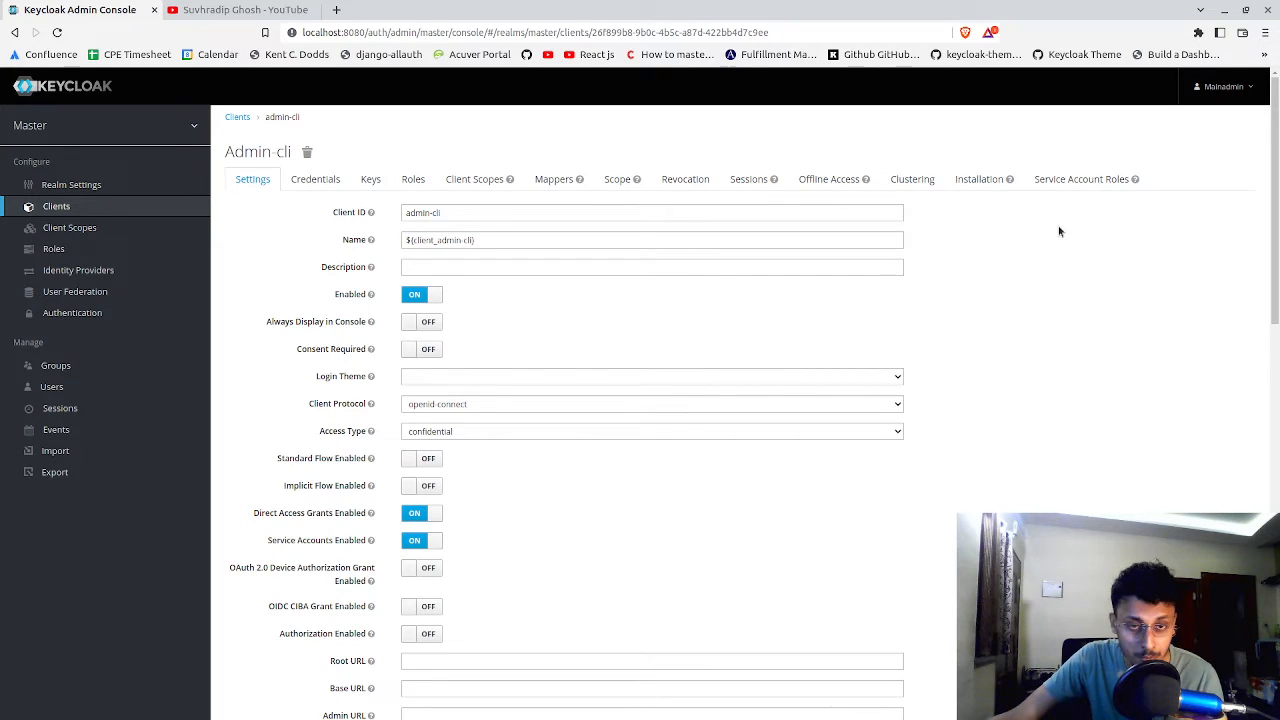
Switch the admin-cli client's Access Type to public and back to confidential
scroll(914, 265, down, 1)
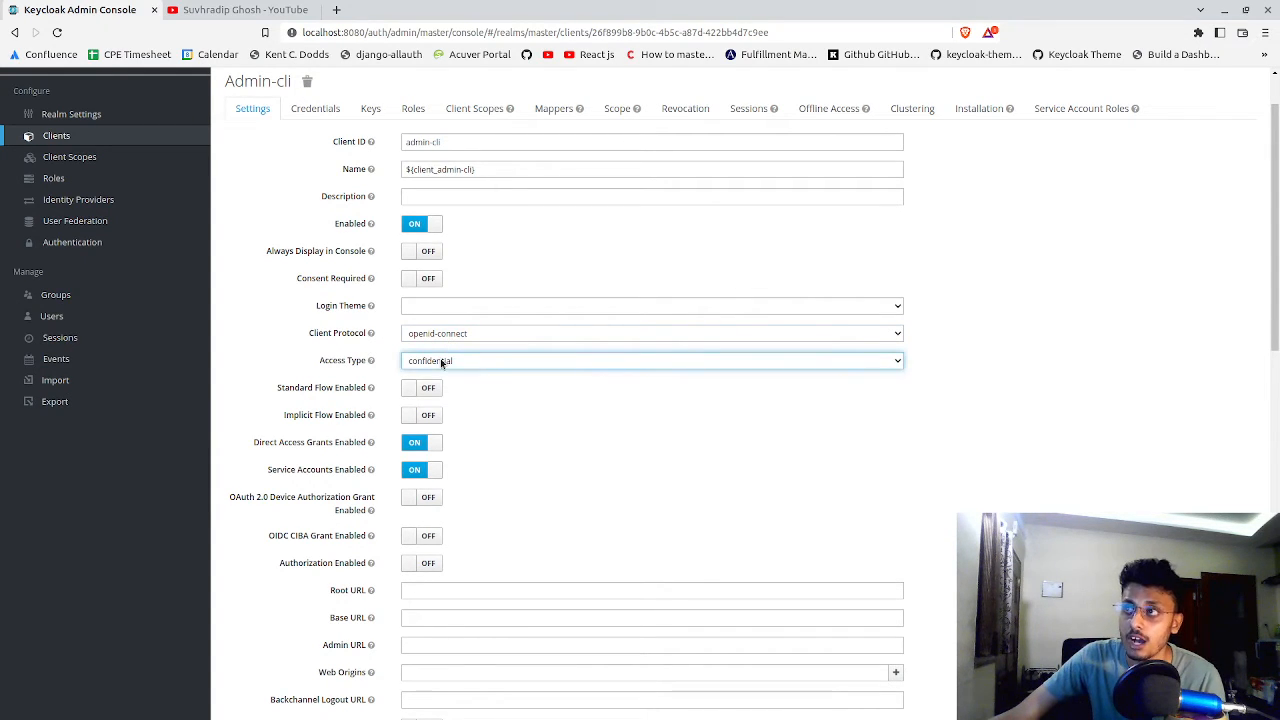
click(440, 358)
click(462, 379)
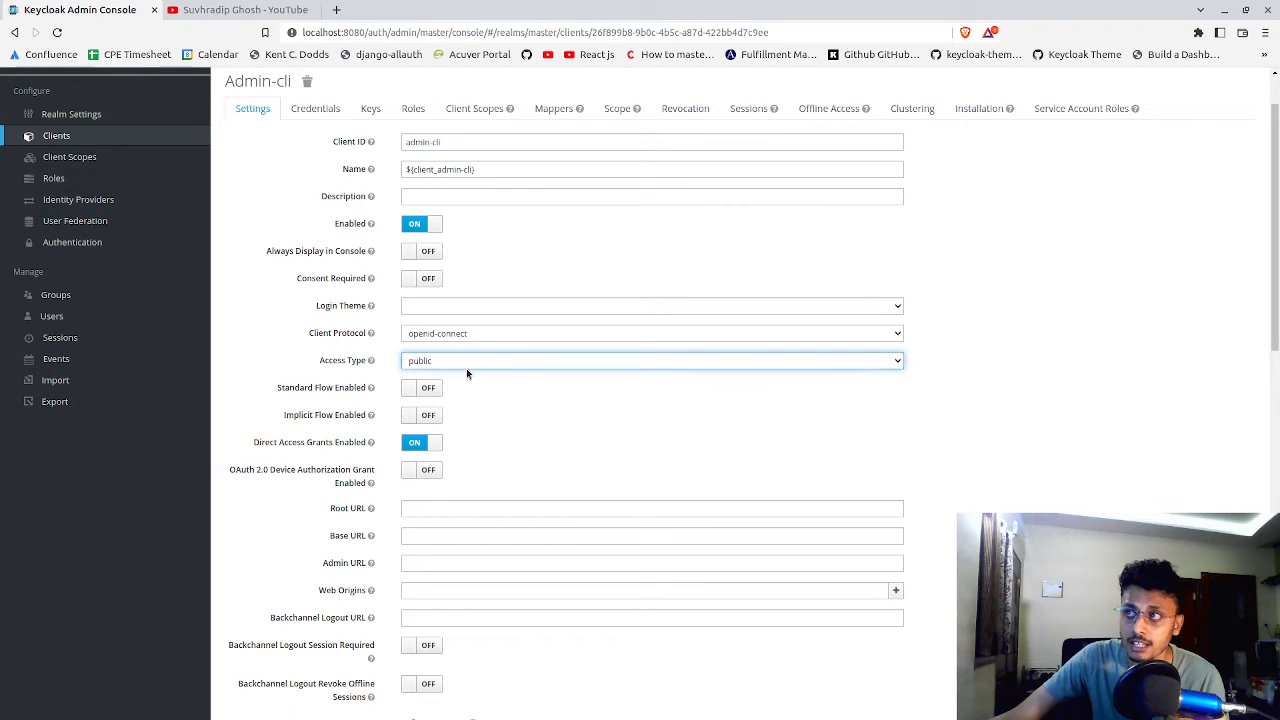
click(459, 364)
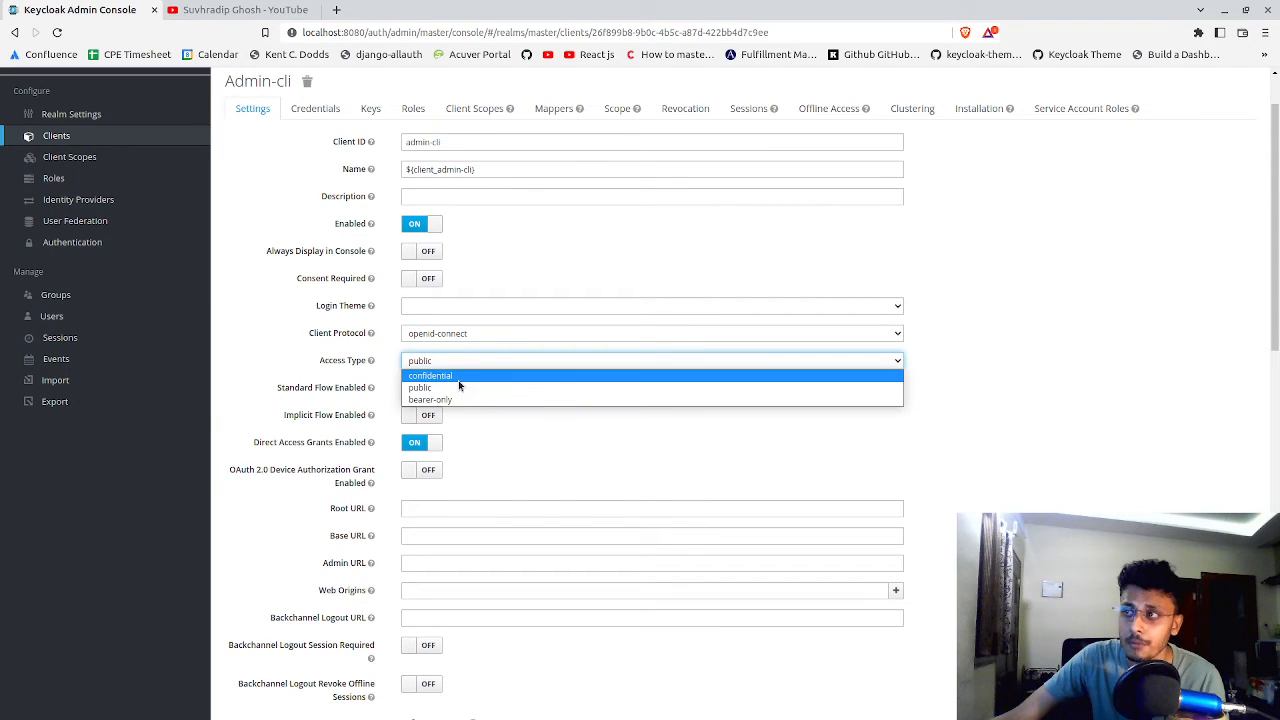
click(458, 380)
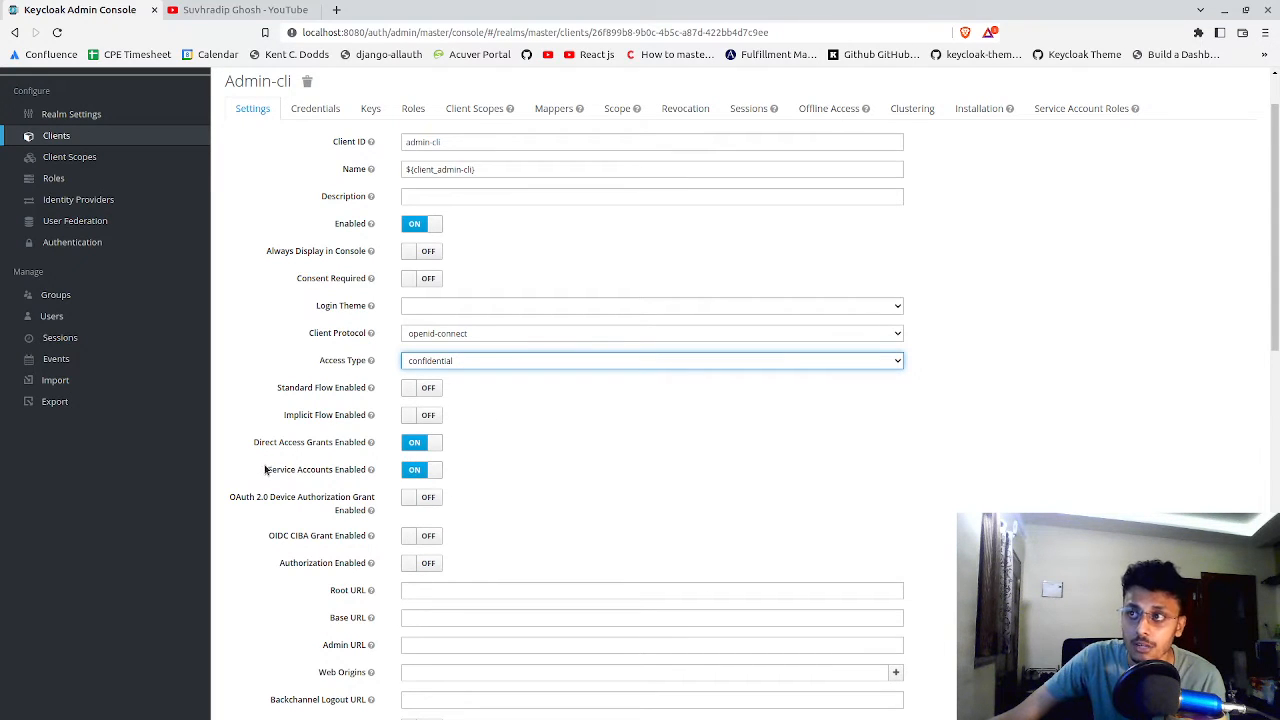
Toggle the Service Accounts Enabled setting of the admin-cli client off and back on
drag(266, 469, 370, 467)
click(378, 469)
triple_click(378, 469)
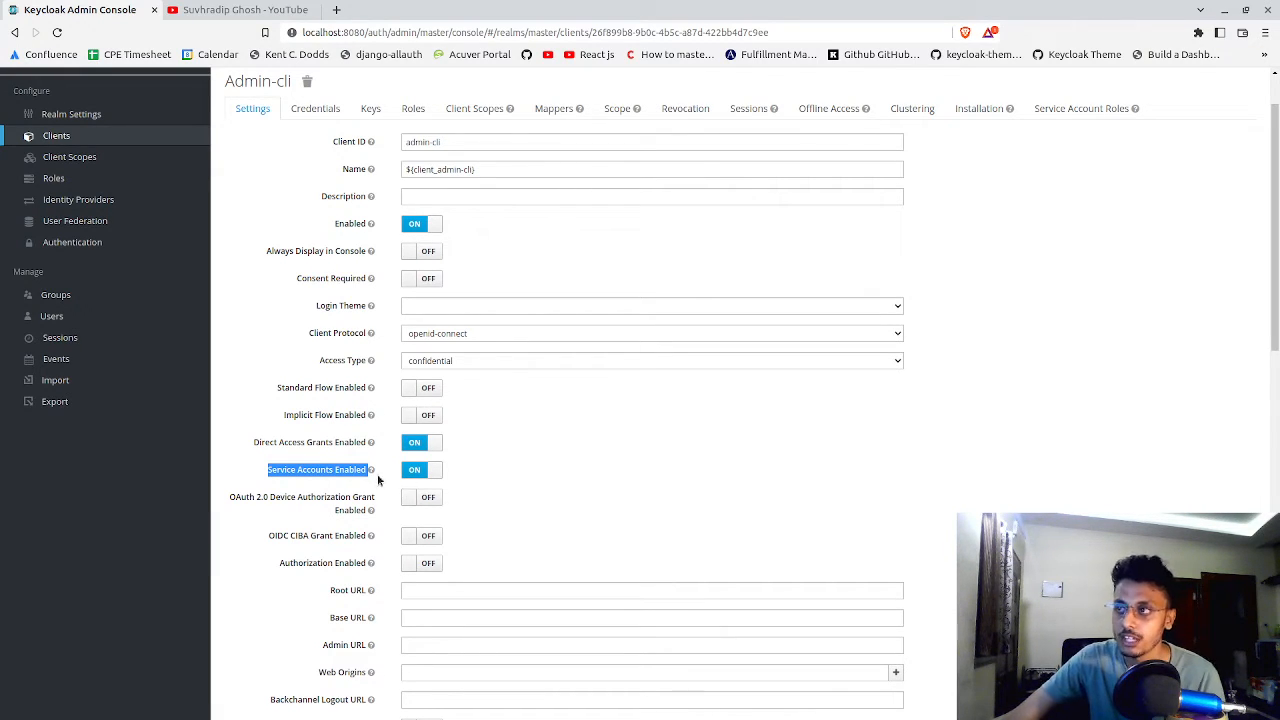
click(416, 472)
click(420, 474)
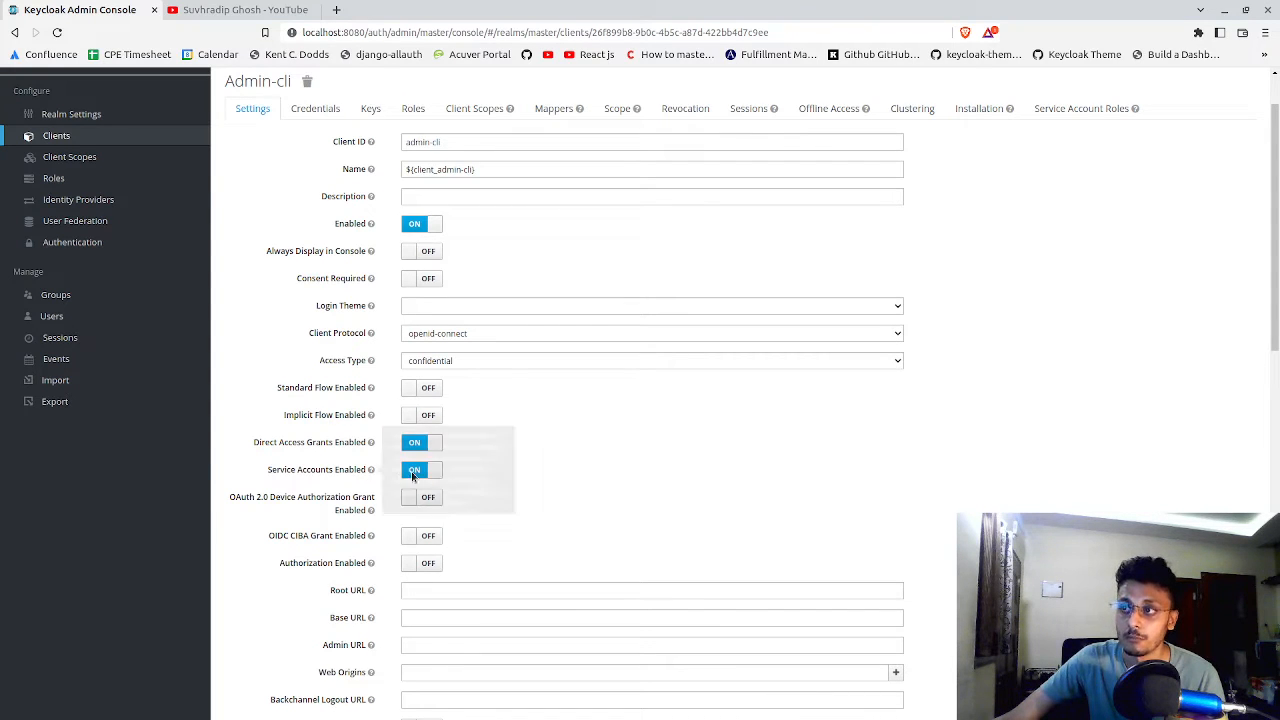
Open the service account roles of admin-cli and choose djangoKeycloak-realm as the client for the client roles
scroll(474, 477, down, 3)
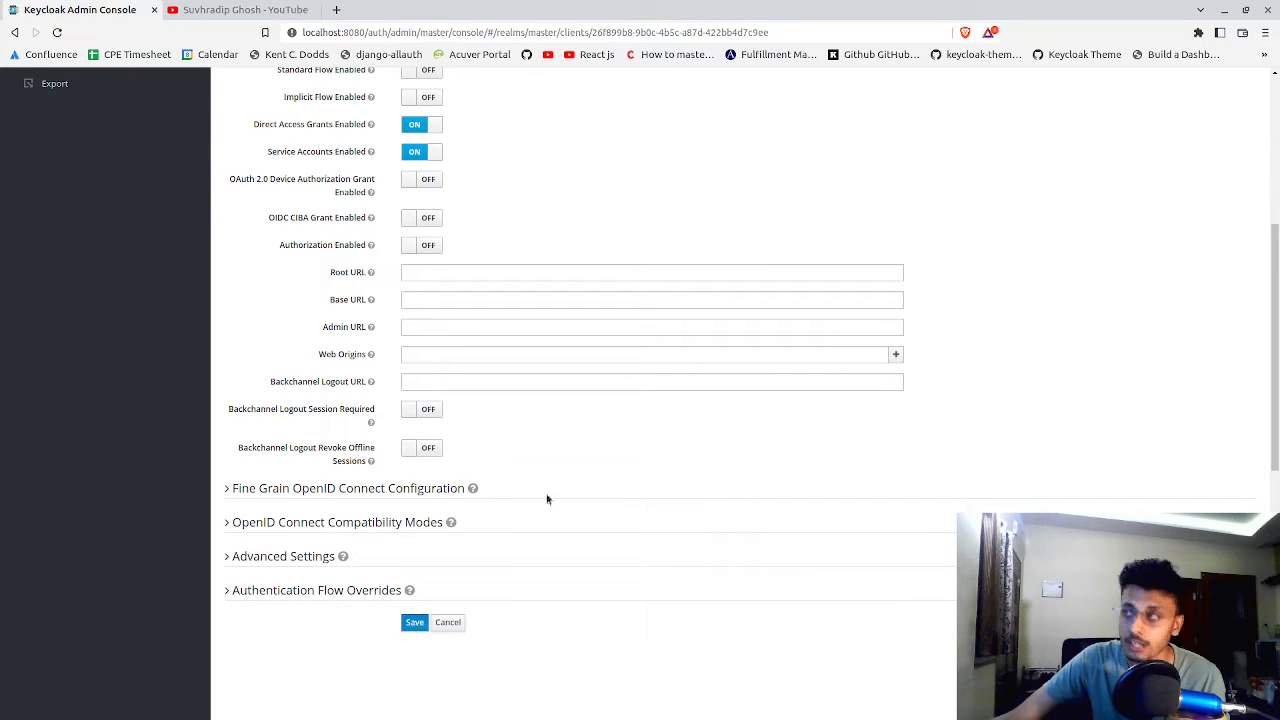
scroll(646, 426, up, 3)
scroll(657, 381, up, 2)
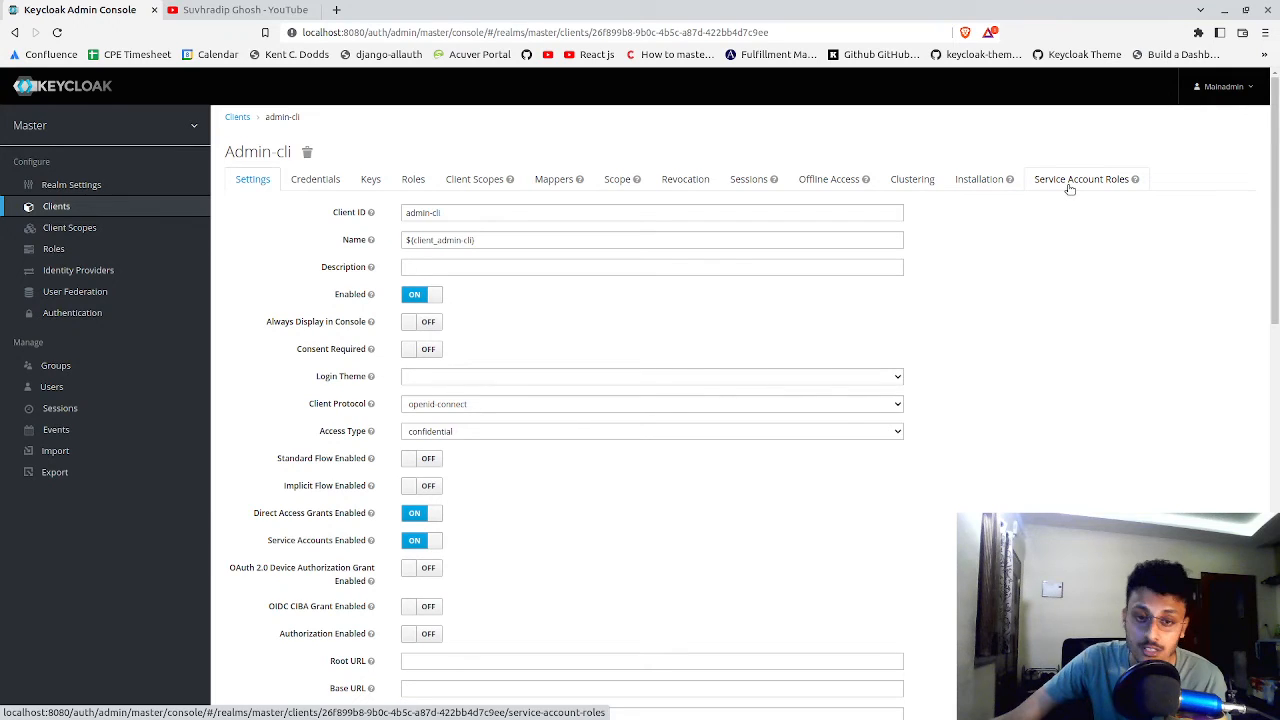
click(1069, 189)
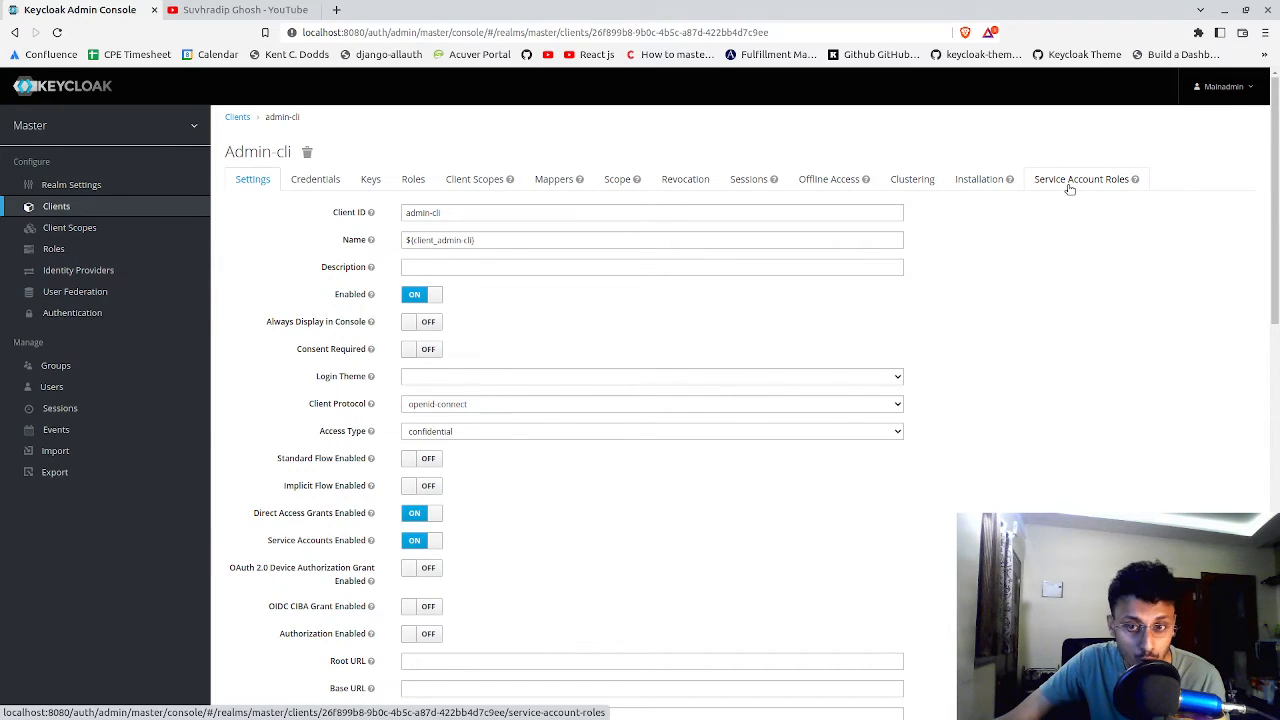
click(1082, 182)
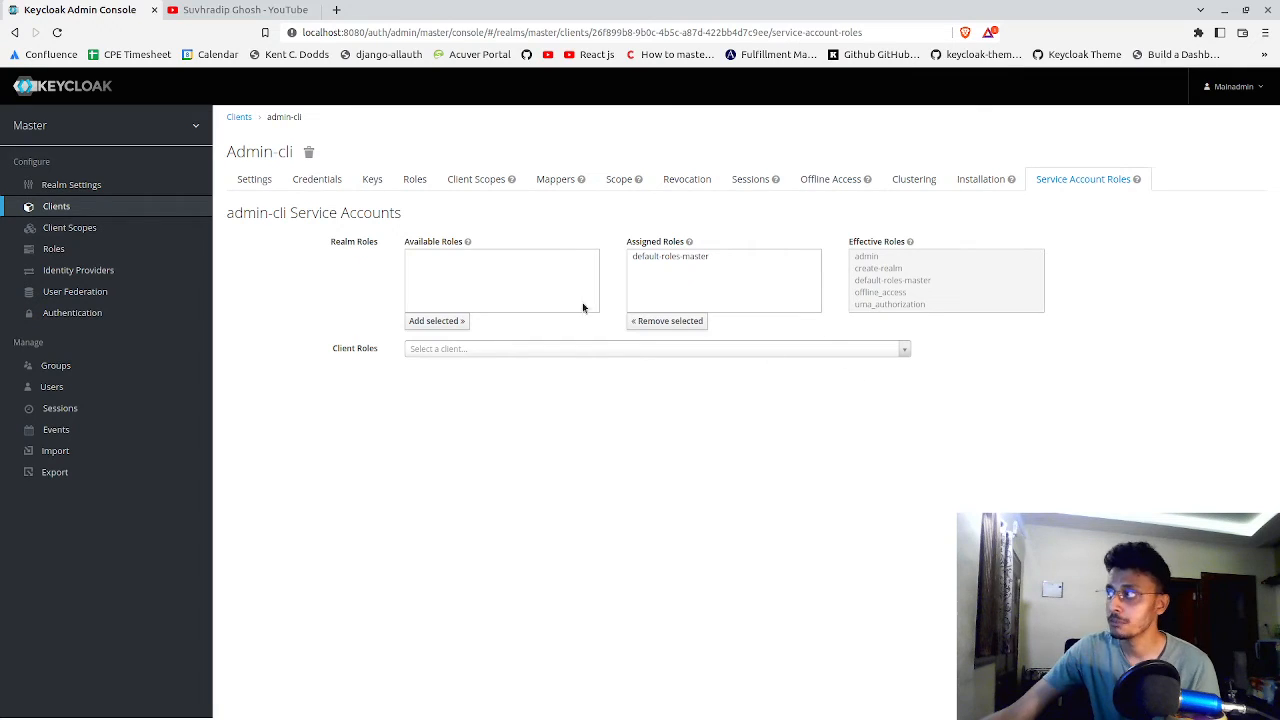
click(492, 360)
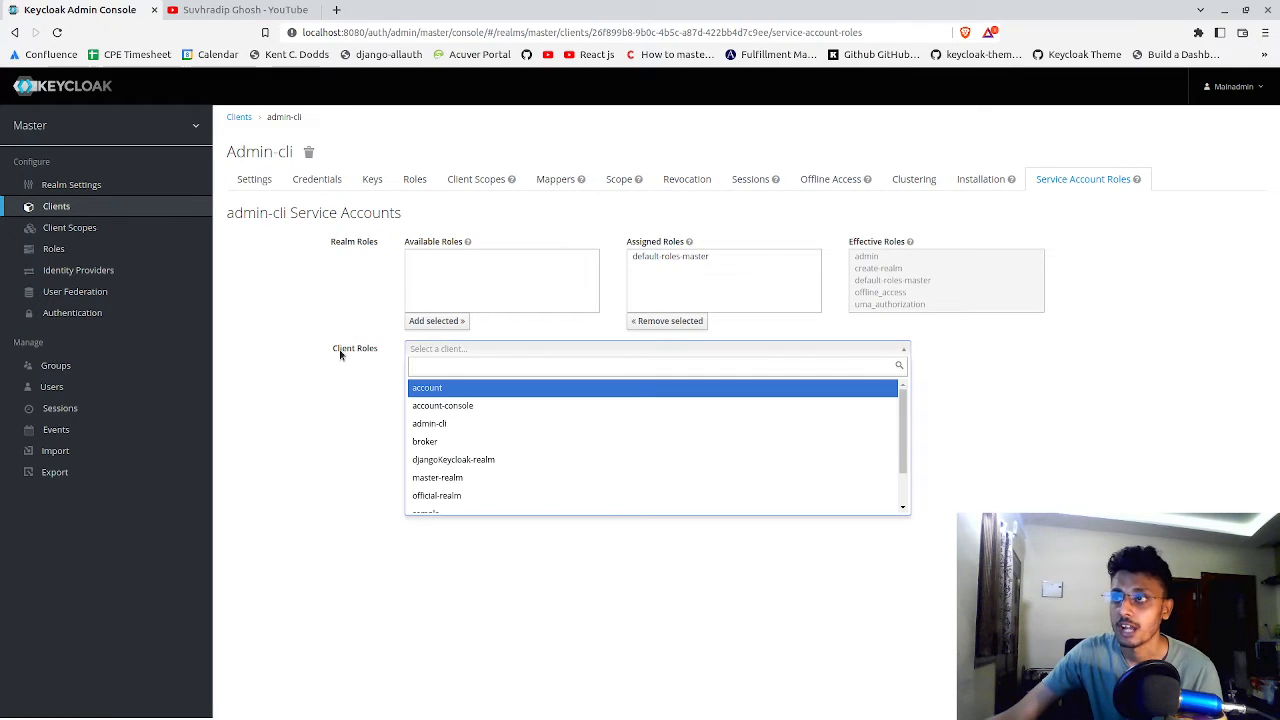
click(378, 354)
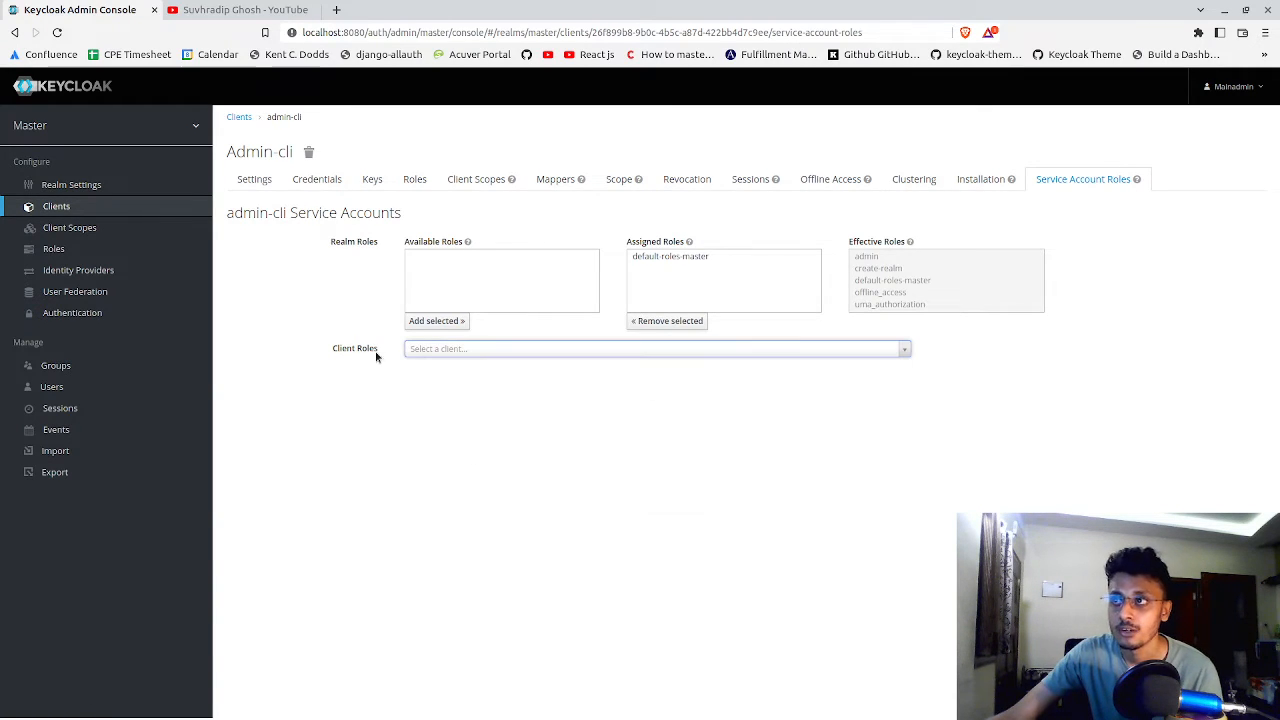
click(468, 352)
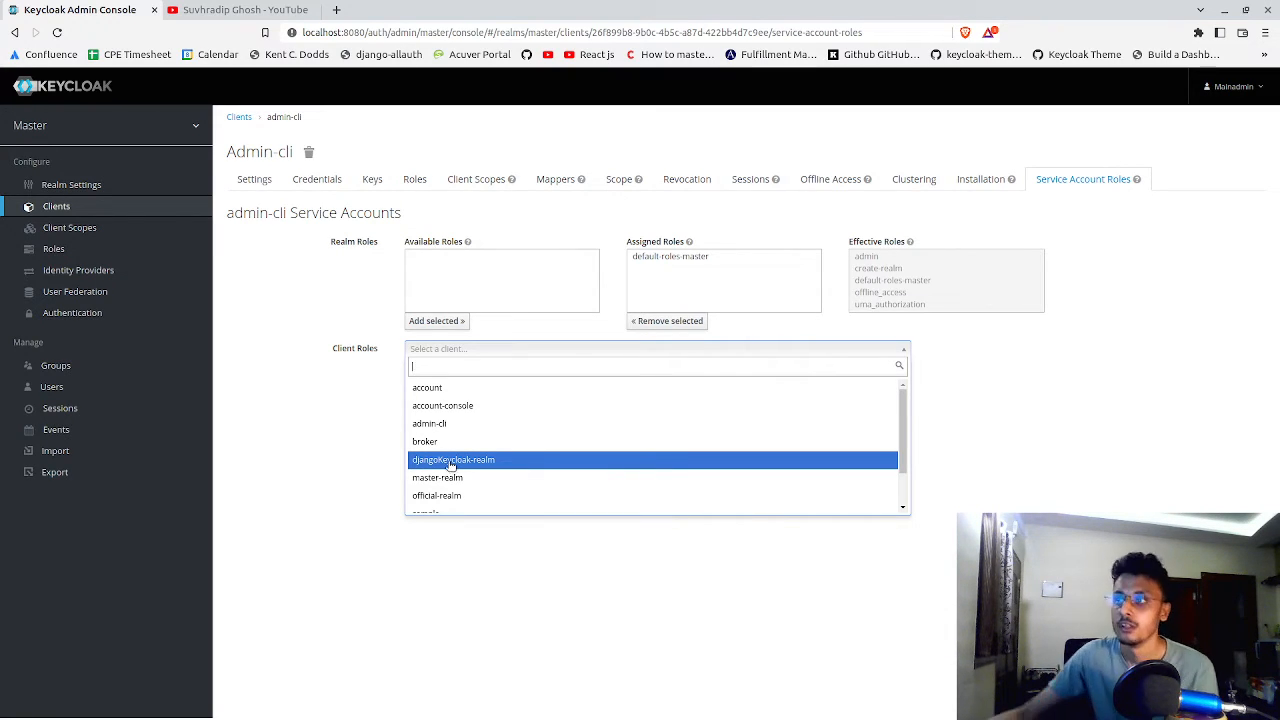
click(450, 467)
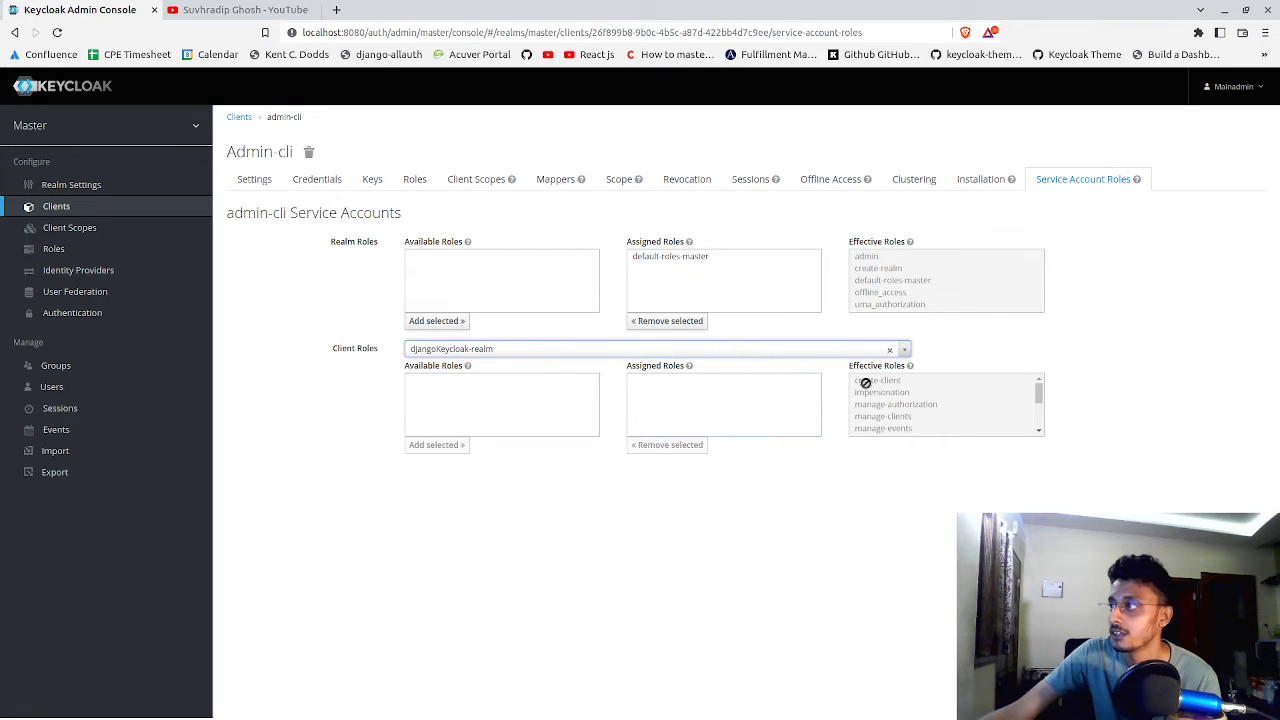
Review the available, assigned and effective client roles of the admin-cli service account for djangoKeycloak-realm
scroll(874, 389, down, 1)
scroll(876, 392, up, 2)
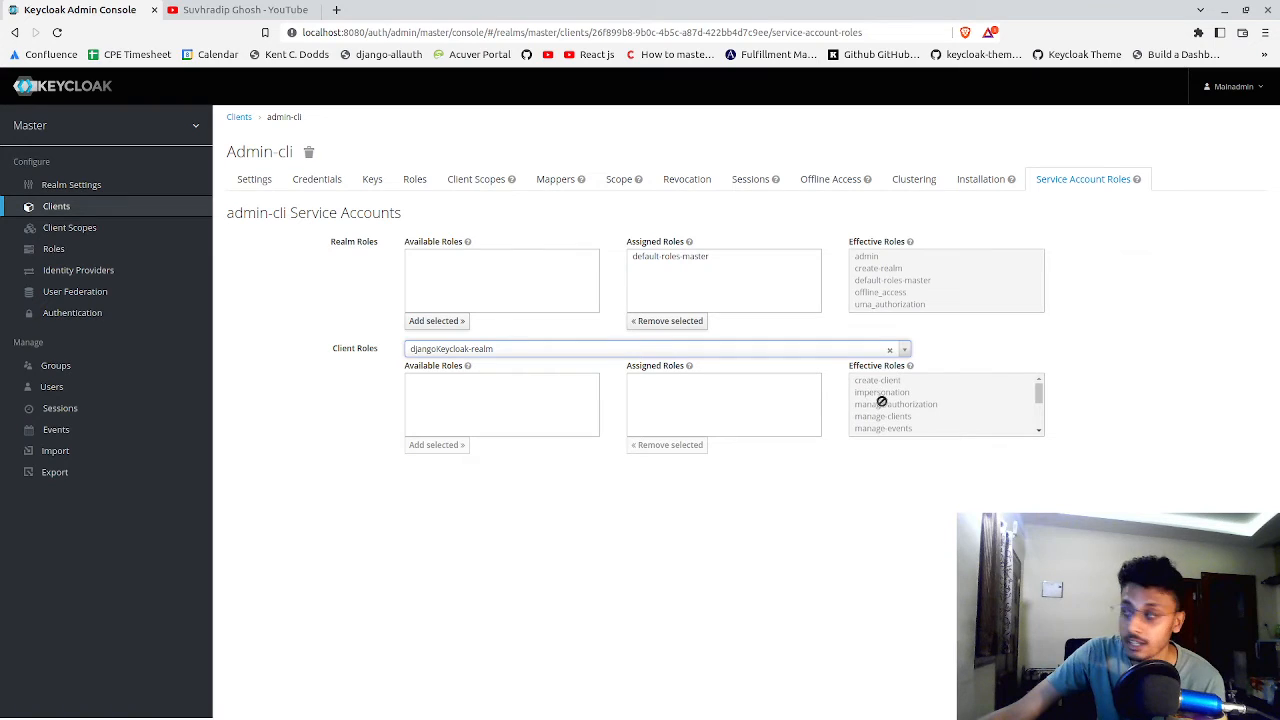
scroll(886, 398, down, 5)
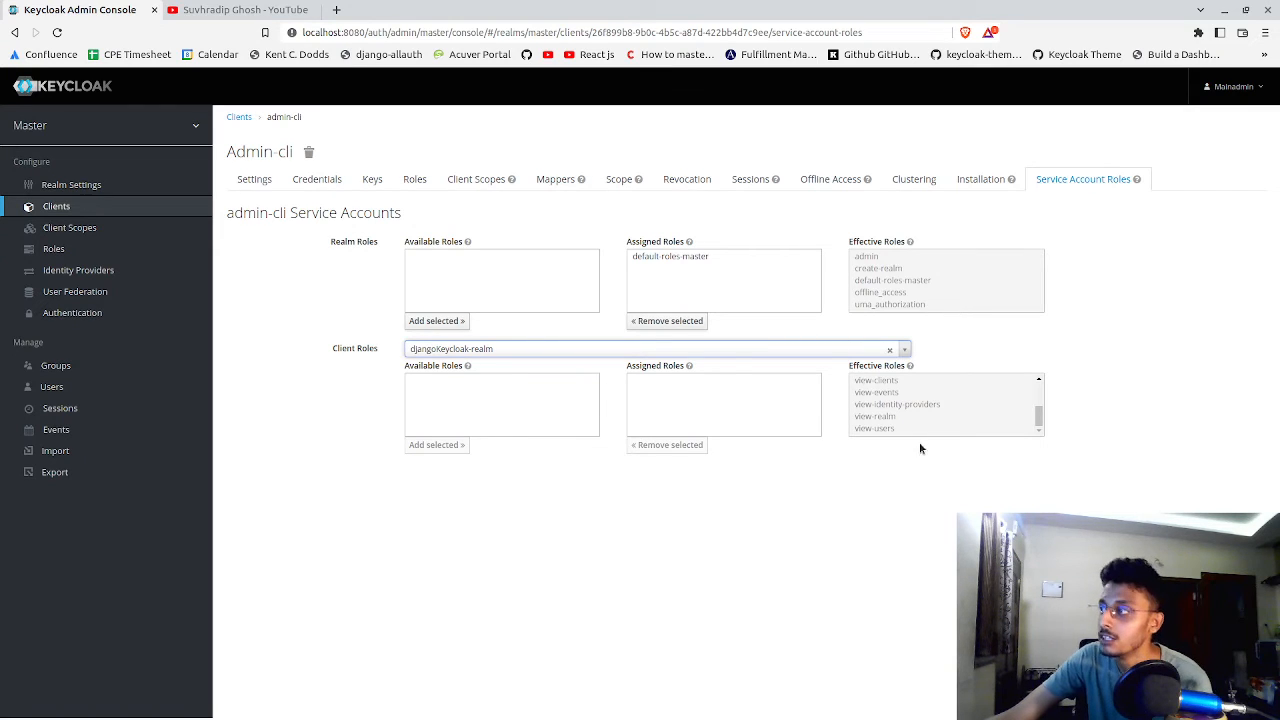
scroll(936, 424, up, 4)
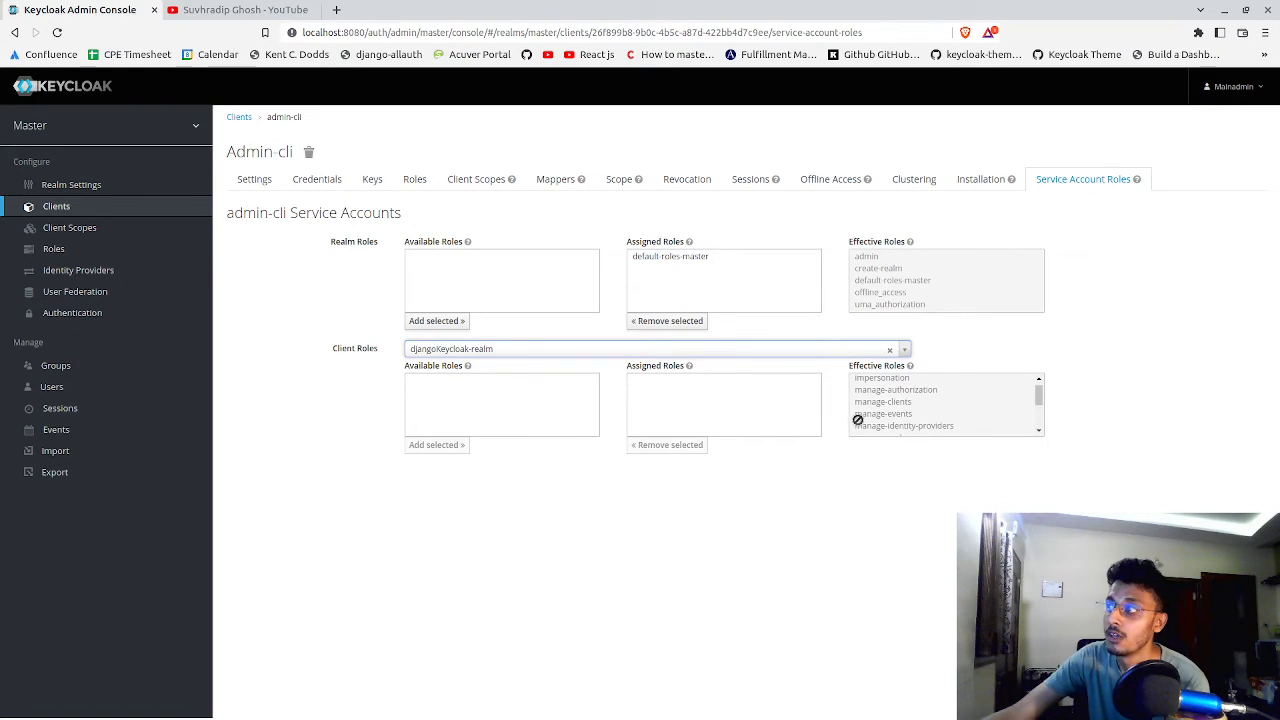
scroll(880, 410, up, 1)
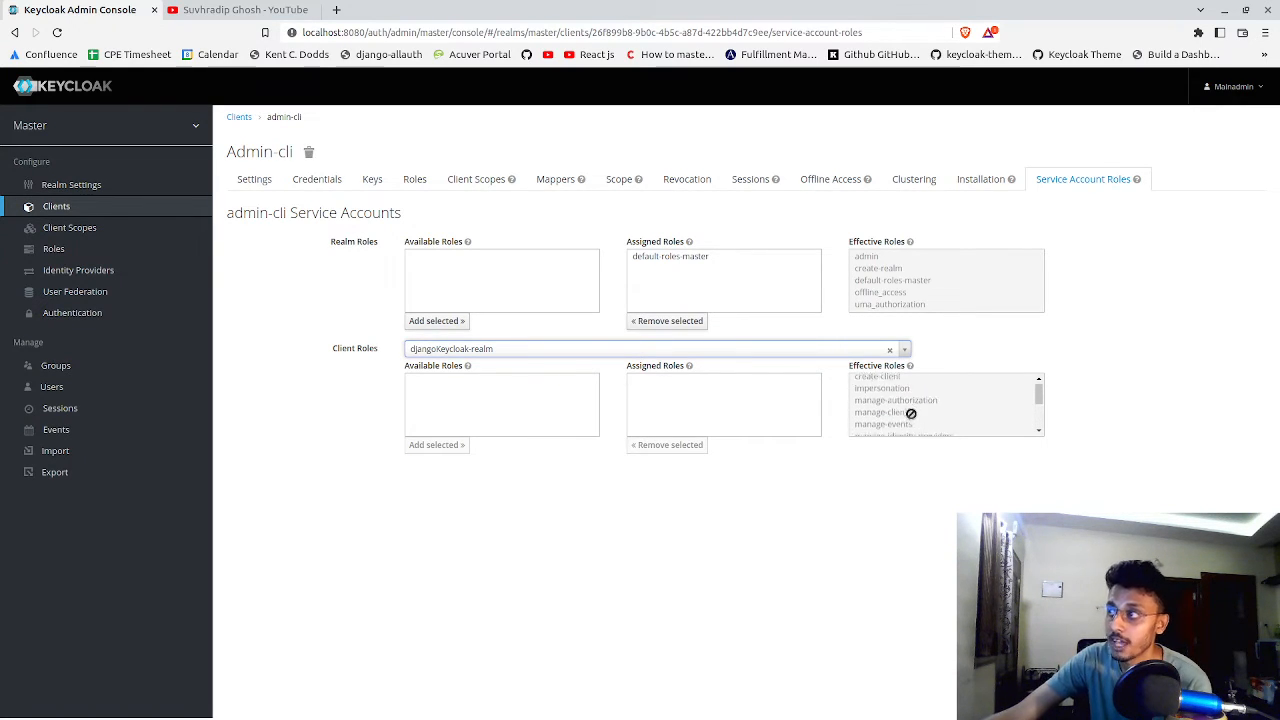
scroll(900, 400, down, 5)
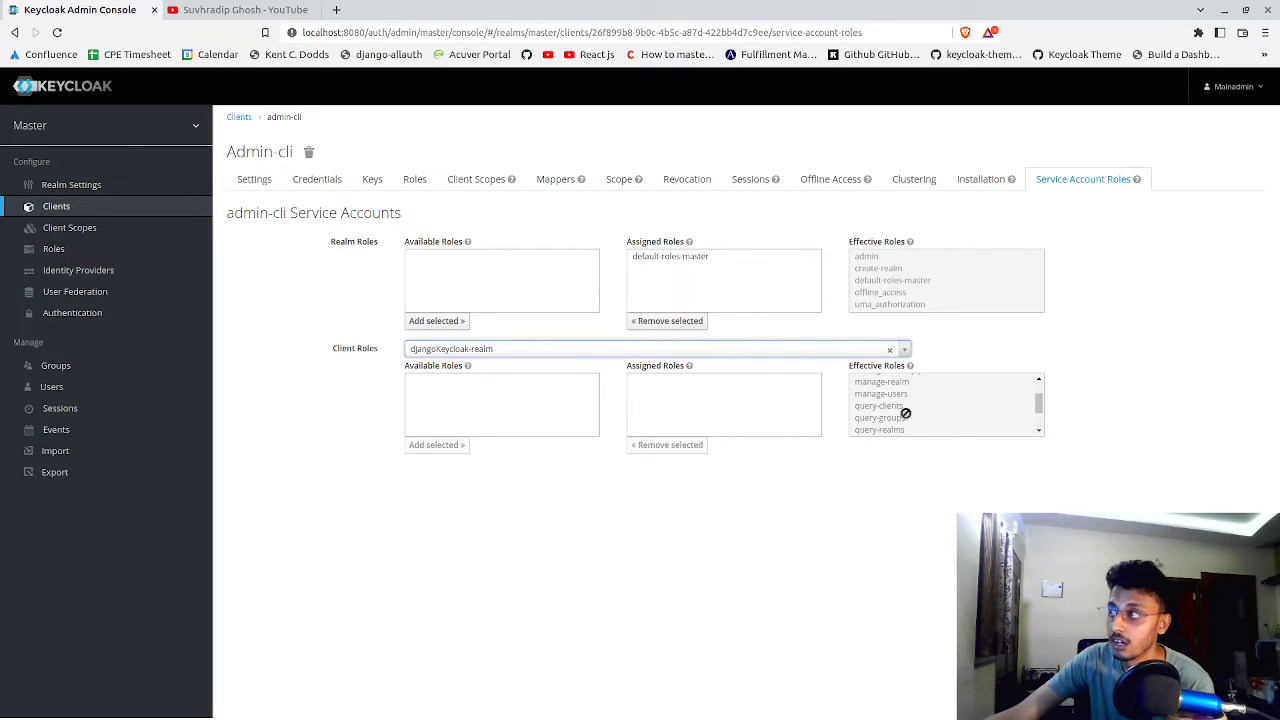
scroll(907, 416, down, 4)
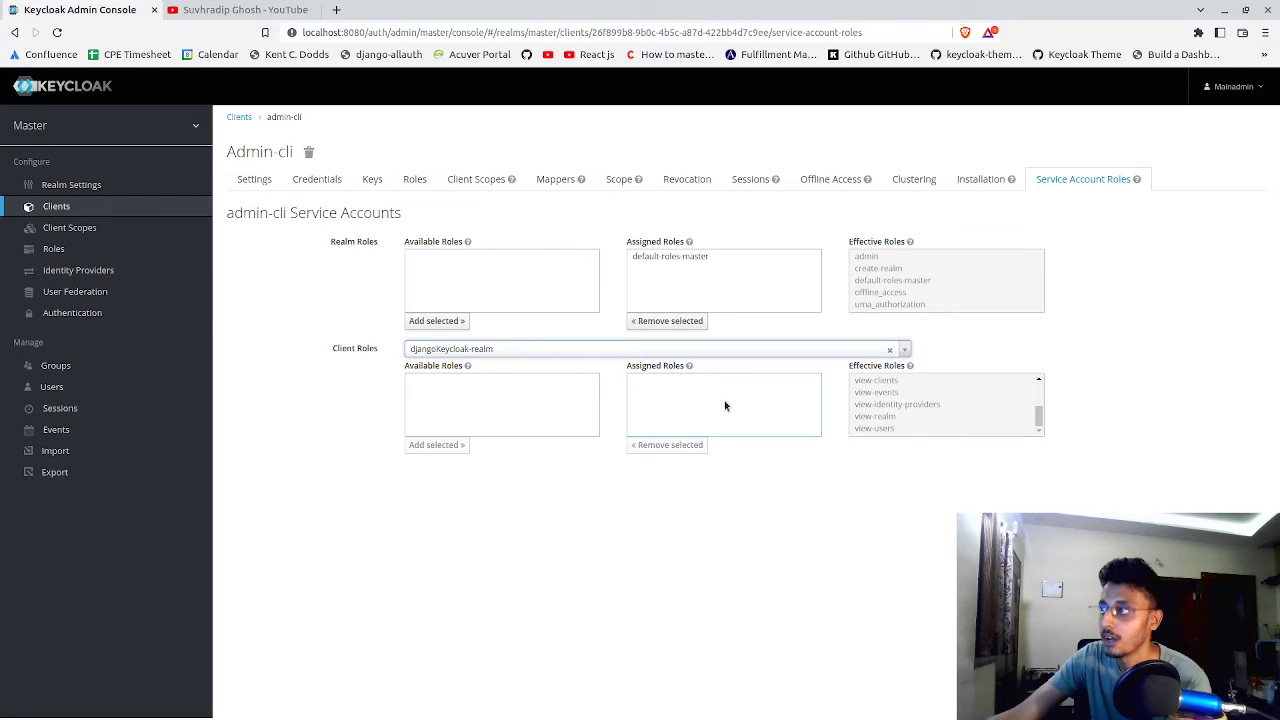
scroll(895, 381, up, 5)
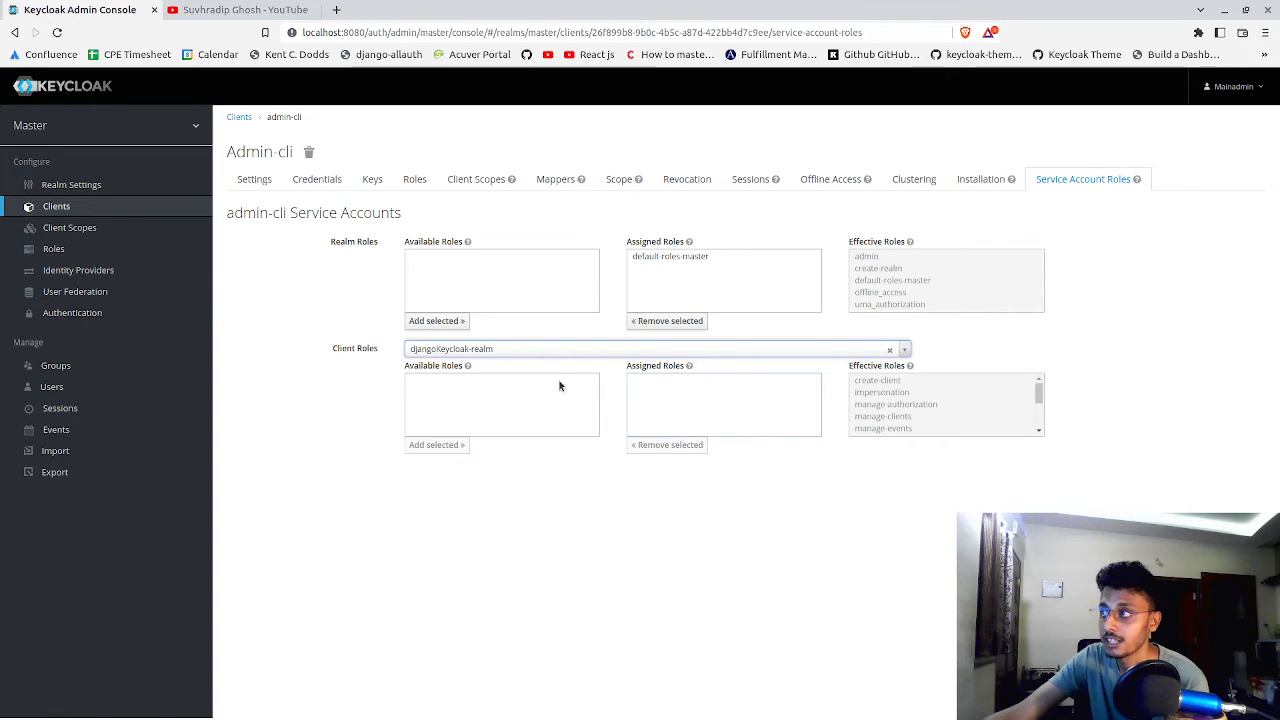
click(436, 381)
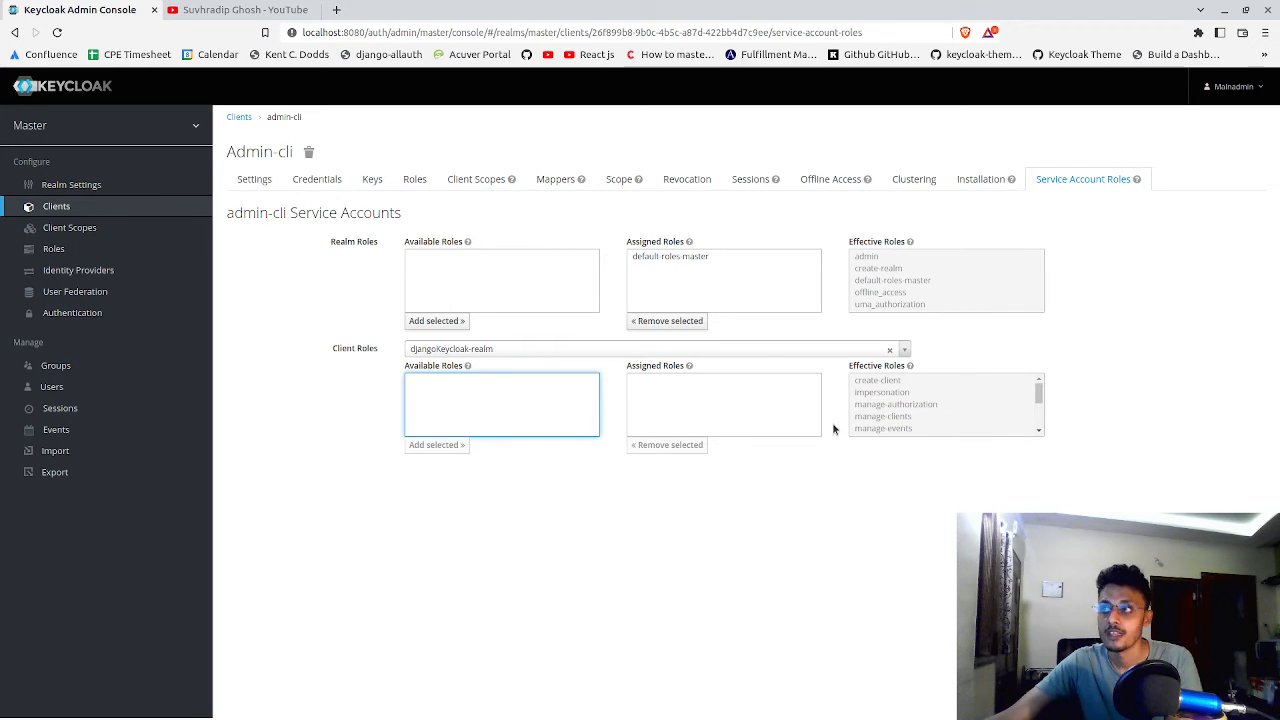
scroll(968, 416, down, 3)
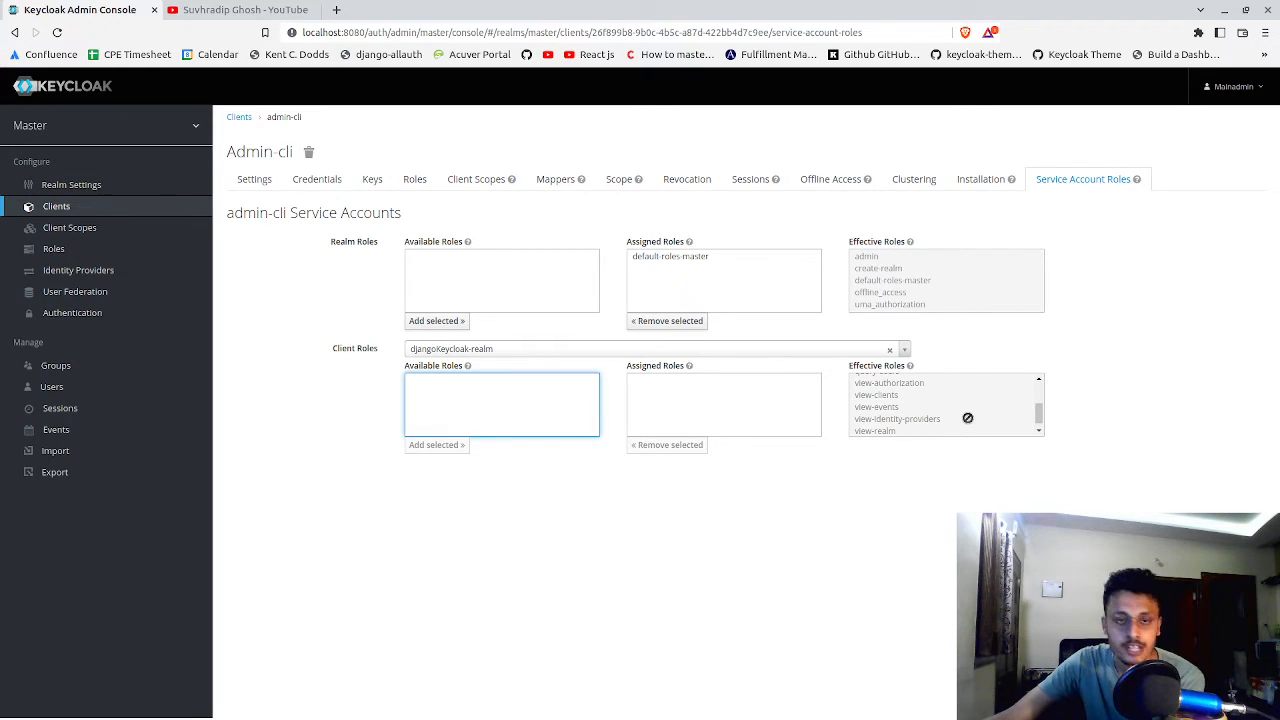
scroll(895, 392, up, 2)
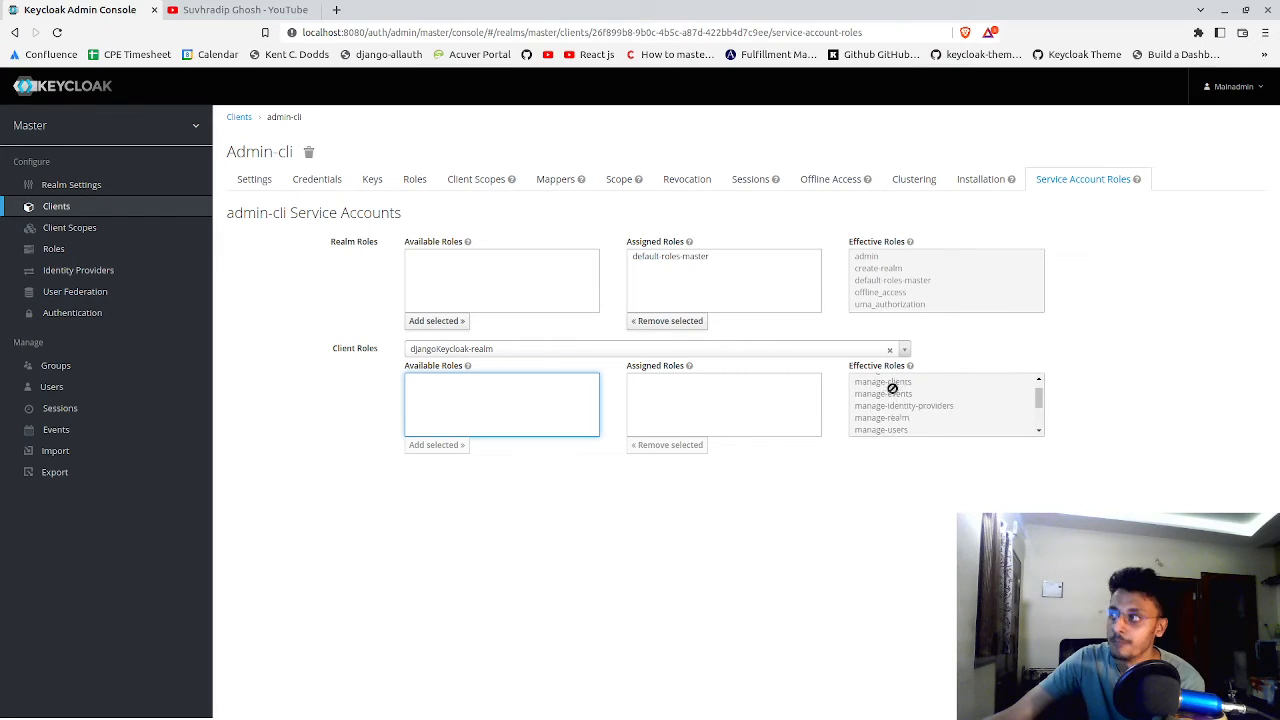
scroll(892, 388, up, 1)
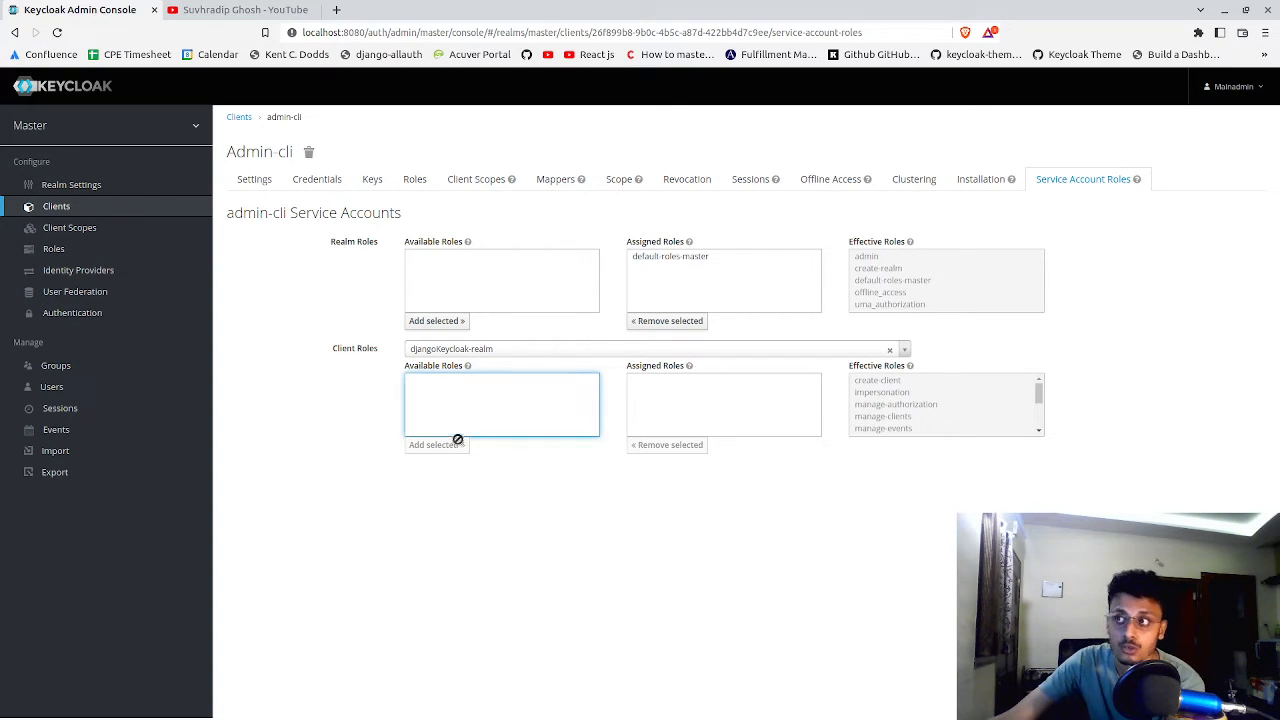
Remove the assigned realm role default-roles-master from the admin-cli service account and assign it again
click(670, 256)
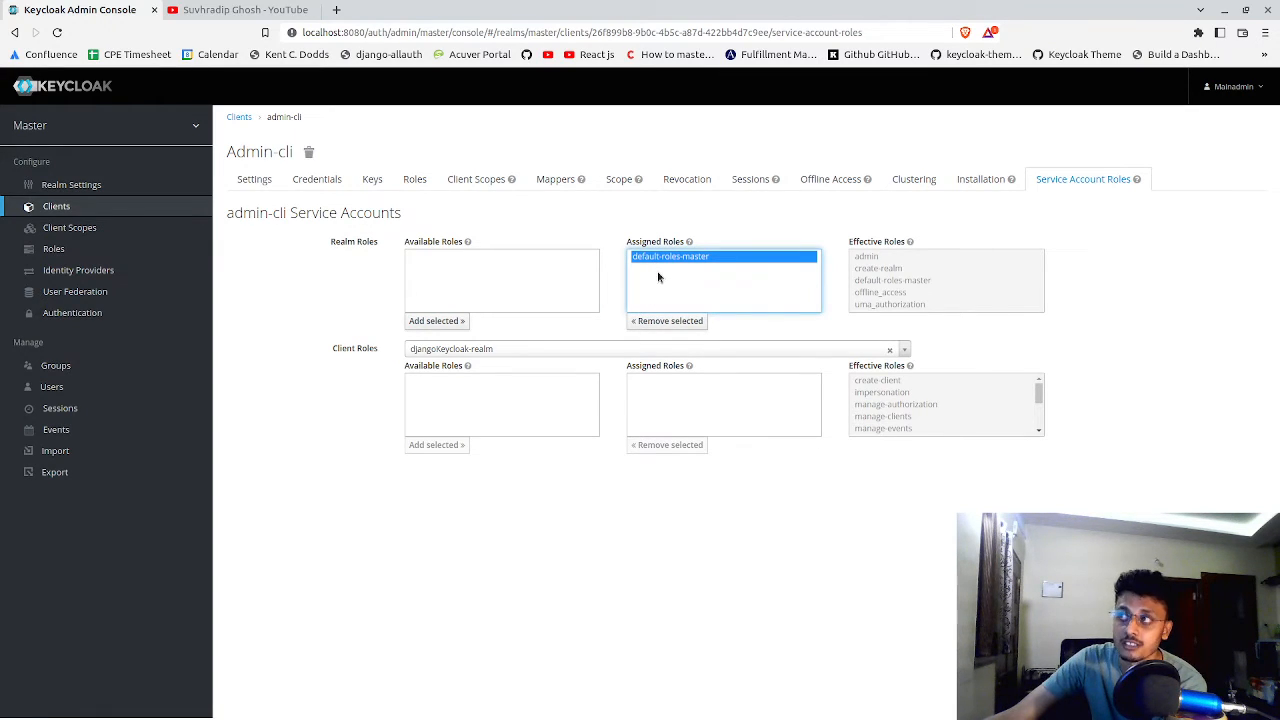
click(674, 320)
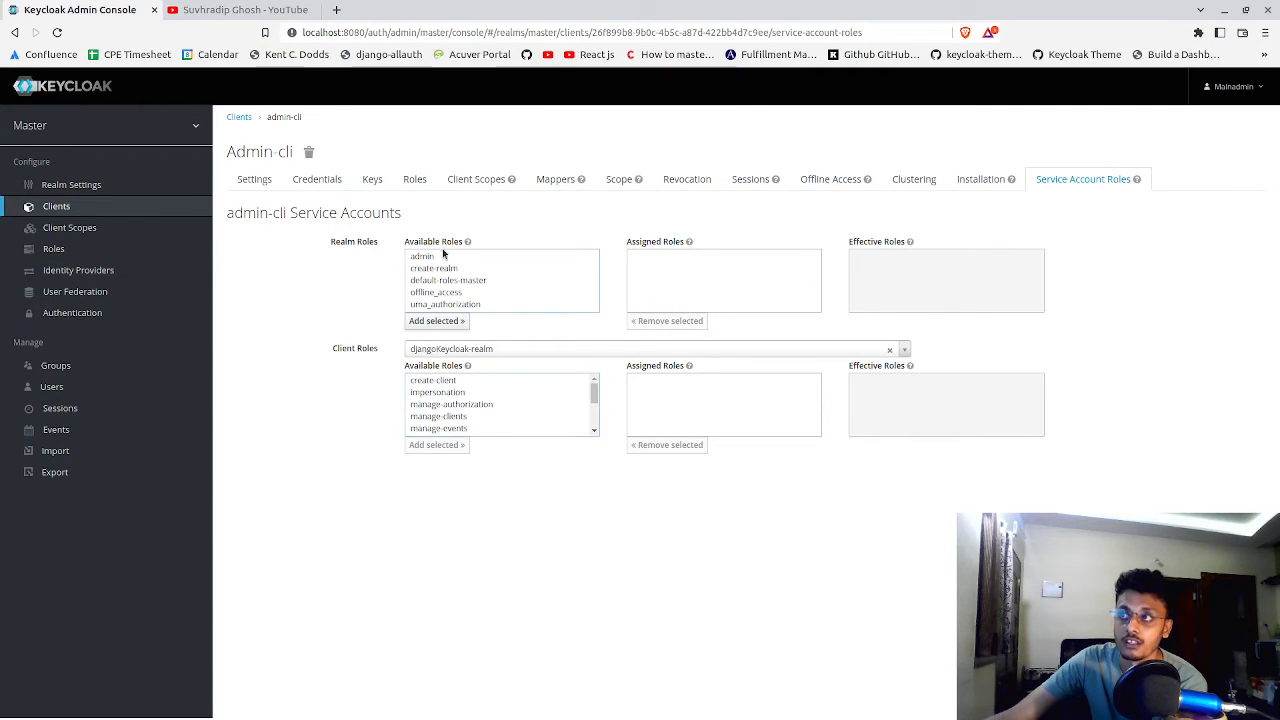
click(460, 282)
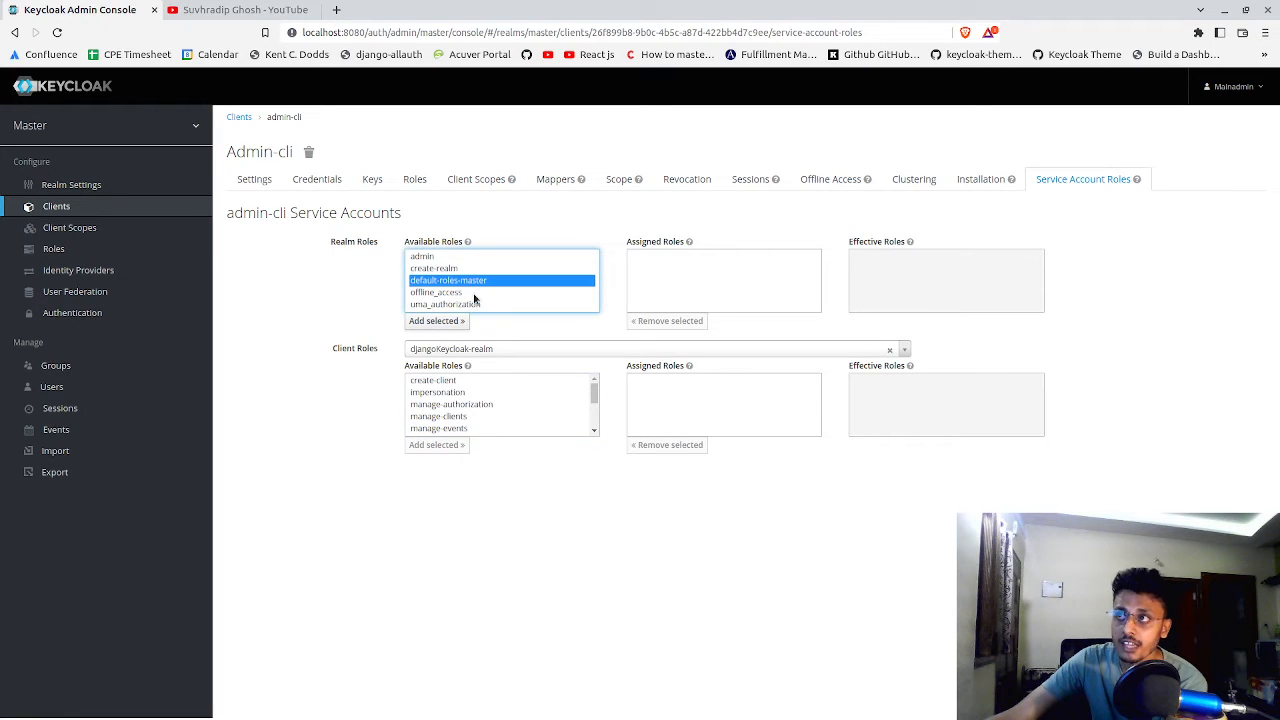
click(462, 321)
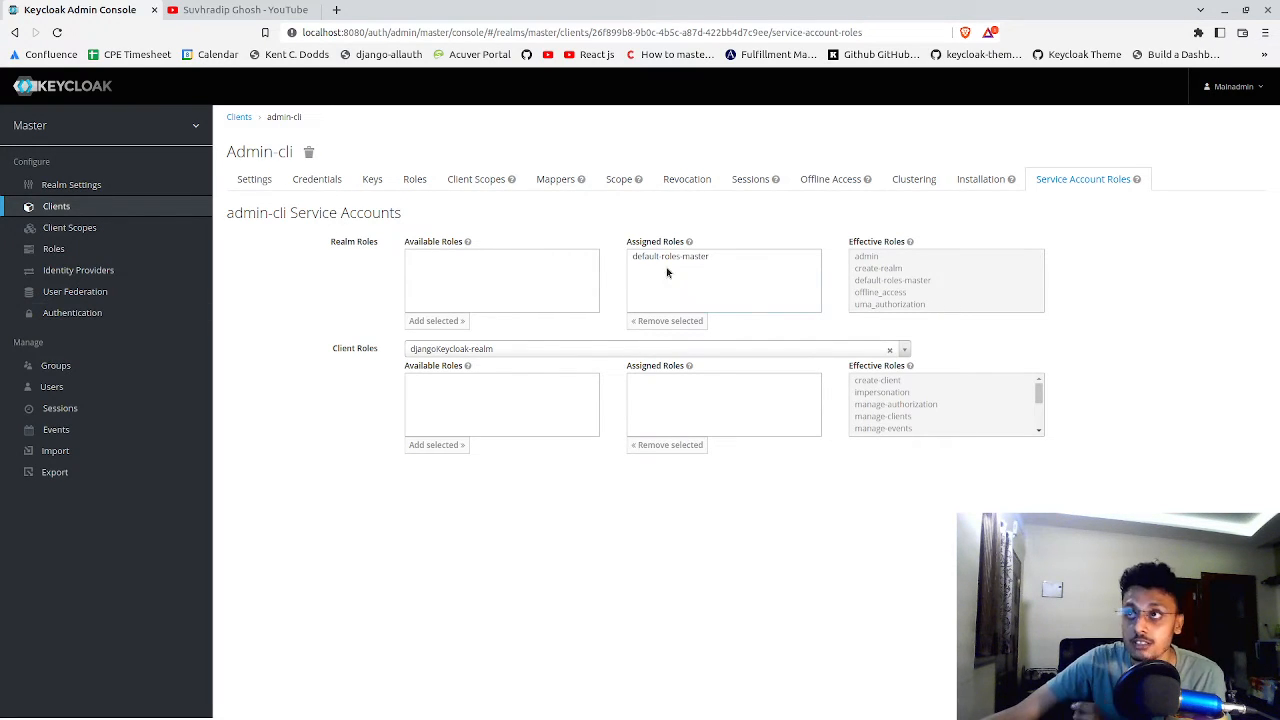
click(641, 253)
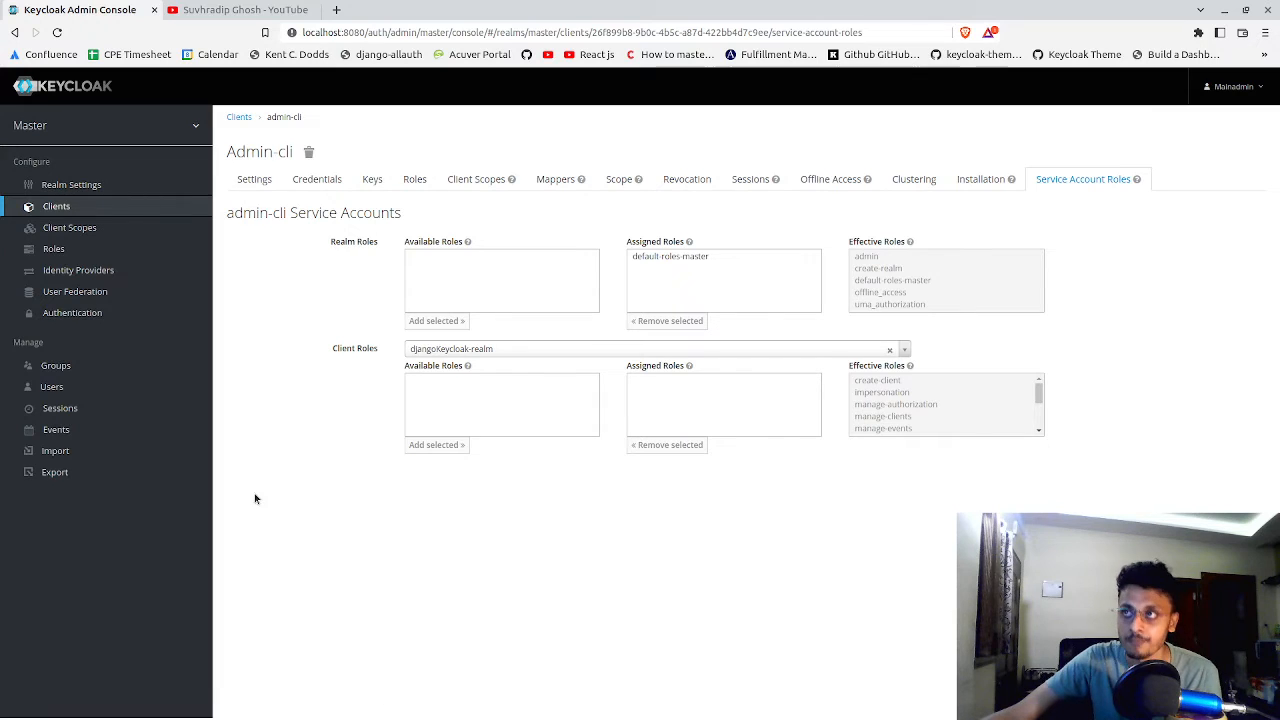
Switch to Postman and open the POST request to the master realm's openid-connect token endpoint
click(934, 717)
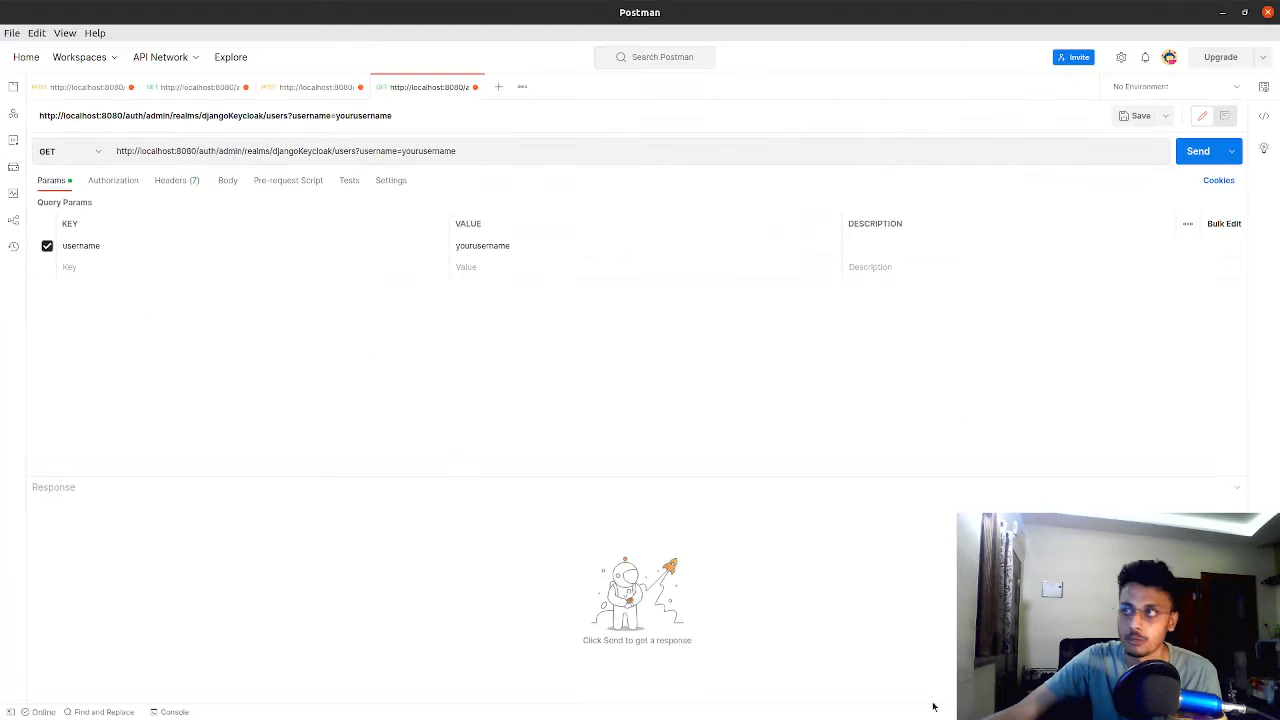
click(85, 90)
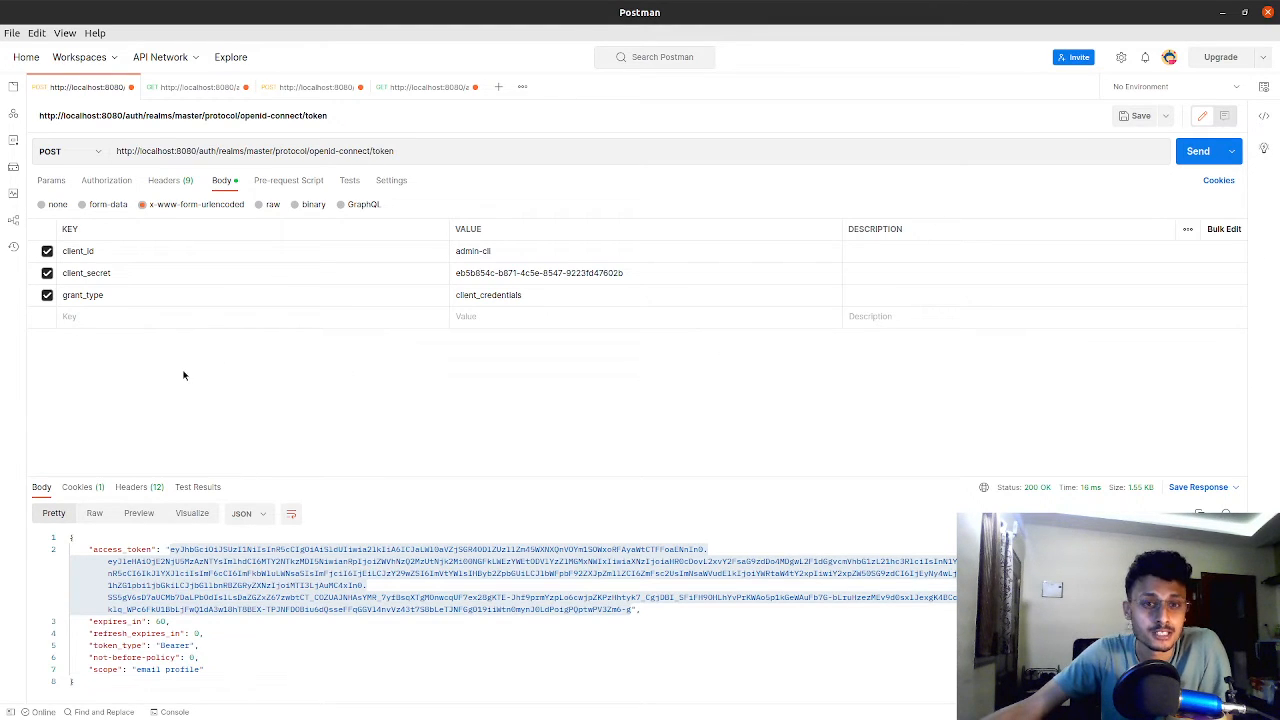
Review the GET request to the djangoKeycloak realm's admin users endpoint, covering its URL and JSON response body
click(198, 88)
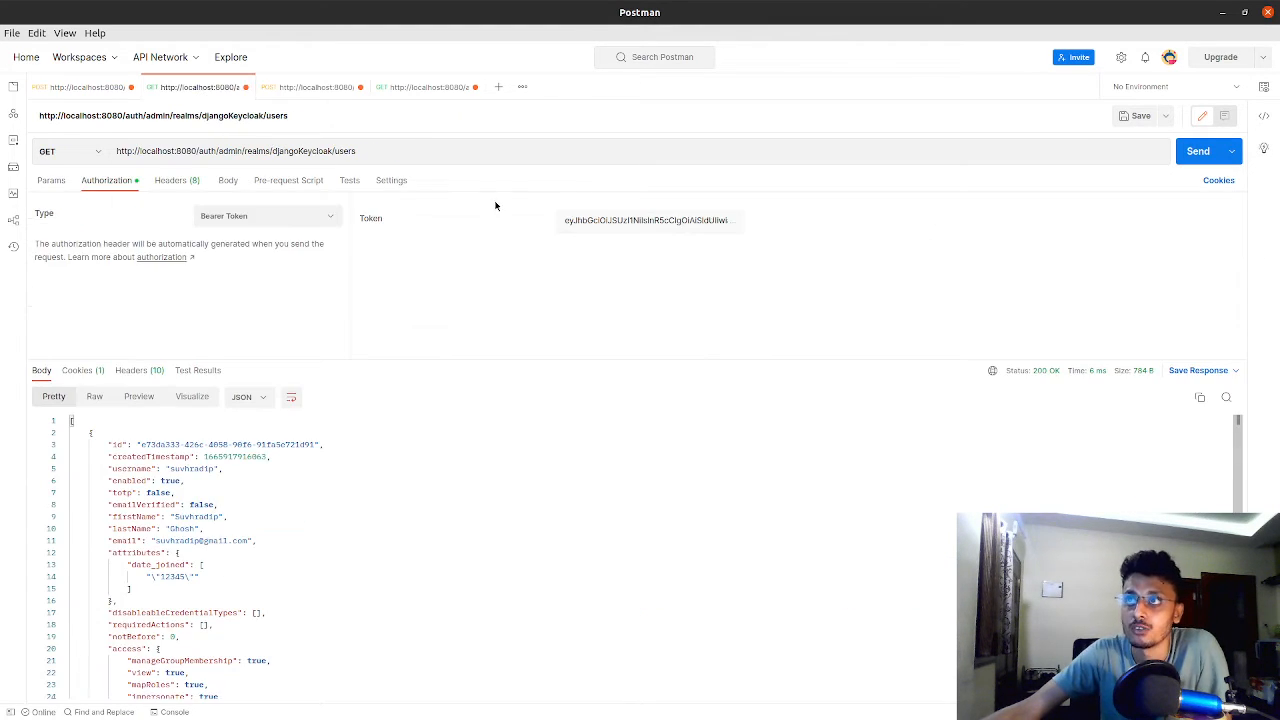
drag(426, 154, 251, 131)
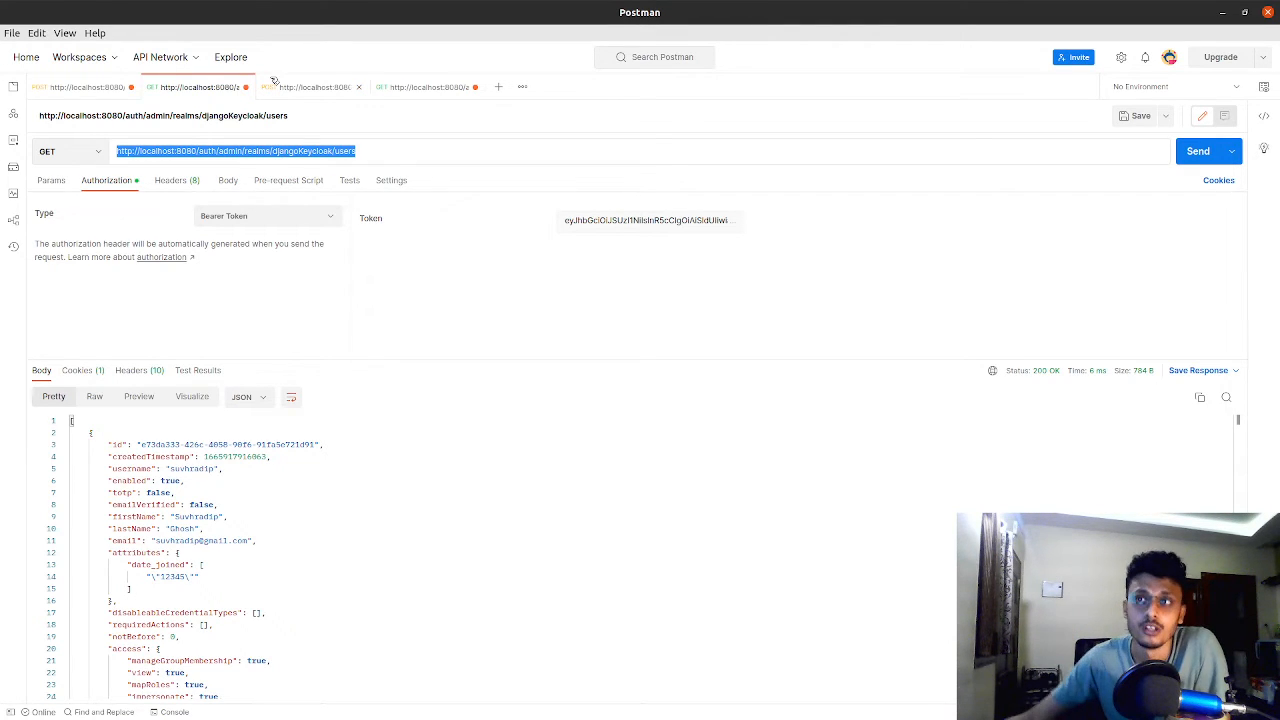
click(560, 655)
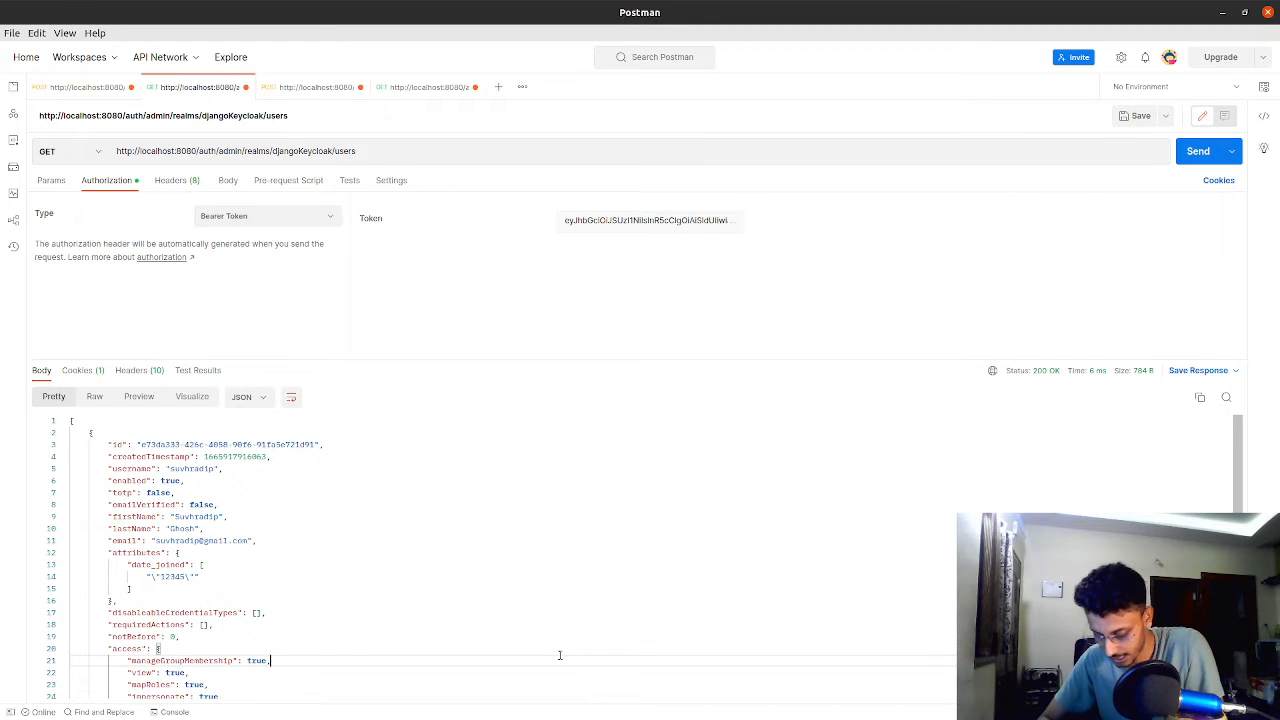
key(ctrl+a)
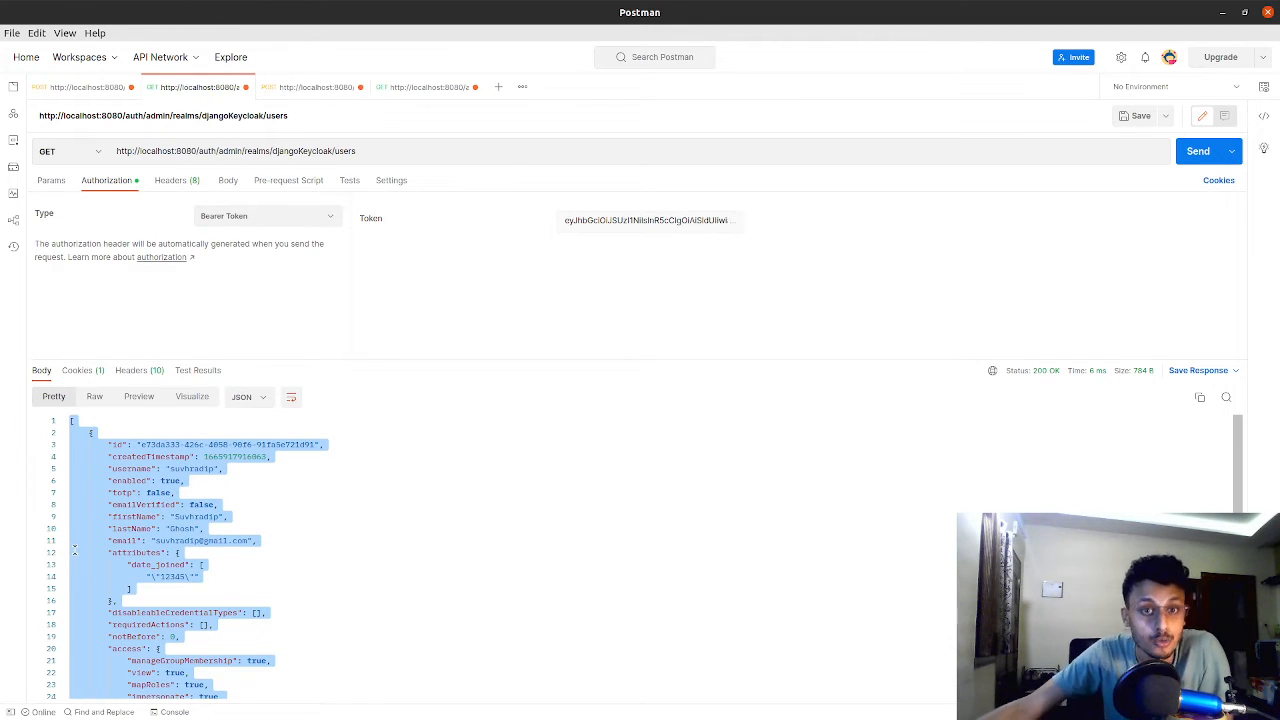
click(241, 155)
key(ctrl+a)
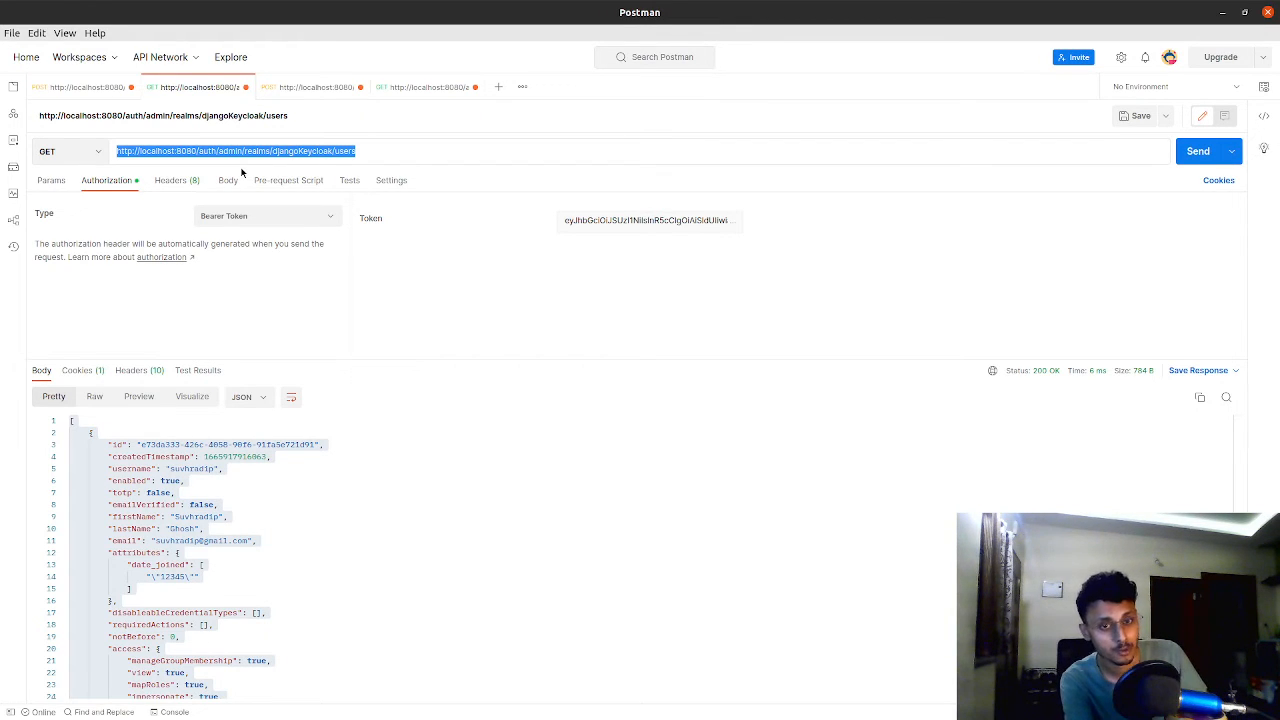
Return to the master realm's POST token request and examine the host and path portions of its URL
click(66, 88)
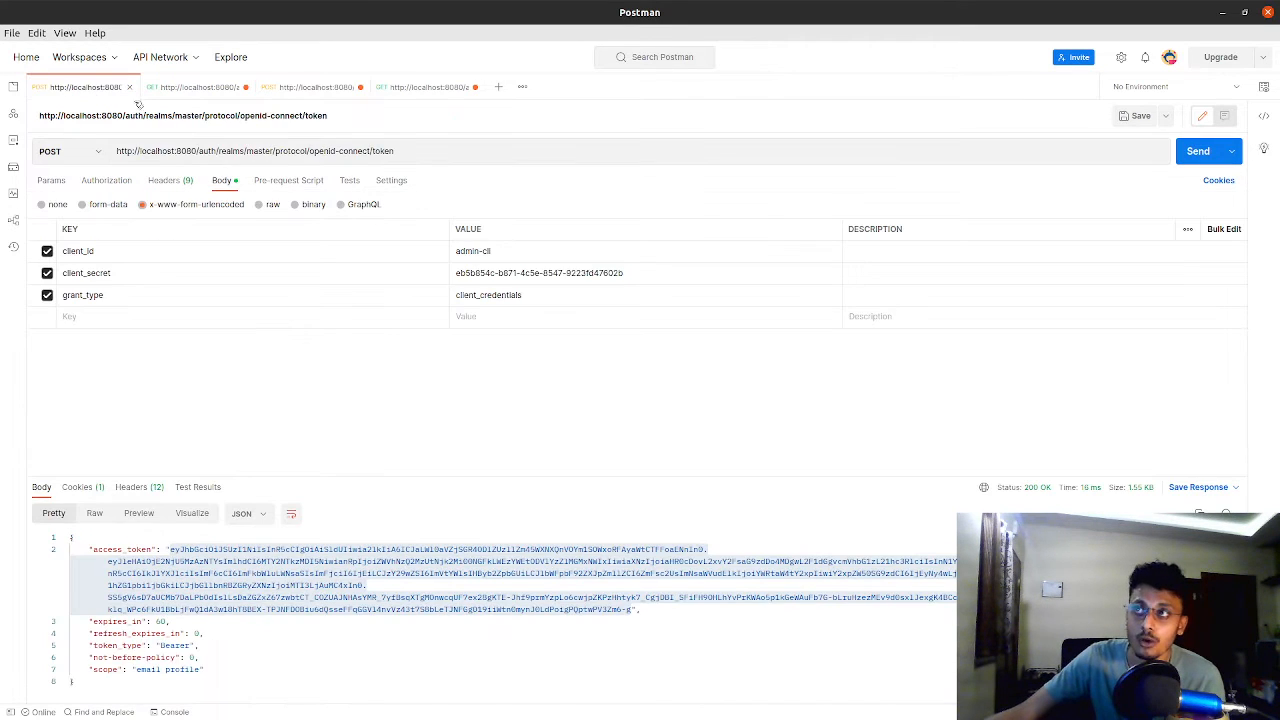
double_click(313, 157)
click(218, 151)
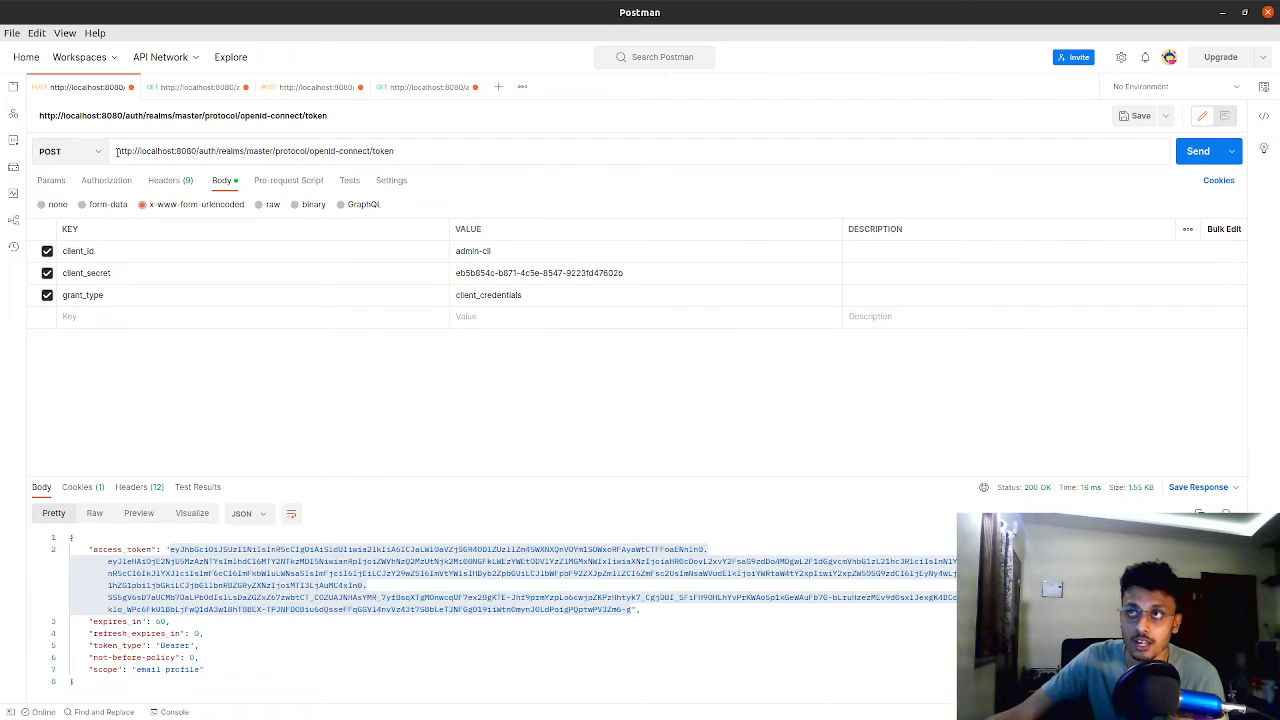
drag(116, 151, 184, 148)
click(193, 148)
double_click(193, 148)
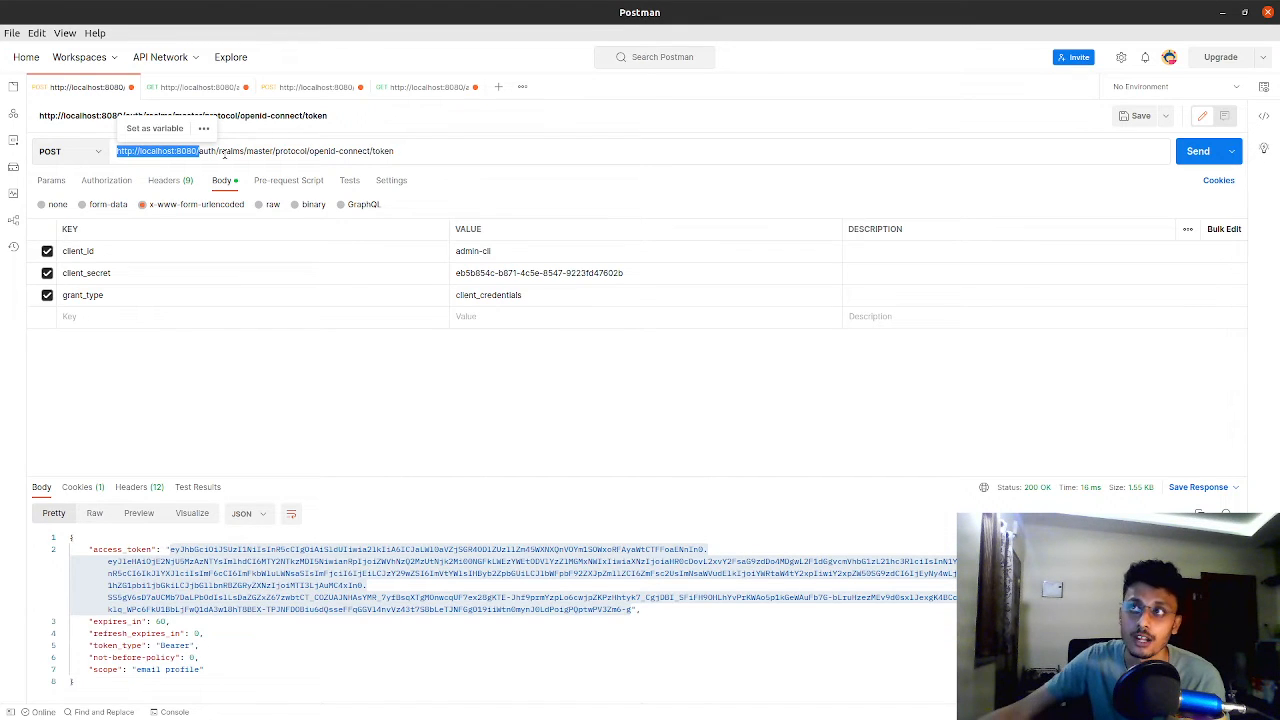
drag(198, 151, 394, 151)
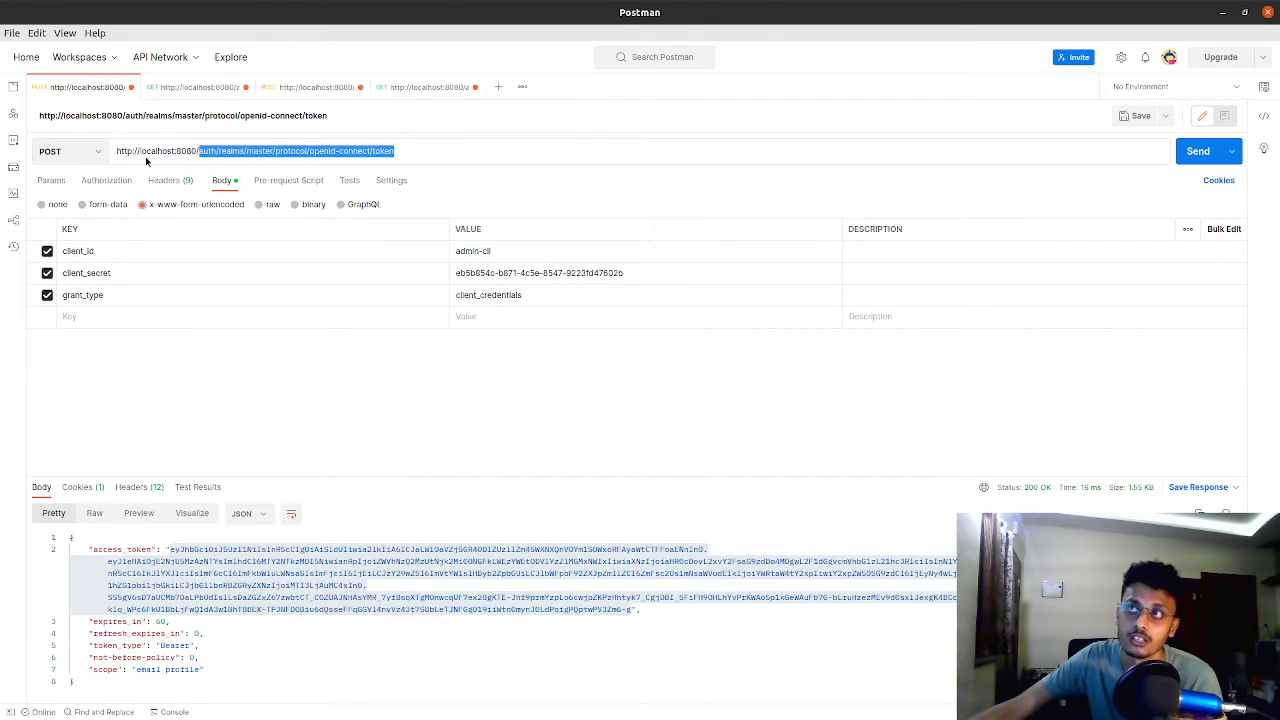
right_click(146, 156)
key(Escape)
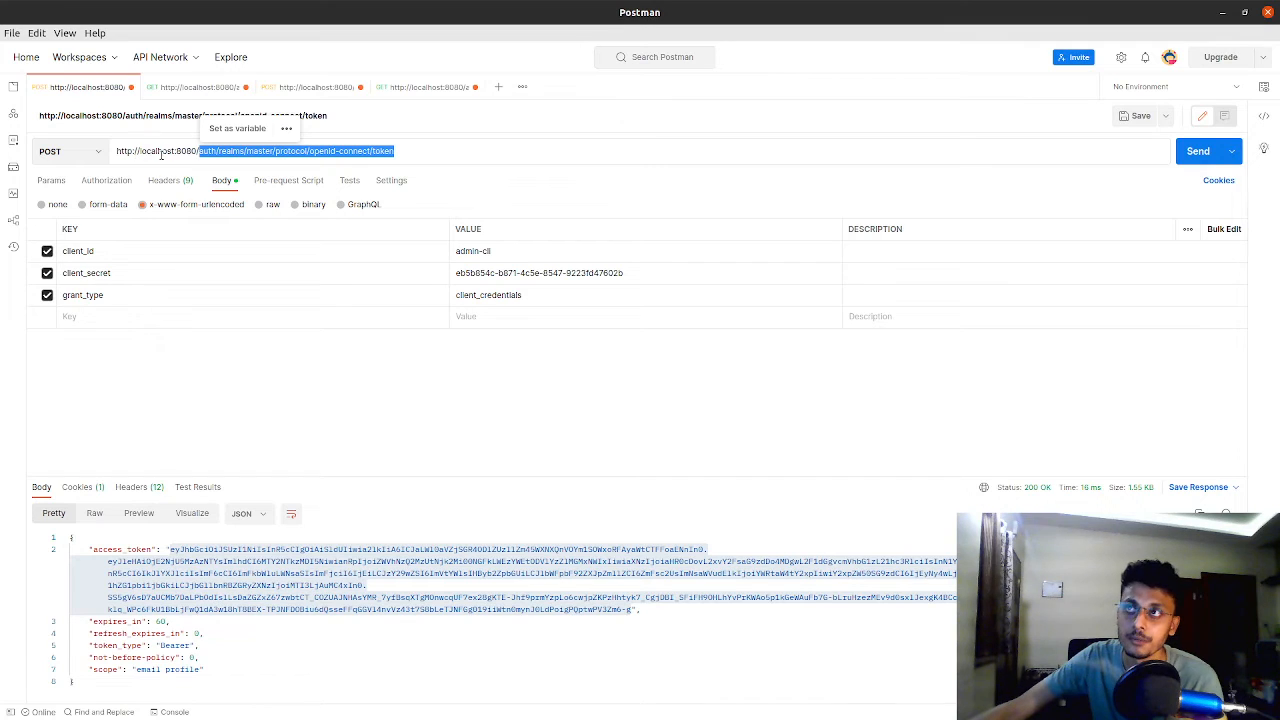
click(187, 151)
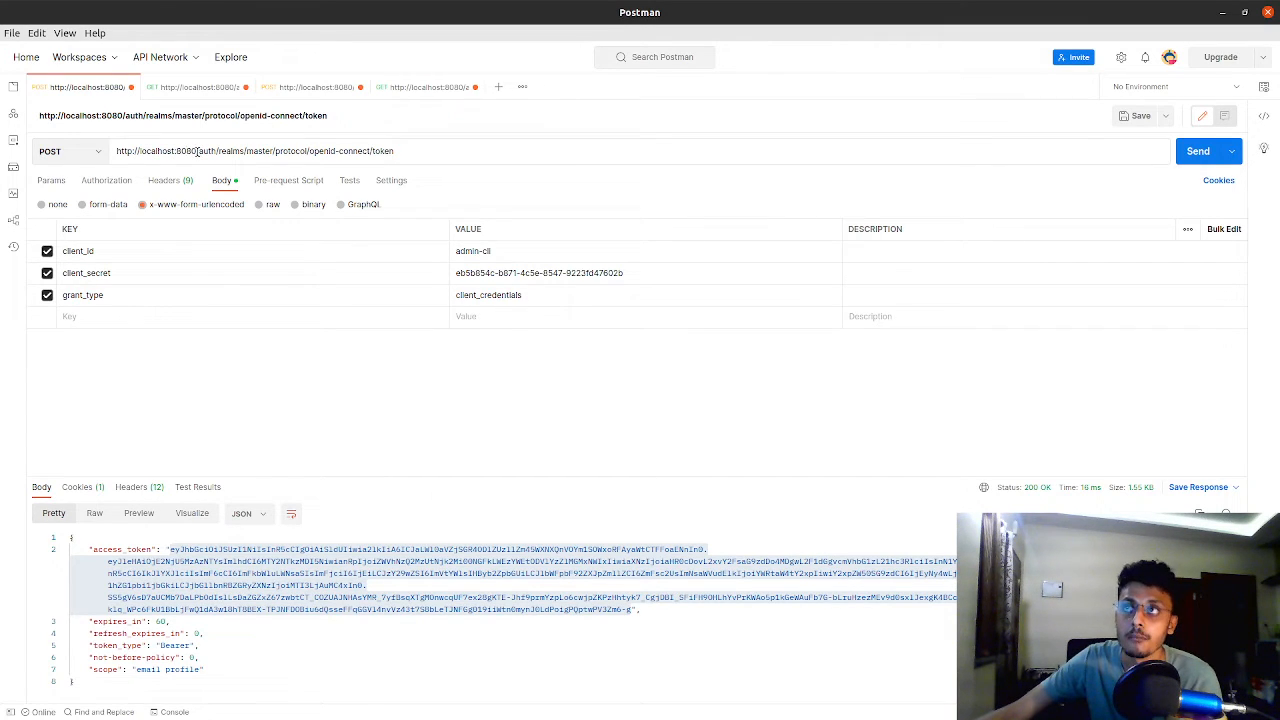
Examine the realm name and the protocol/openid-connect/token segment of the token request's URL
drag(197, 151, 273, 151)
double_click(260, 151)
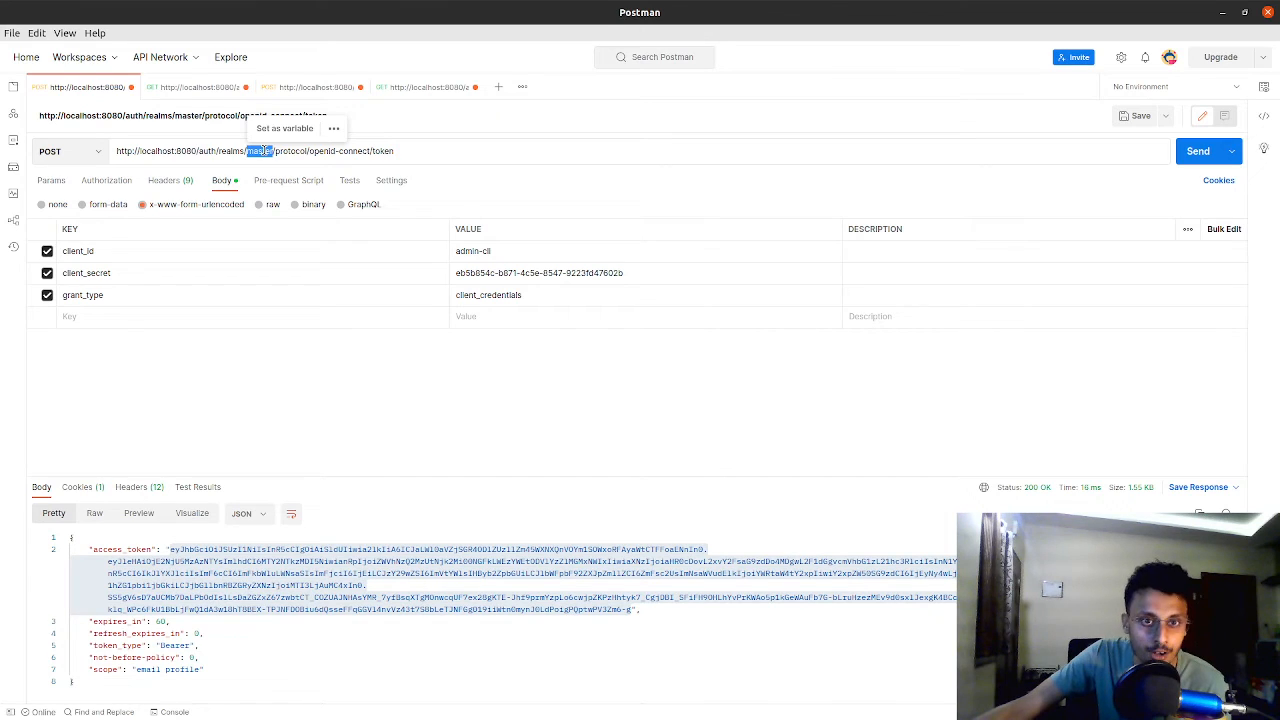
click(262, 151)
double_click(292, 151)
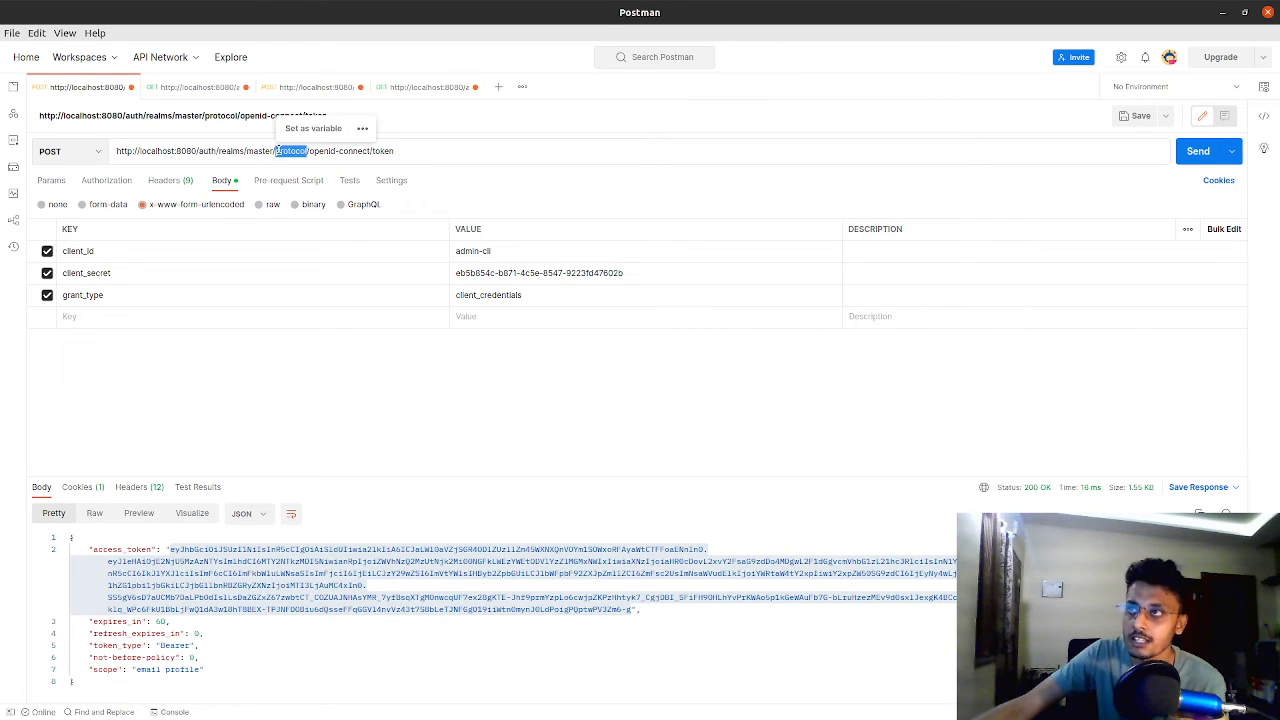
click(403, 148)
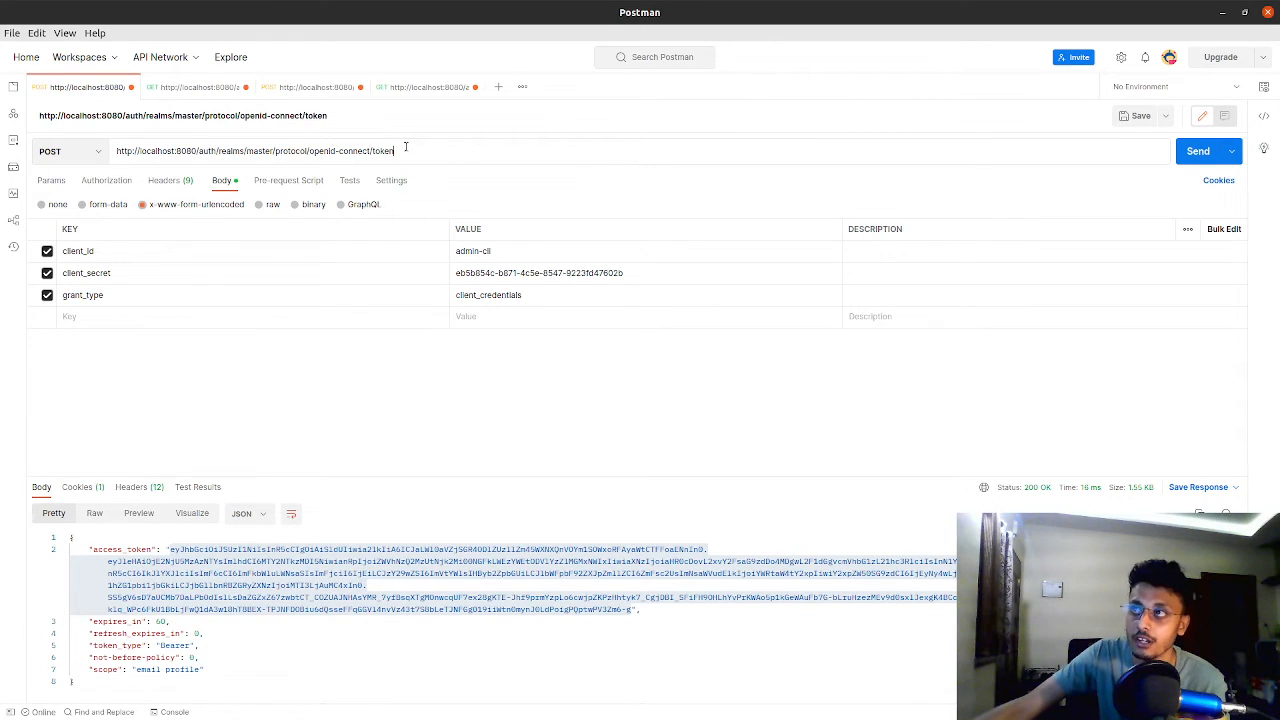
drag(406, 148, 272, 148)
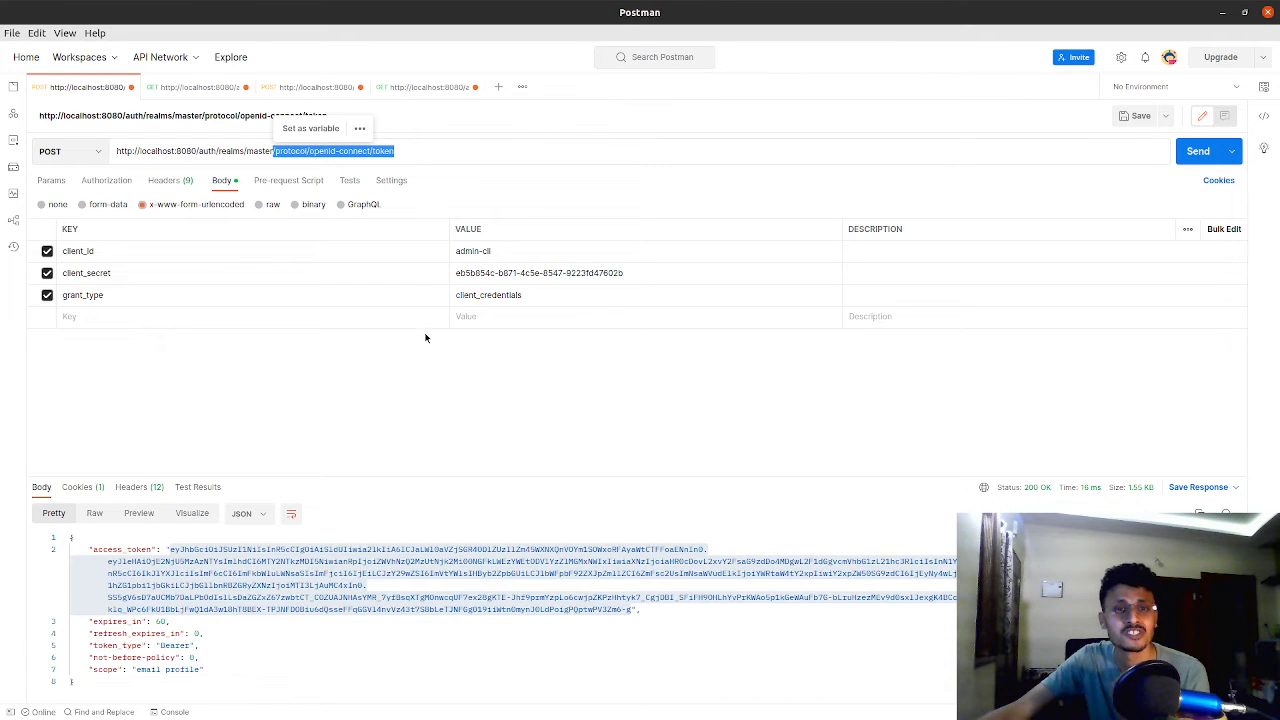
click(420, 157)
key(ctrl+a)
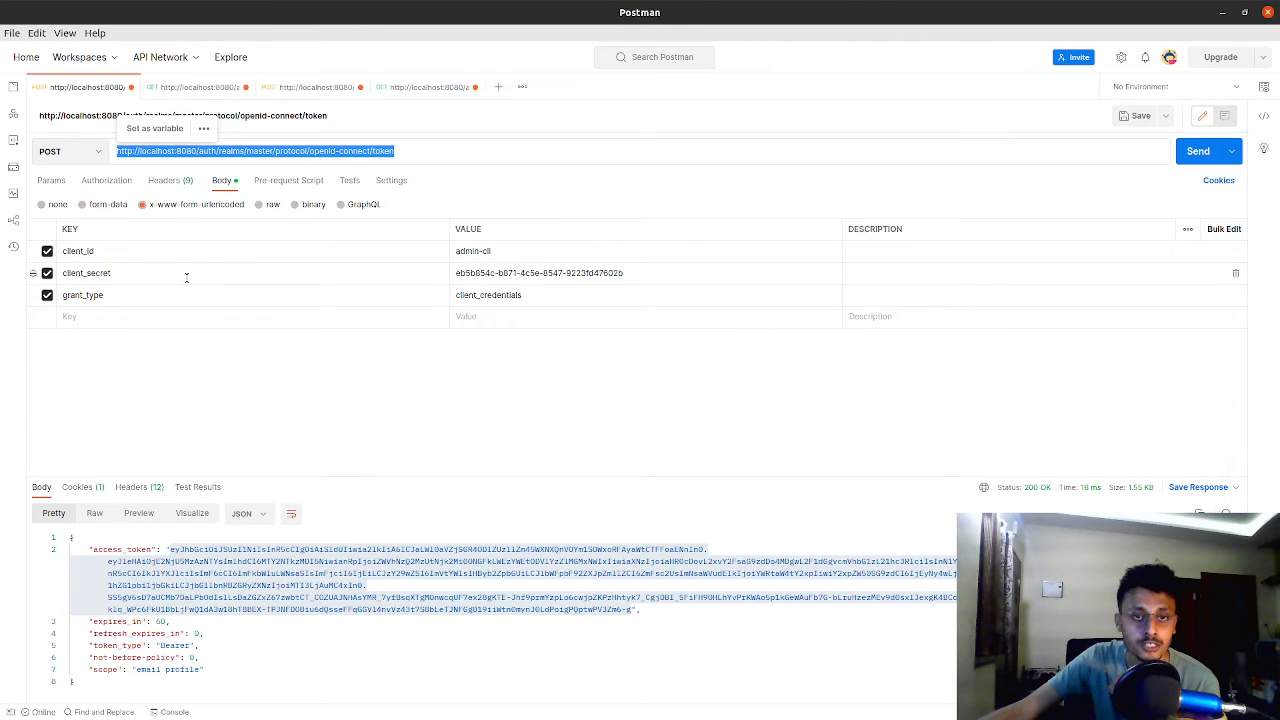
Review the token request's client_id and client_secret body parameters
double_click(152, 247)
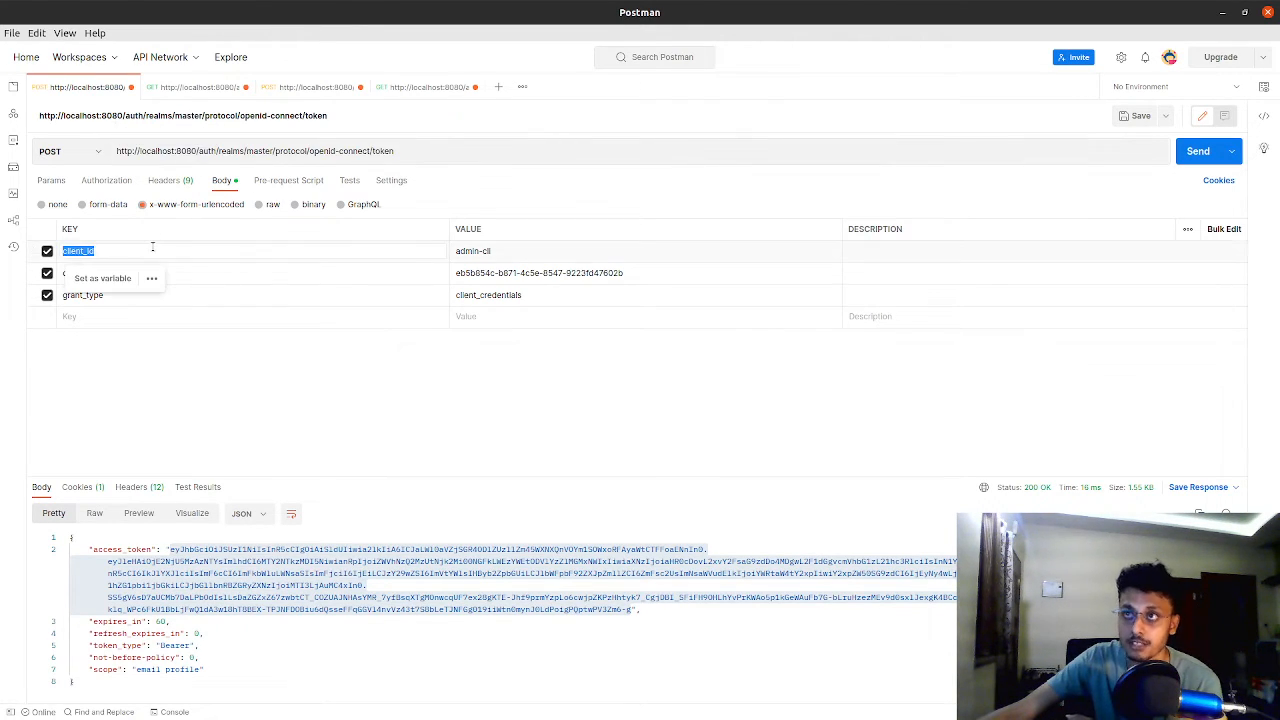
double_click(470, 252)
click(512, 253)
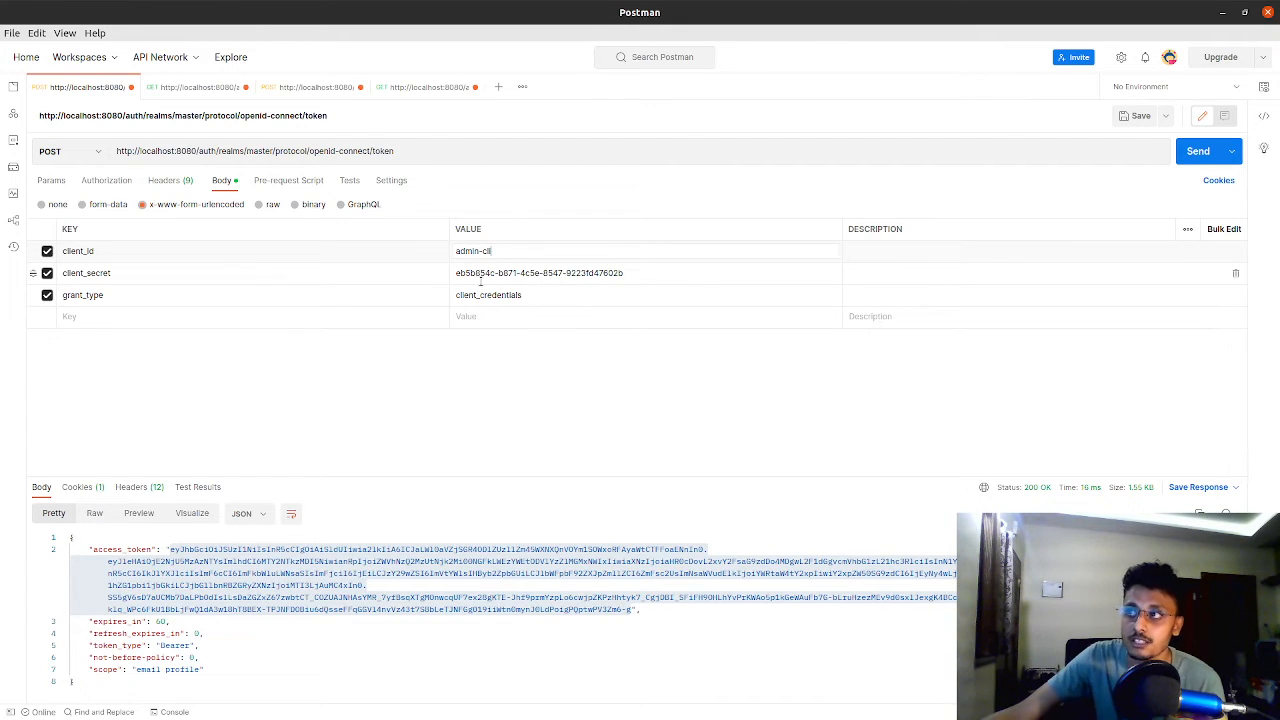
triple_click(487, 273)
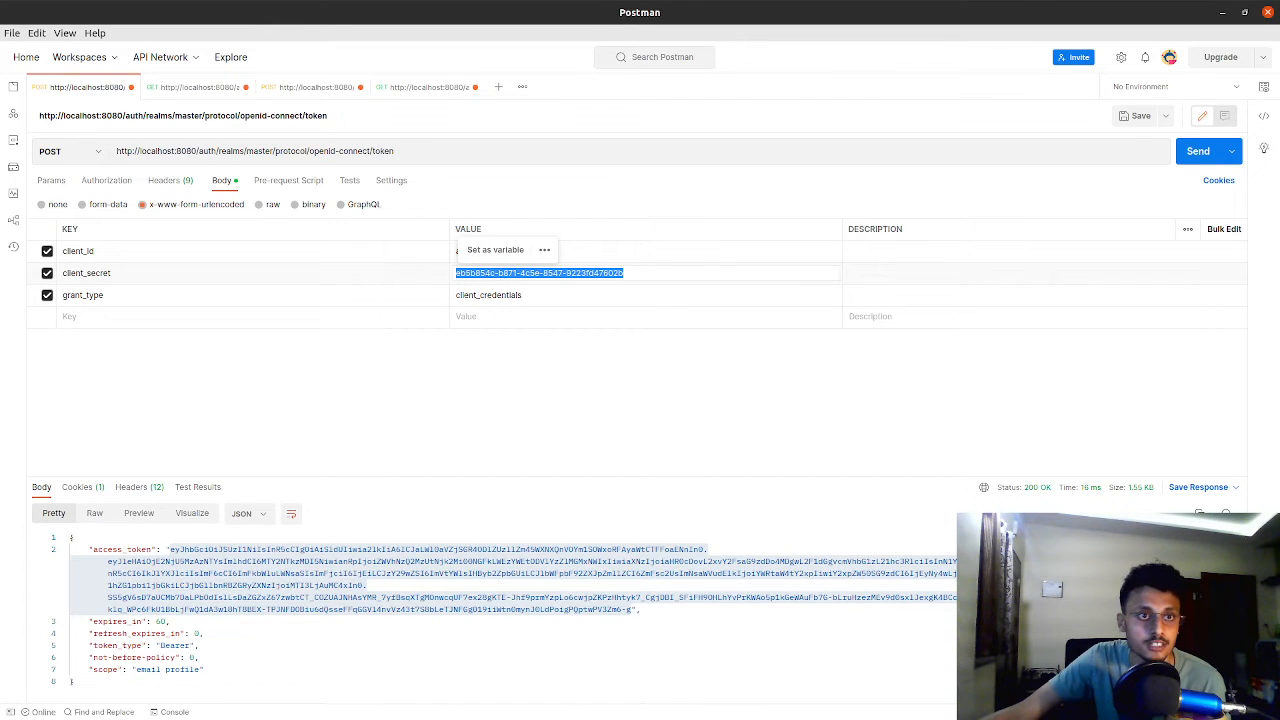
Switch to the Keycloak console and view the client secret in the credentials of the djangoKeycloak realm's webapp client
key(alt+Tab)
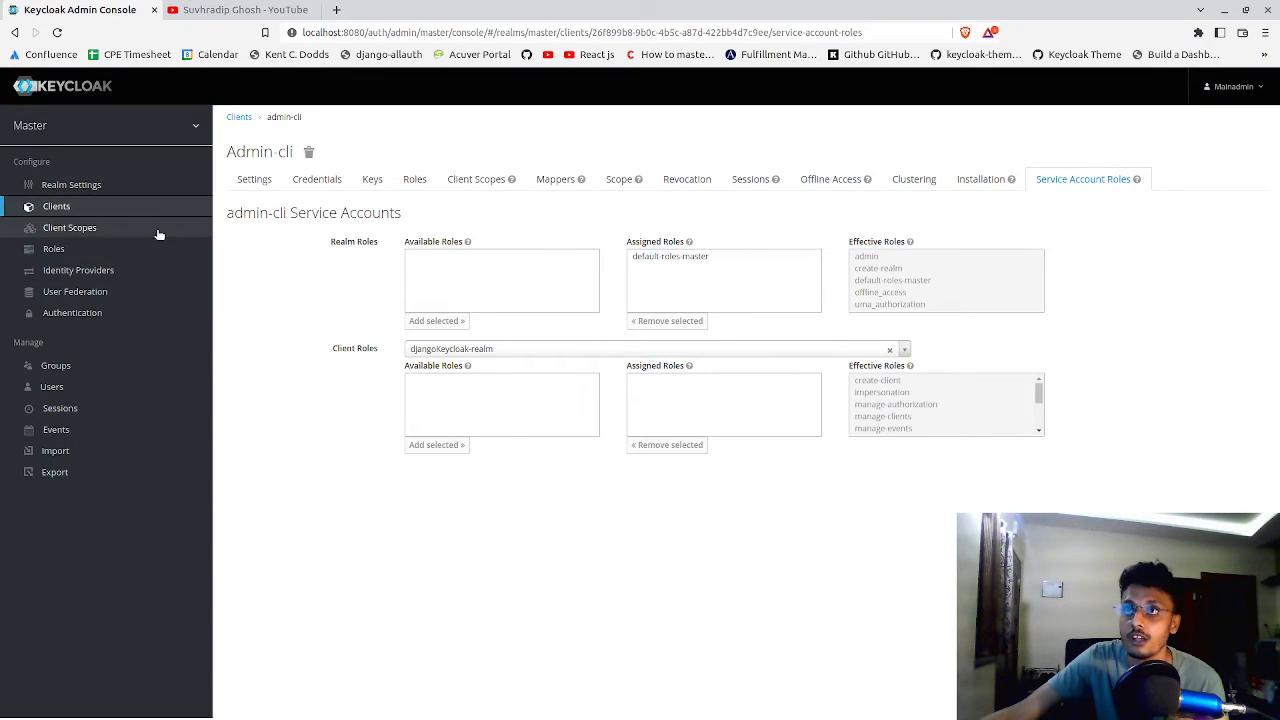
mouse_move(60, 128)
click(62, 162)
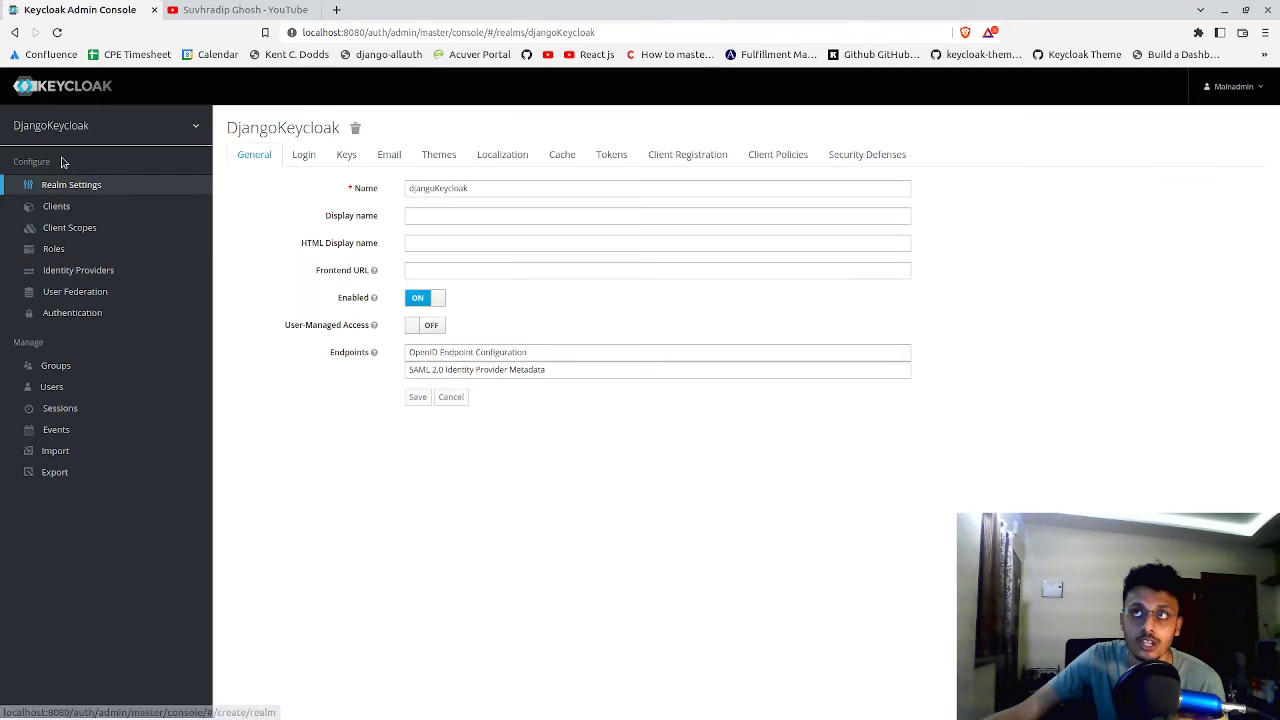
click(132, 213)
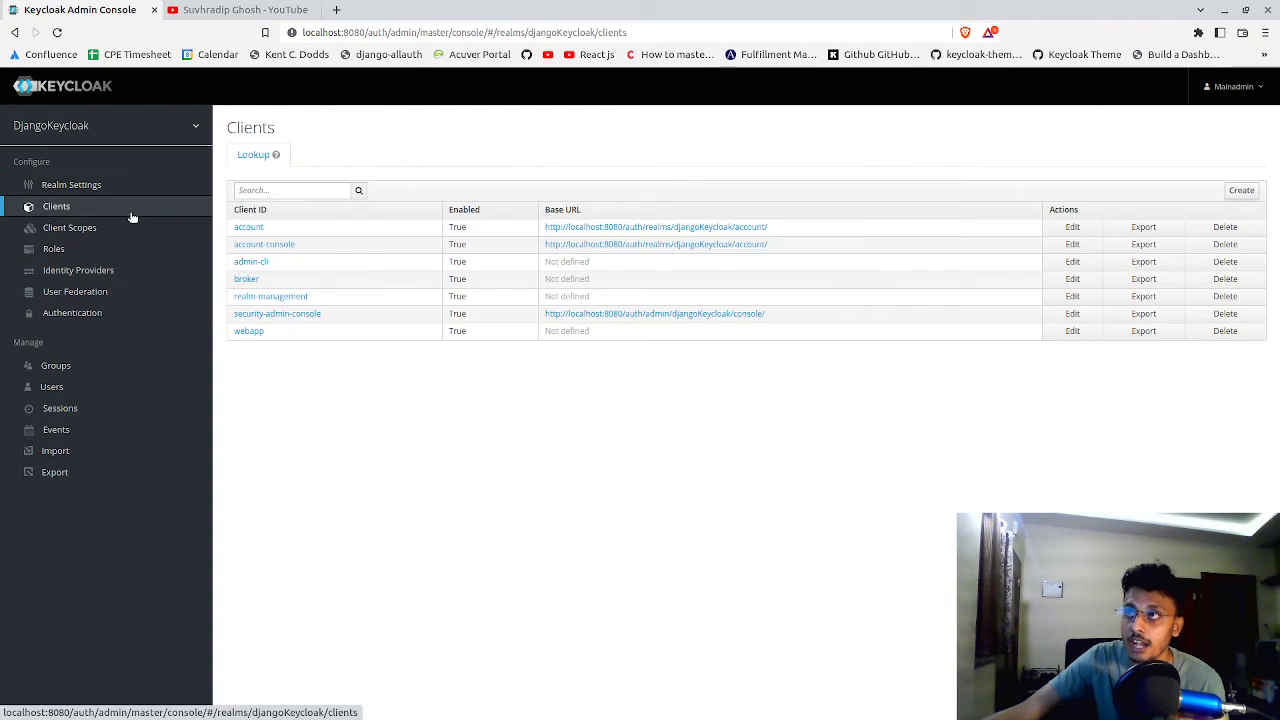
click(249, 331)
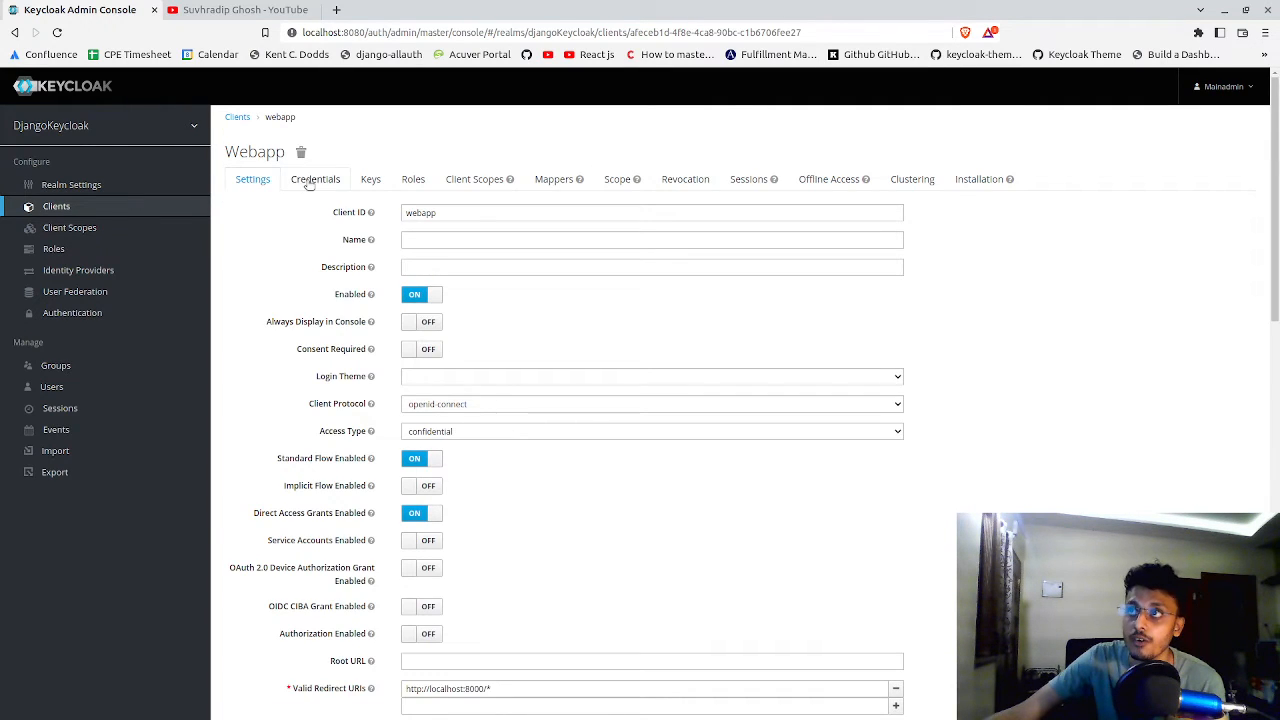
click(310, 182)
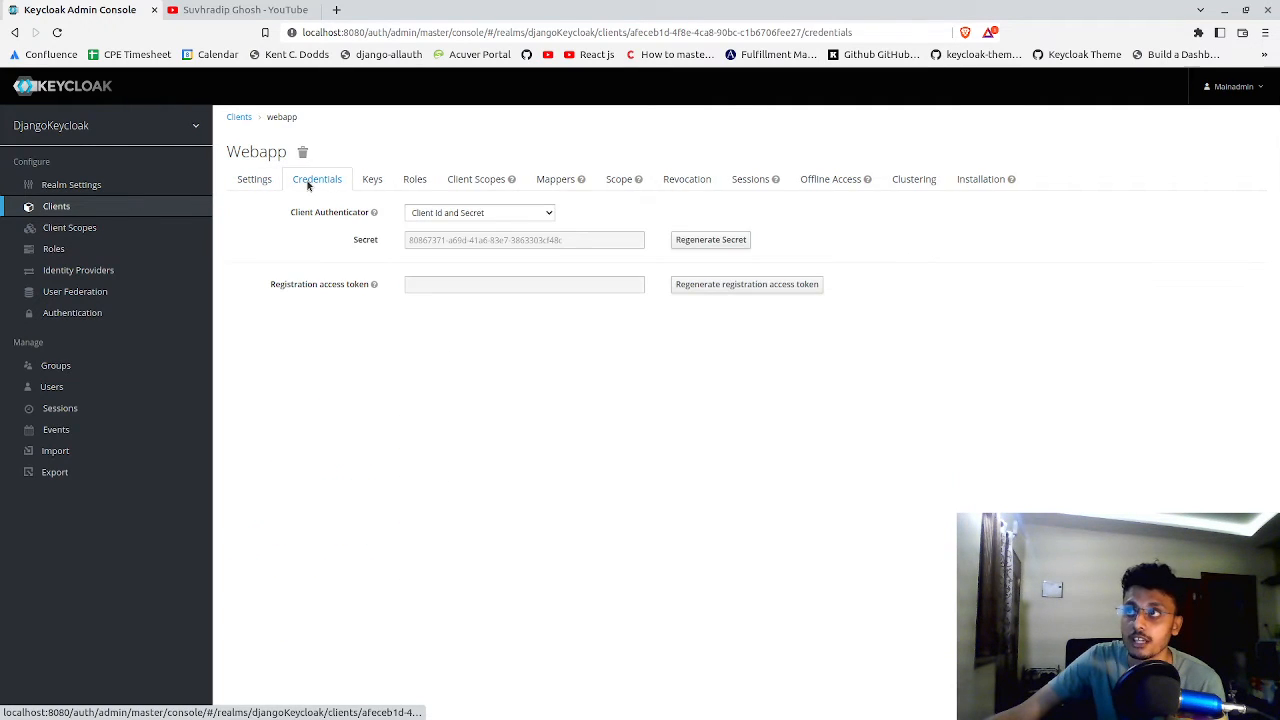
triple_click(412, 239)
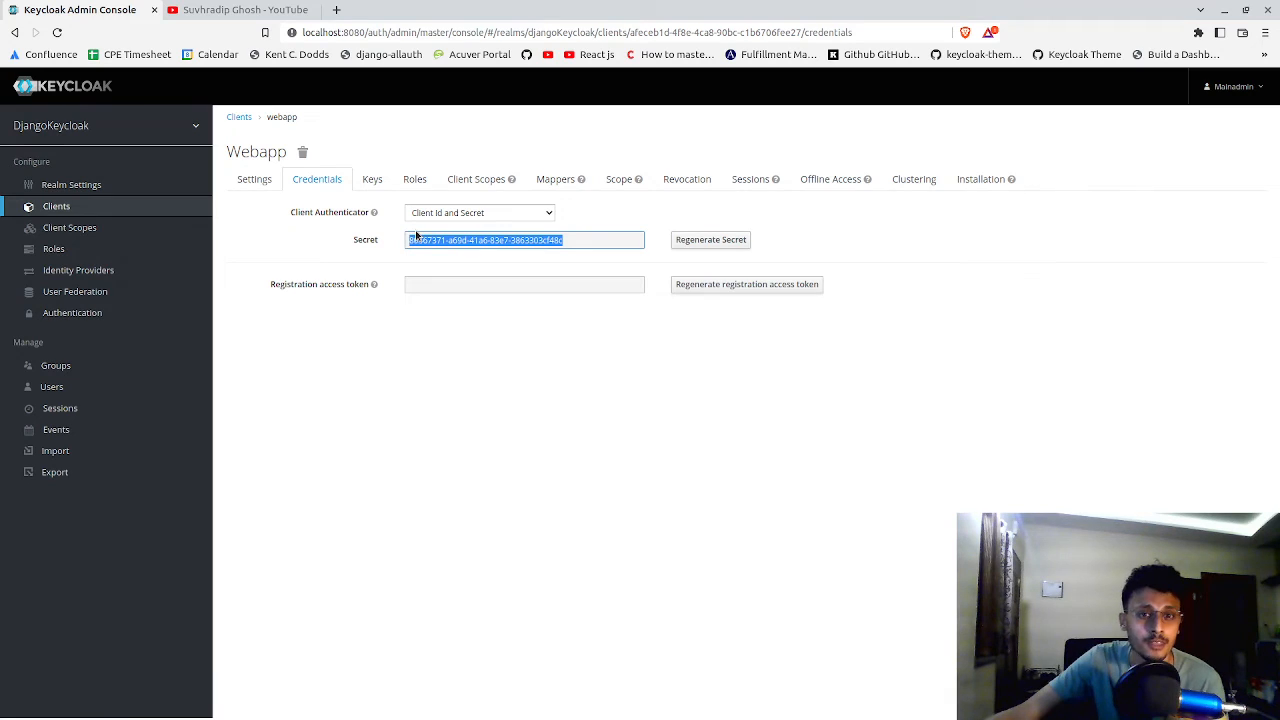
click(464, 240)
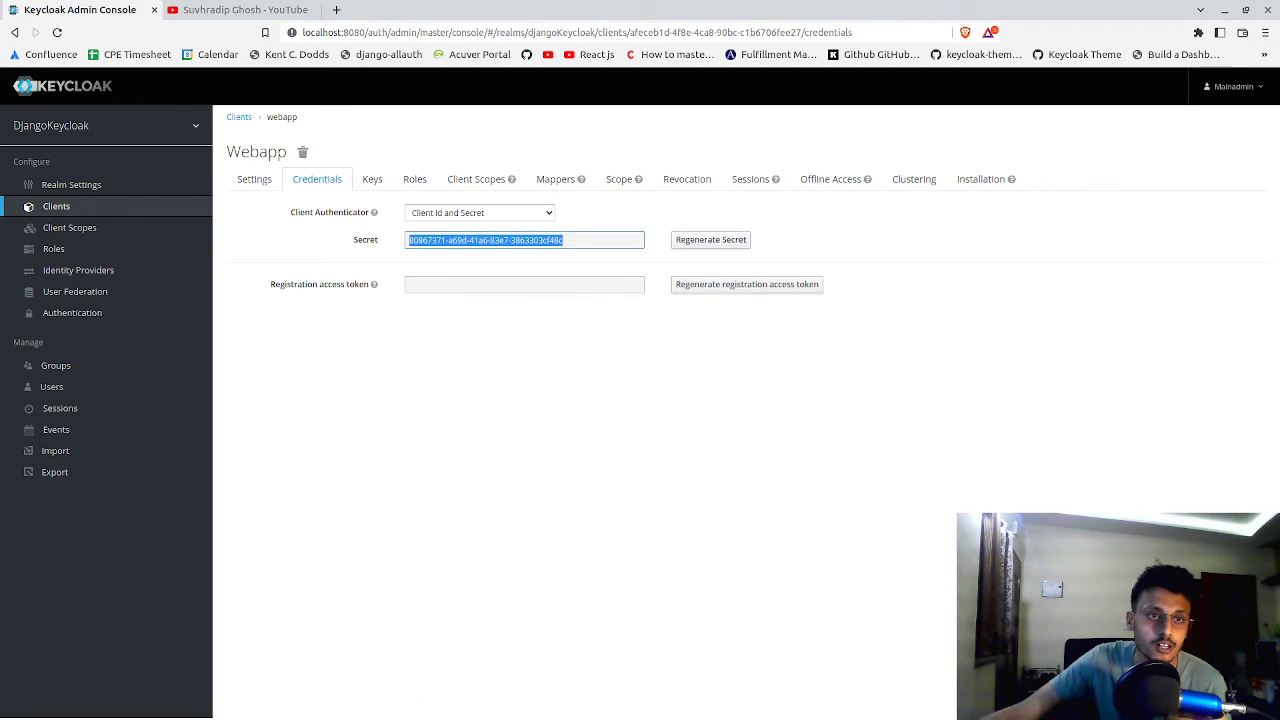
Restore Postman to a smaller window over the browser and open the credentials of Keycloak's admin-cli client in the master realm
key(alt+Tab)
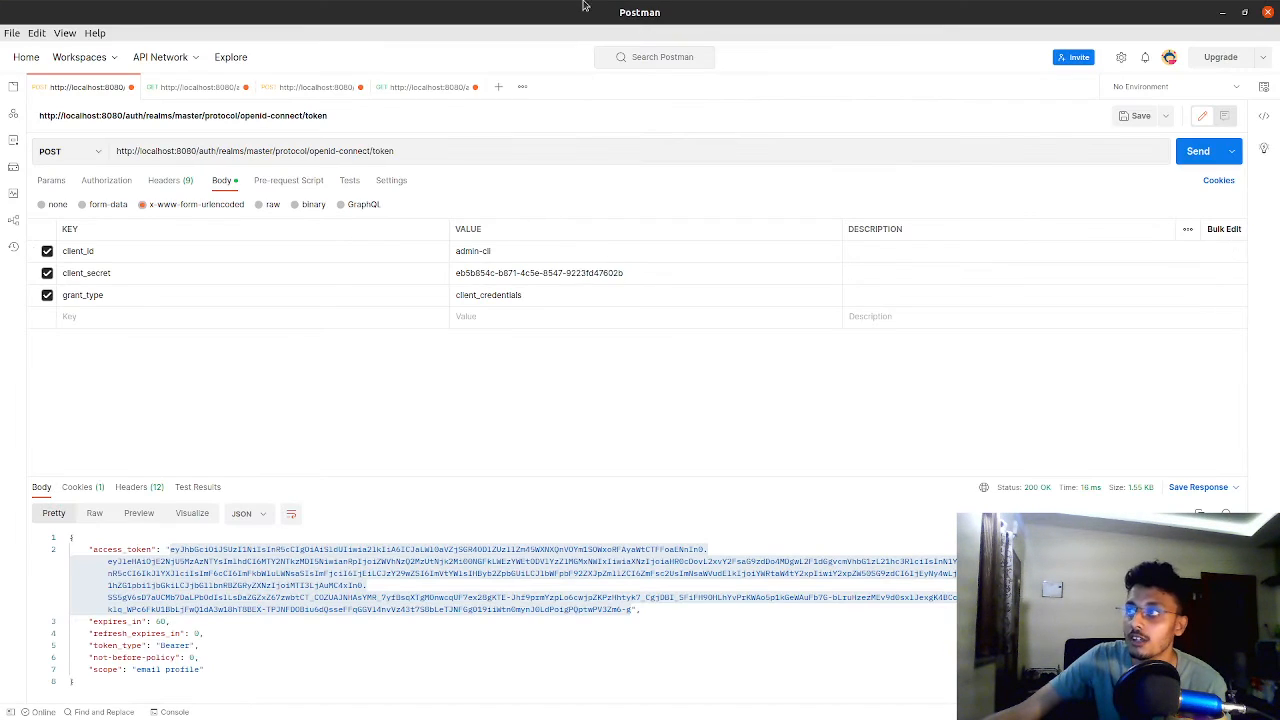
drag(585, 5, 650, 175)
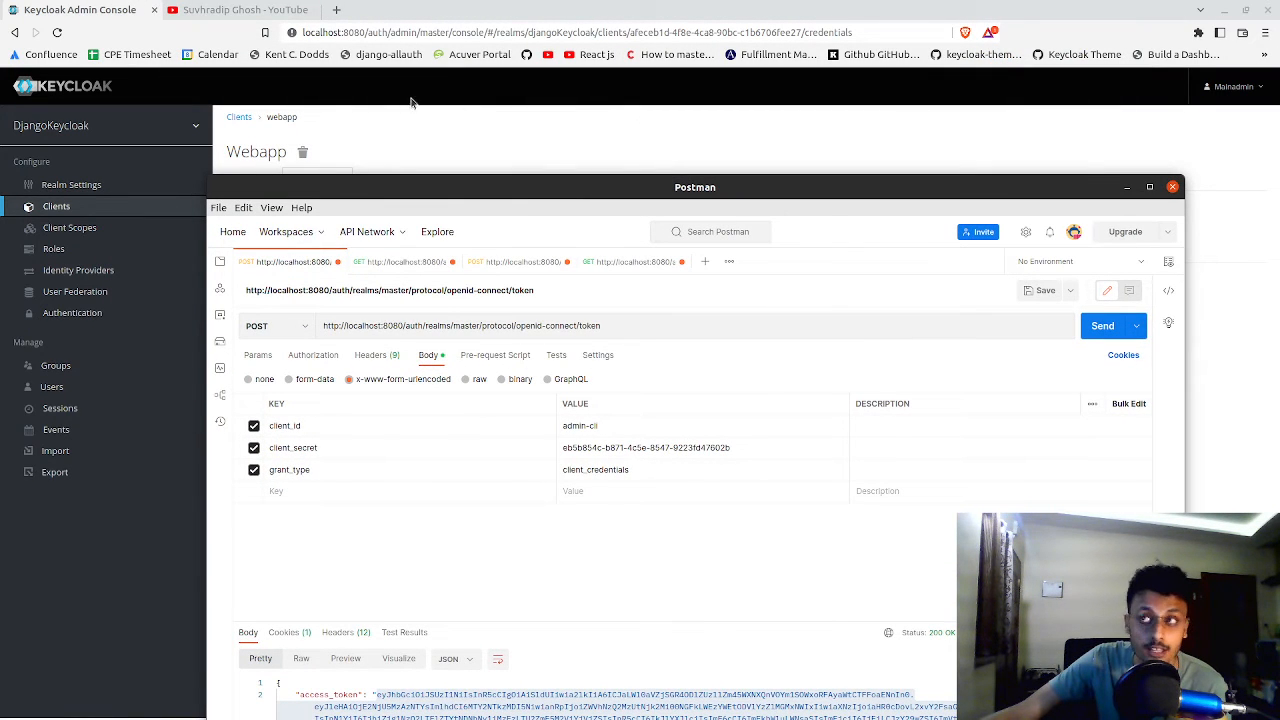
mouse_move(200, 128)
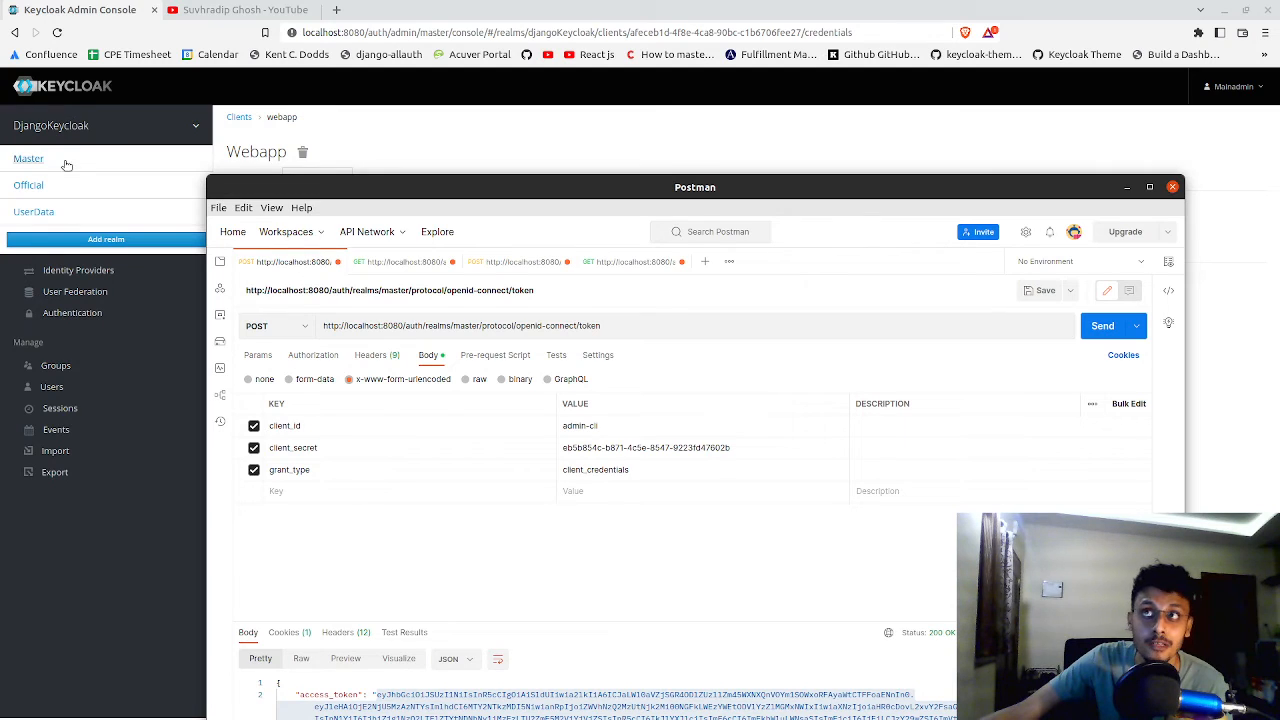
click(30, 160)
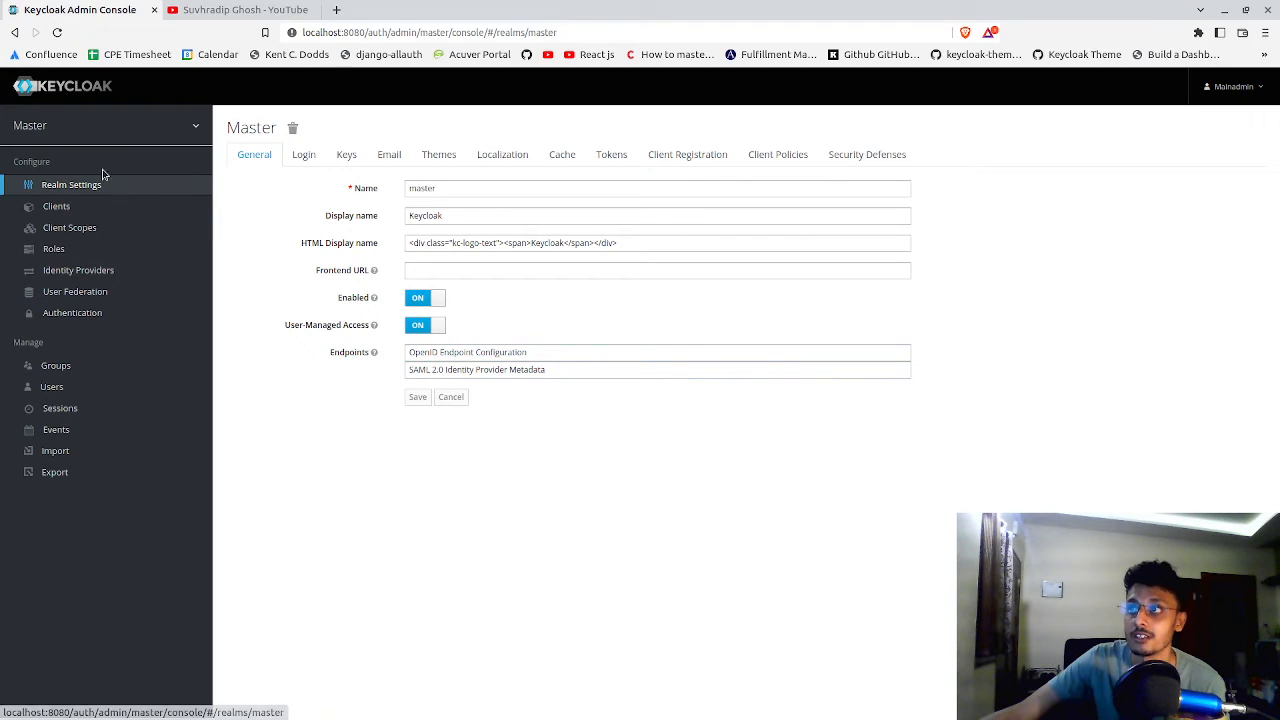
click(181, 203)
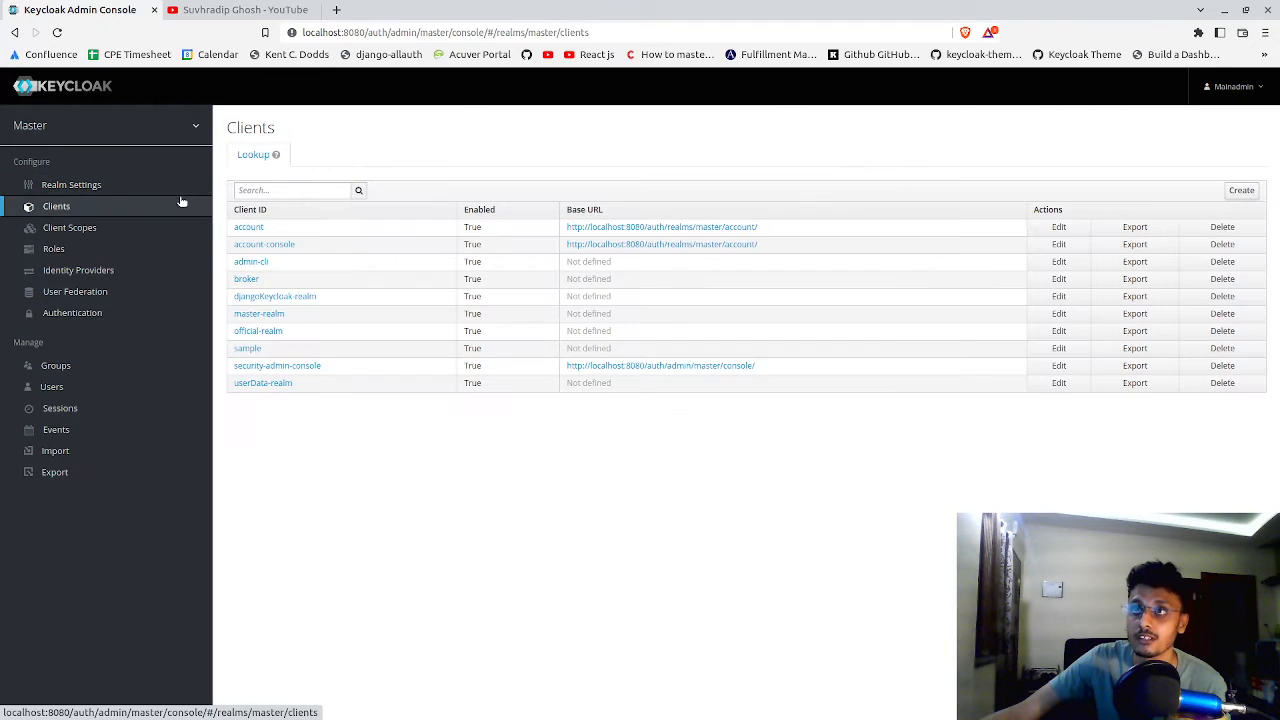
click(268, 262)
click(312, 180)
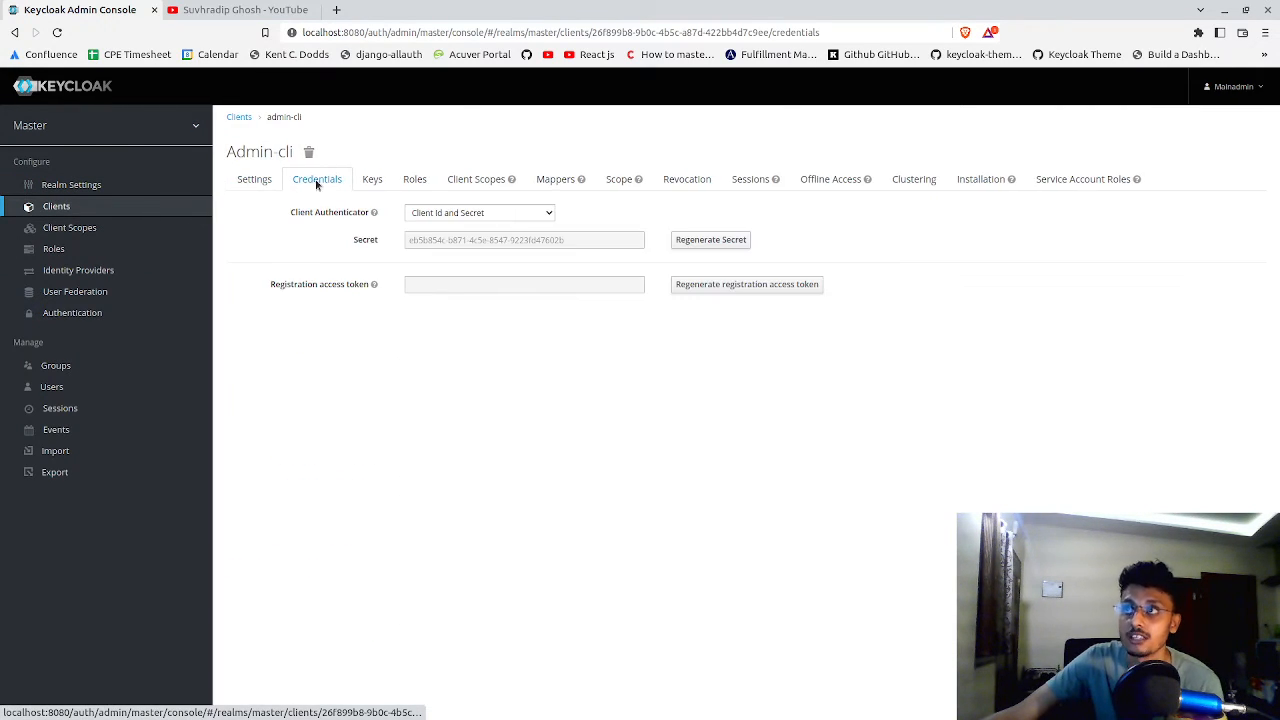
Select the admin-cli client secret and switch to Postman to compare it with the token request's client_secret value
click(455, 242)
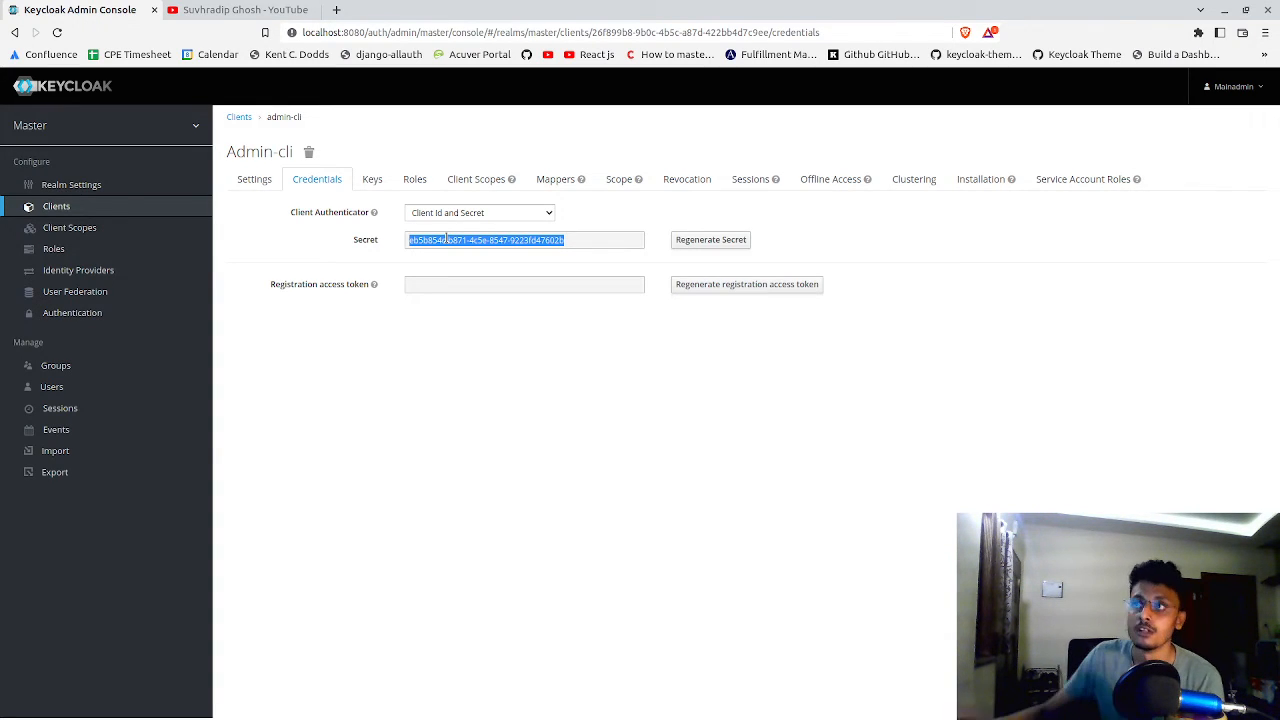
click(446, 238)
key(ctrl+a)
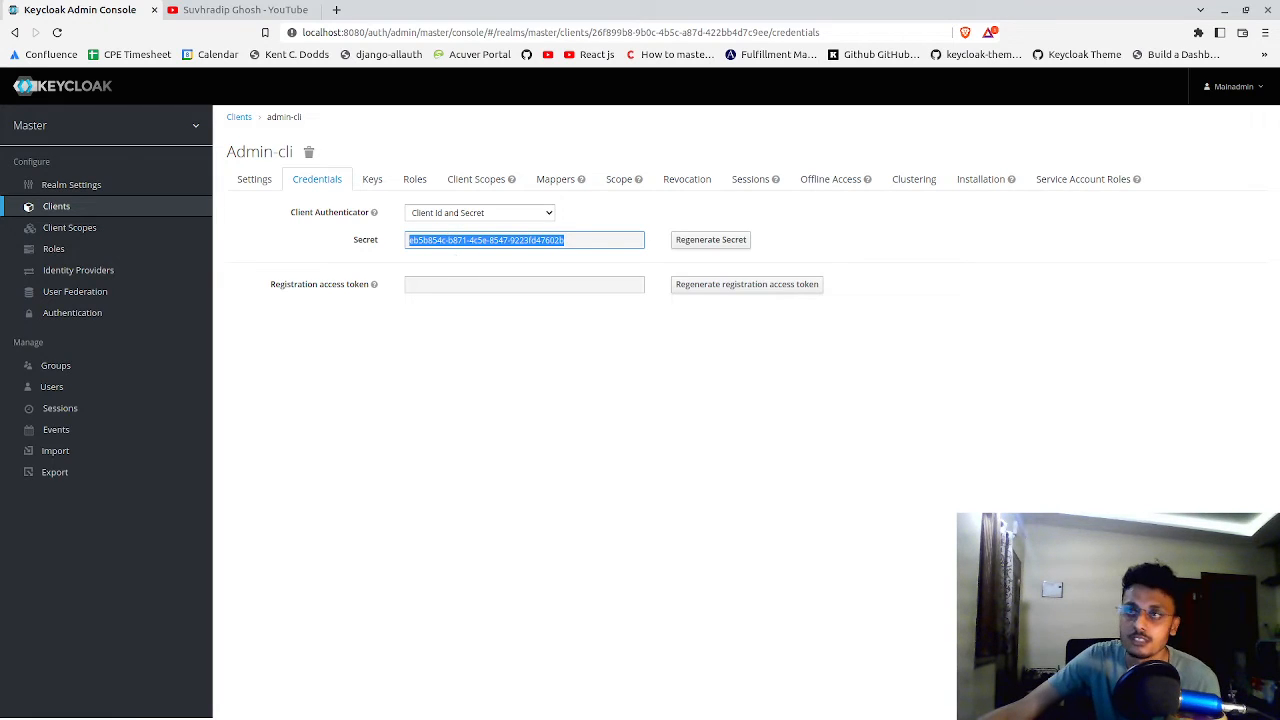
key(alt+Tab)
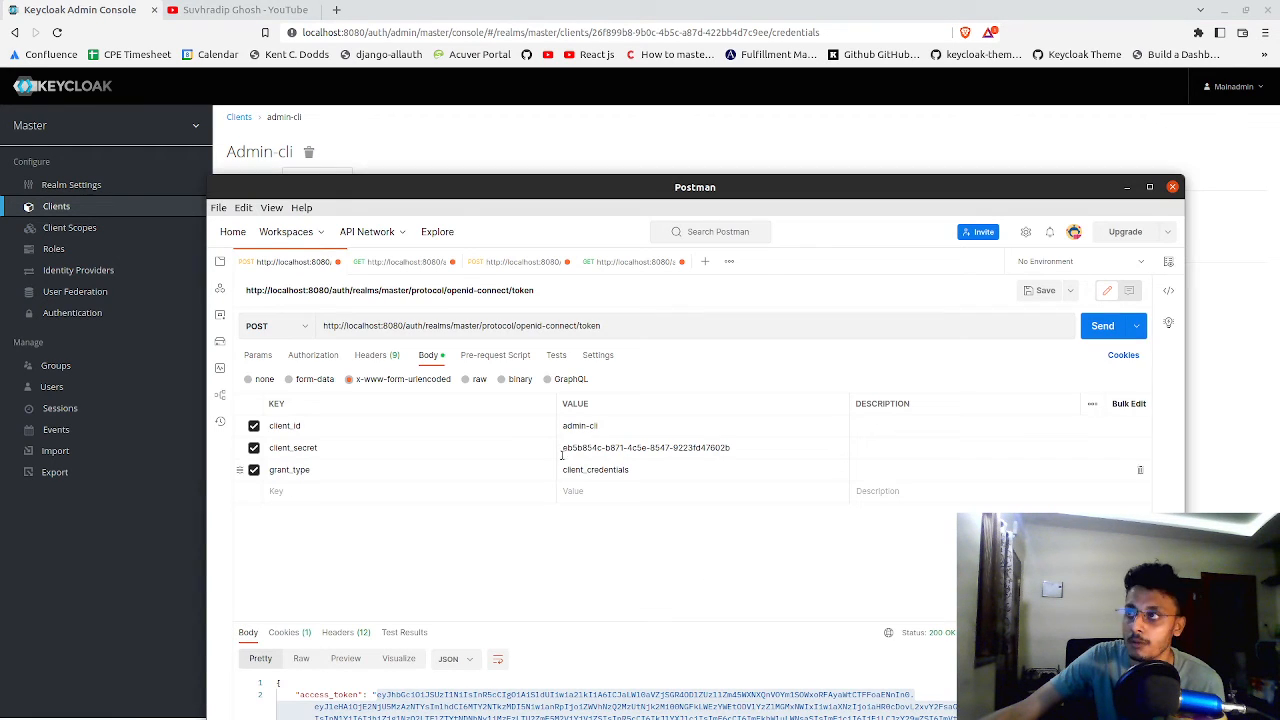
Compare the token request's client_secret with the admin-cli secret in Keycloak, and review the grant_type value client_credentials
triple_click(609, 446)
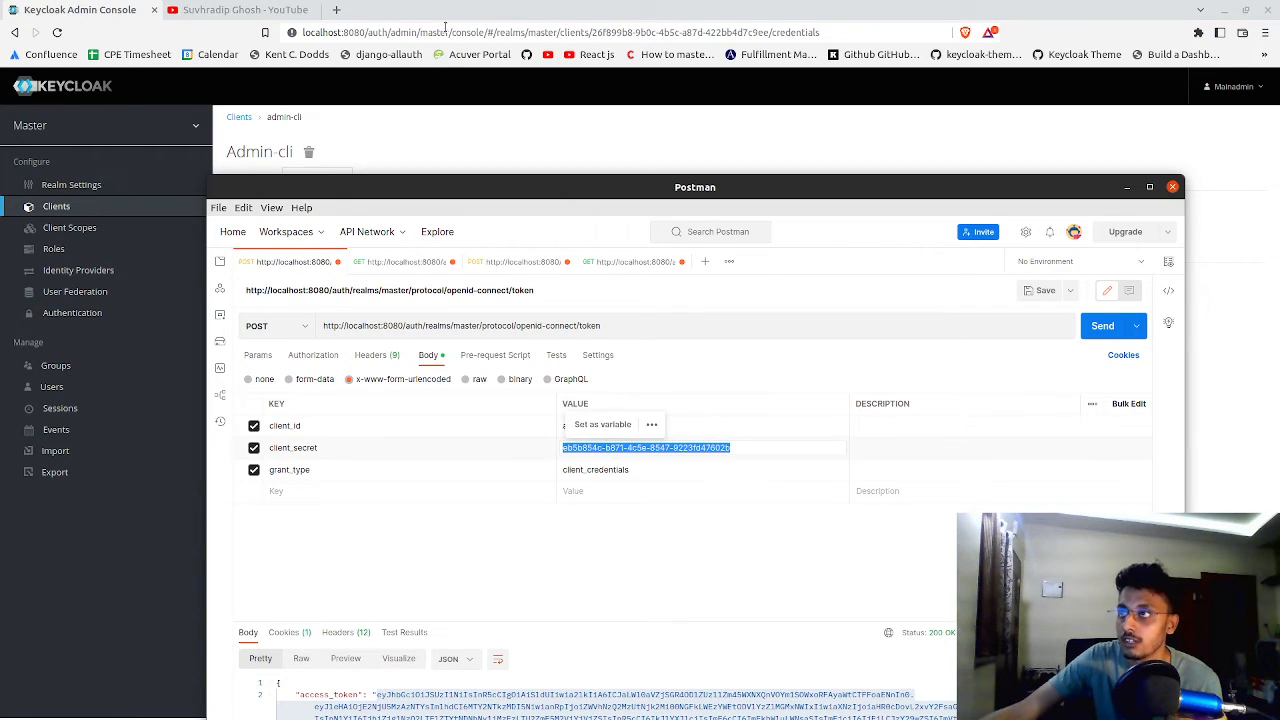
drag(420, 210, 371, 303)
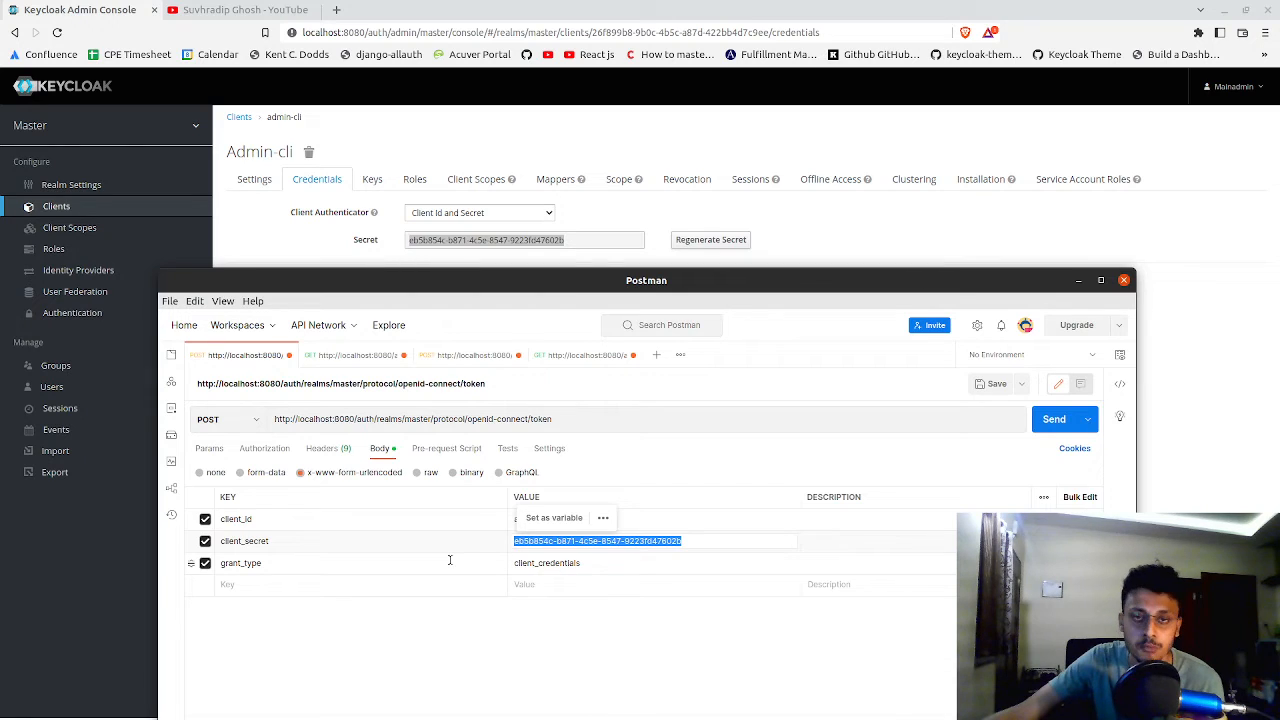
double_click(545, 565)
click(594, 616)
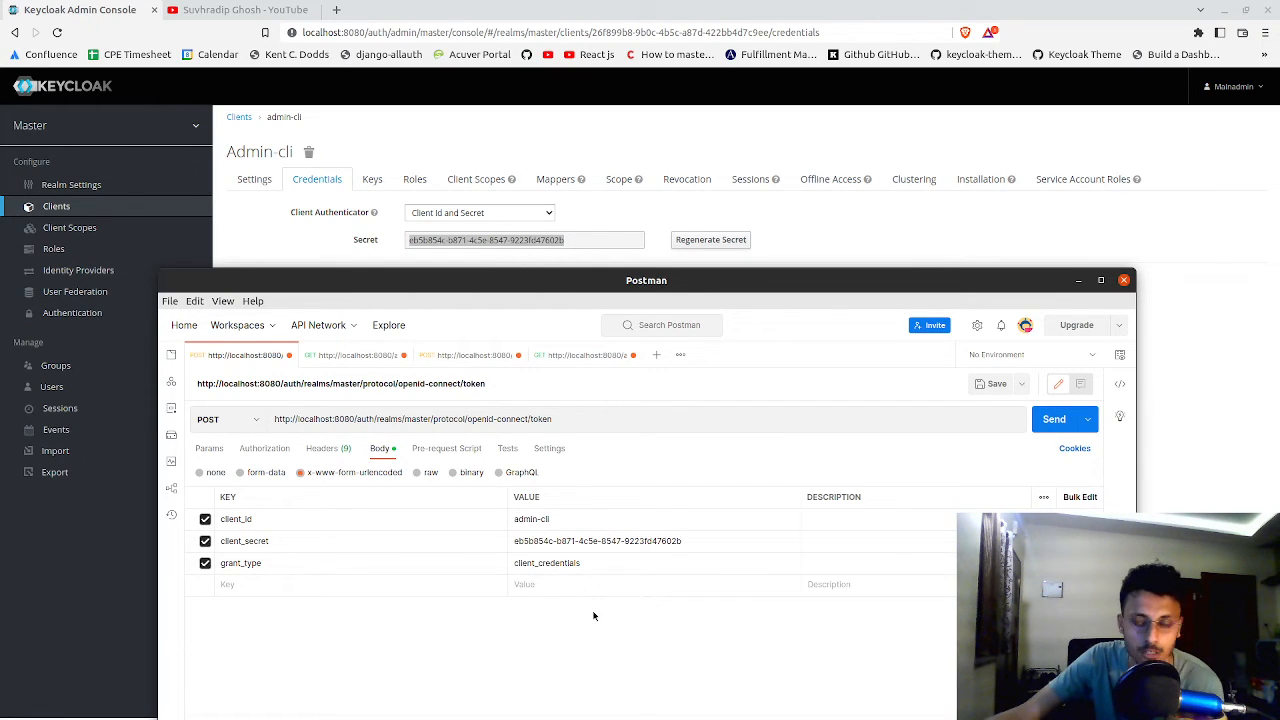
drag(510, 279, 486, 118)
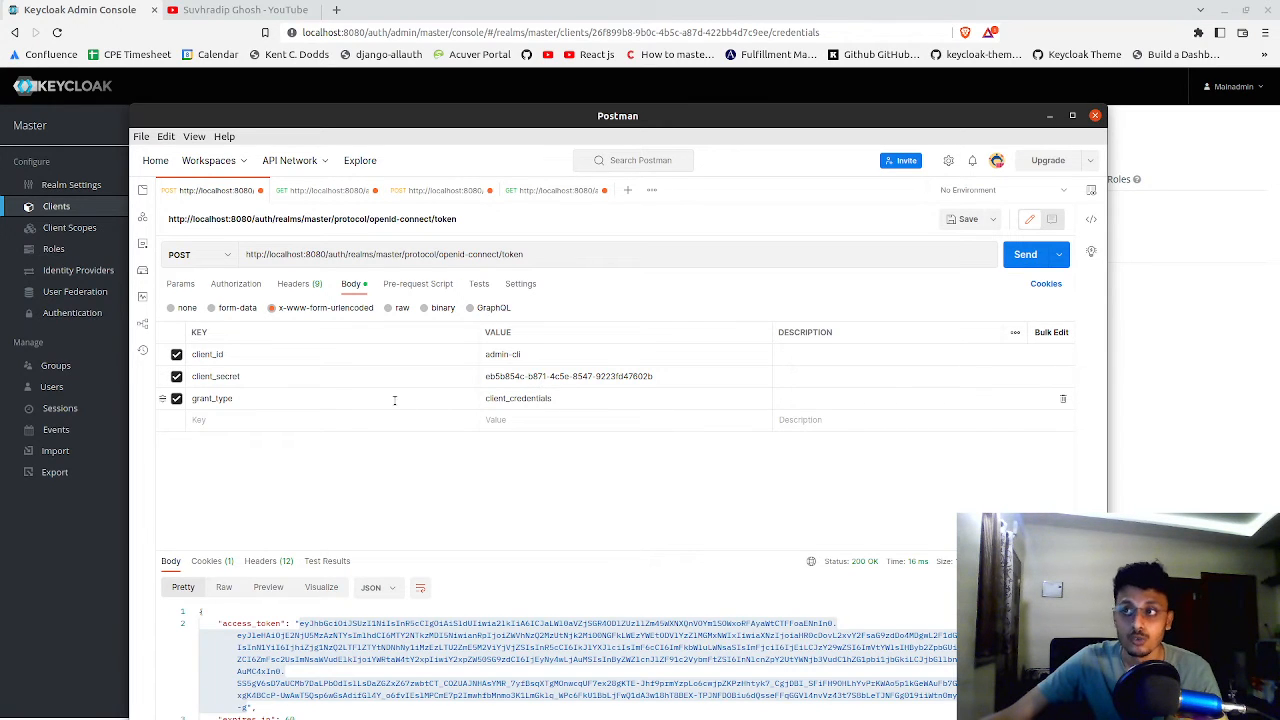
double_click(497, 394)
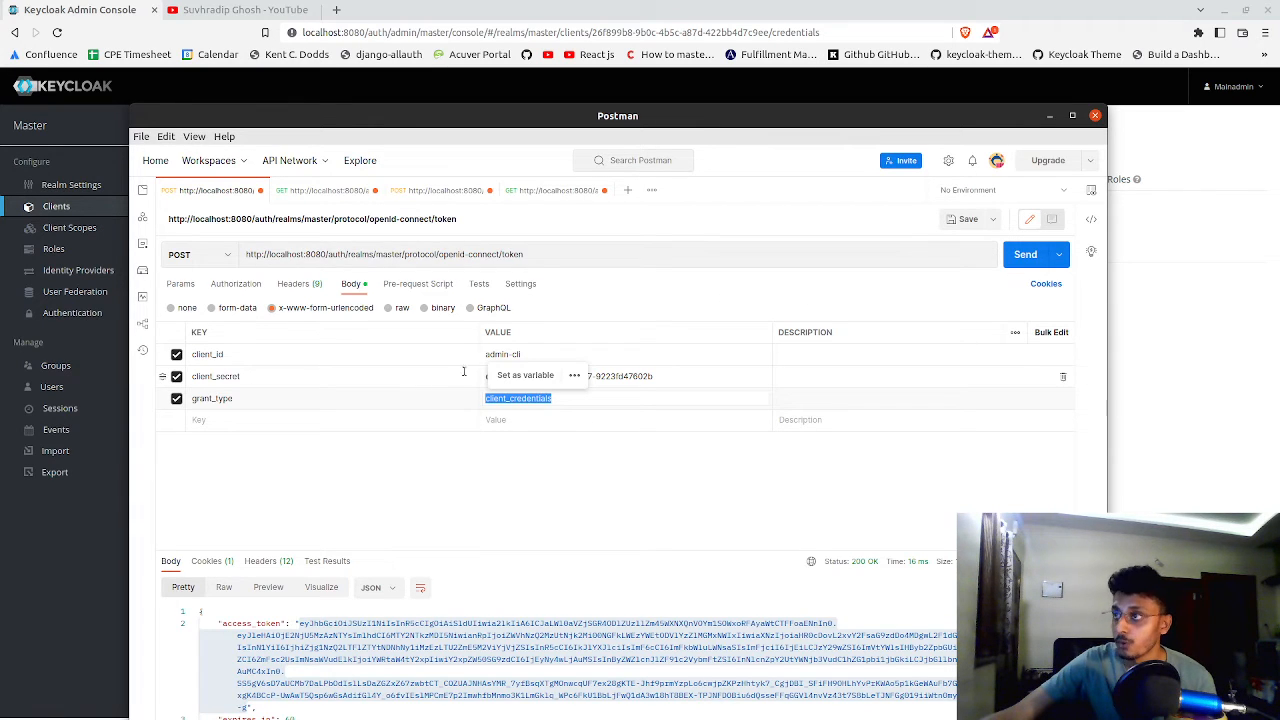
Send the master realm token request with the admin-cli client credentials and maximize the Postman window
click(1023, 256)
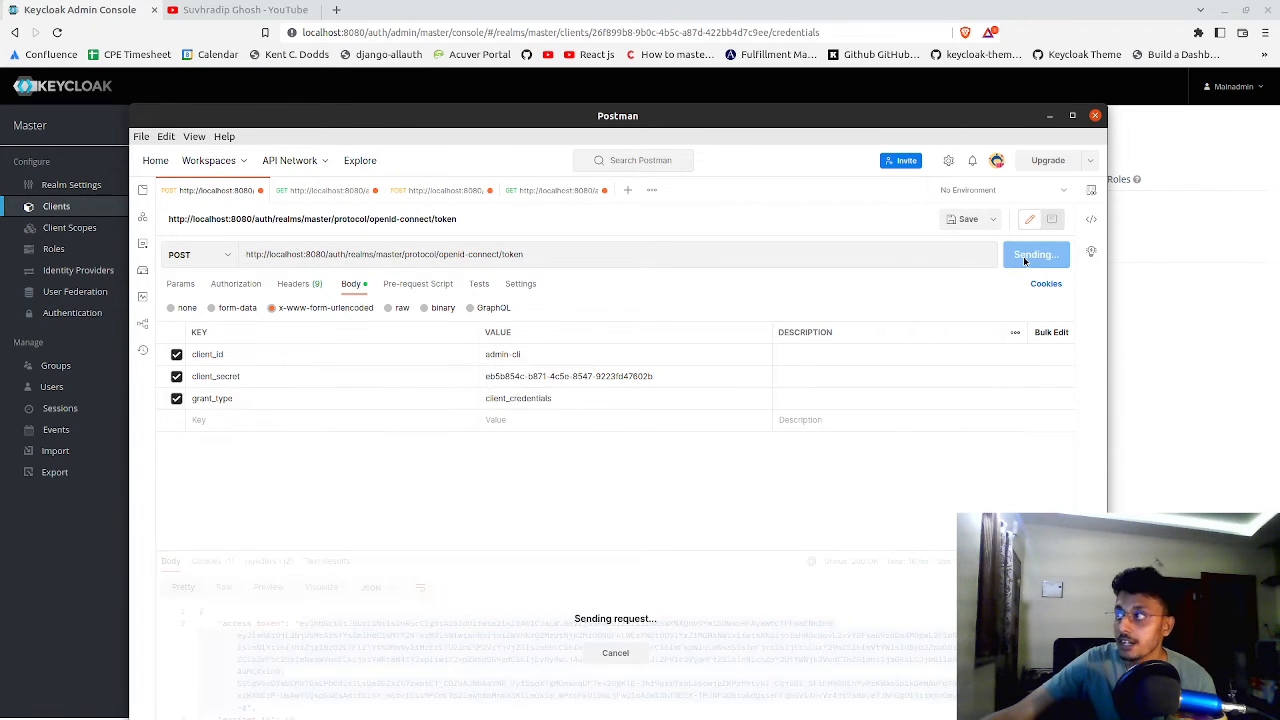
click(650, 76)
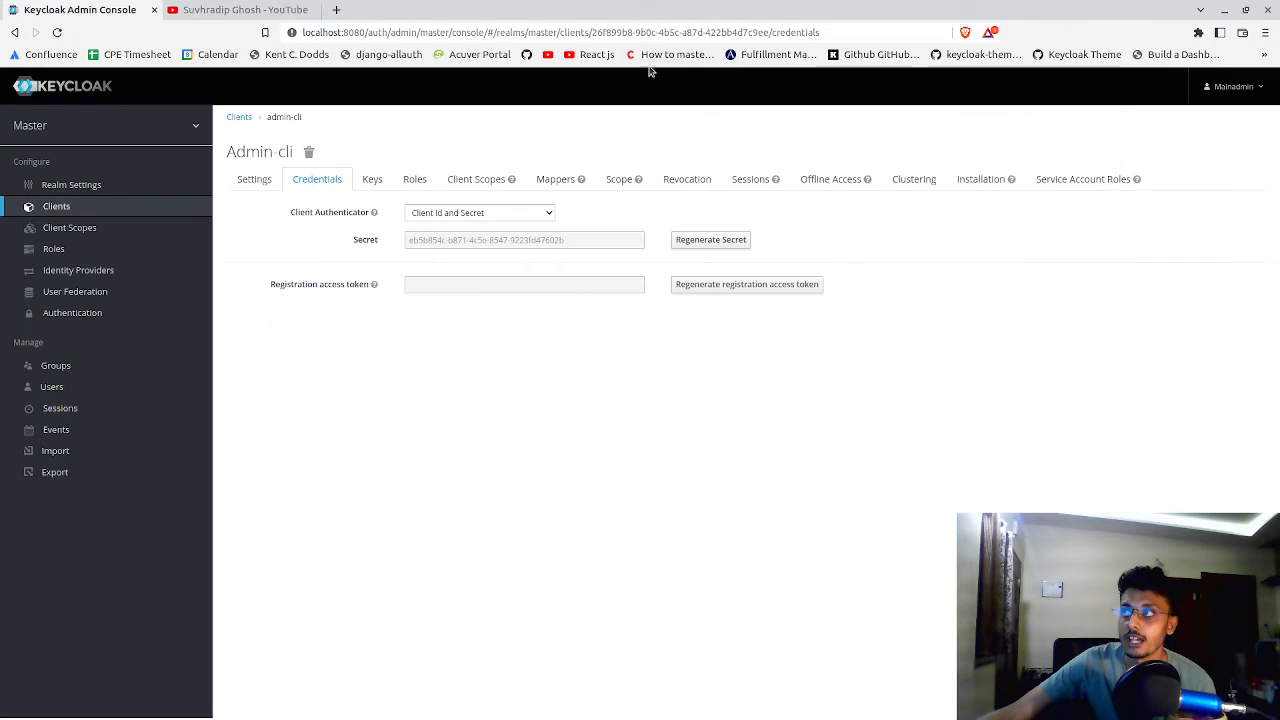
key(alt+Tab)
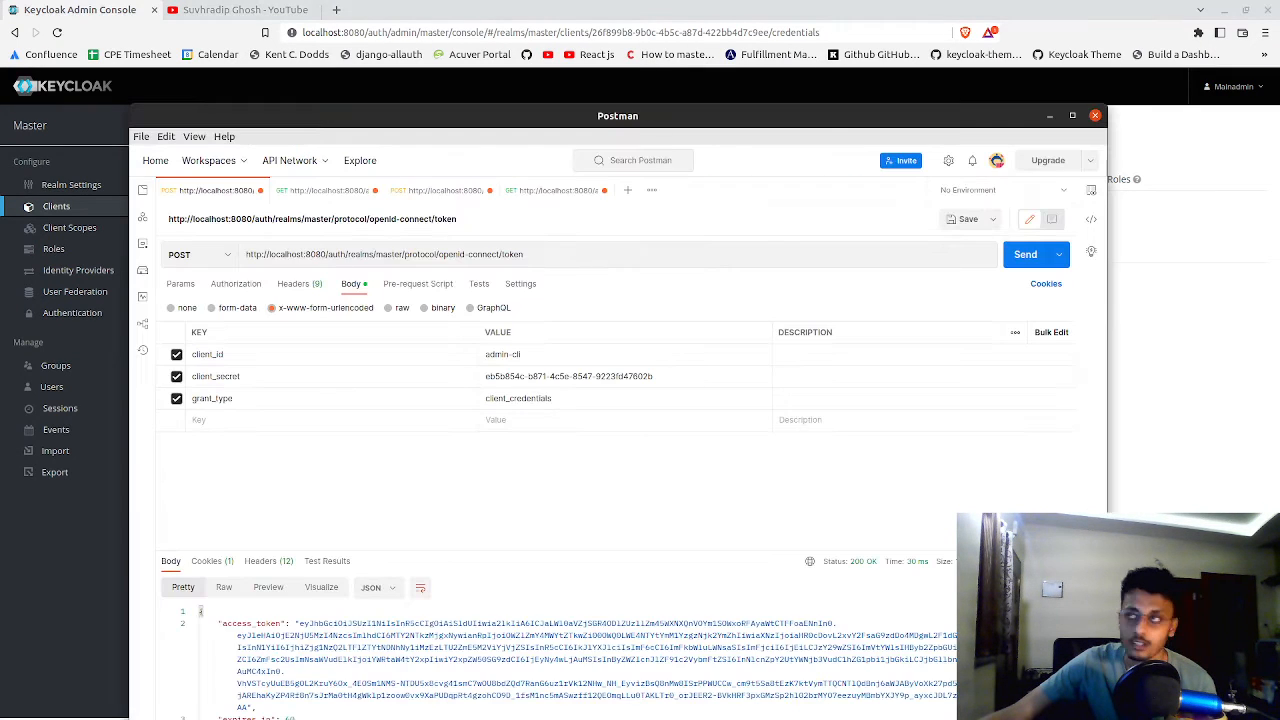
double_click(224, 112)
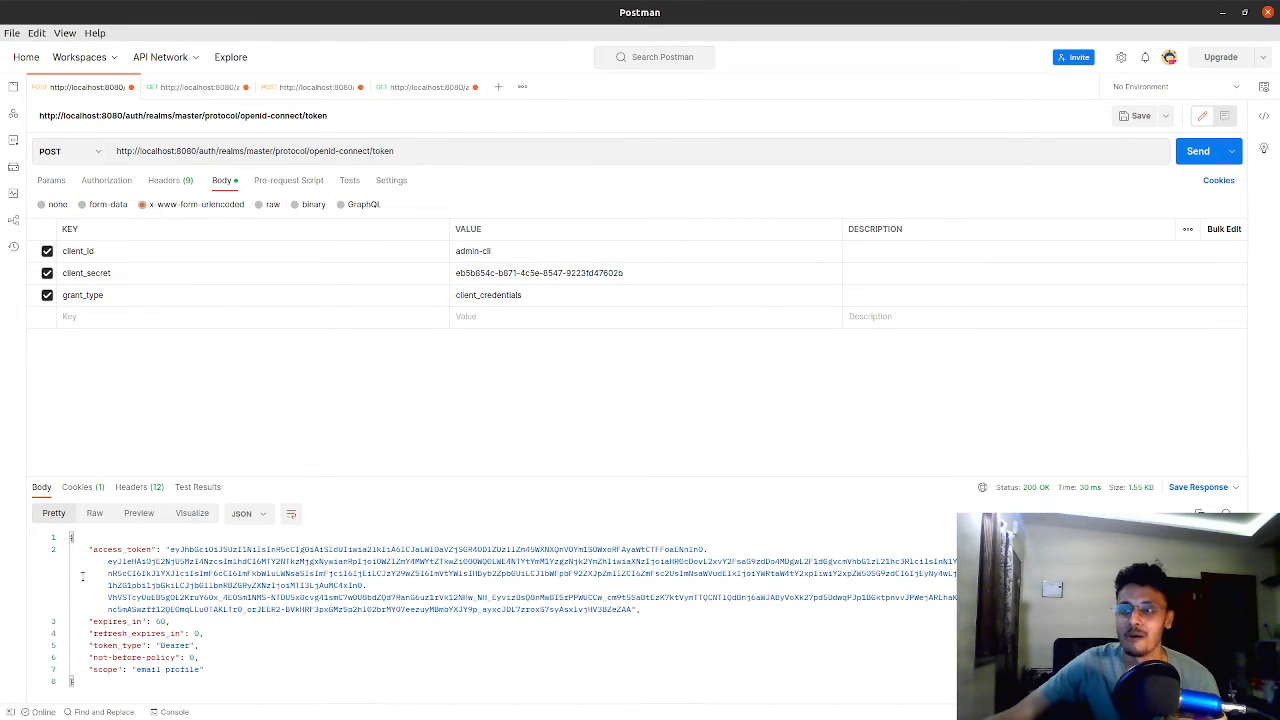
Copy the access_token value from the token response
drag(168, 549, 633, 609)
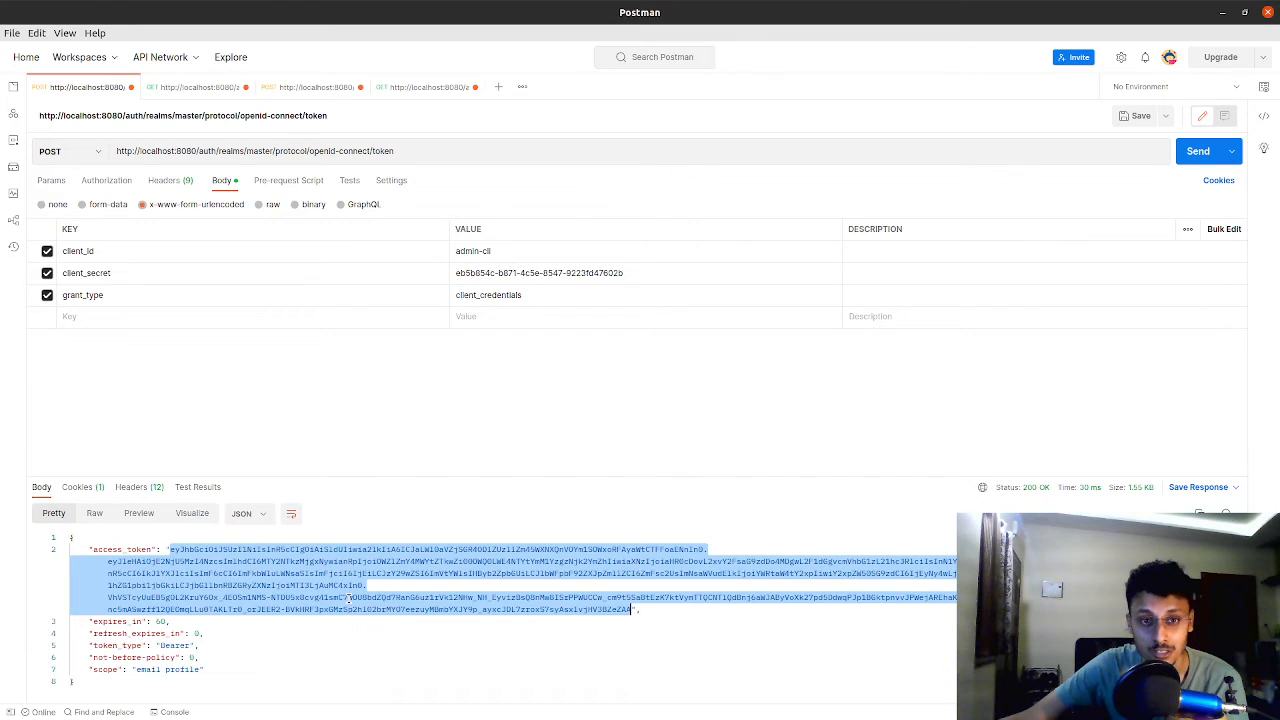
right_click(409, 552)
click(428, 453)
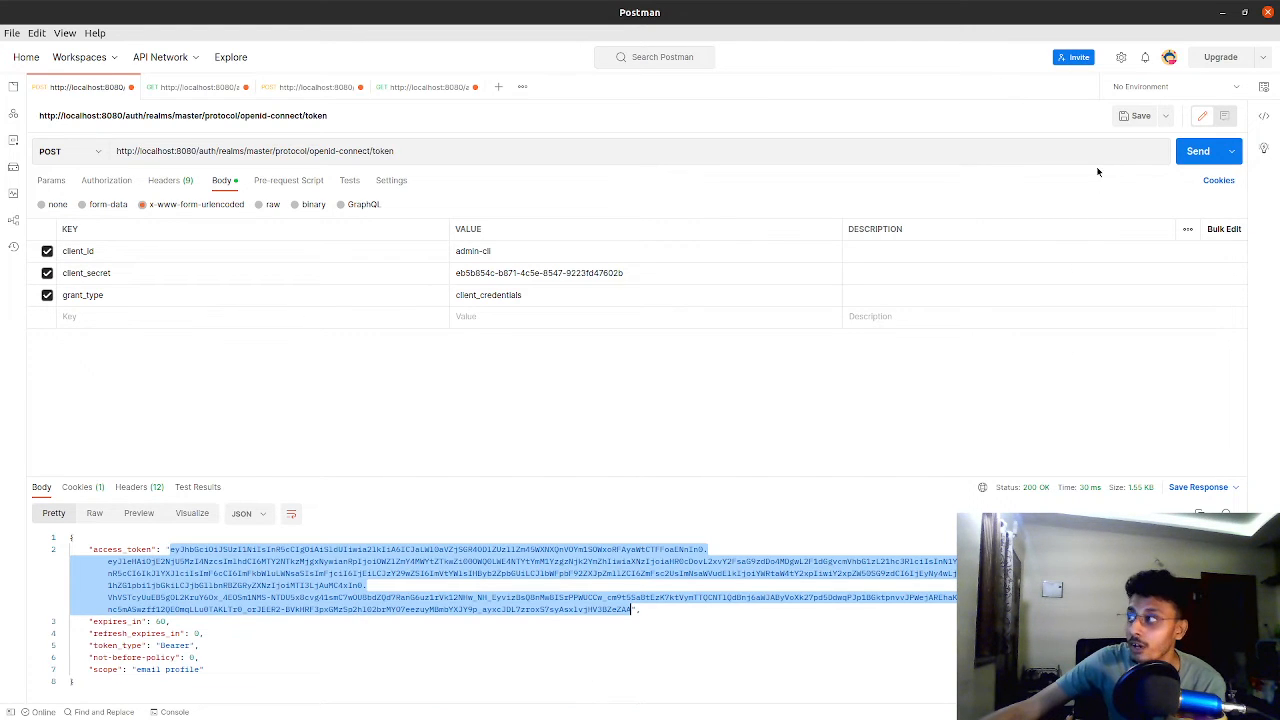
Resend the token request and copy the newly issued access_token value from the response
click(1198, 151)
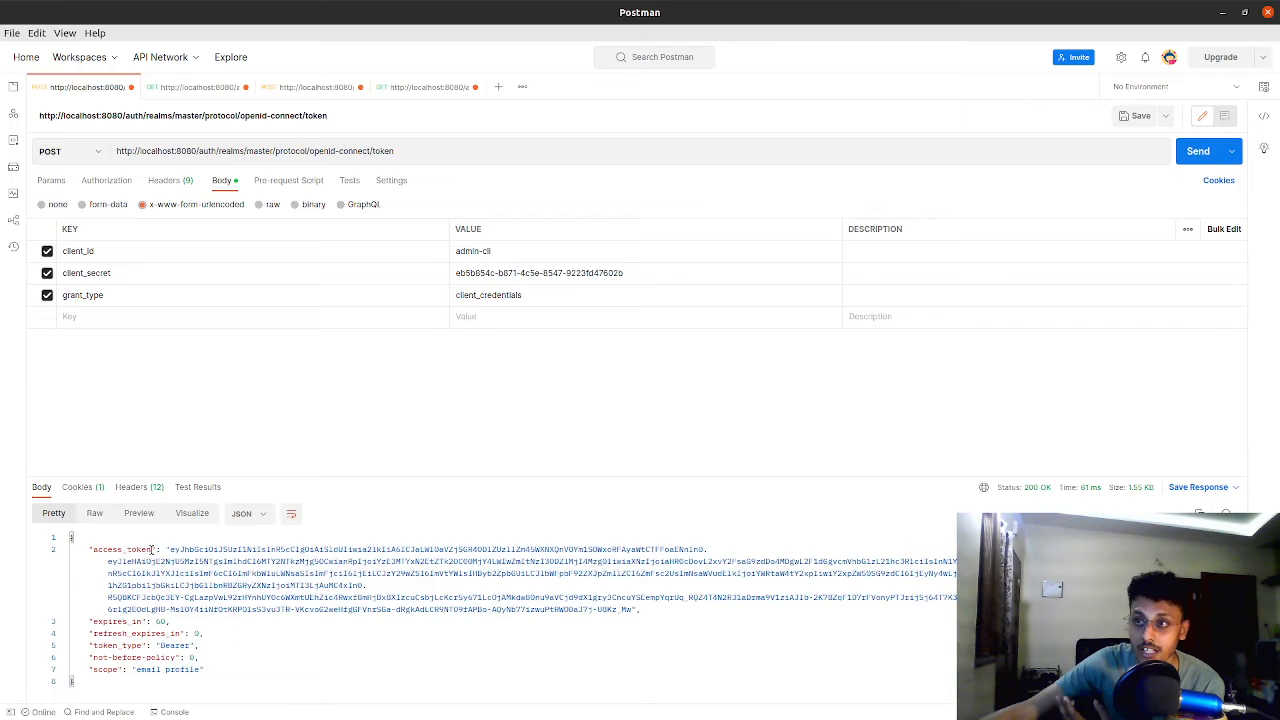
drag(168, 549, 632, 606)
right_click(613, 609)
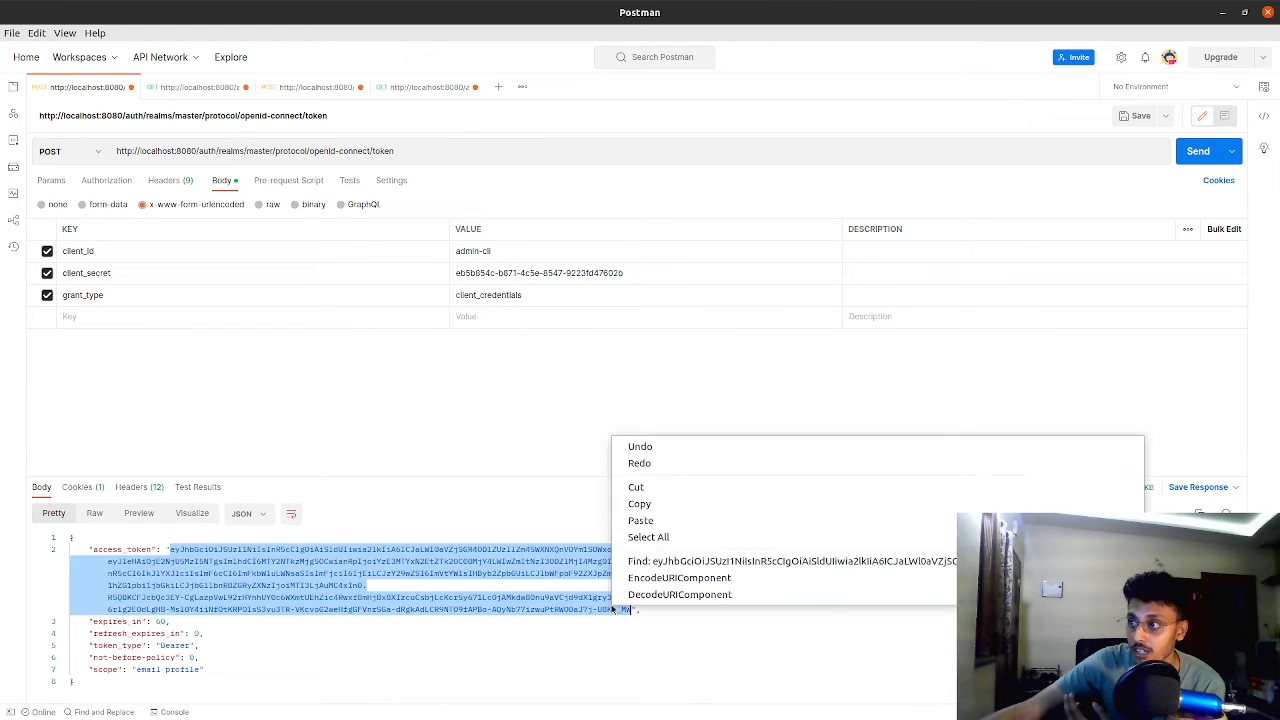
click(632, 504)
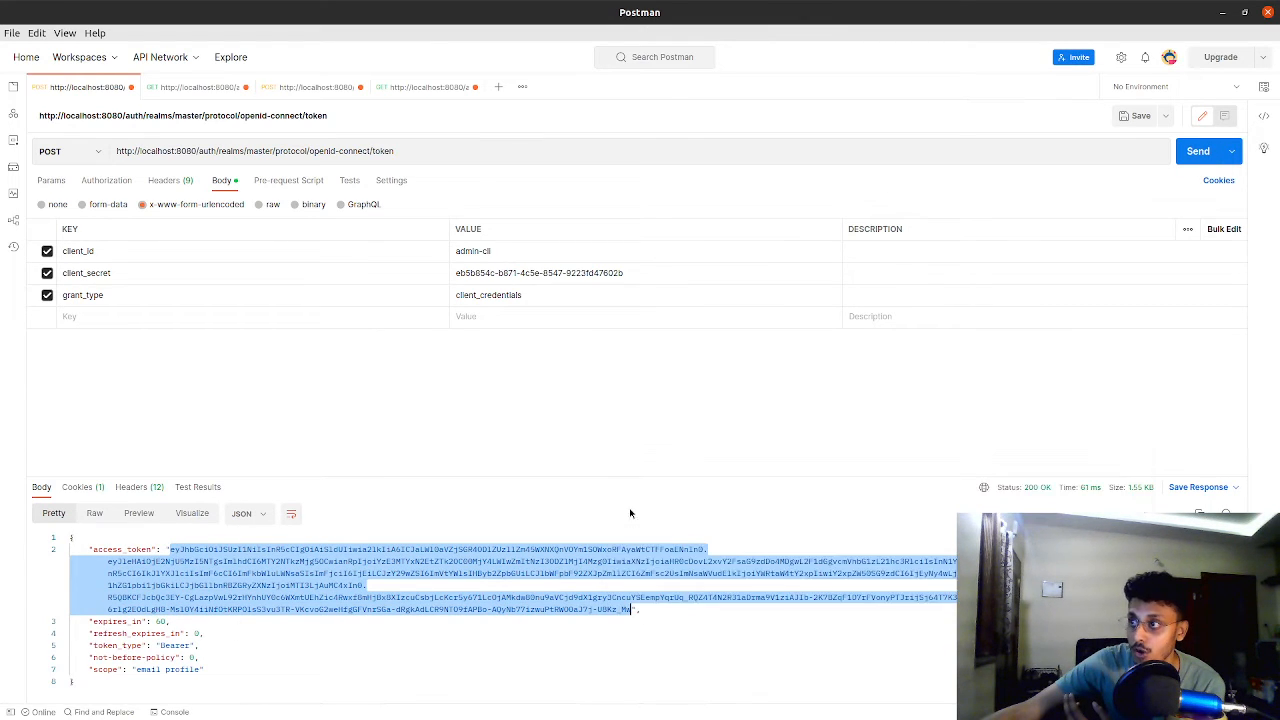
Open the GET request for the djangoKeycloak realm's users and review its URL, query parameters and Bearer Token authorization
click(200, 87)
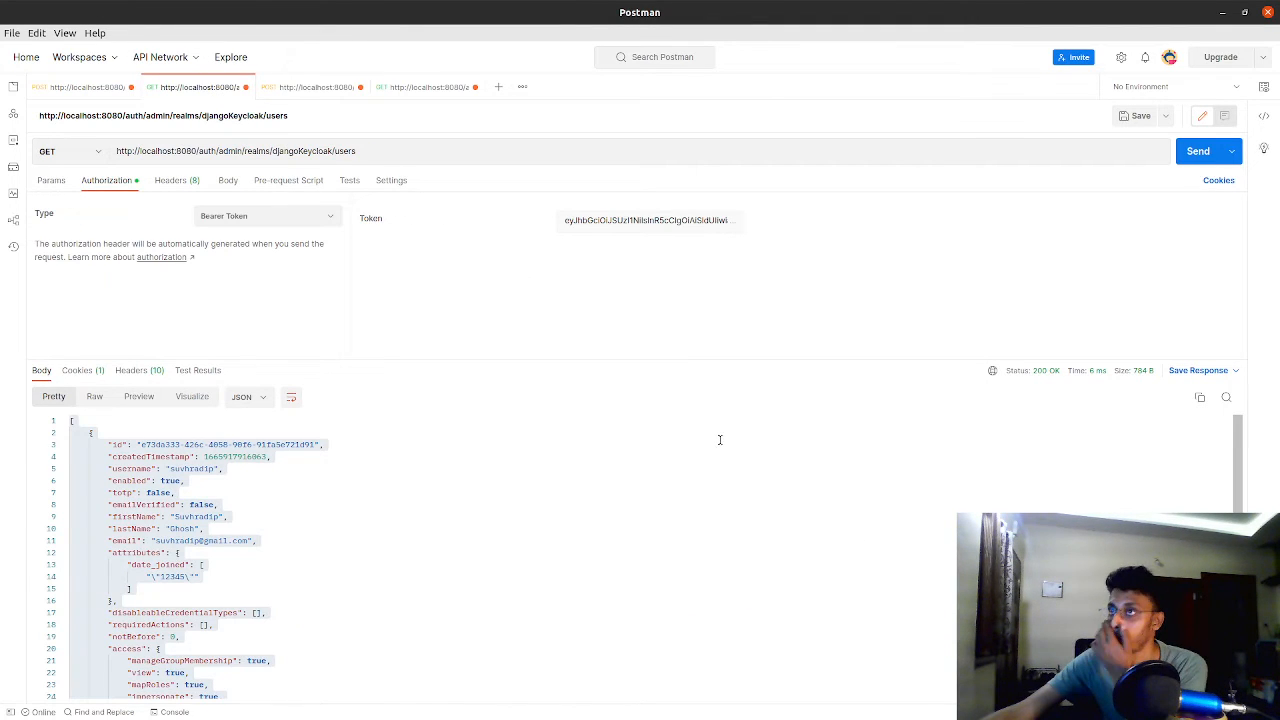
triple_click(420, 154)
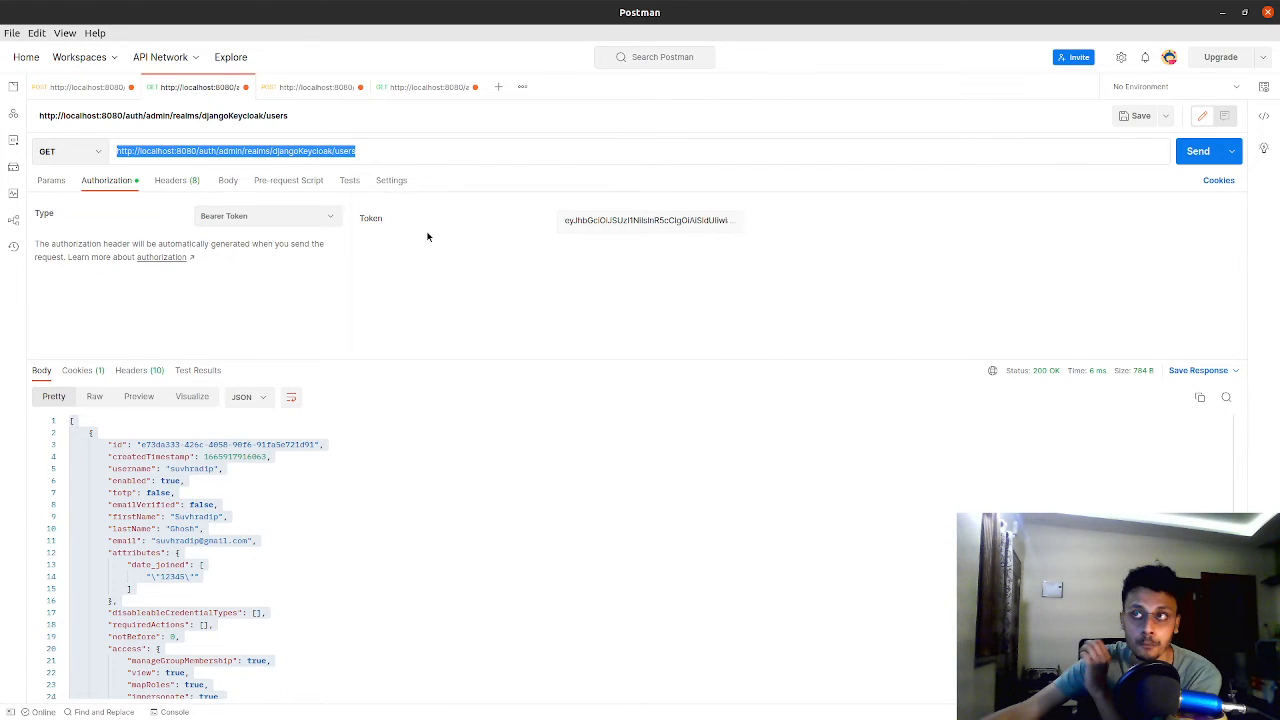
click(51, 180)
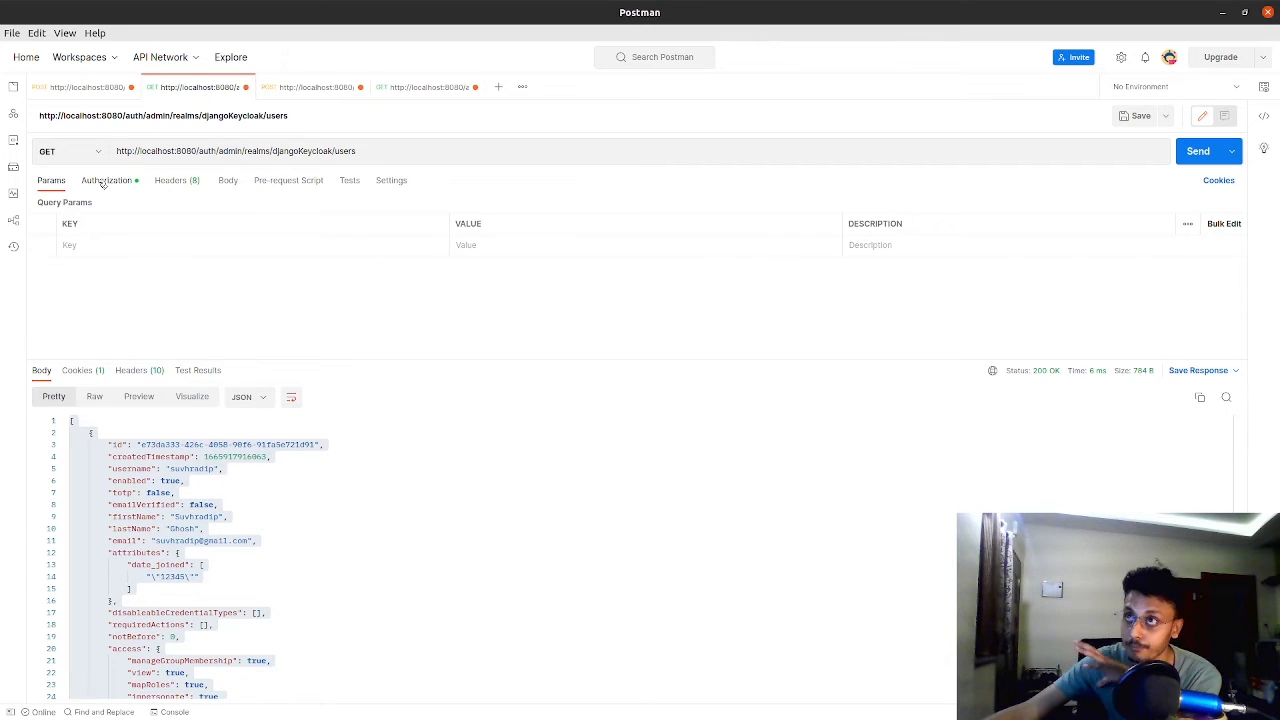
click(103, 182)
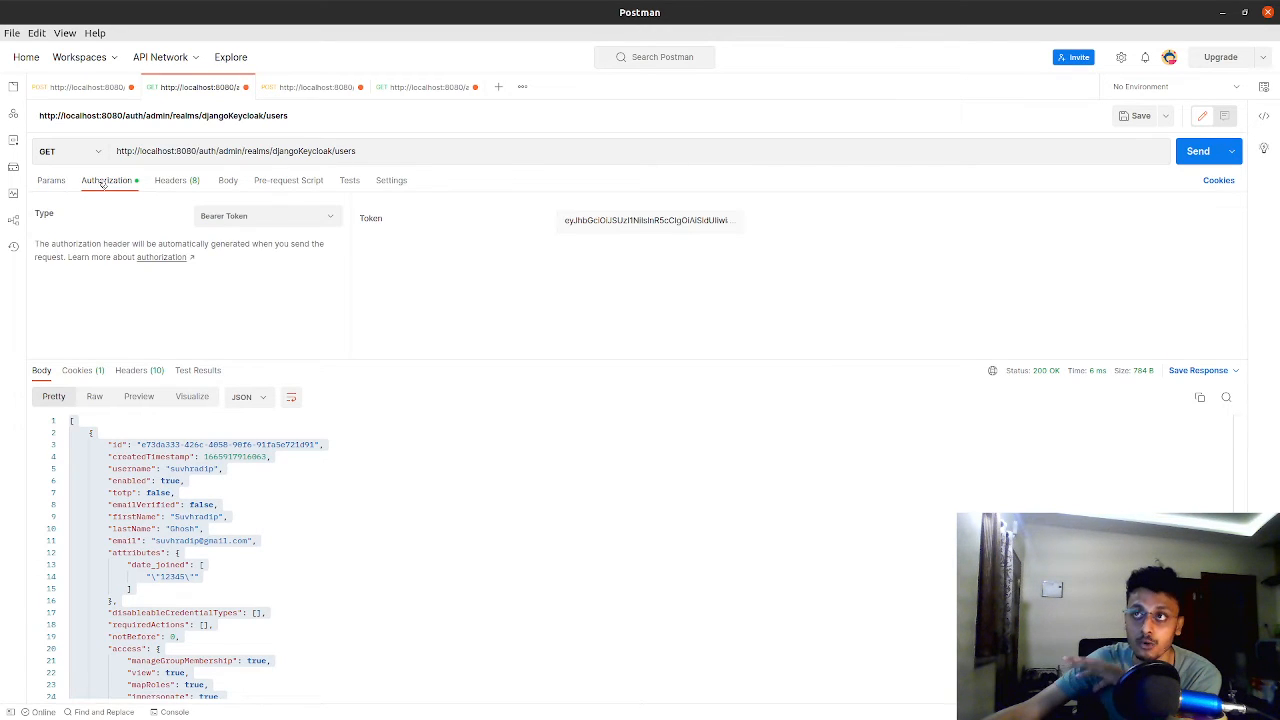
click(220, 216)
click(222, 216)
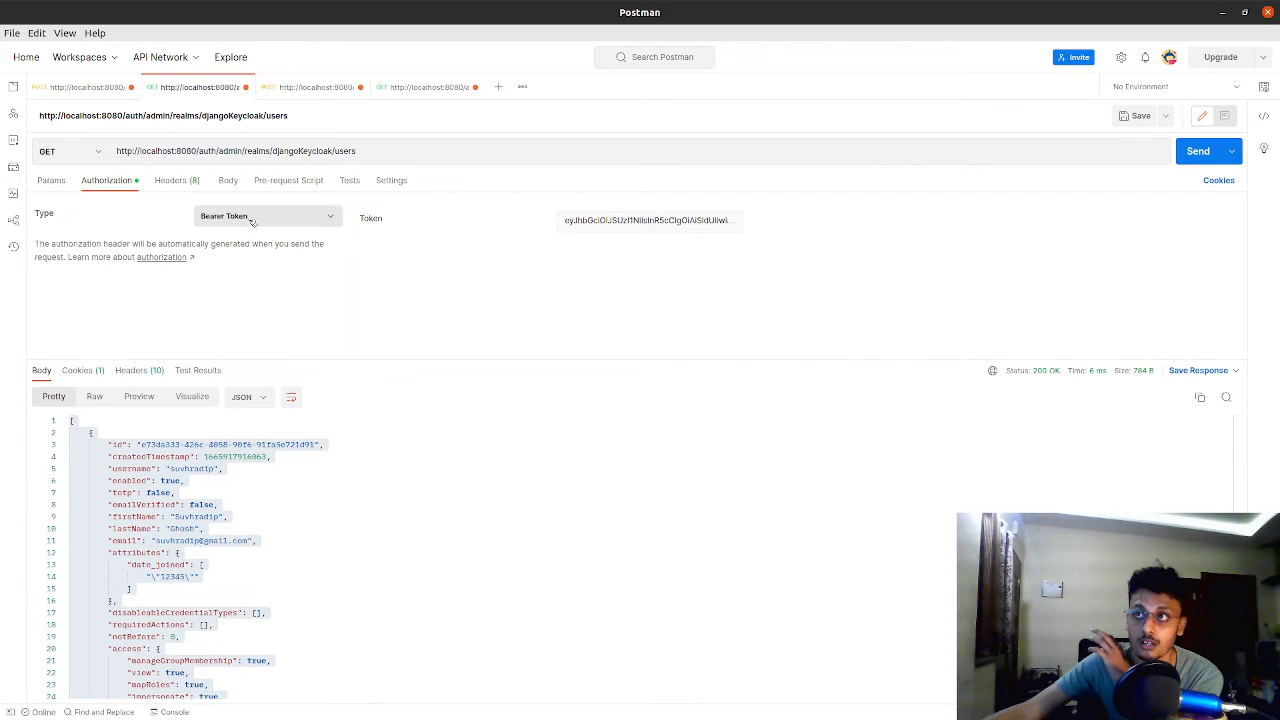
Replace the users request's bearer token with the copied access token and send the request
click(583, 231)
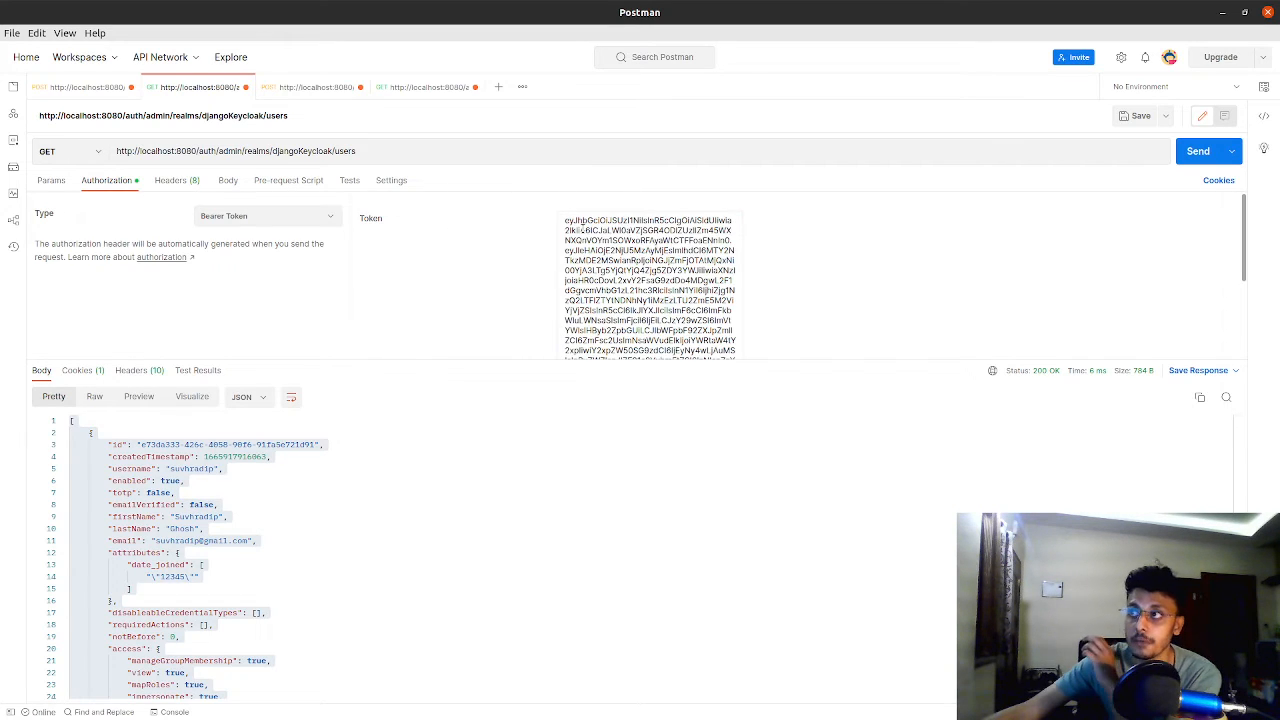
double_click(587, 232)
key(ctrl+a)
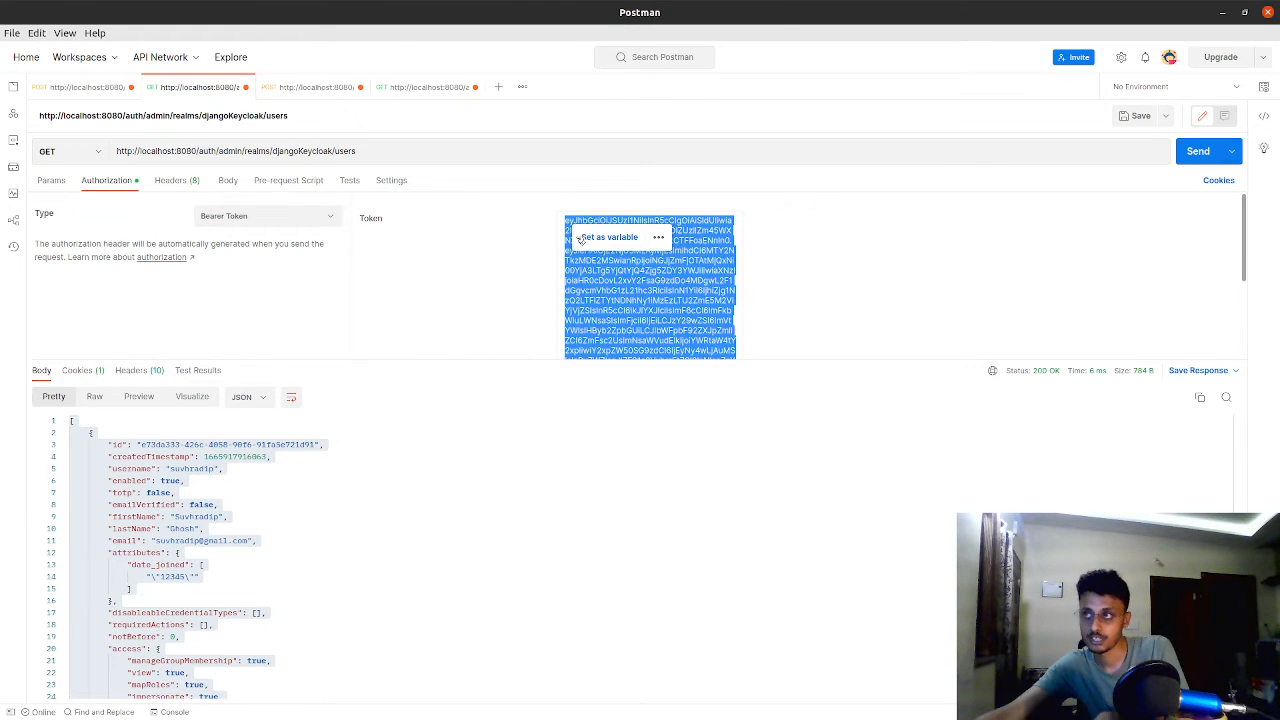
key(ctrl+v)
click(1190, 155)
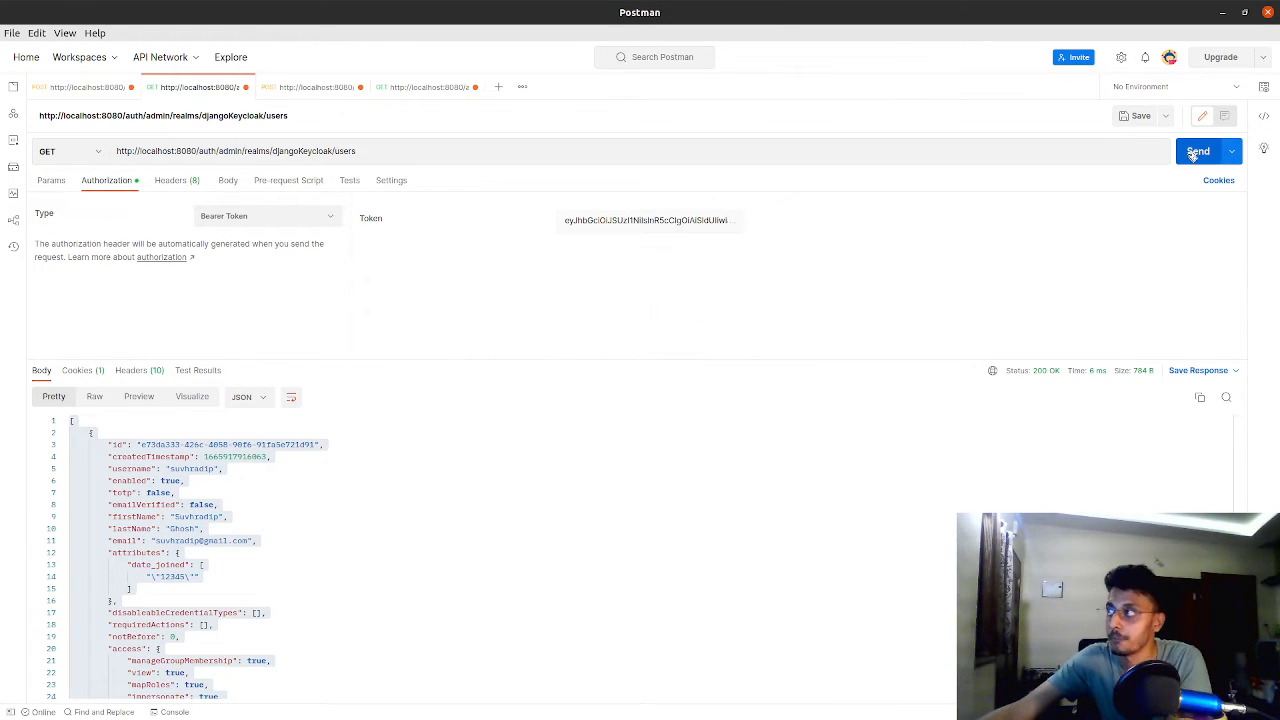
Examine the full list of user records in the response body from its first line to its last
scroll(410, 608, down, 5)
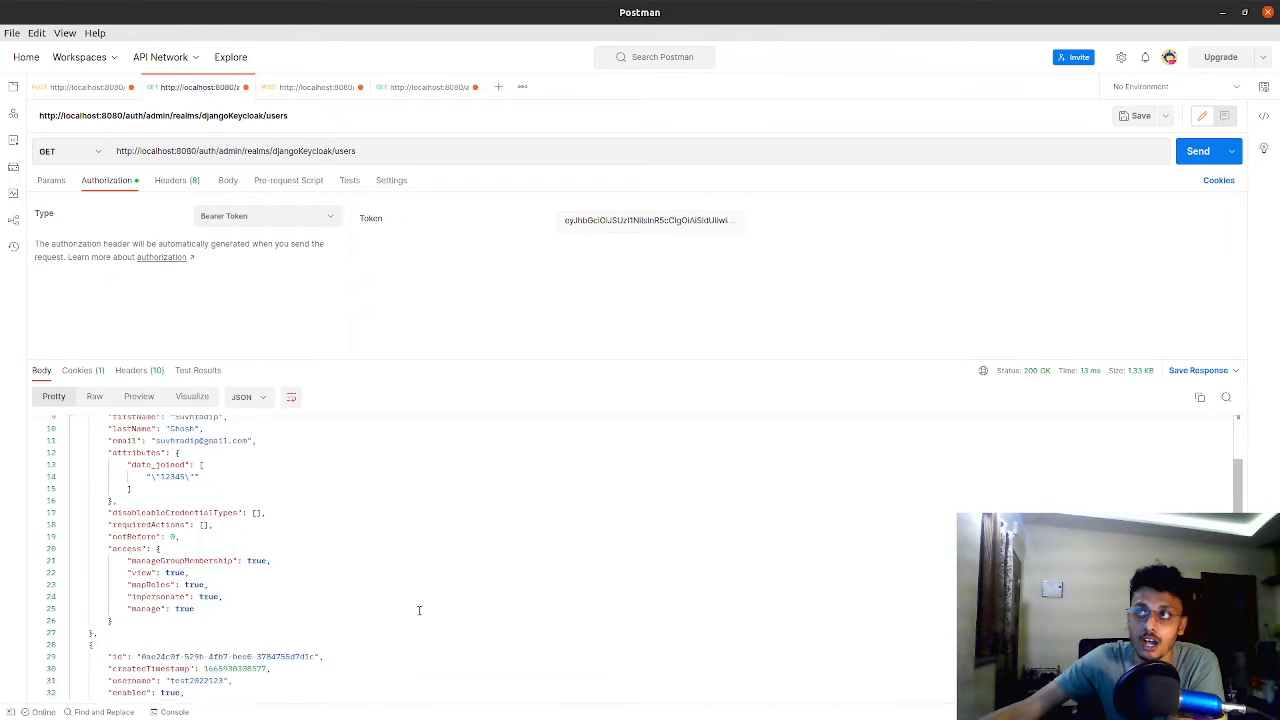
scroll(395, 612, down, 5)
scroll(390, 617, up, 10)
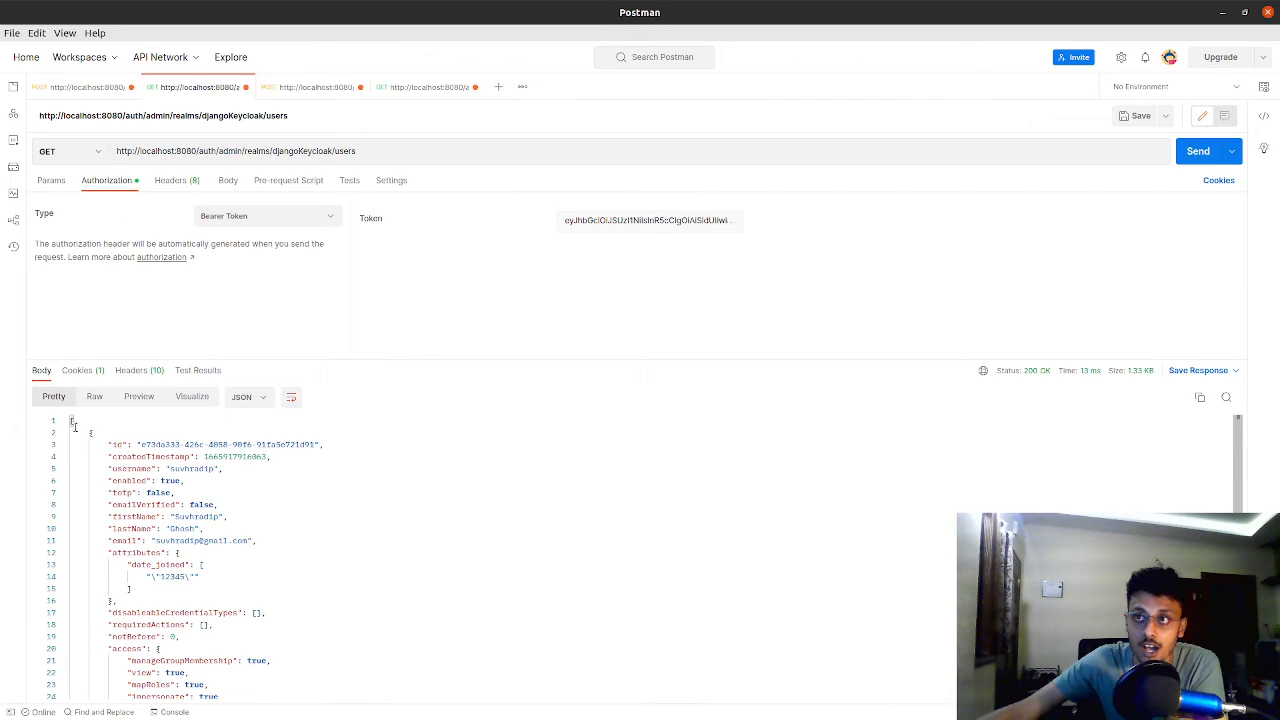
click(66, 421)
click(66, 421)
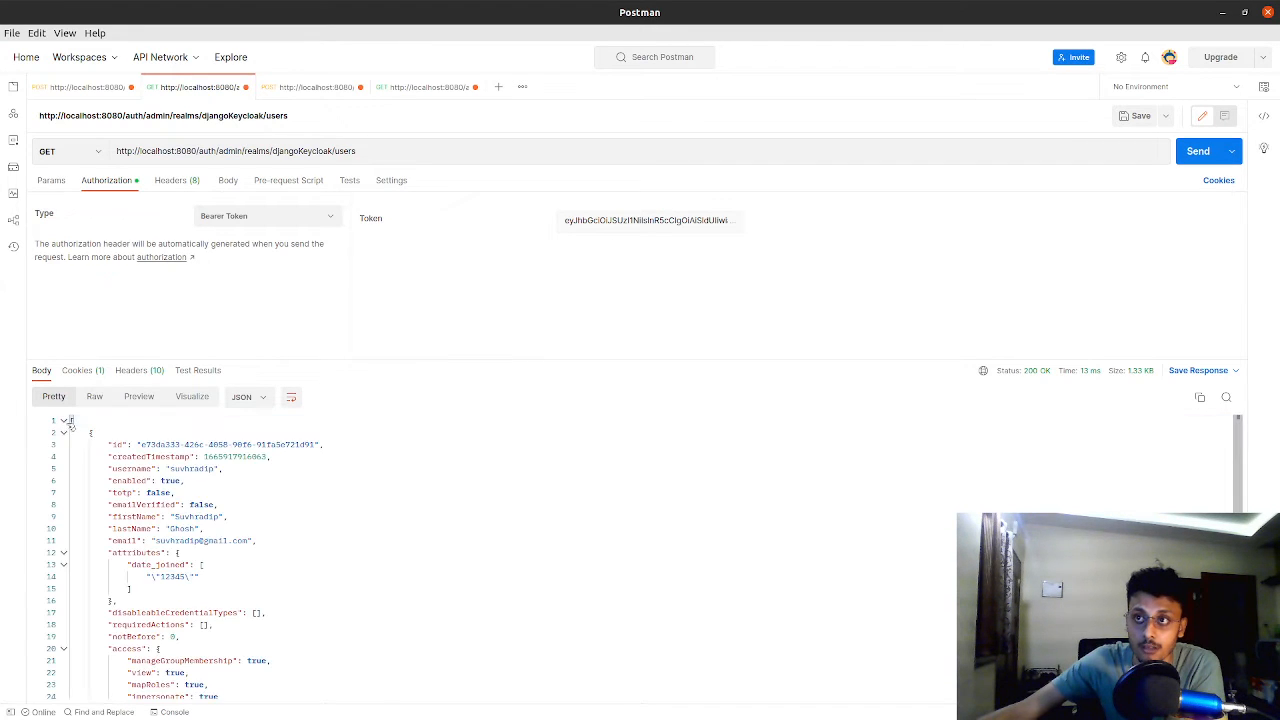
drag(71, 420, 325, 710)
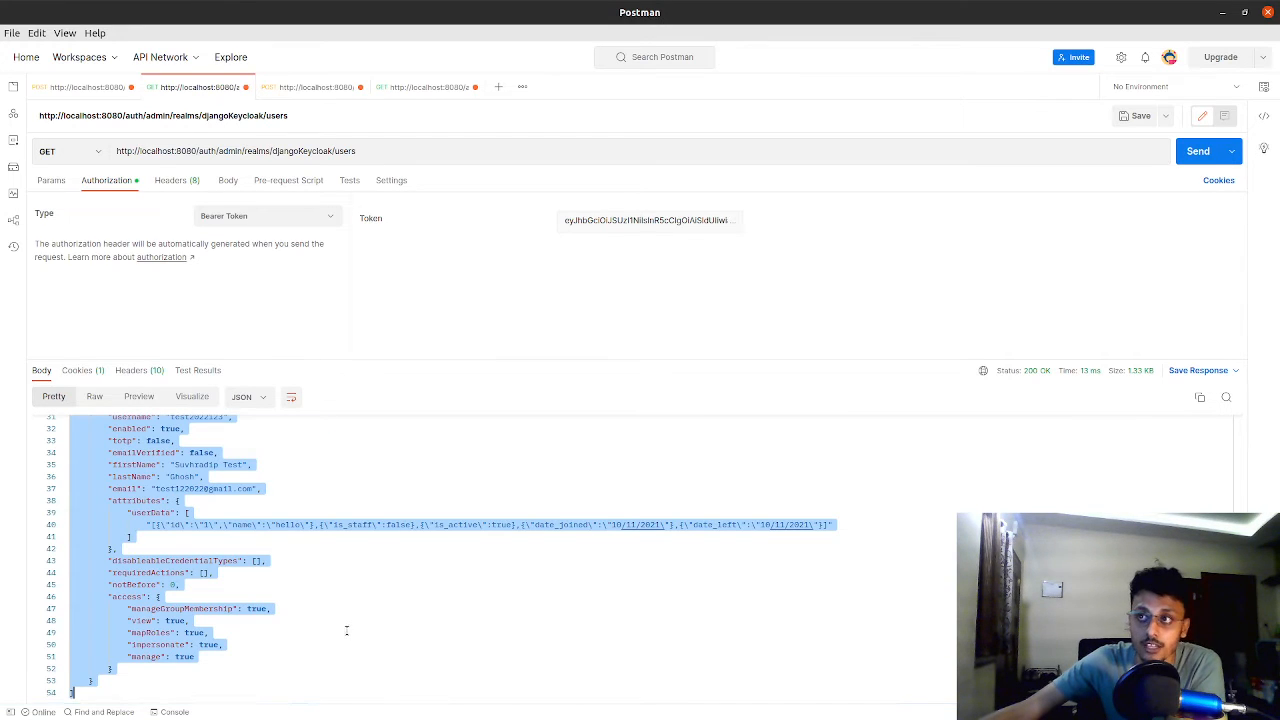
scroll(346, 630, up, 5)
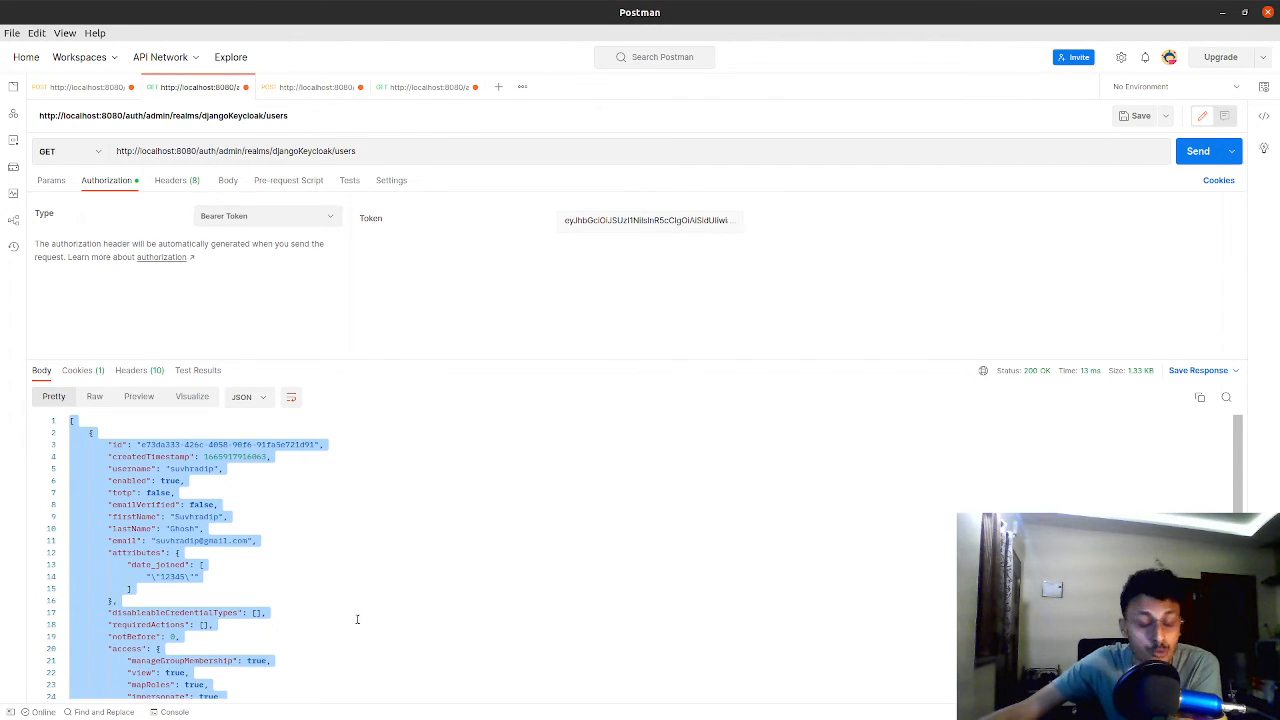
click(357, 619)
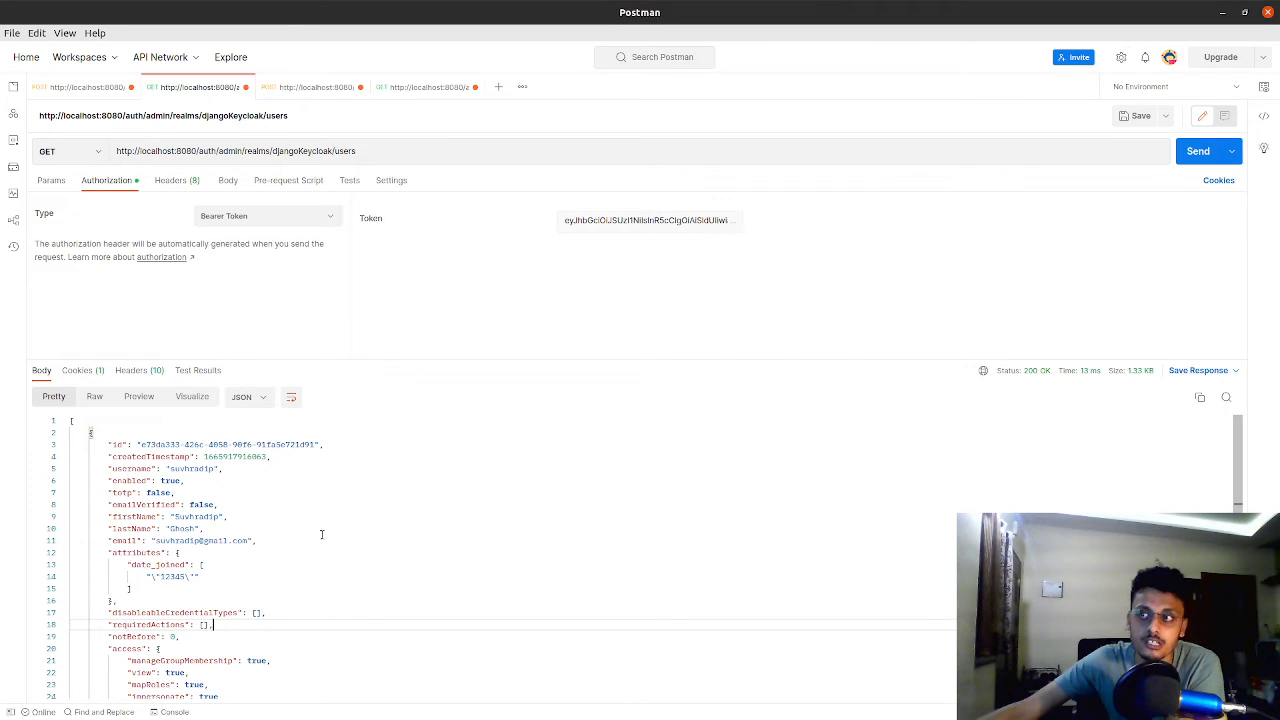
Check the firstName, lastName and email fields of the first user in the response
click(200, 507)
double_click(198, 516)
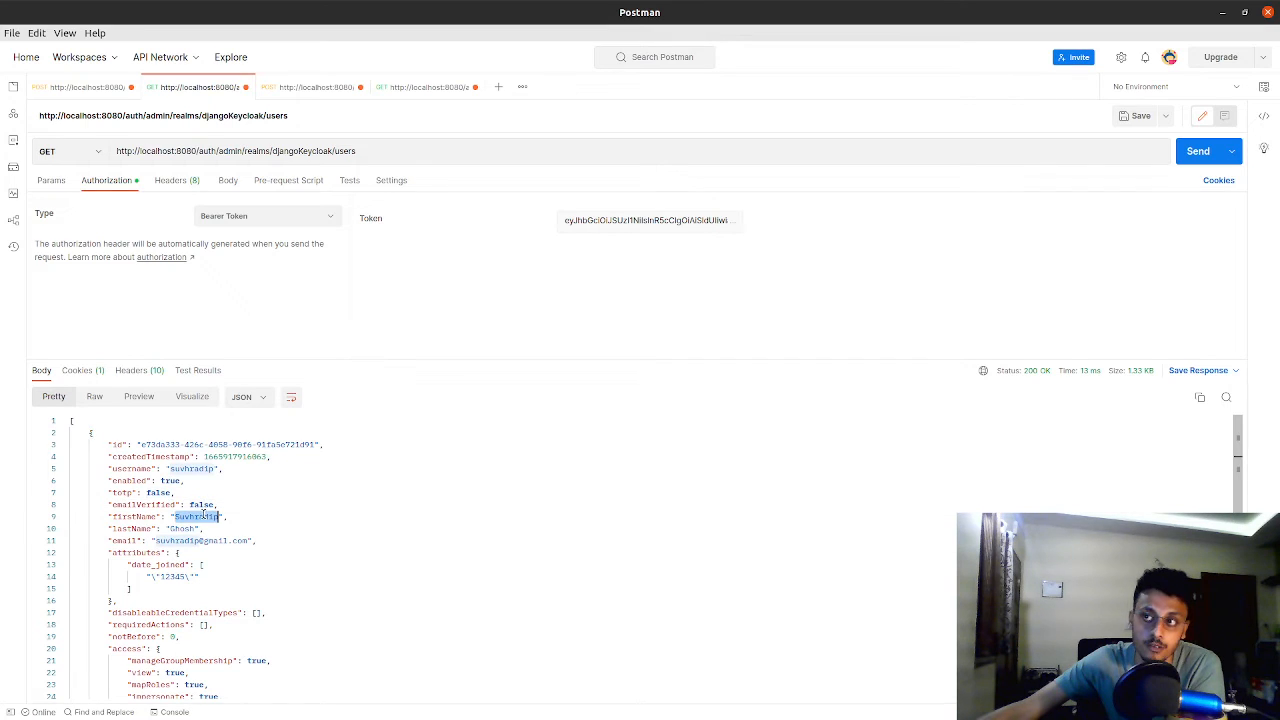
double_click(187, 528)
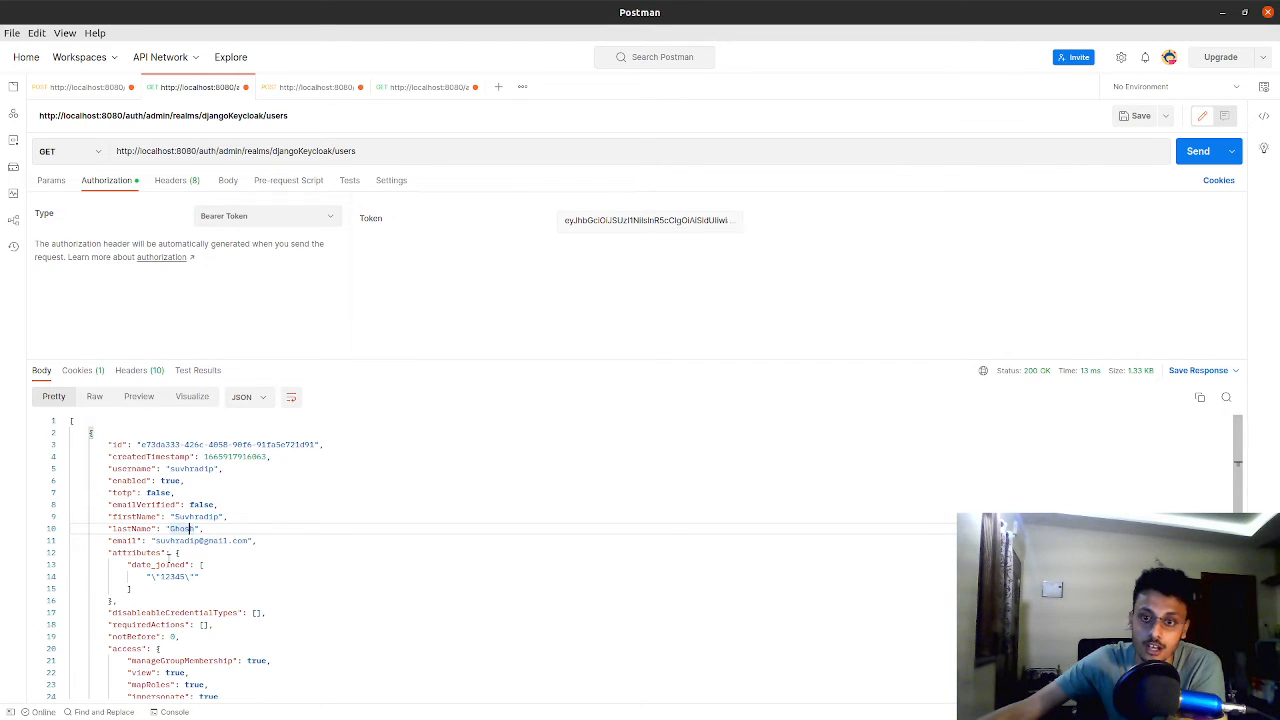
double_click(157, 540)
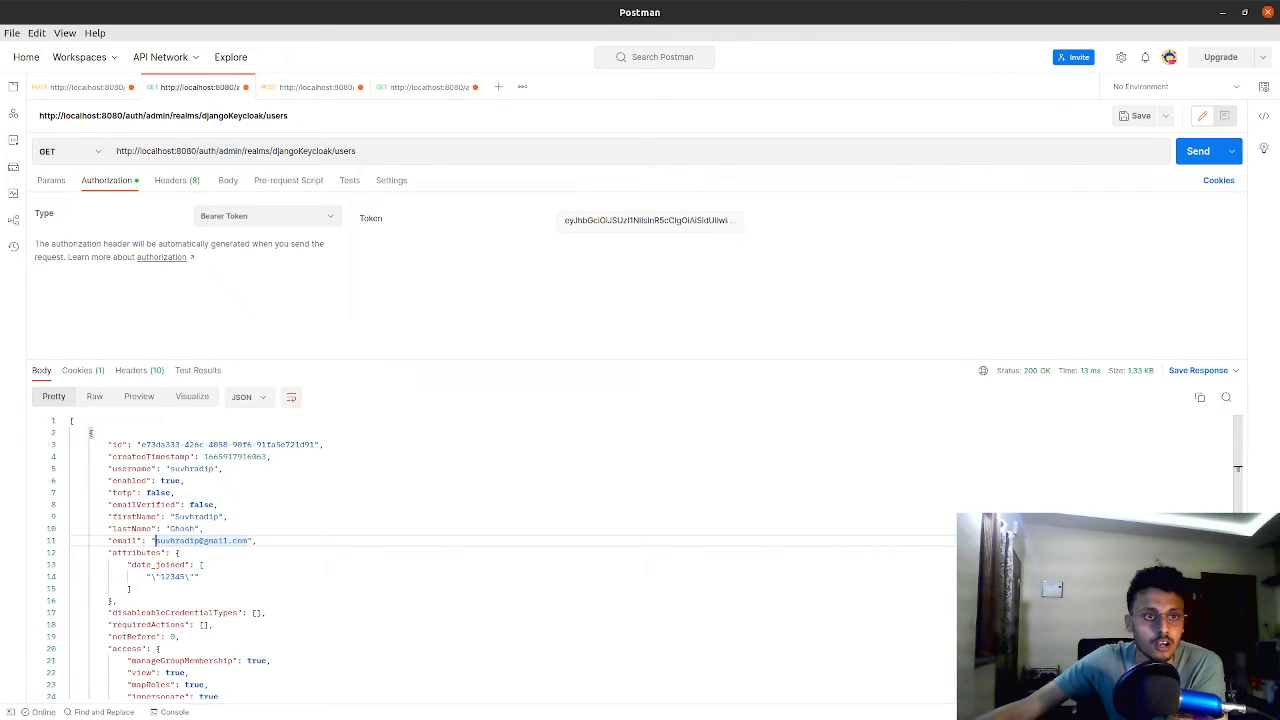
Switch to the Keycloak console, list all users of the DjangoKeycloak realm and highlight the second user's username
key(alt+Tab)
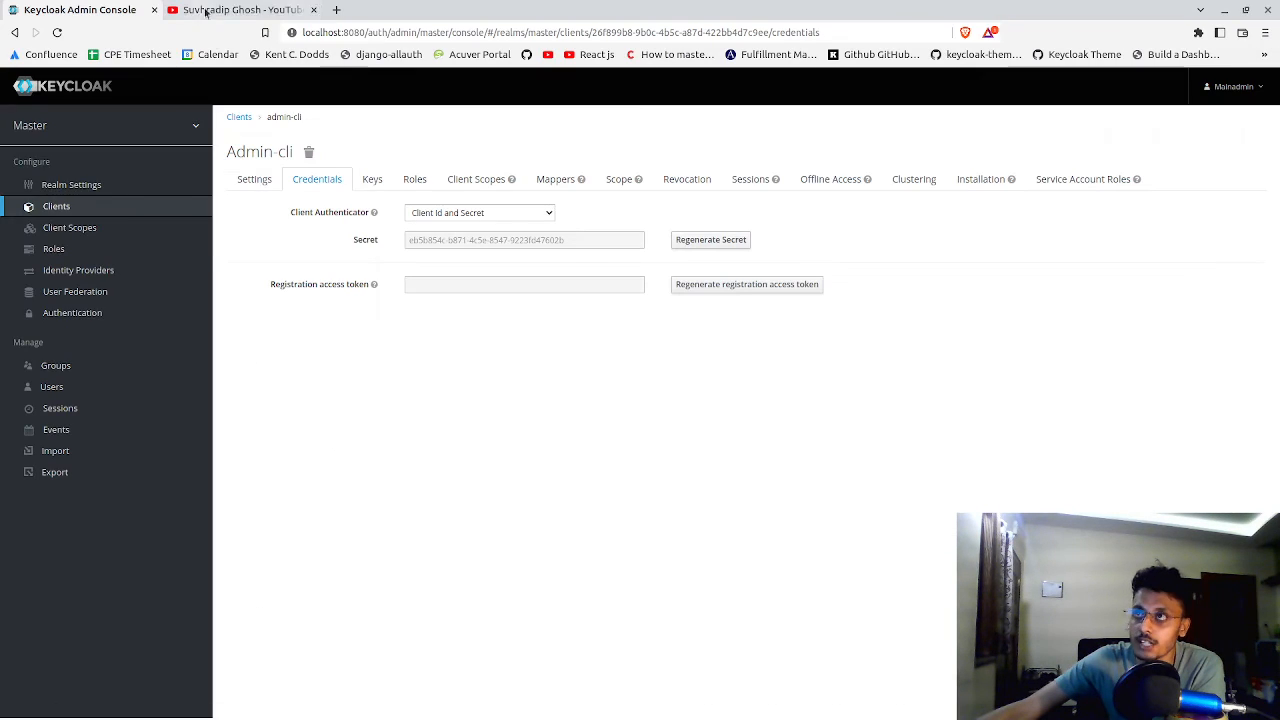
mouse_move(60, 125)
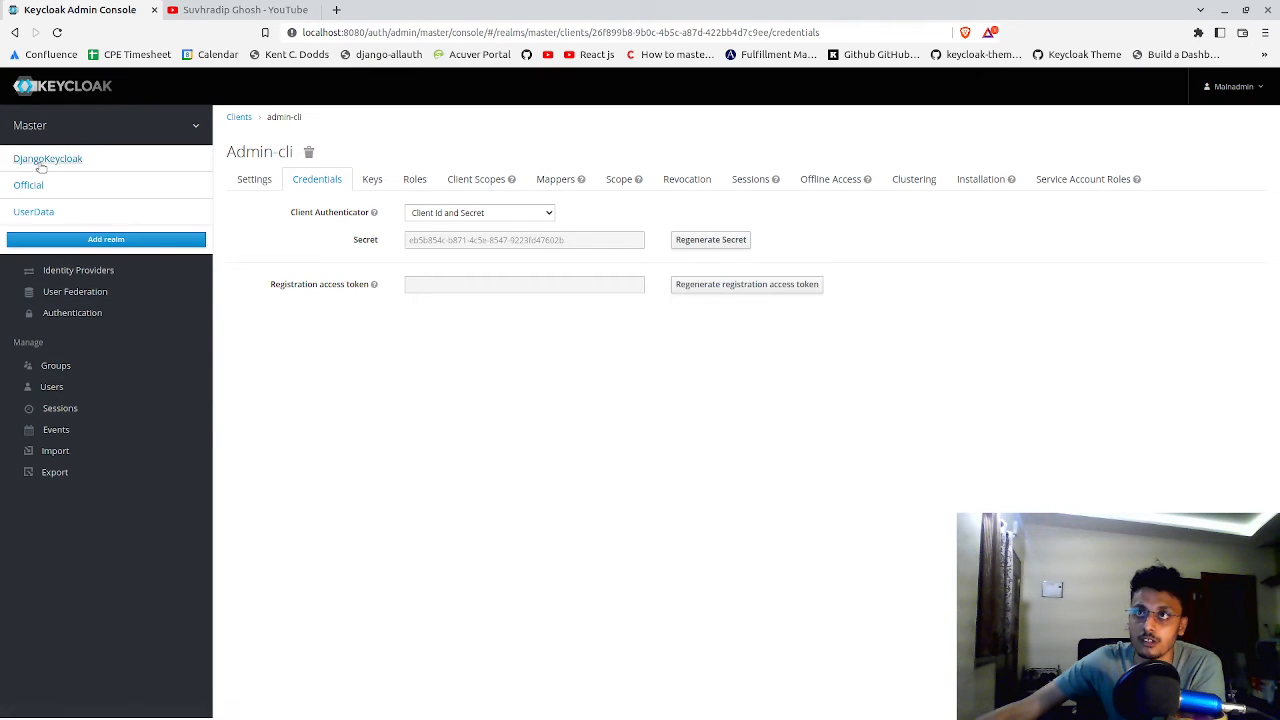
click(40, 166)
click(50, 390)
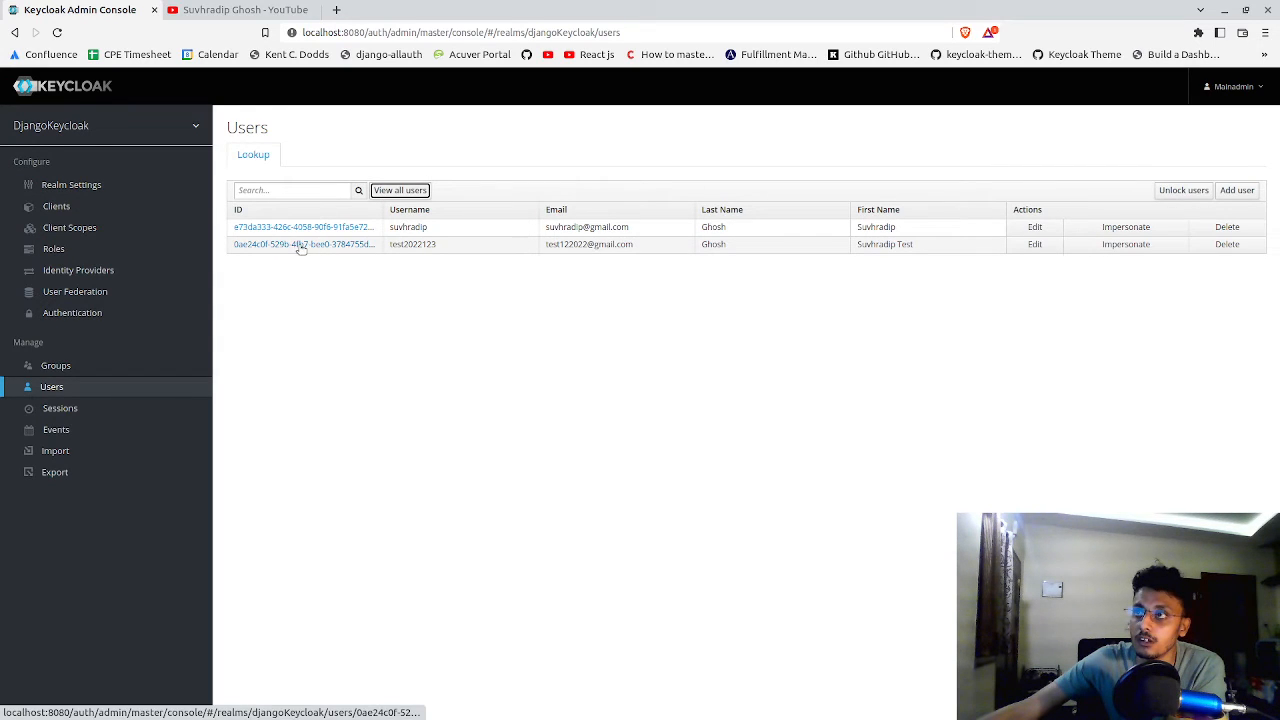
double_click(414, 244)
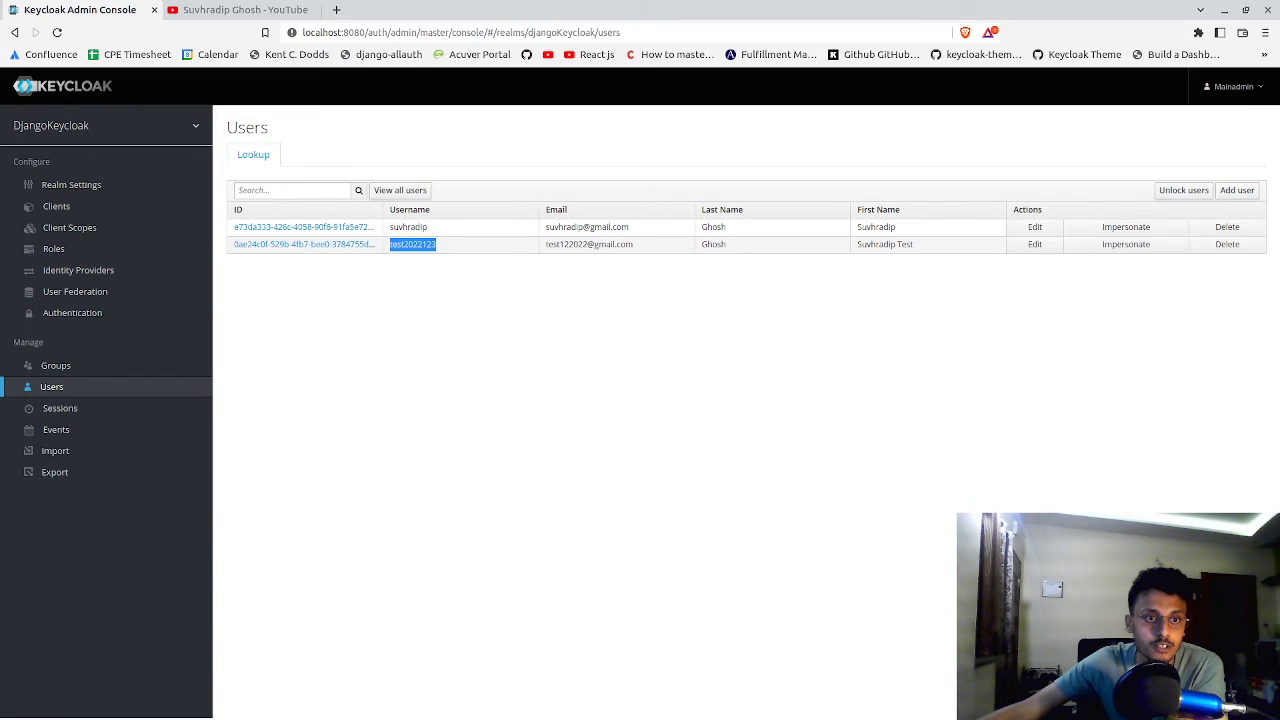
Switch to Postman and highlight the second user's username value in the users response
key(alt+Tab)
scroll(455, 571, down, 8)
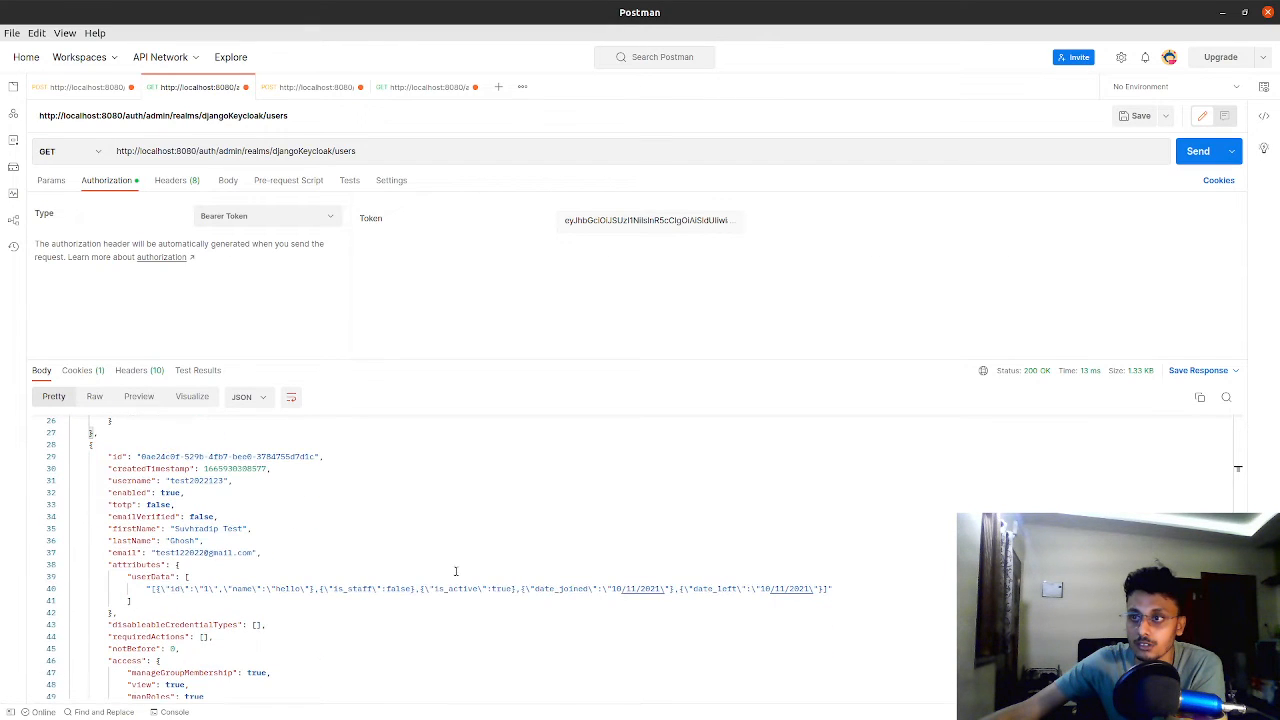
drag(165, 478, 226, 484)
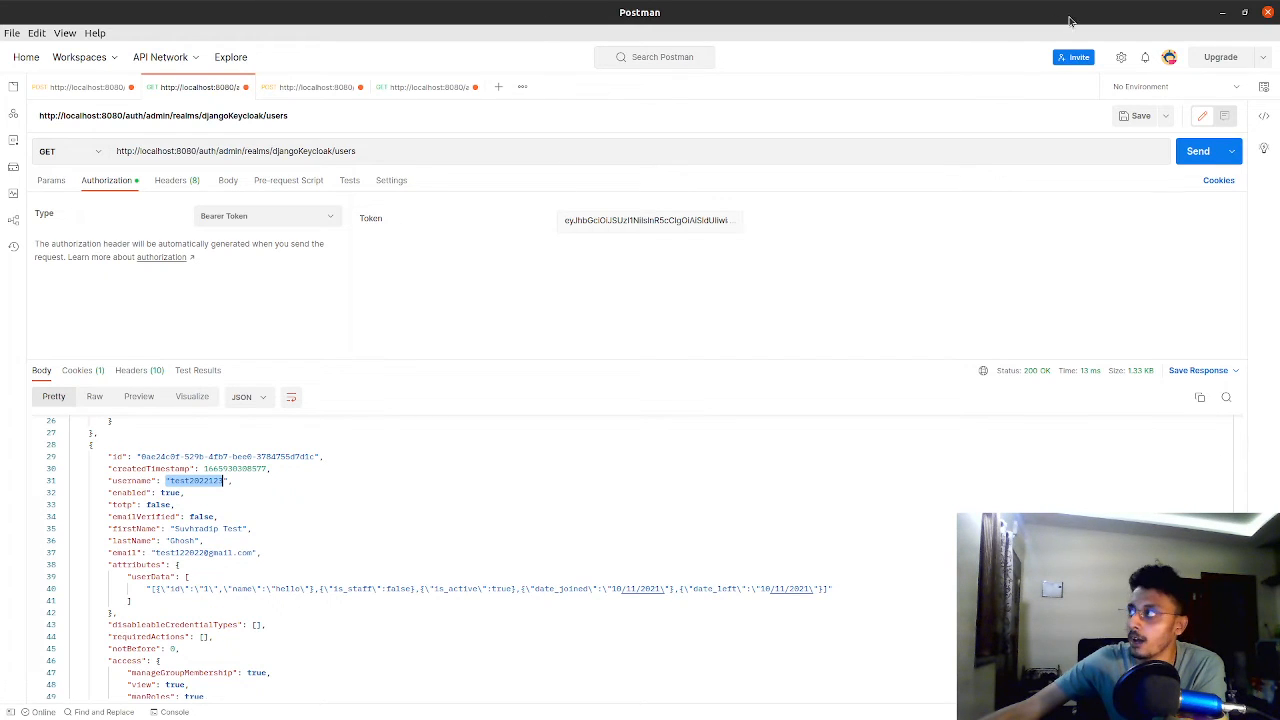
Switch to the Keycloak console and permanently delete the second user of the DjangoKeycloak realm
click(1222, 12)
click(464, 280)
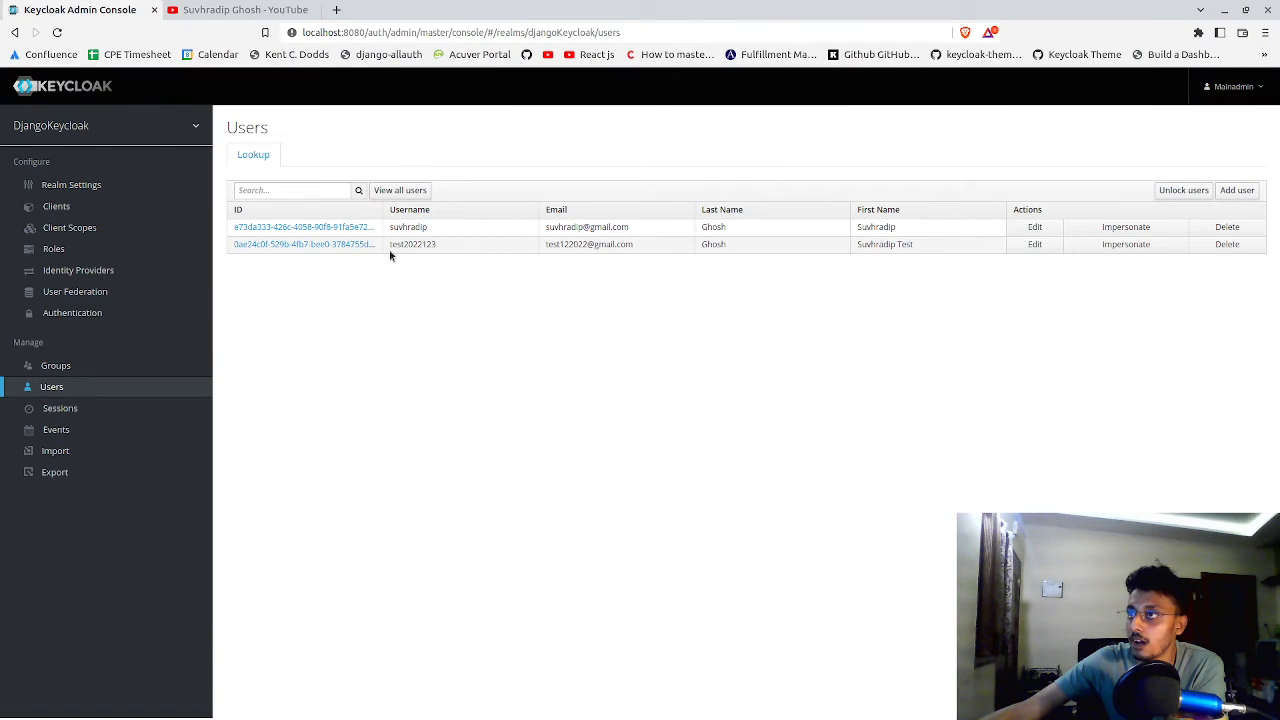
click(1227, 244)
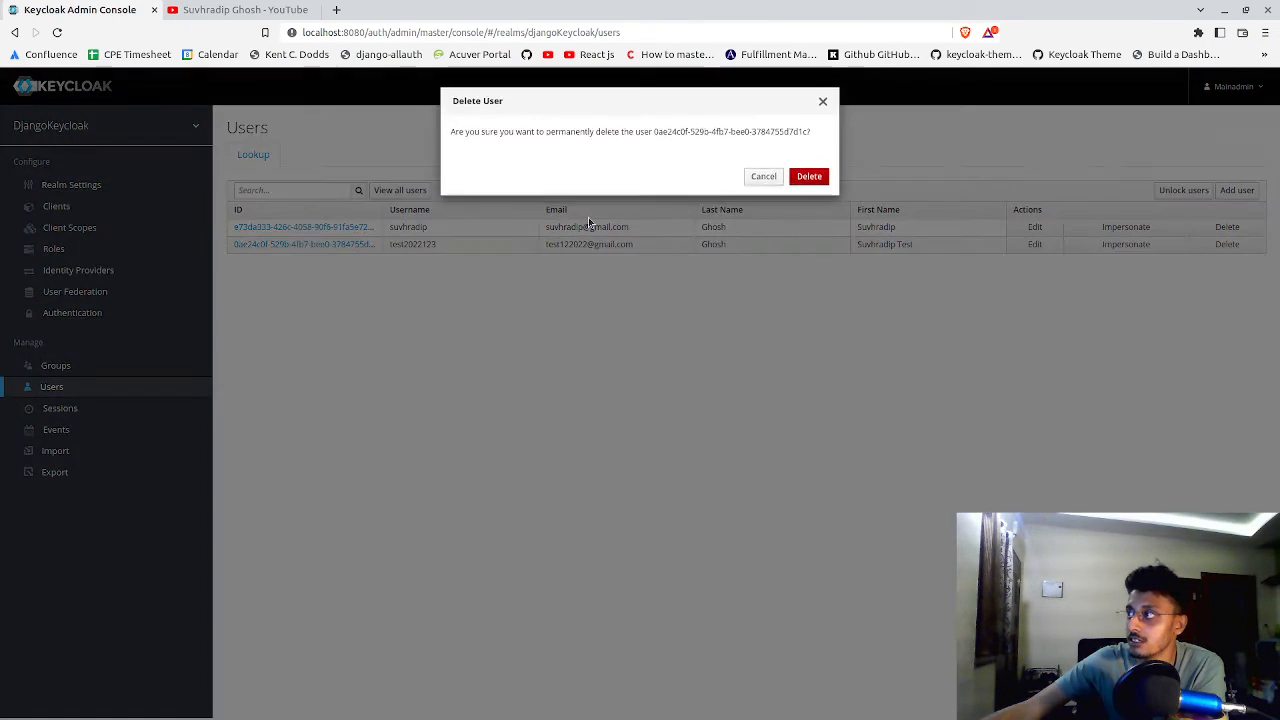
click(808, 180)
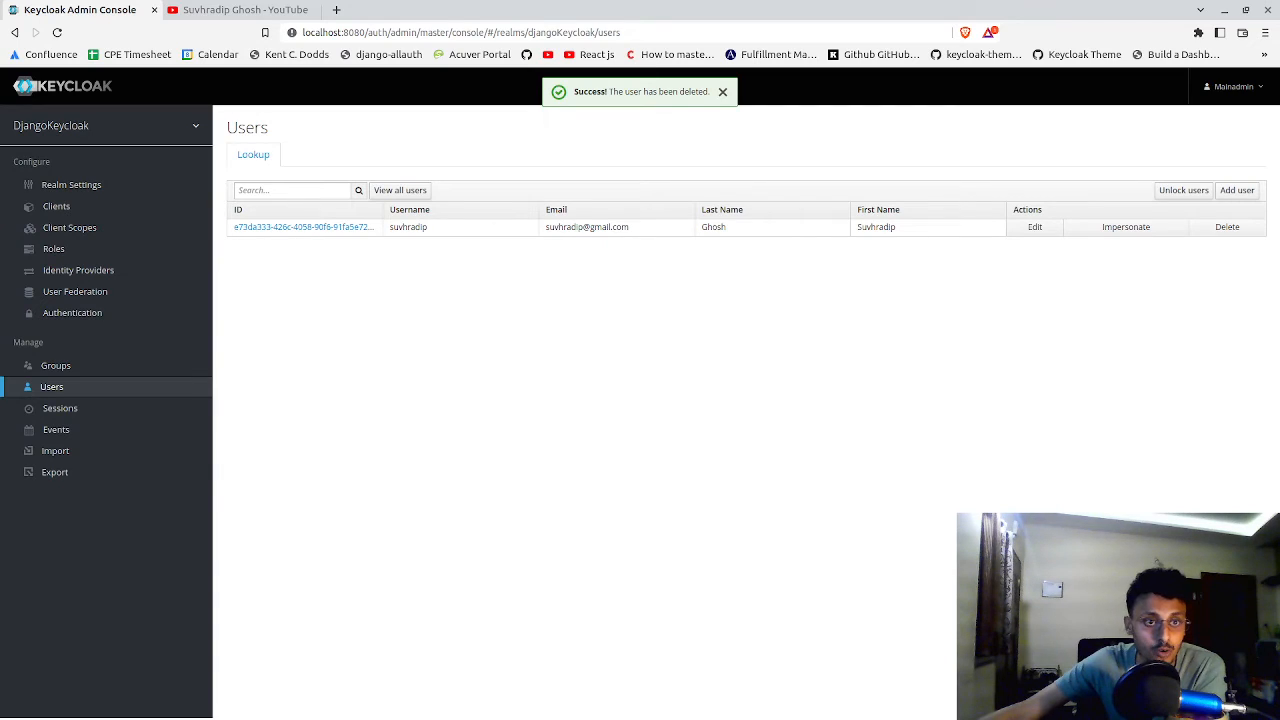
Switch to Postman, resend the master realm token request and copy the new access_token value from the response
key(alt+Tab)
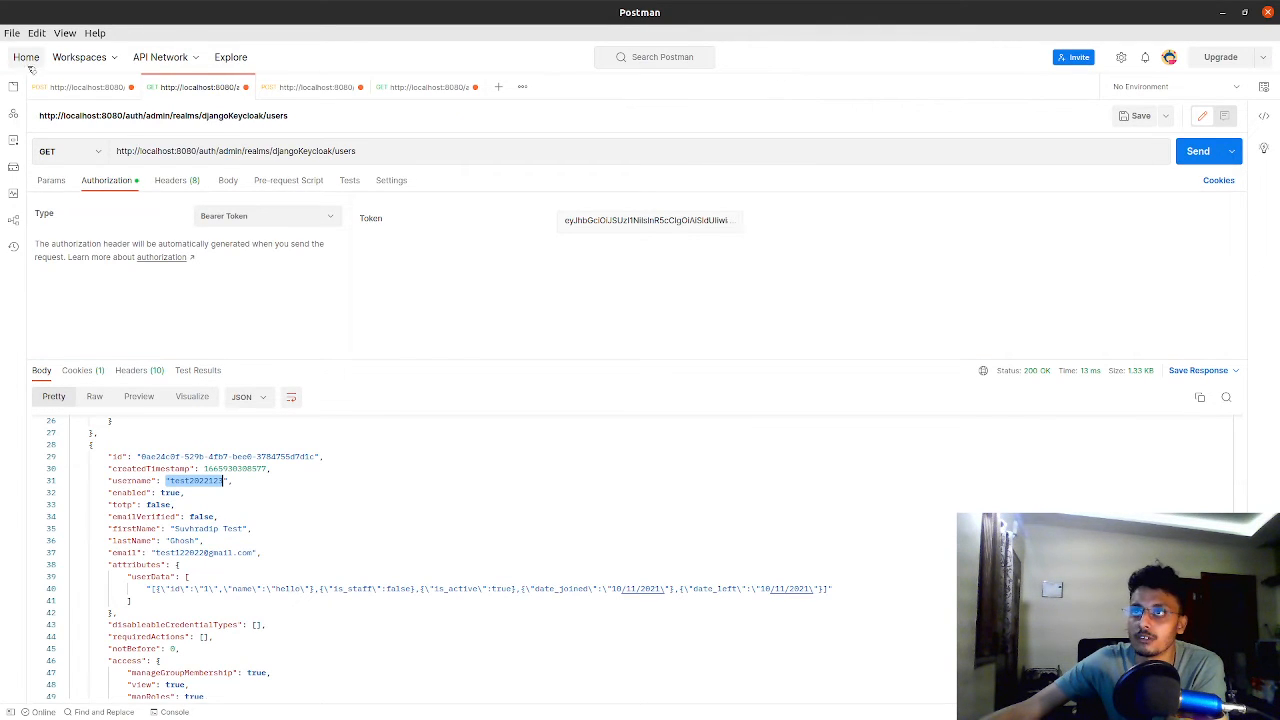
click(52, 88)
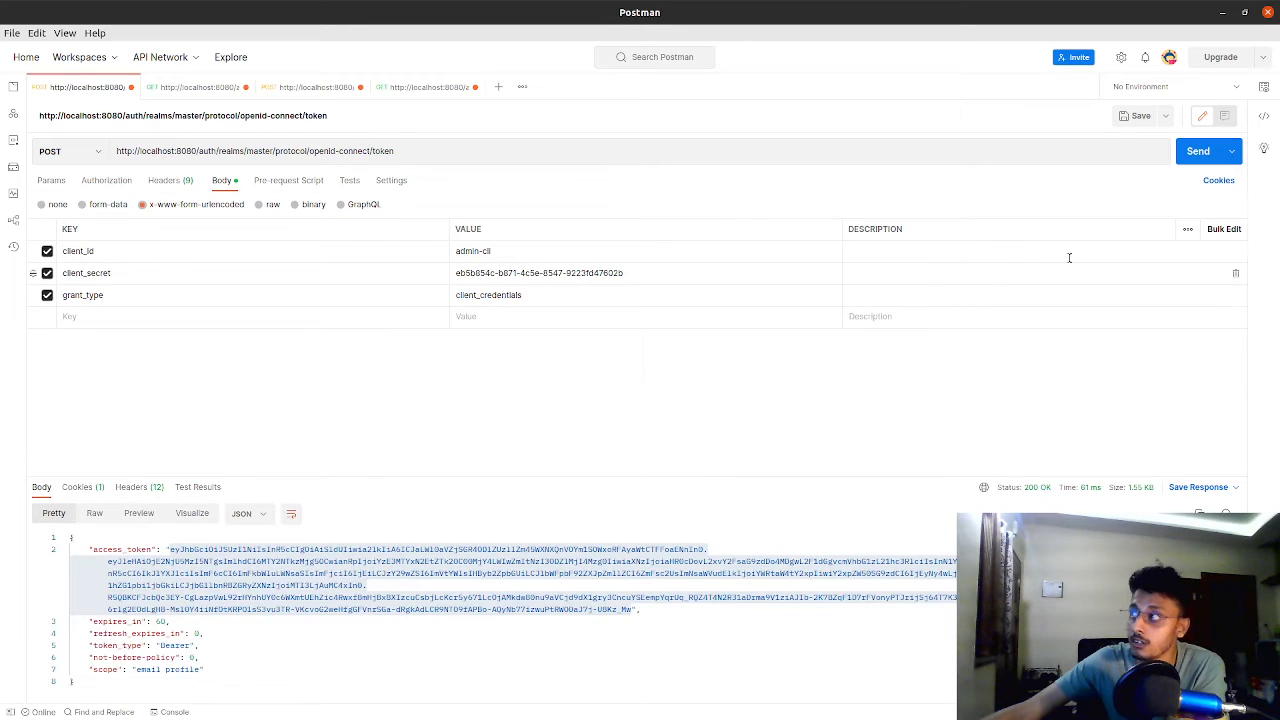
click(1196, 154)
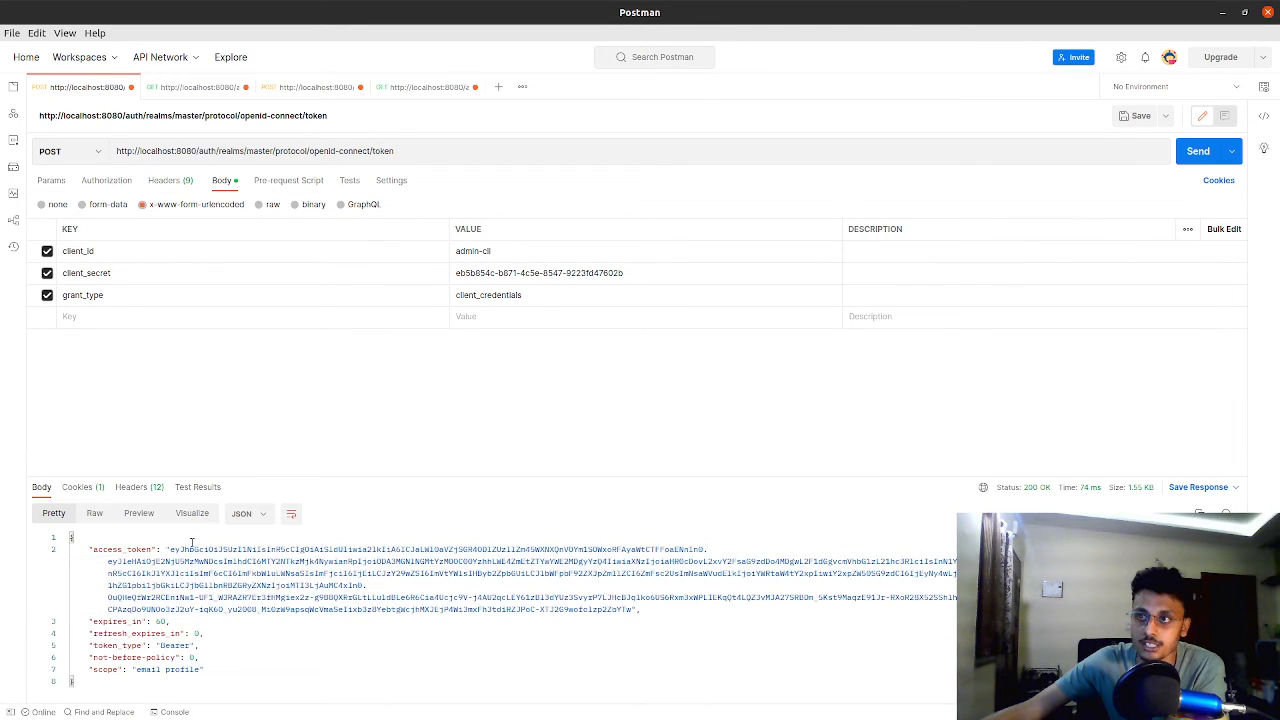
drag(170, 544, 631, 609)
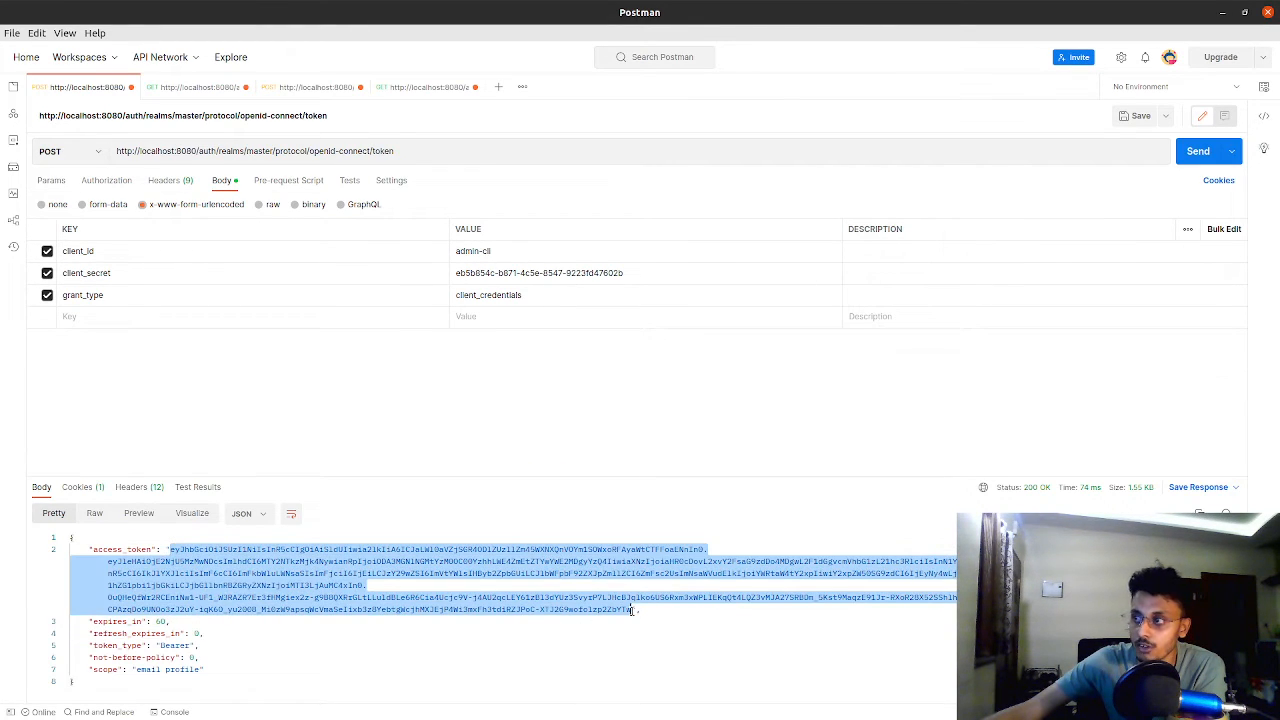
right_click(631, 609)
click(655, 511)
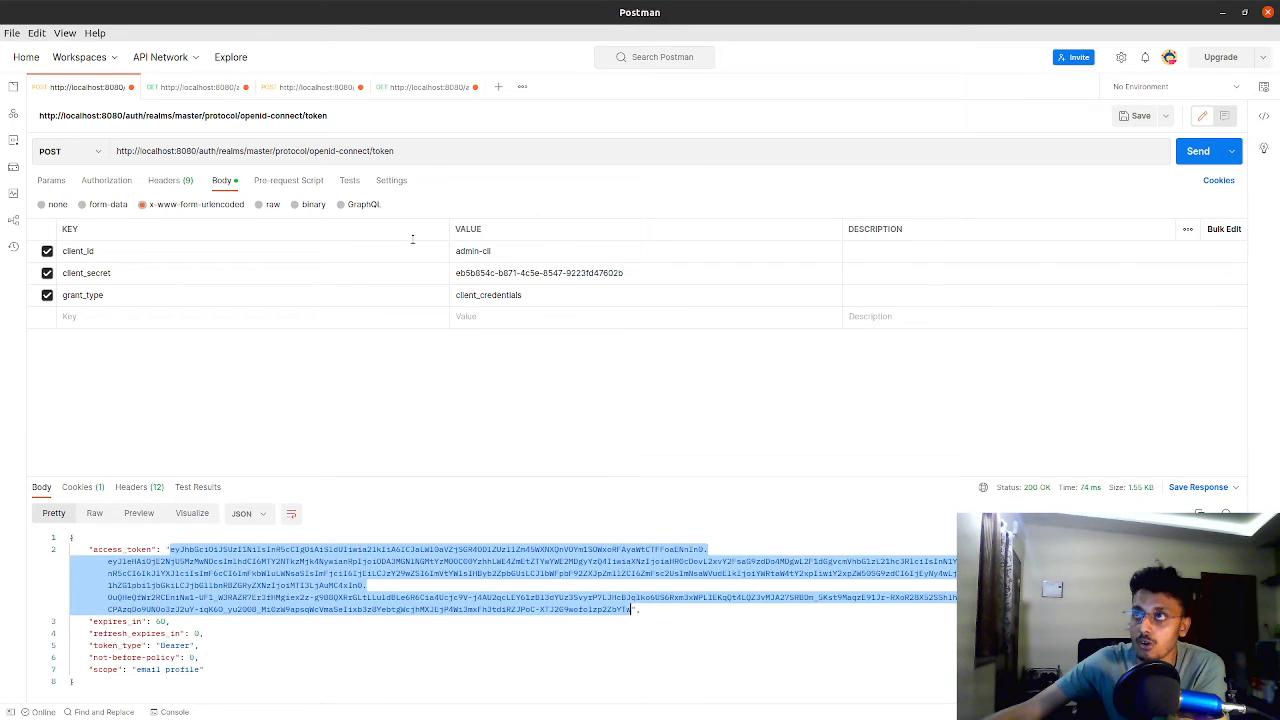
Replace the GET users request's bearer token with the copied access token, send the request and review the returned user records
click(200, 87)
click(636, 214)
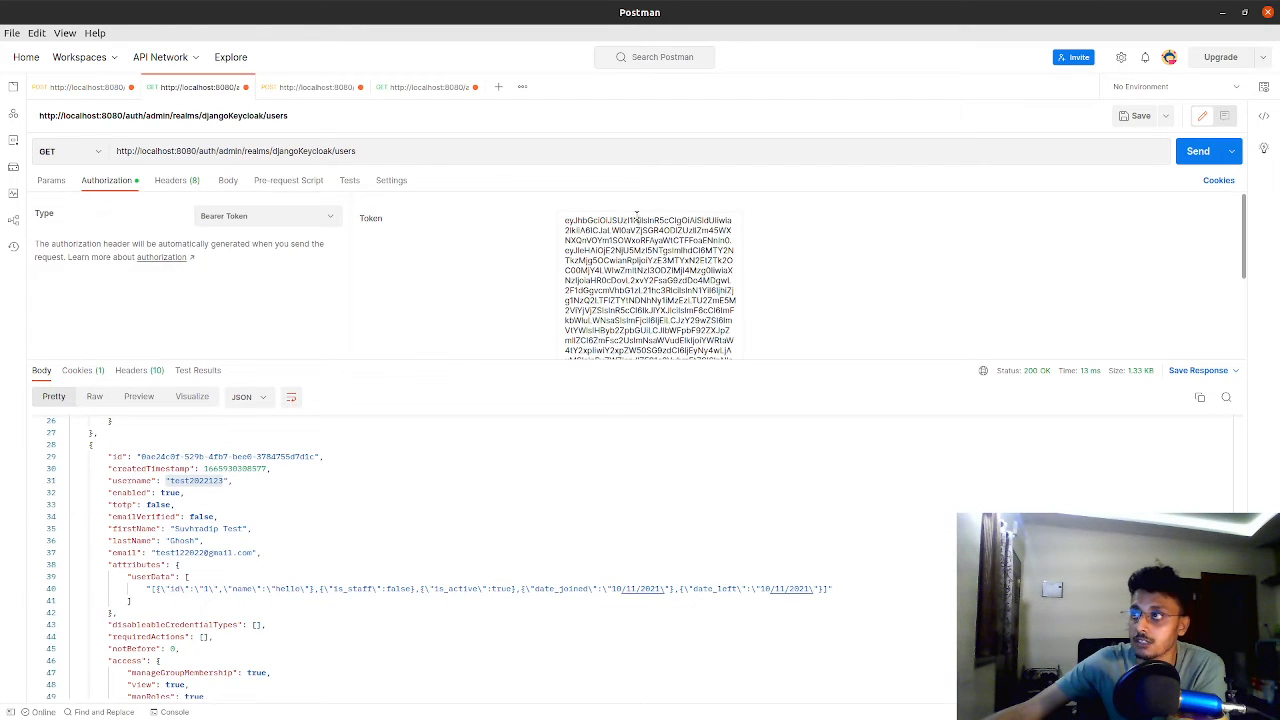
key(ctrl+a)
key(ctrl+v)
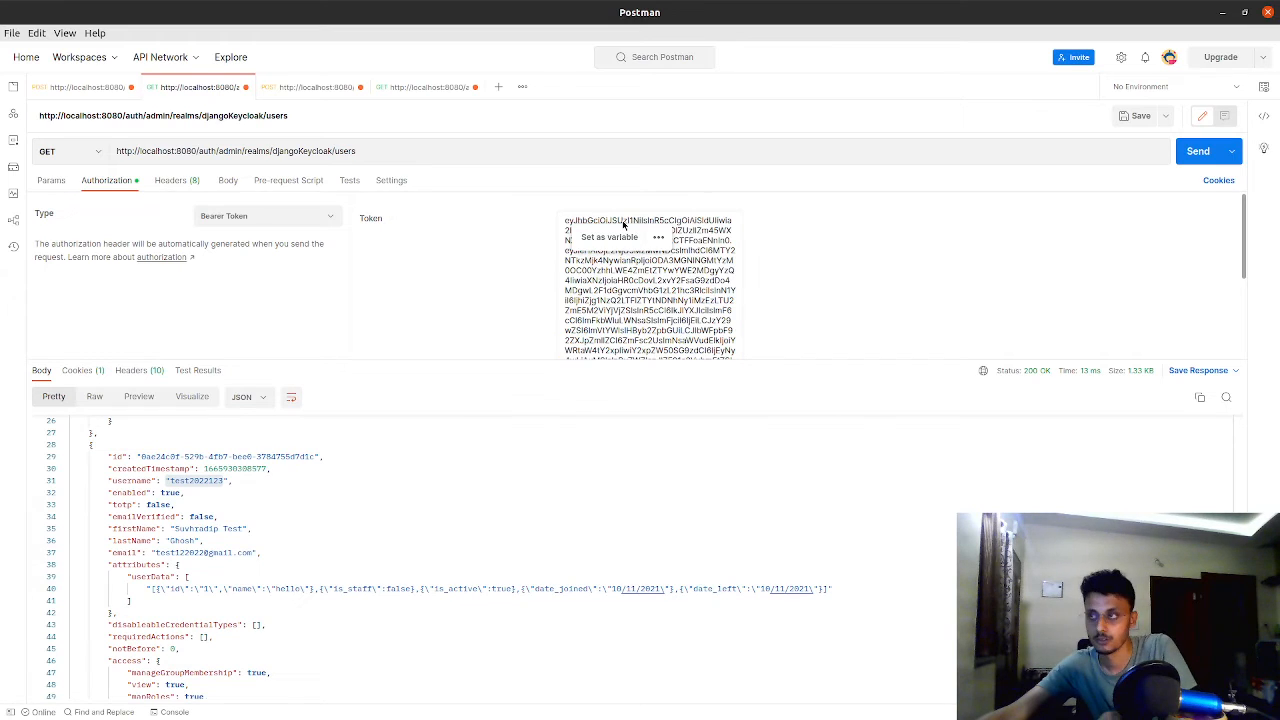
click(1191, 157)
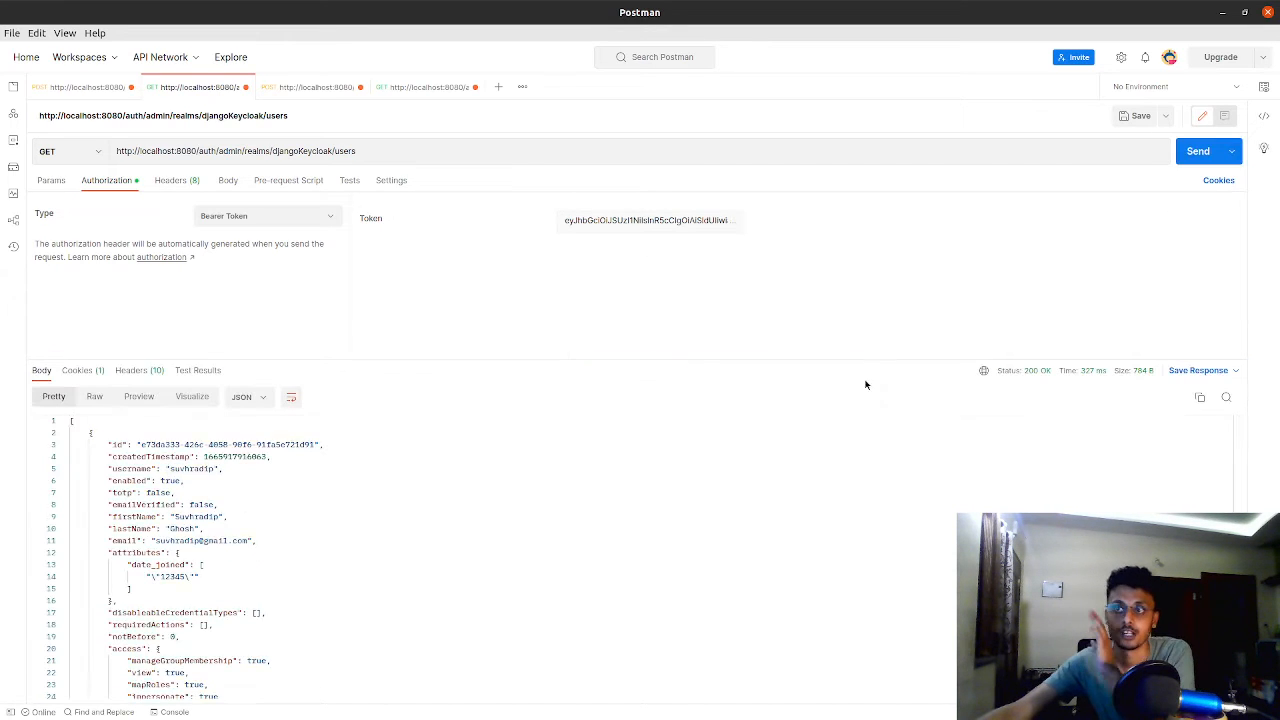
scroll(380, 520, down, 2)
scroll(355, 524, up, 2)
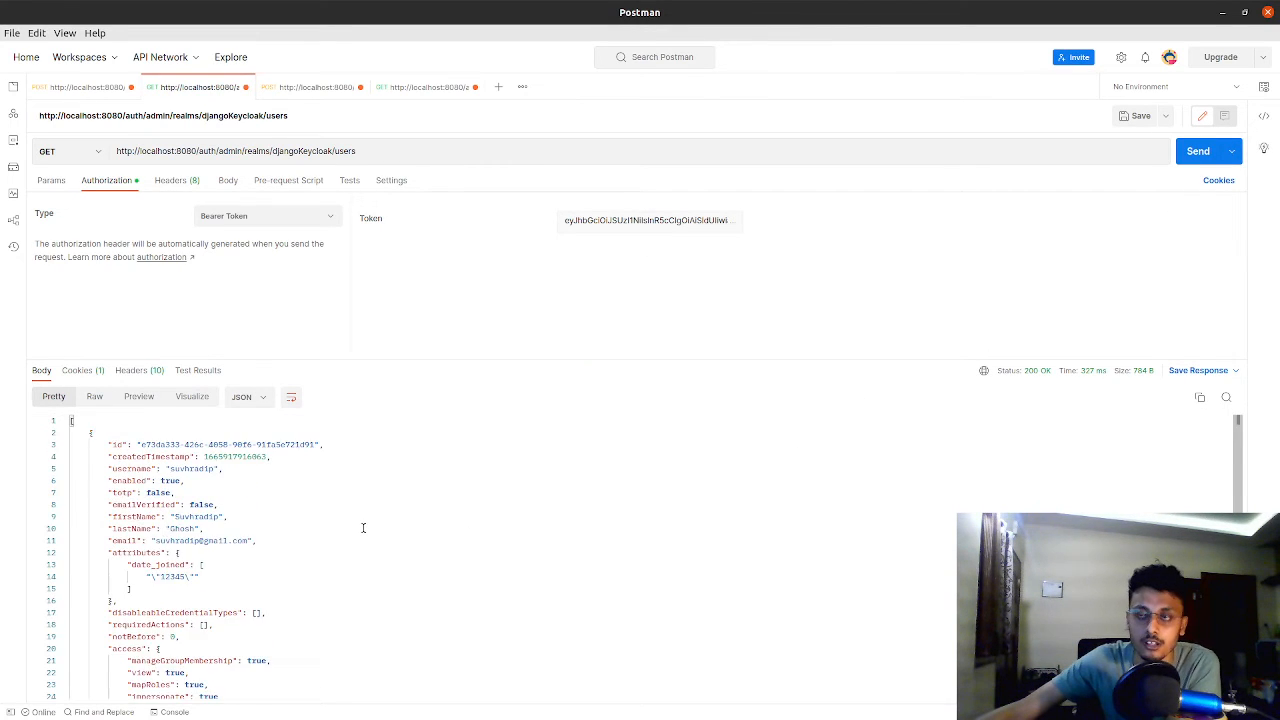
scroll(360, 527, down, 2)
scroll(364, 532, up, 2)
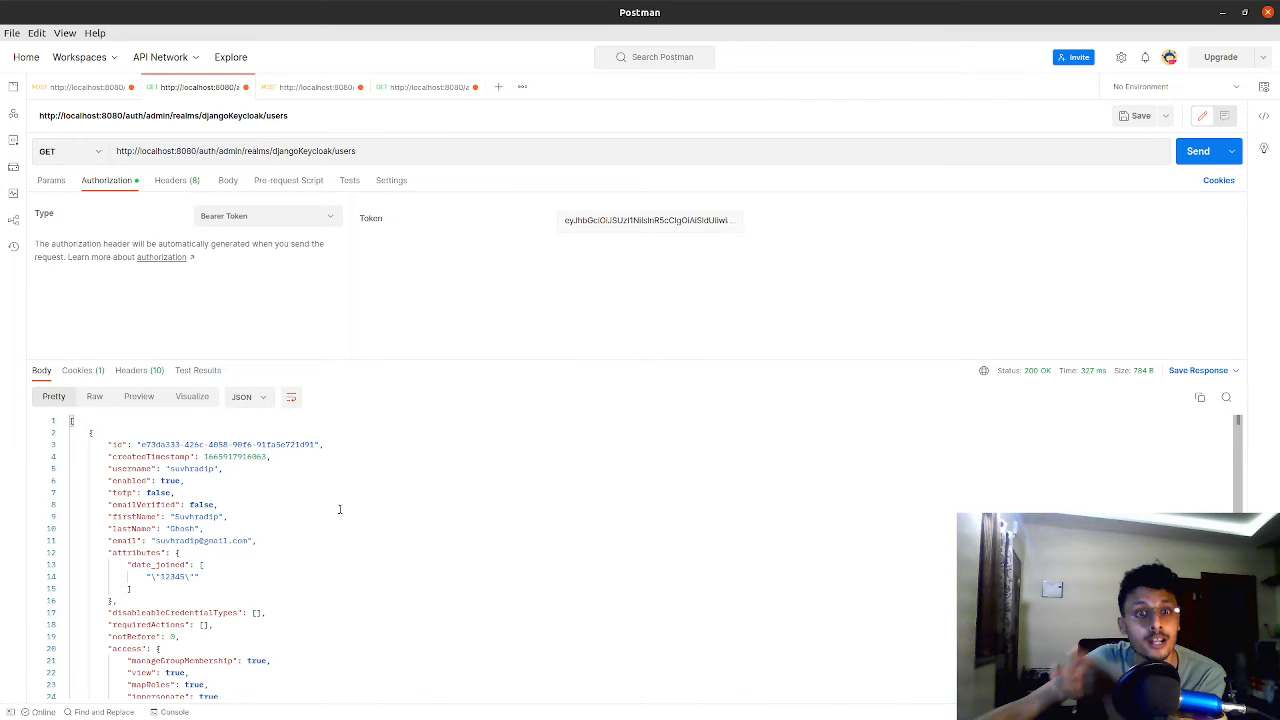
Request another access token with the admin-cli client credentials and copy the access_token value
click(282, 88)
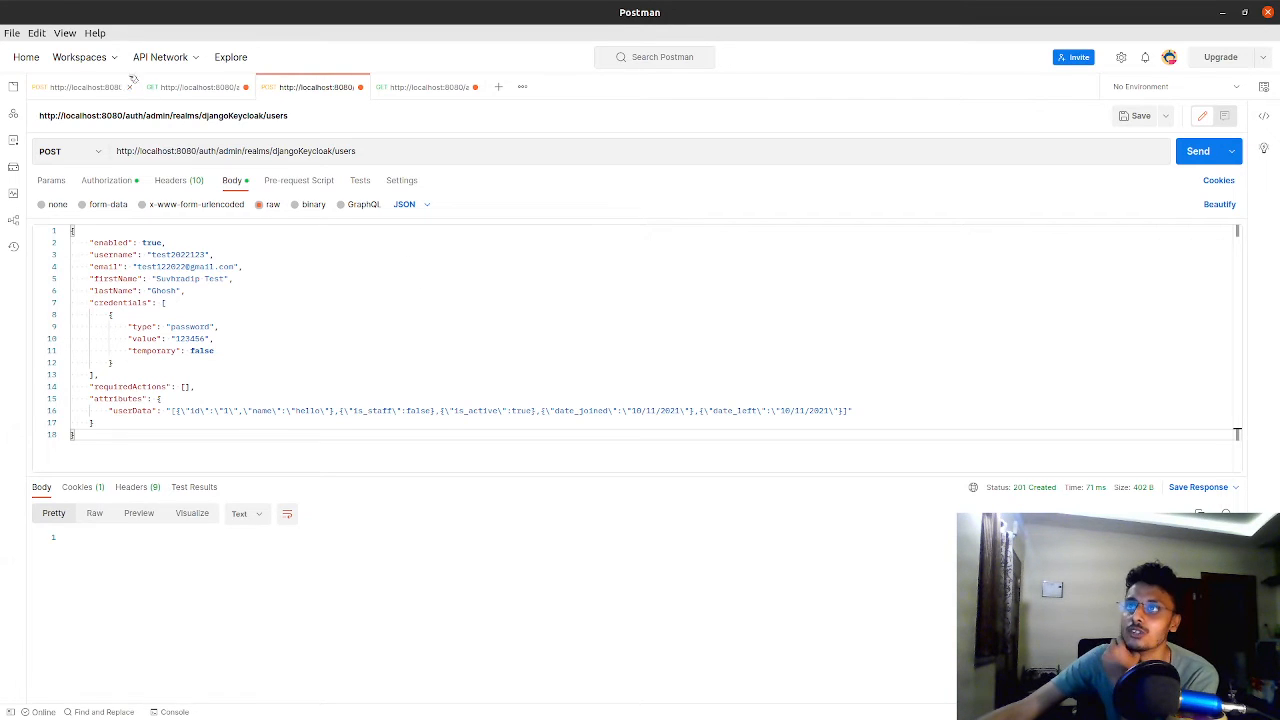
click(80, 86)
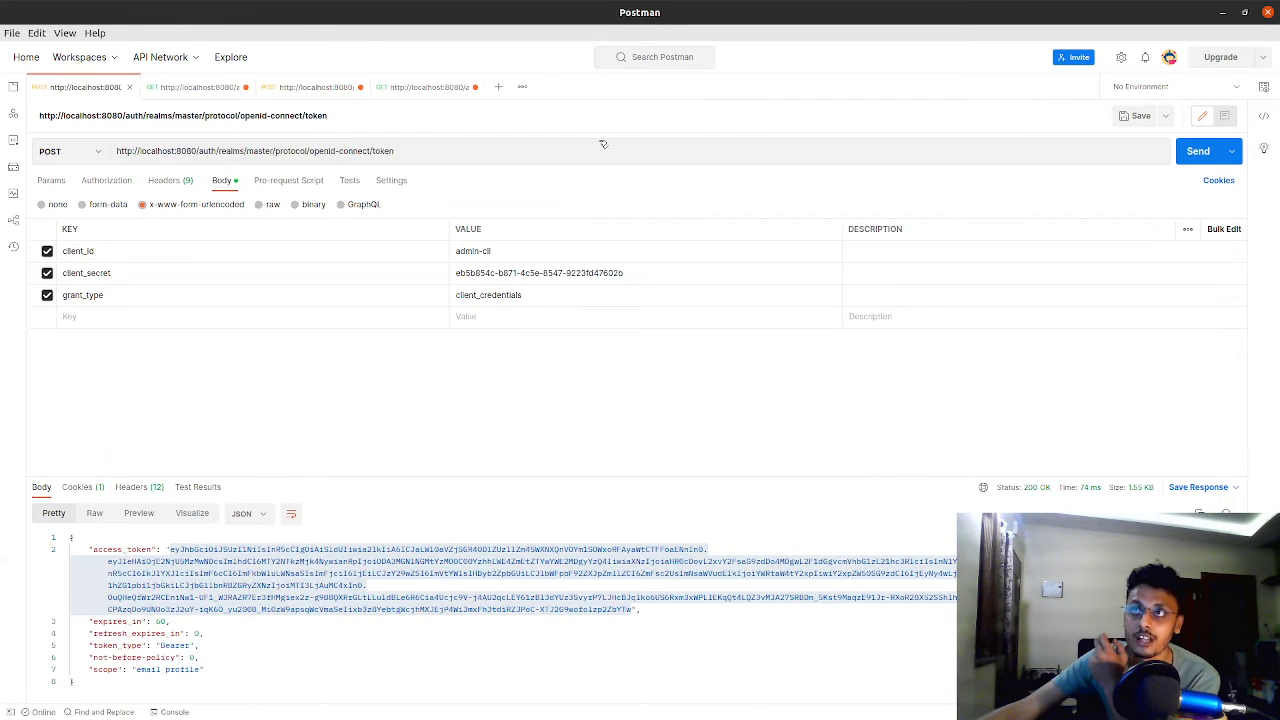
click(1200, 153)
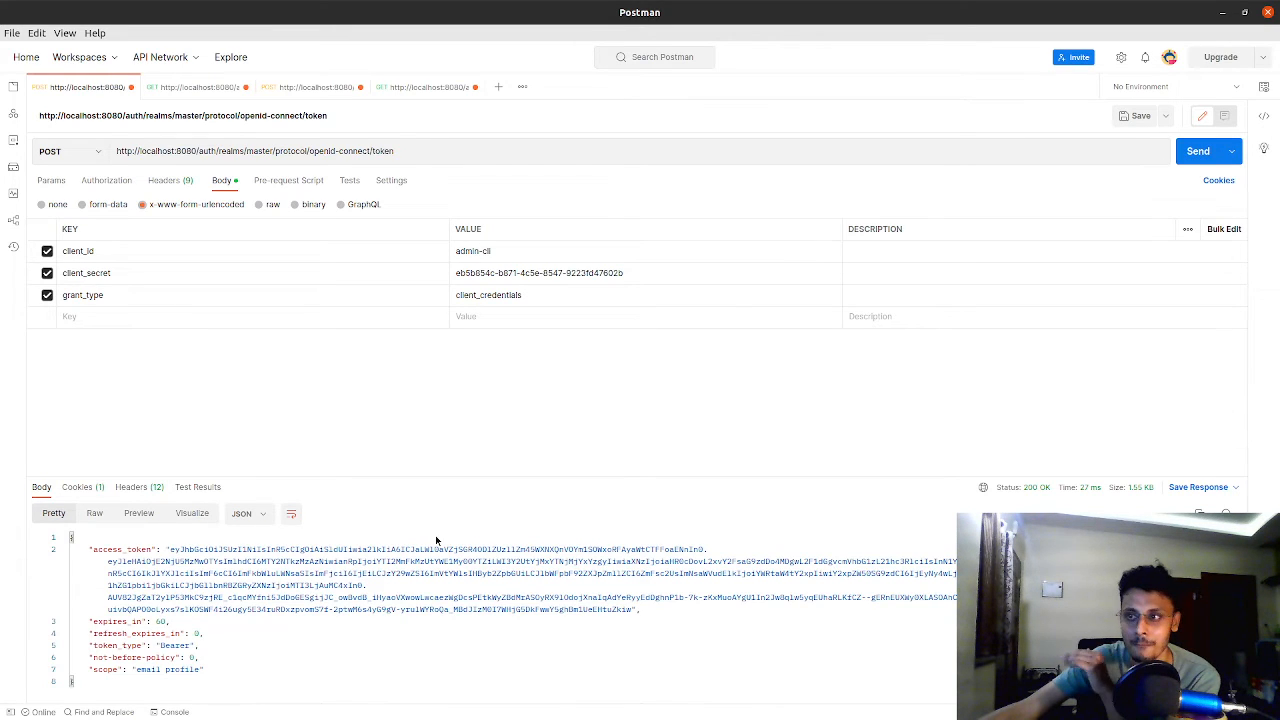
drag(170, 545, 632, 609)
right_click(630, 609)
click(652, 504)
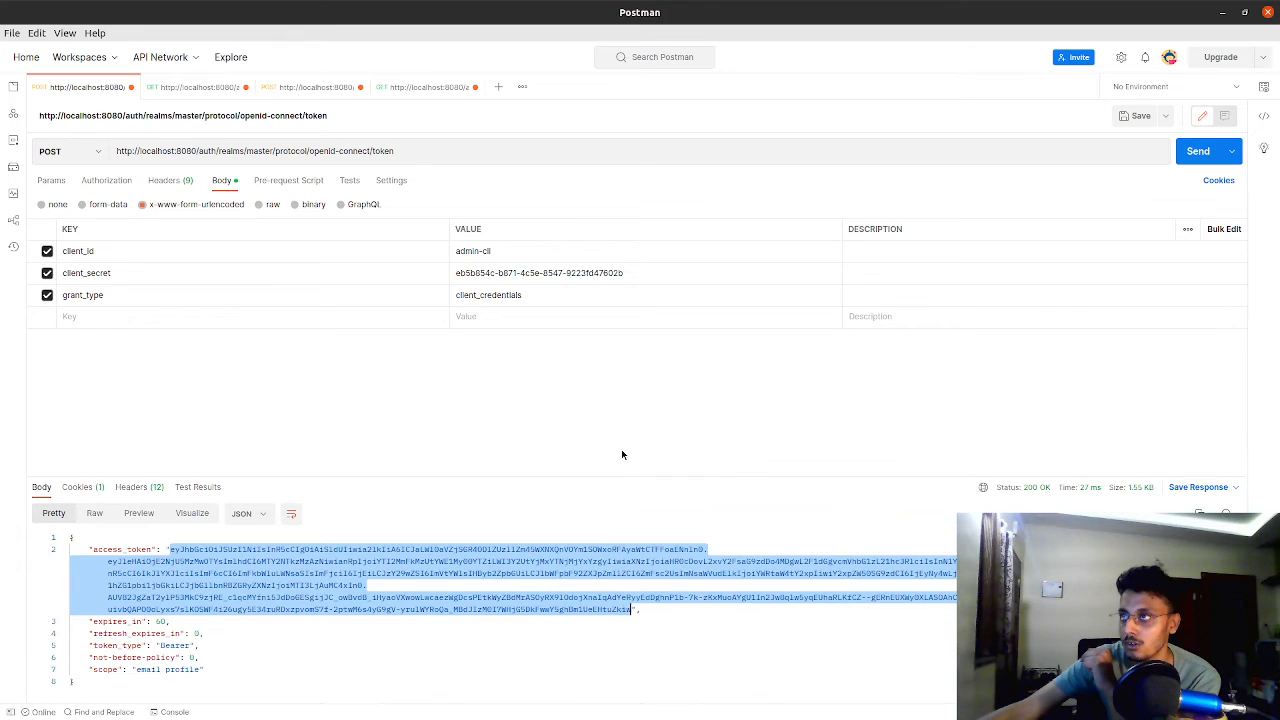
Paste the fresh access token as the bearer token of the POST users request and send it to create the user
click(312, 87)
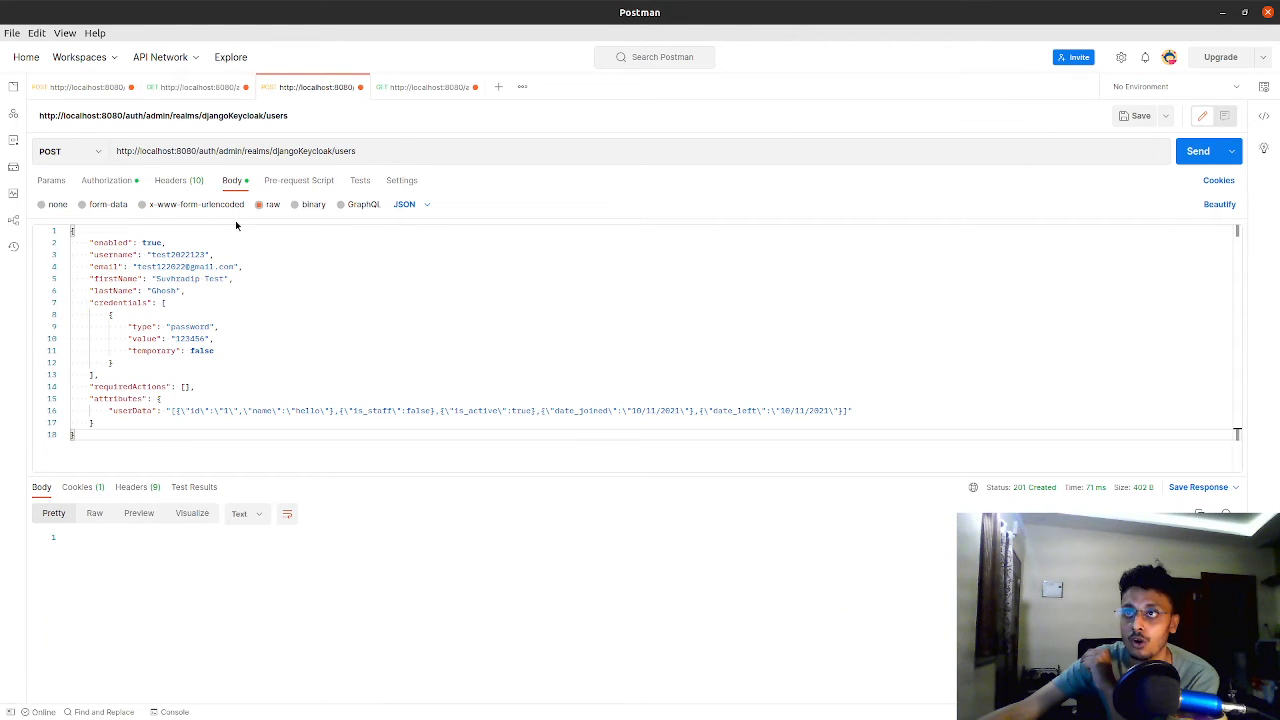
click(104, 182)
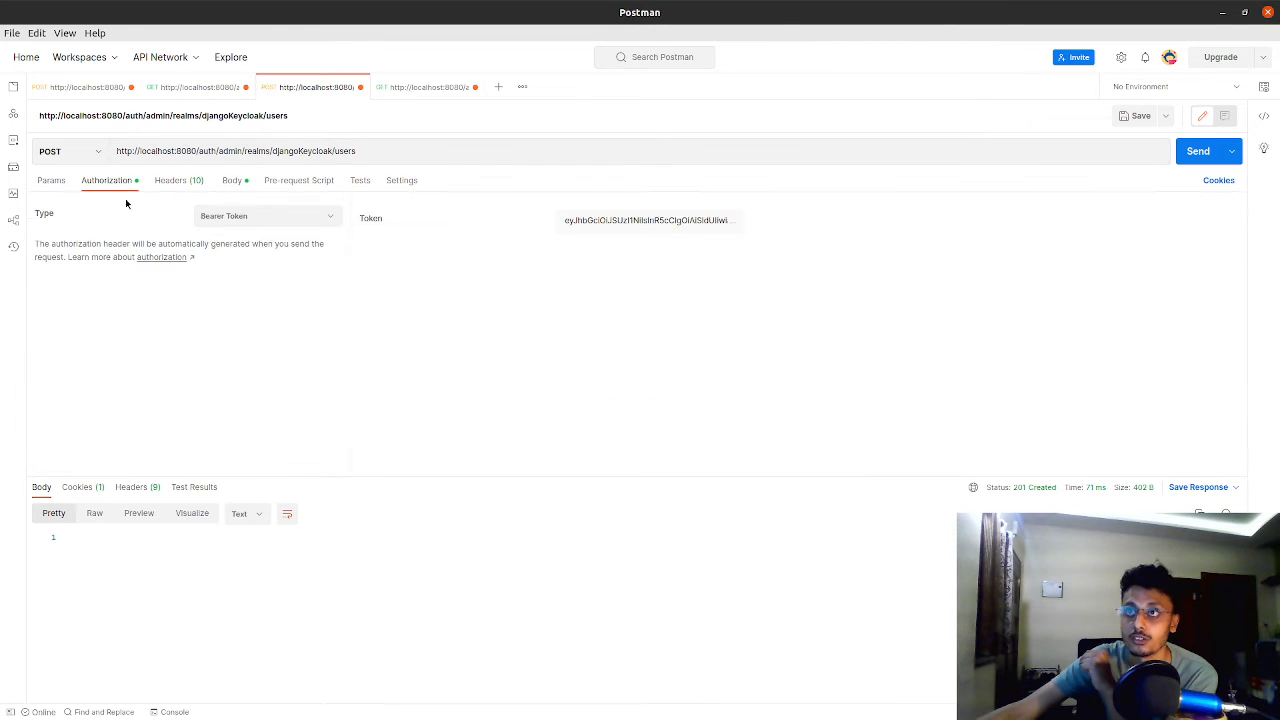
click(610, 220)
double_click(615, 237)
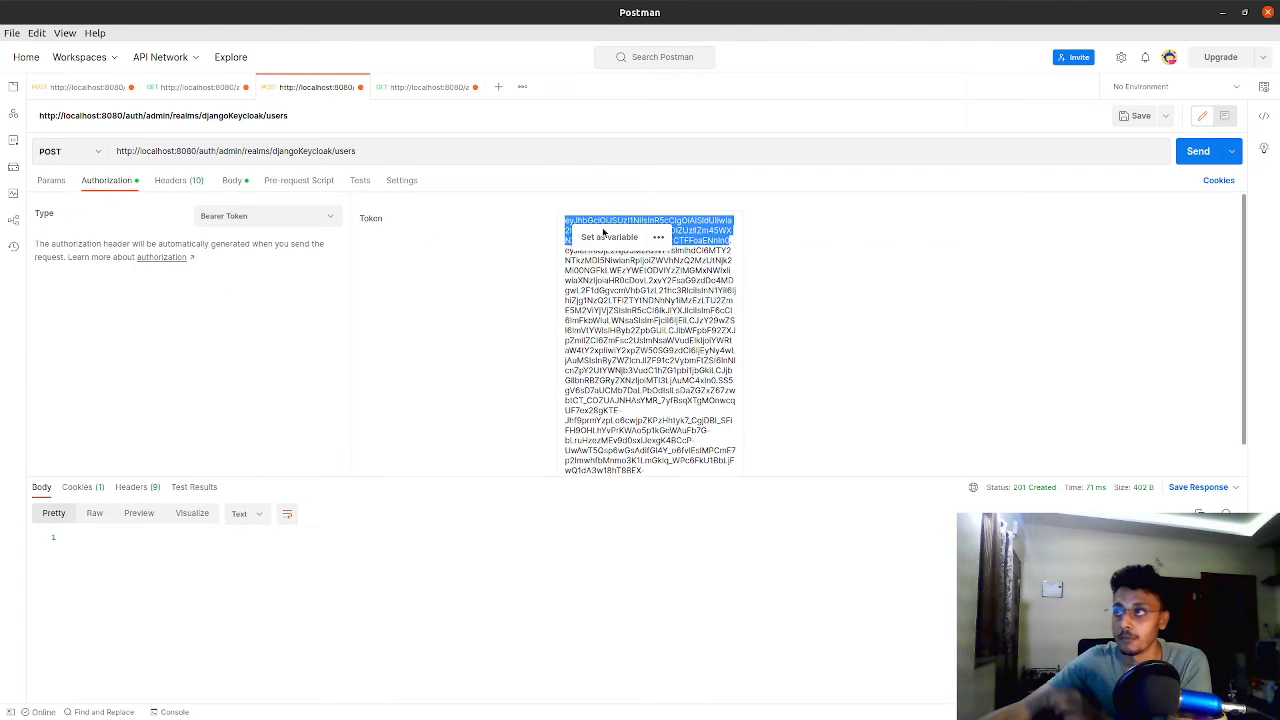
key(ctrl+a)
key(ctrl+v)
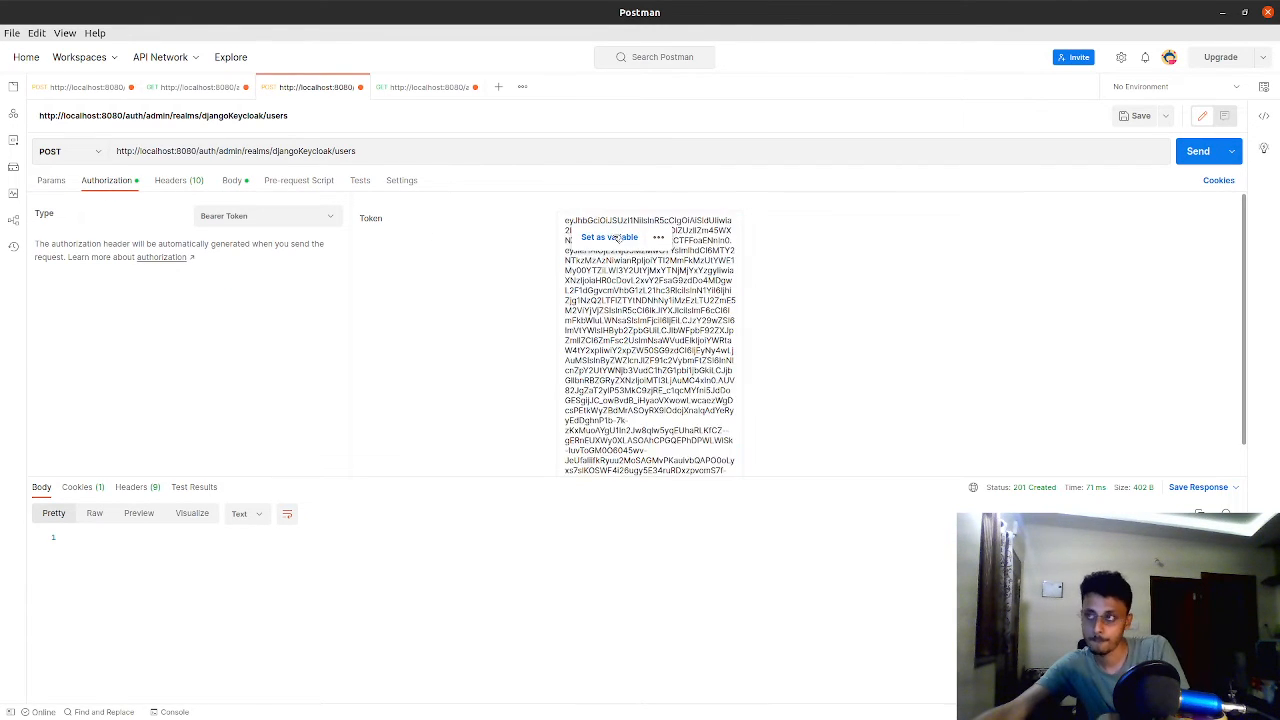
click(1203, 151)
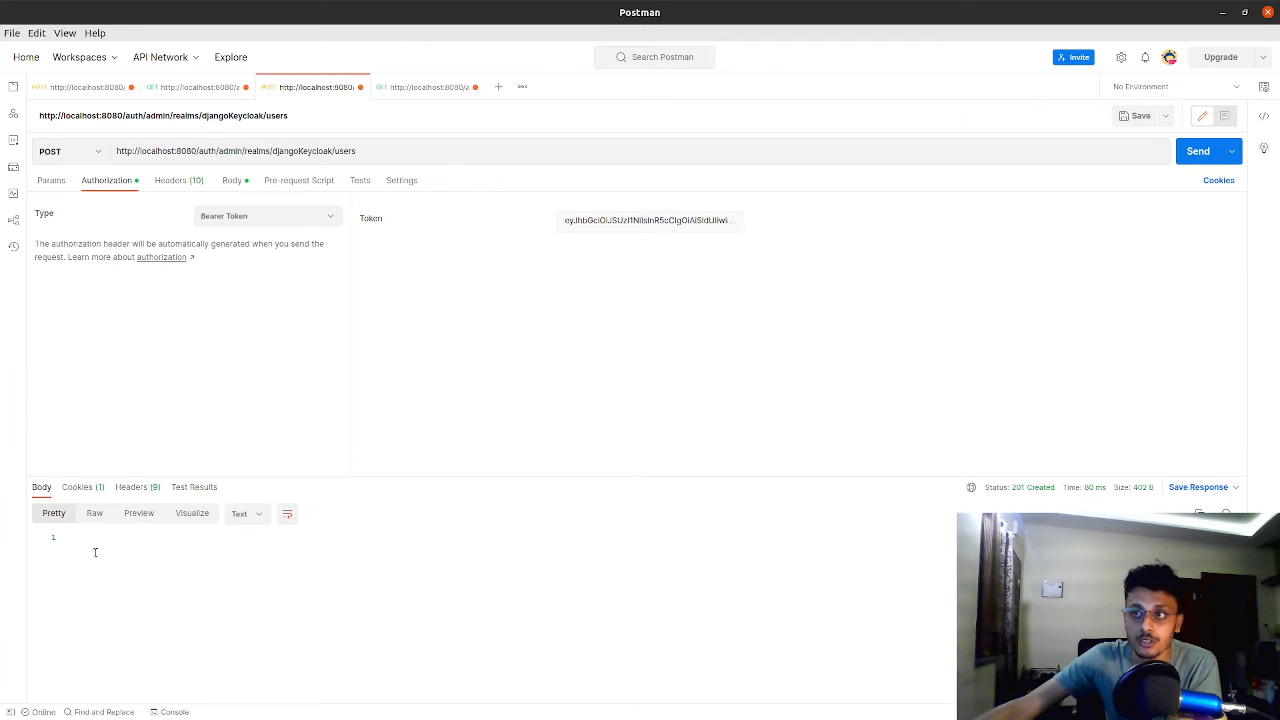
Check the create-user response body in the Raw, Preview and Visualize views, and return to the Pretty view
click(95, 513)
click(130, 513)
click(192, 513)
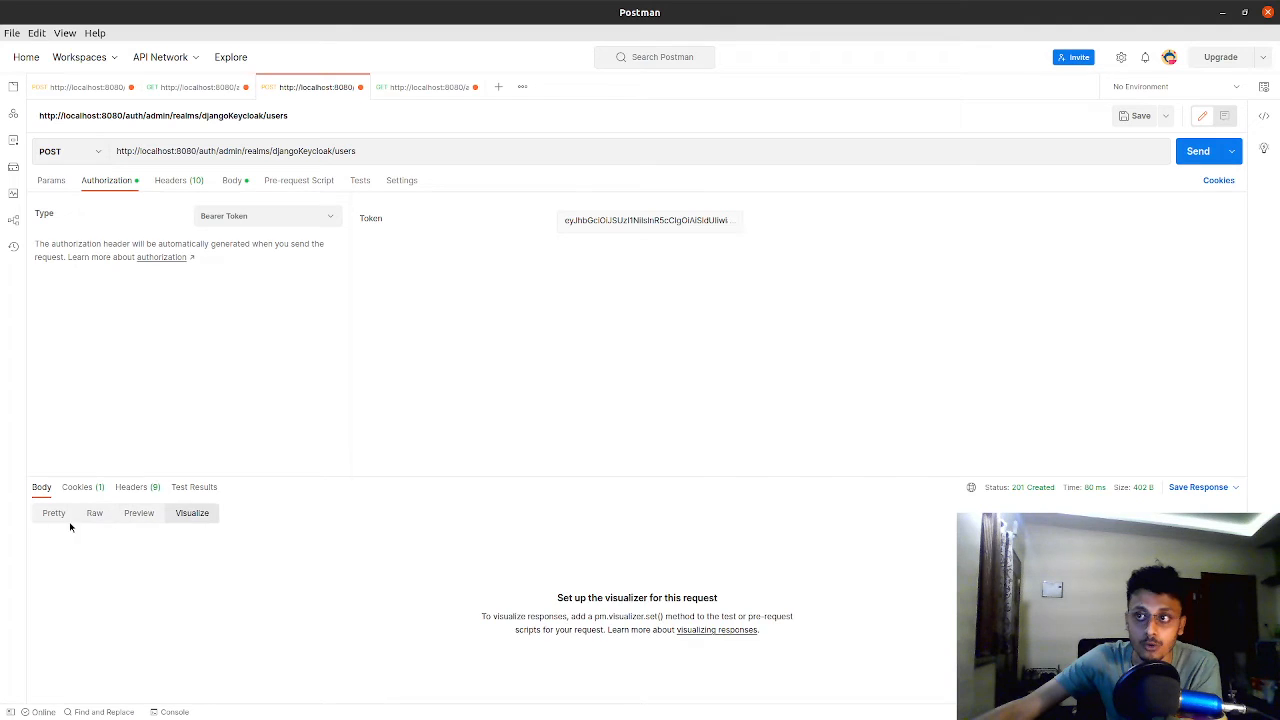
click(55, 514)
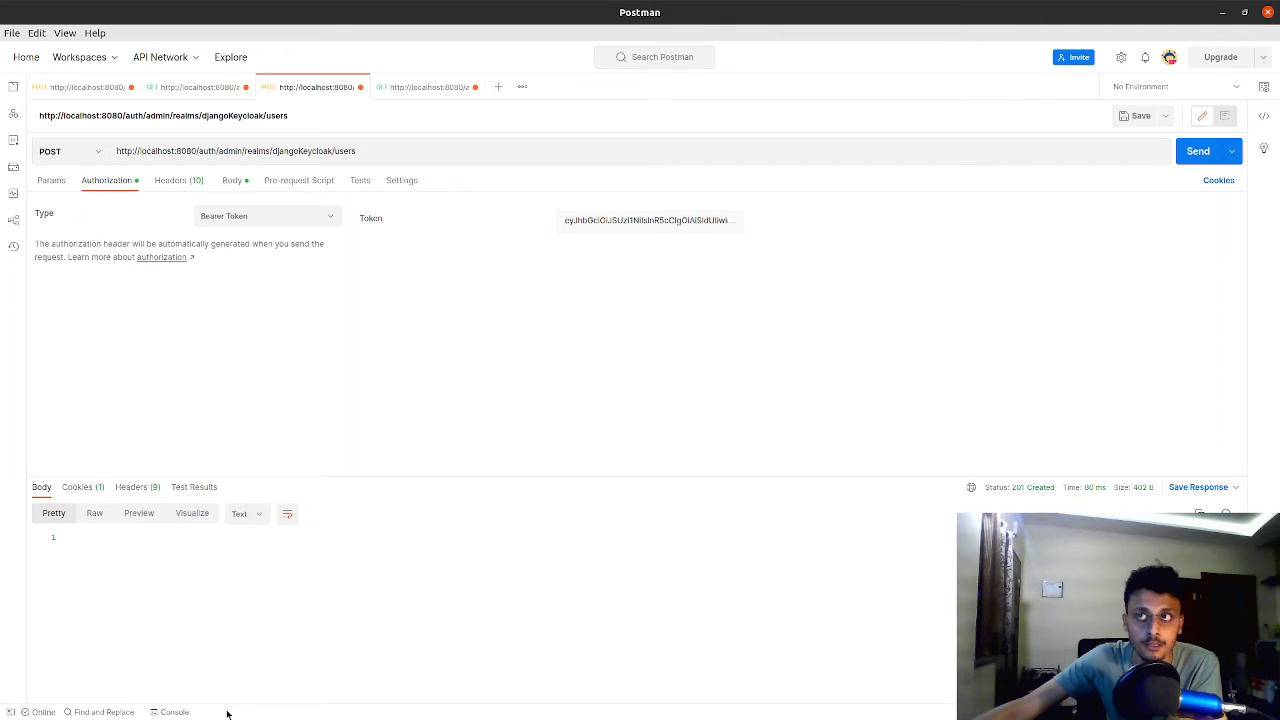
Switch to the Keycloak console, list all users of the DjangoKeycloak realm and check the second user's entry
key(alt+Tab)
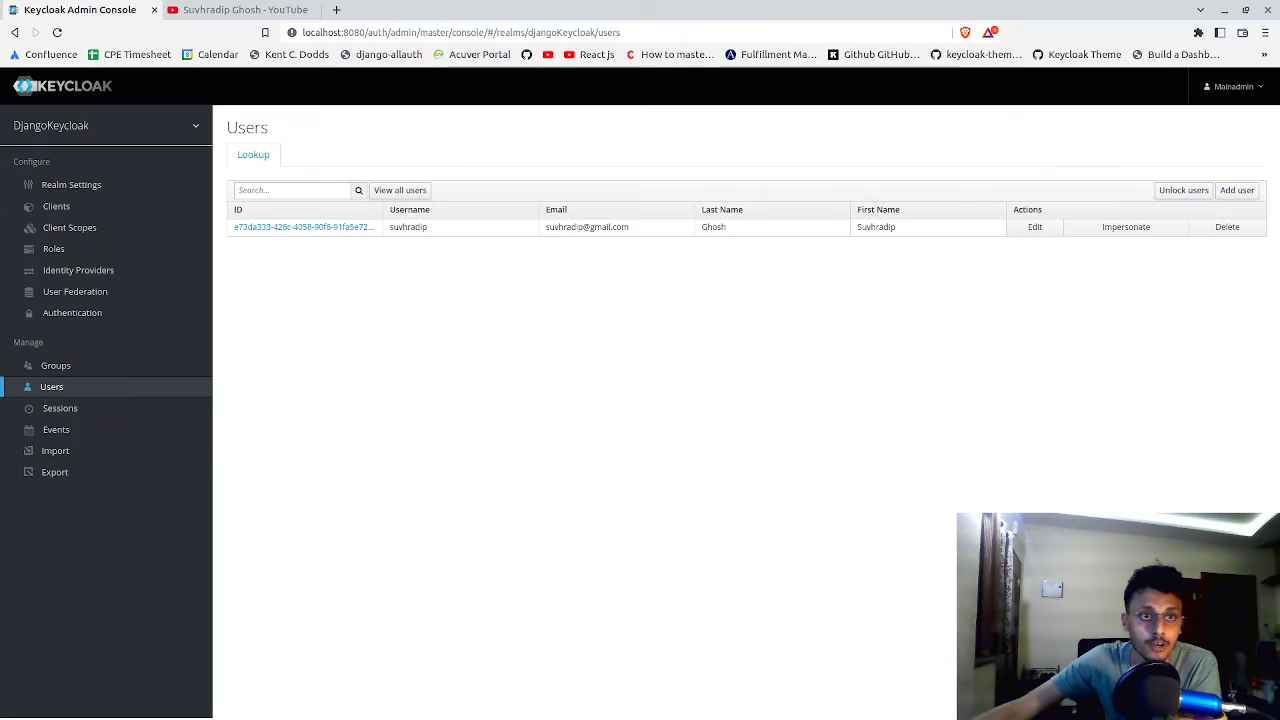
click(401, 191)
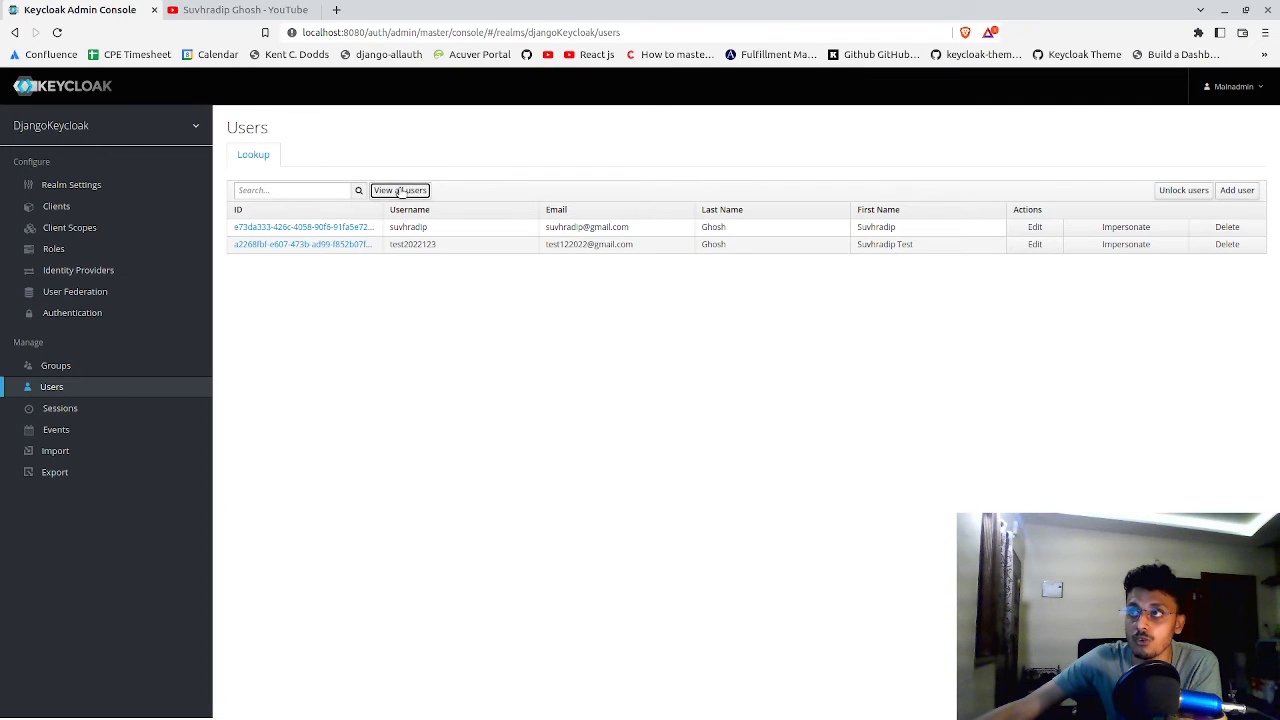
double_click(401, 245)
click(691, 244)
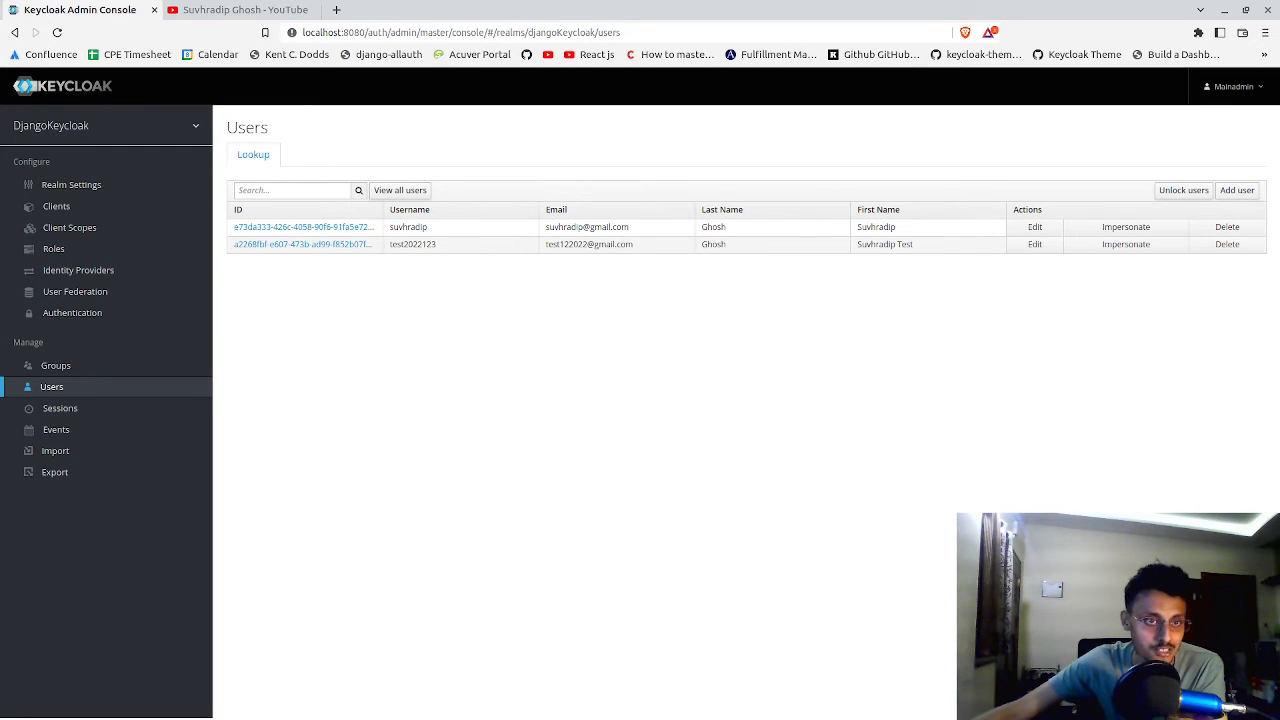
Switch to Postman and examine the POST users request's JSON body, including its attributes block with userData
key(alt+Tab)
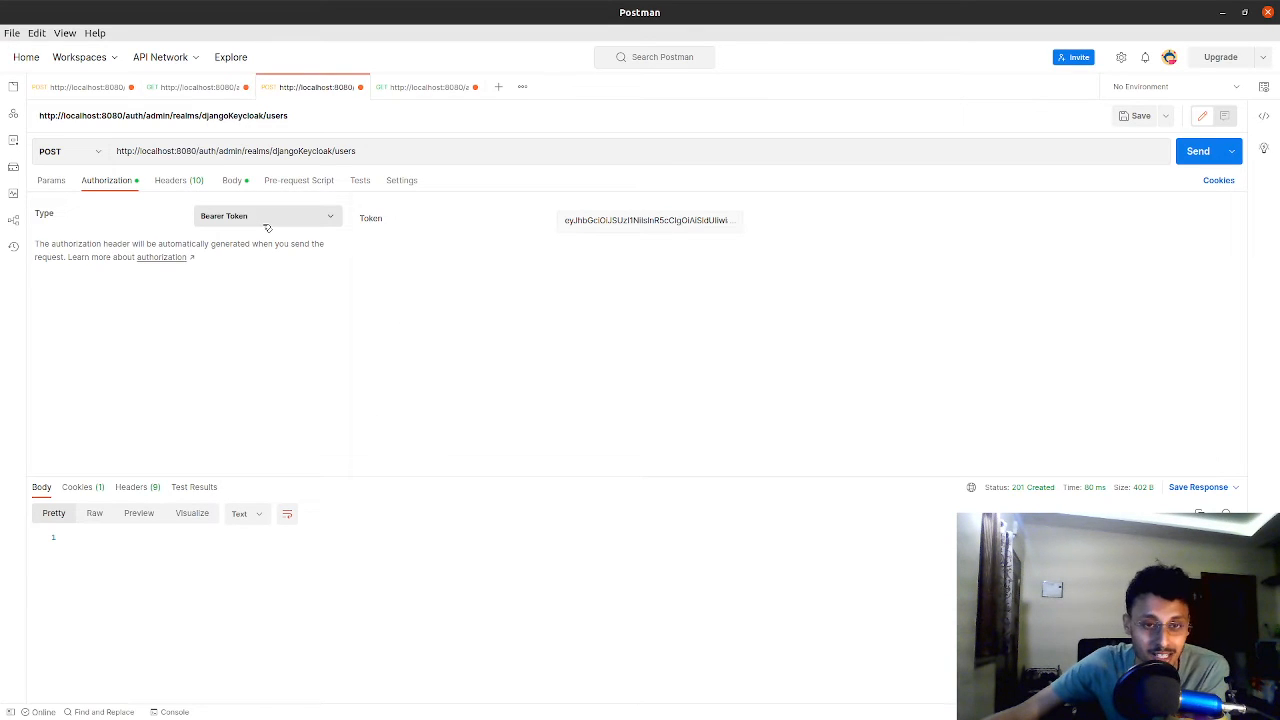
click(232, 181)
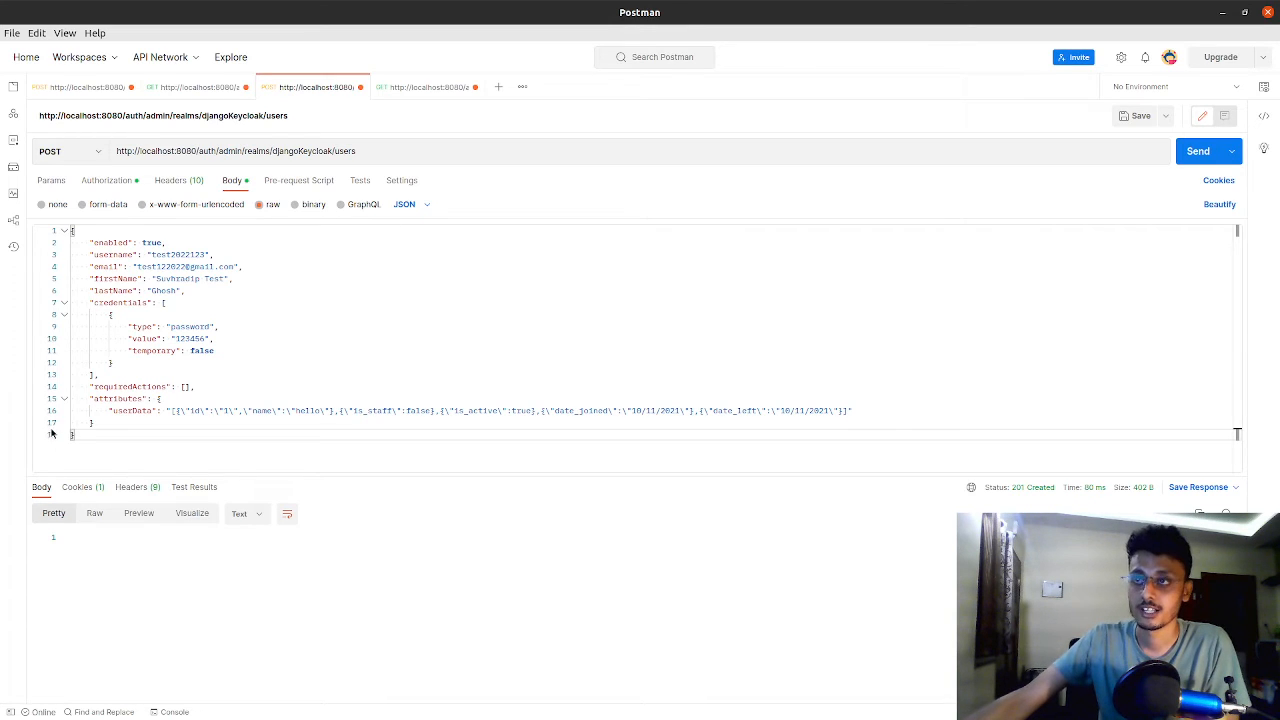
drag(111, 434, 70, 230)
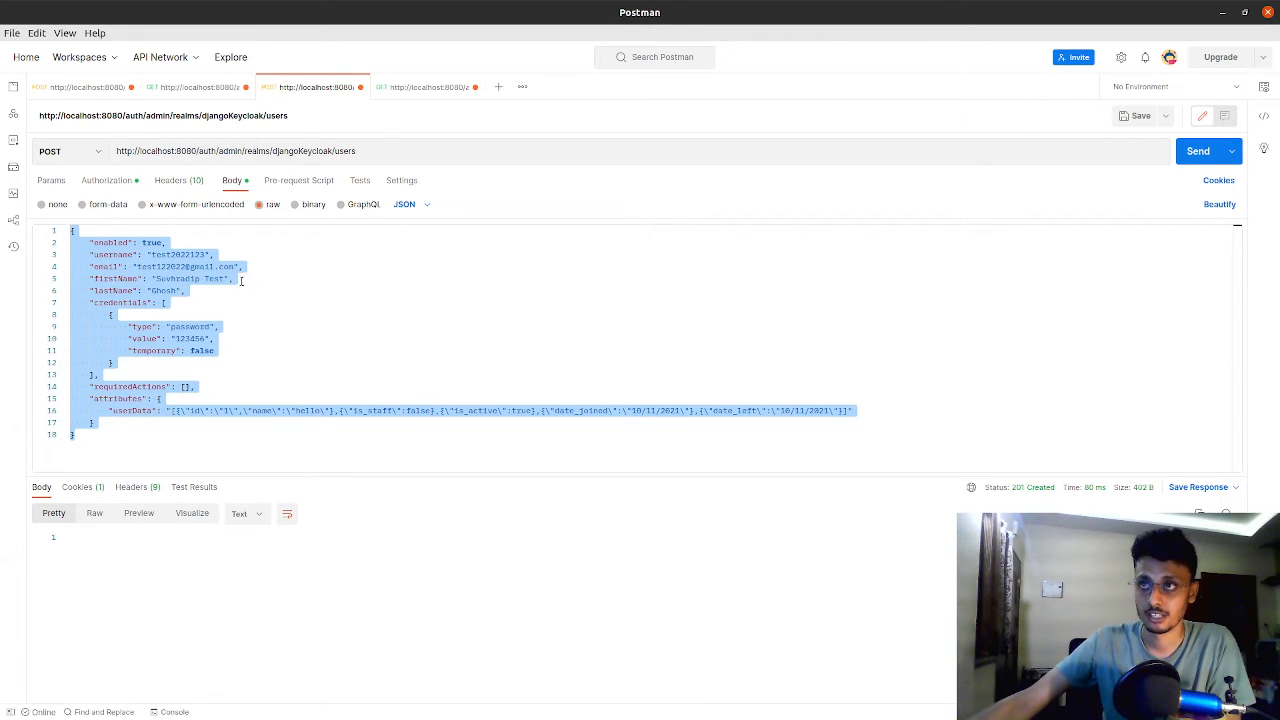
click(389, 305)
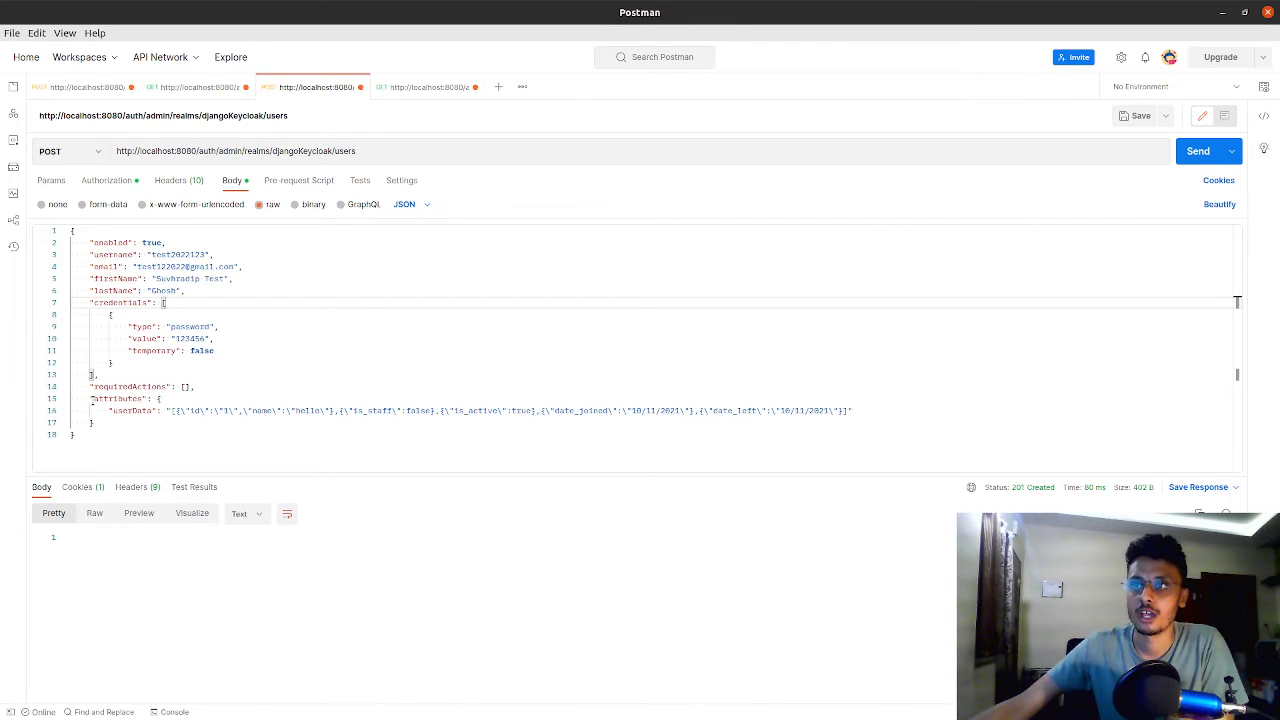
drag(91, 398, 117, 437)
click(121, 424)
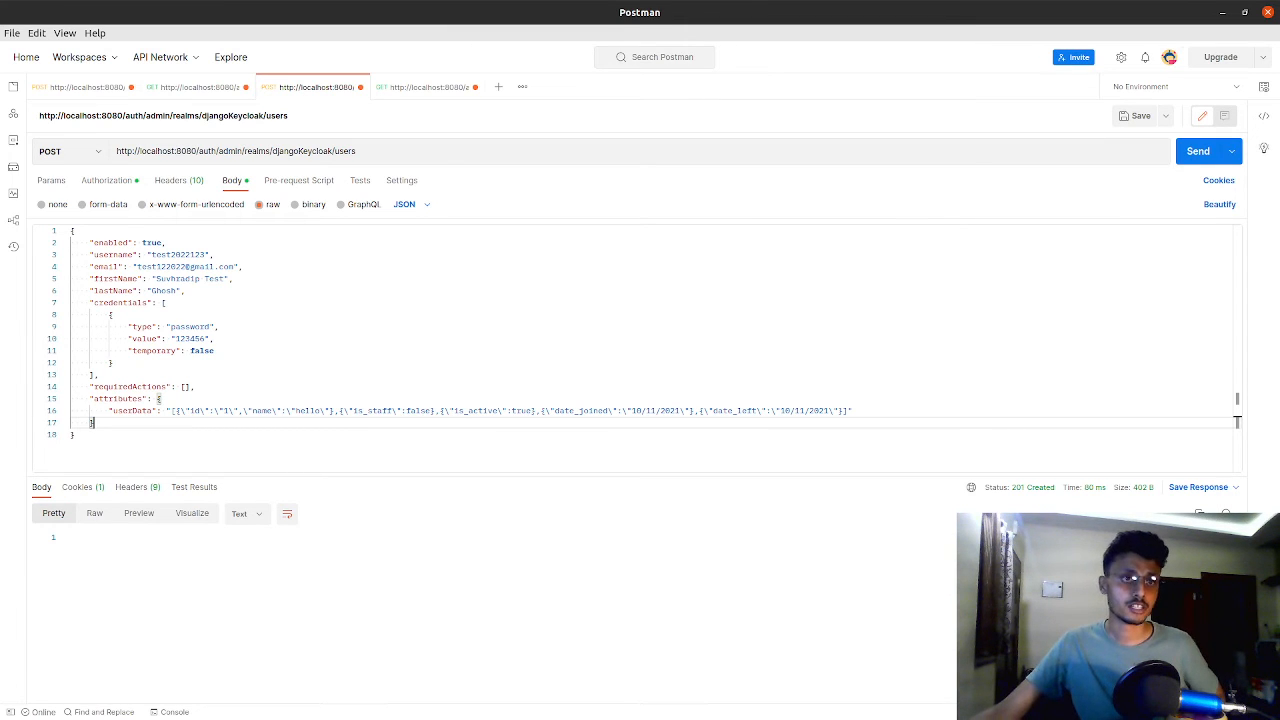
Switch to the Keycloak console, open the second user's attributes and inspect the full userData value
key(alt+Tab)
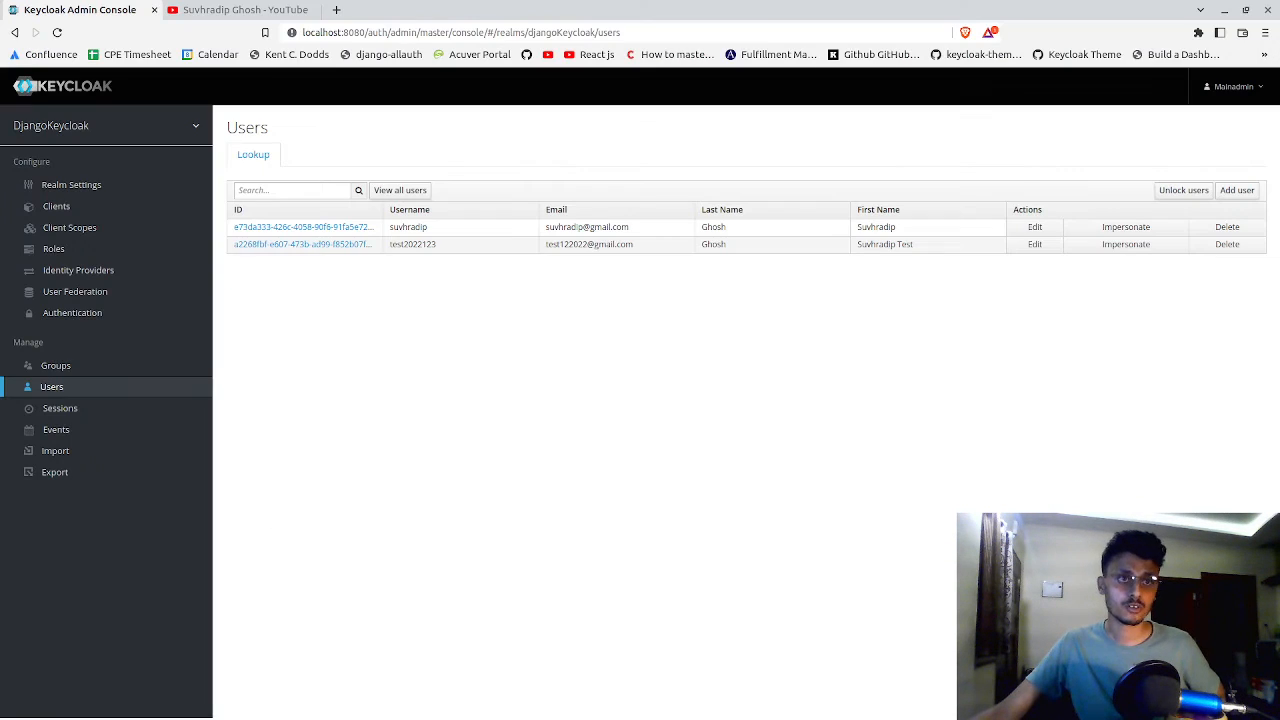
click(340, 243)
click(309, 180)
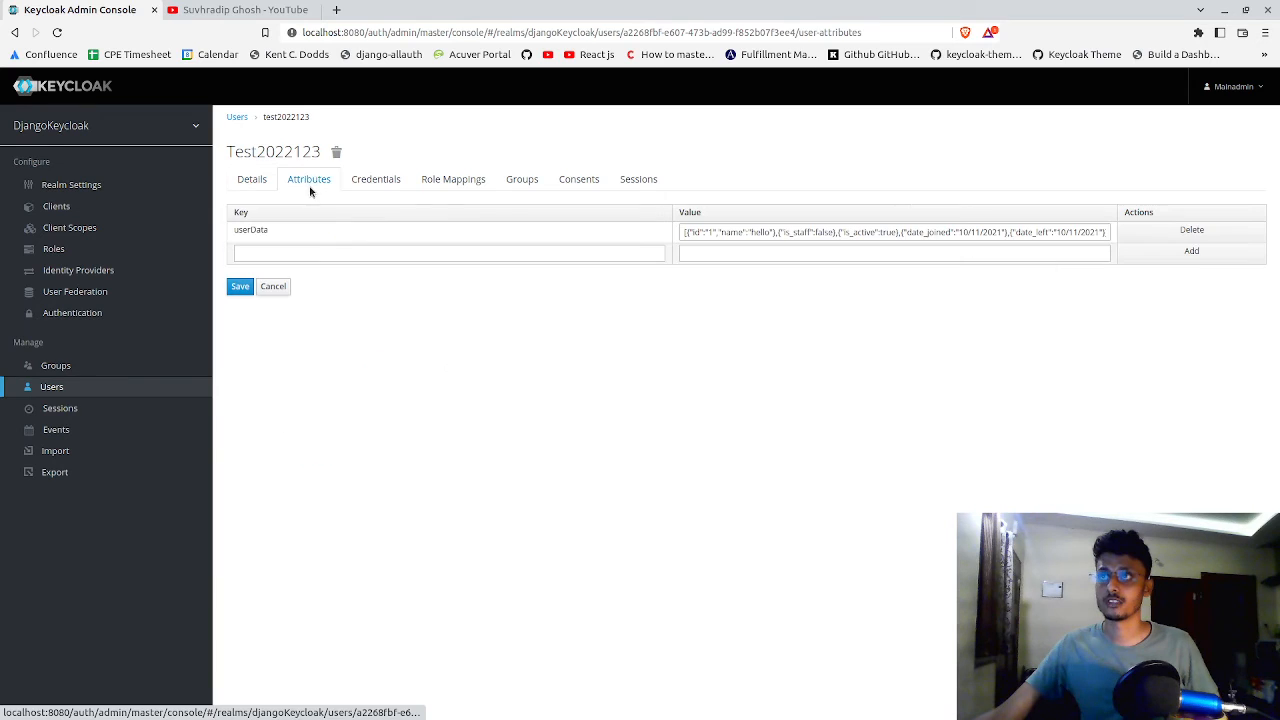
click(703, 231)
key(ctrl+a)
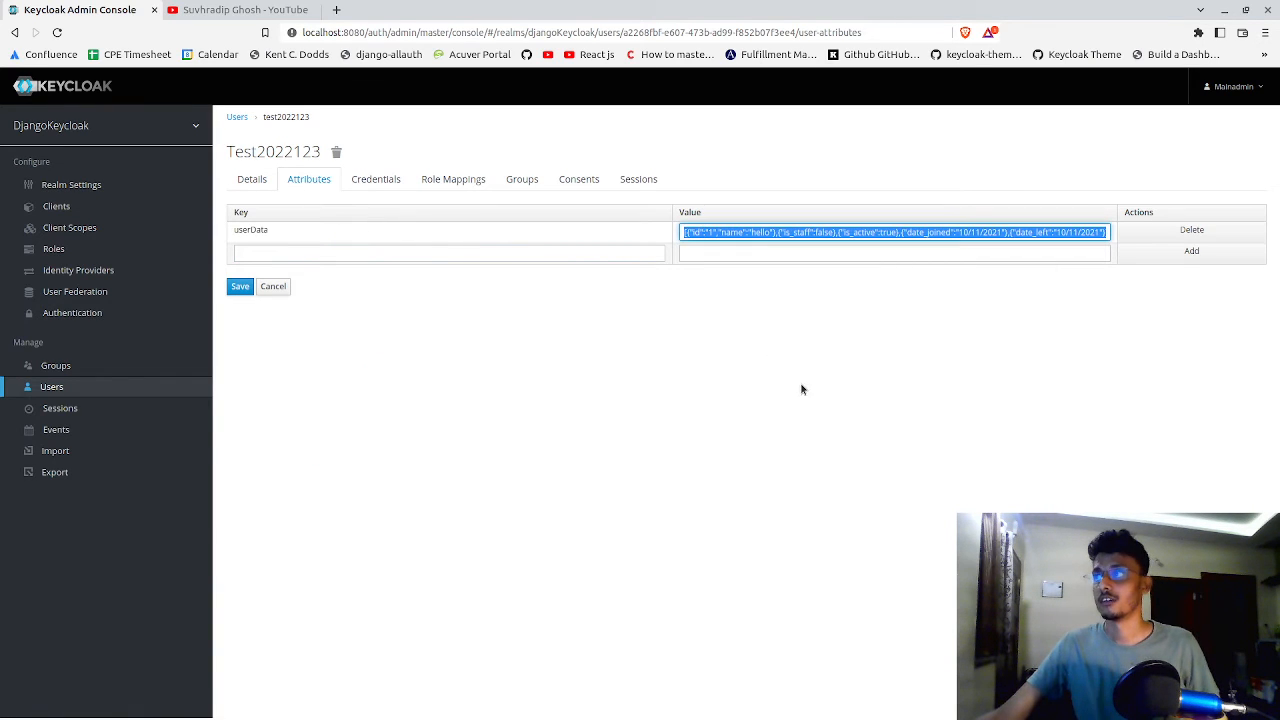
triple_click(808, 233)
click(808, 233)
click(815, 309)
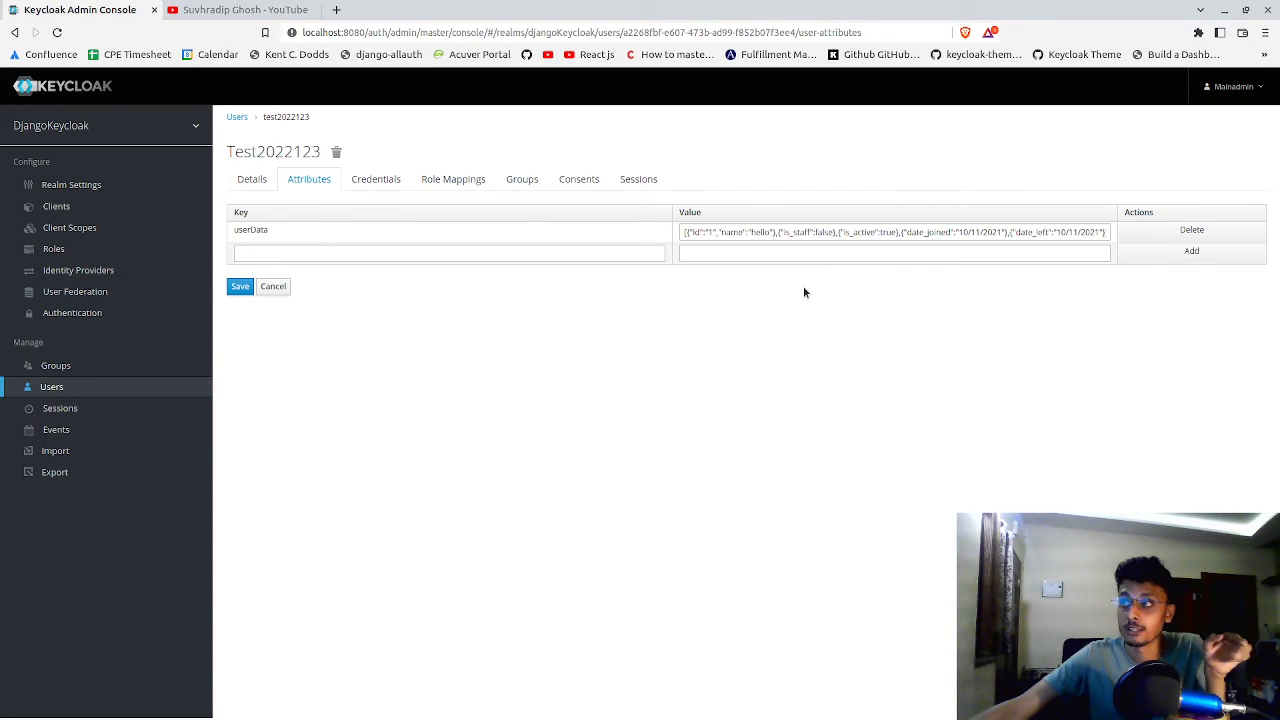
click(810, 233)
triple_click(808, 231)
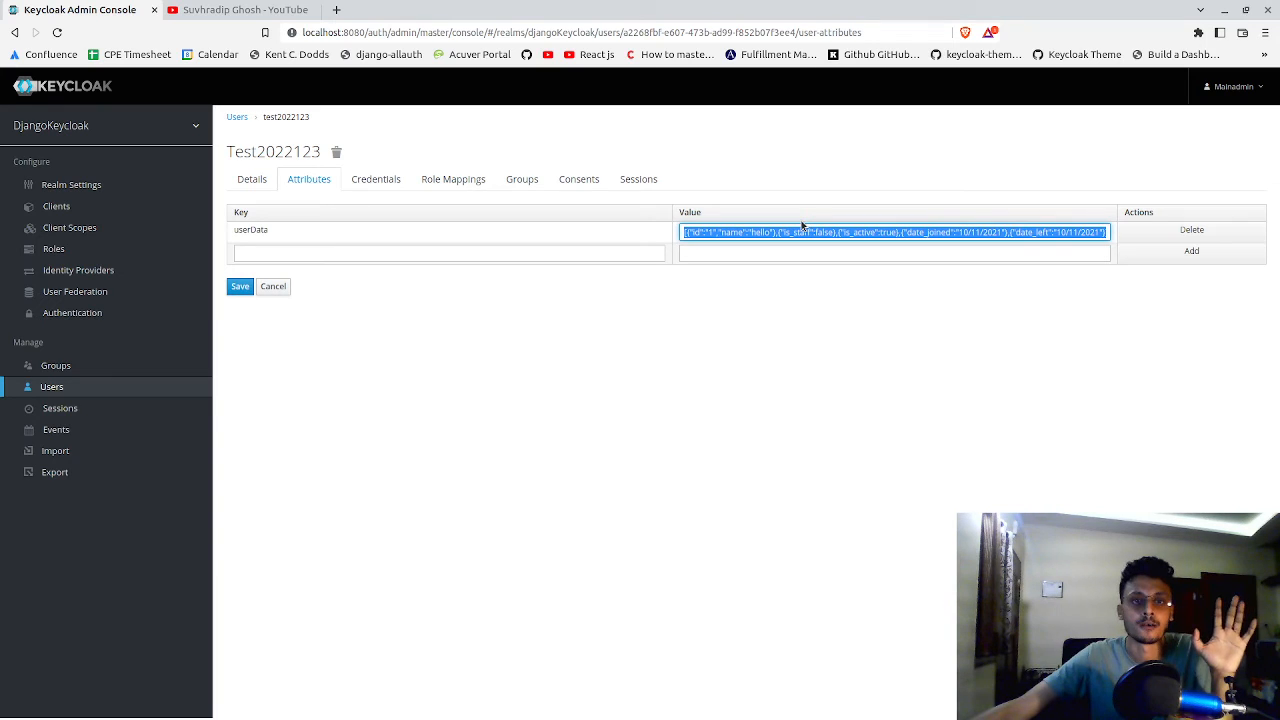
click(710, 334)
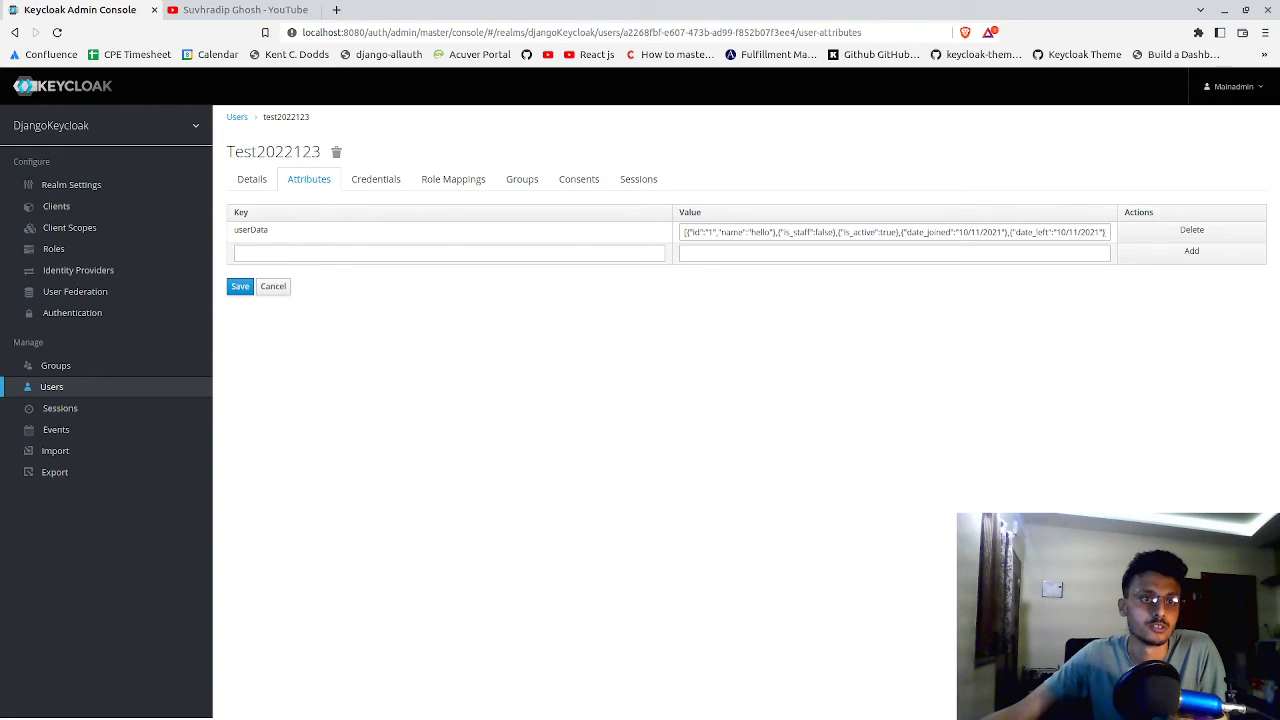
Switch to Postman and append the query string ?id= to the POST users request's URL
key(alt+Tab)
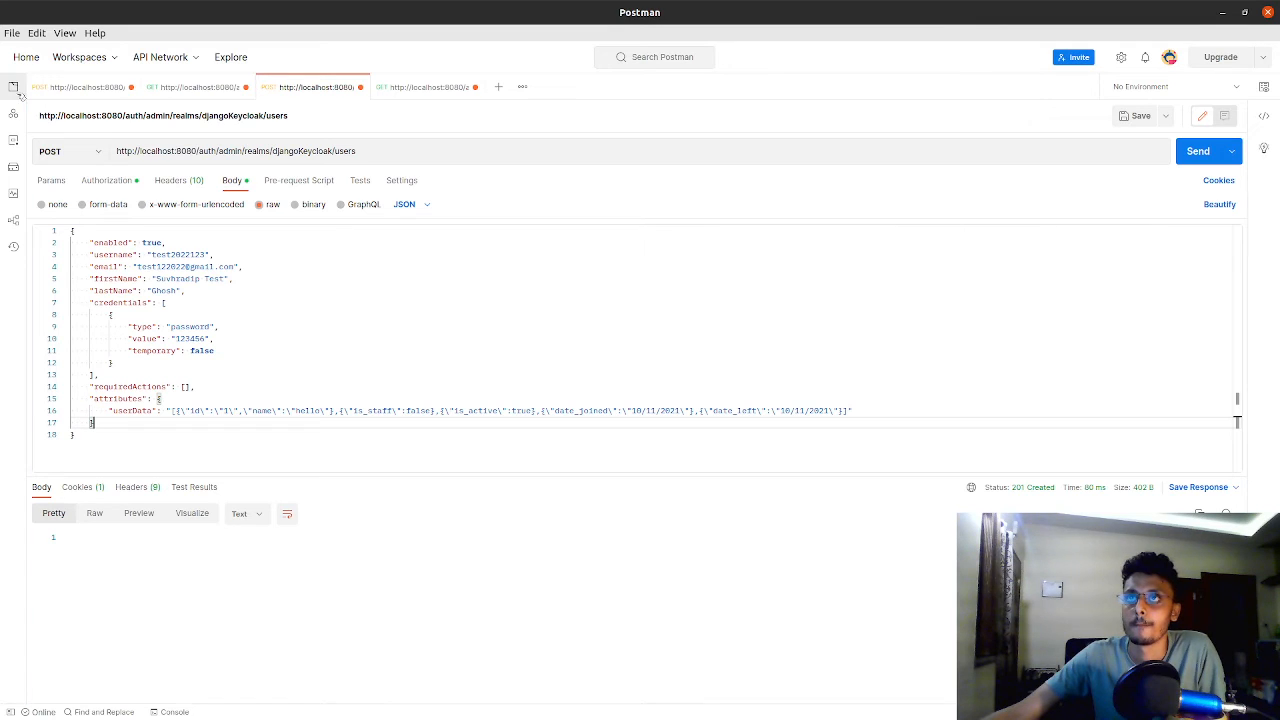
triple_click(396, 155)
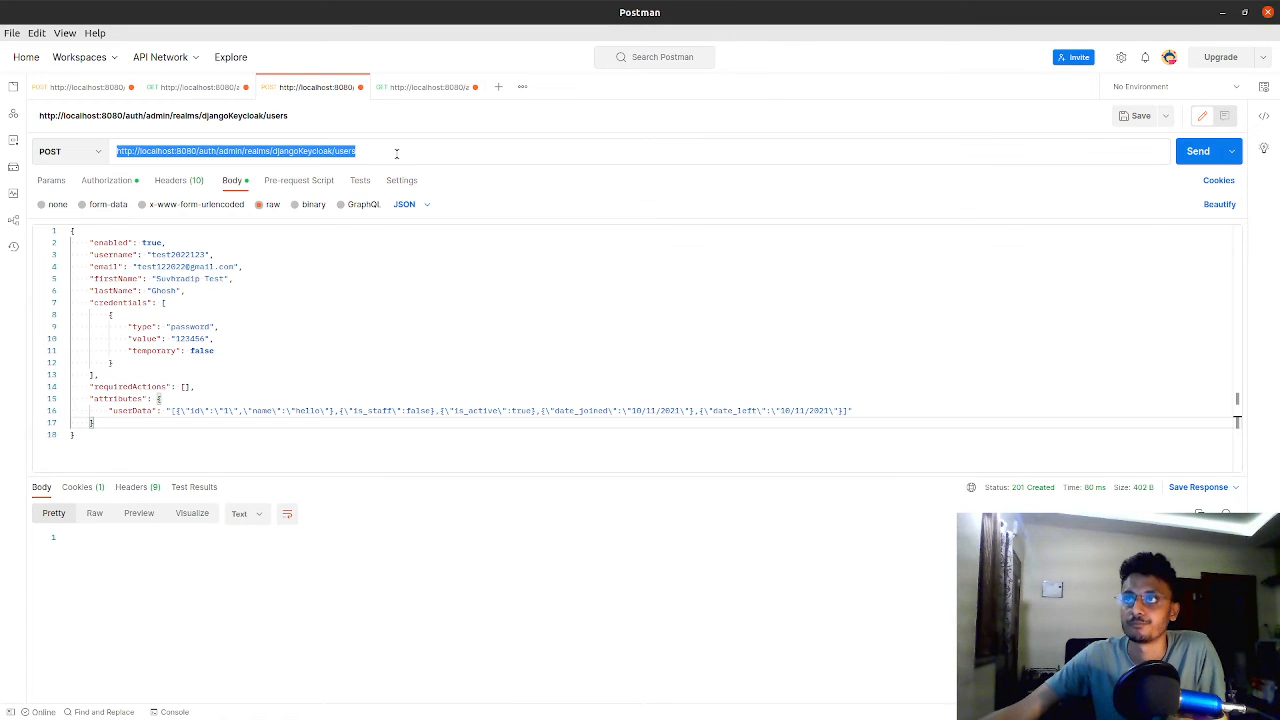
click(396, 154)
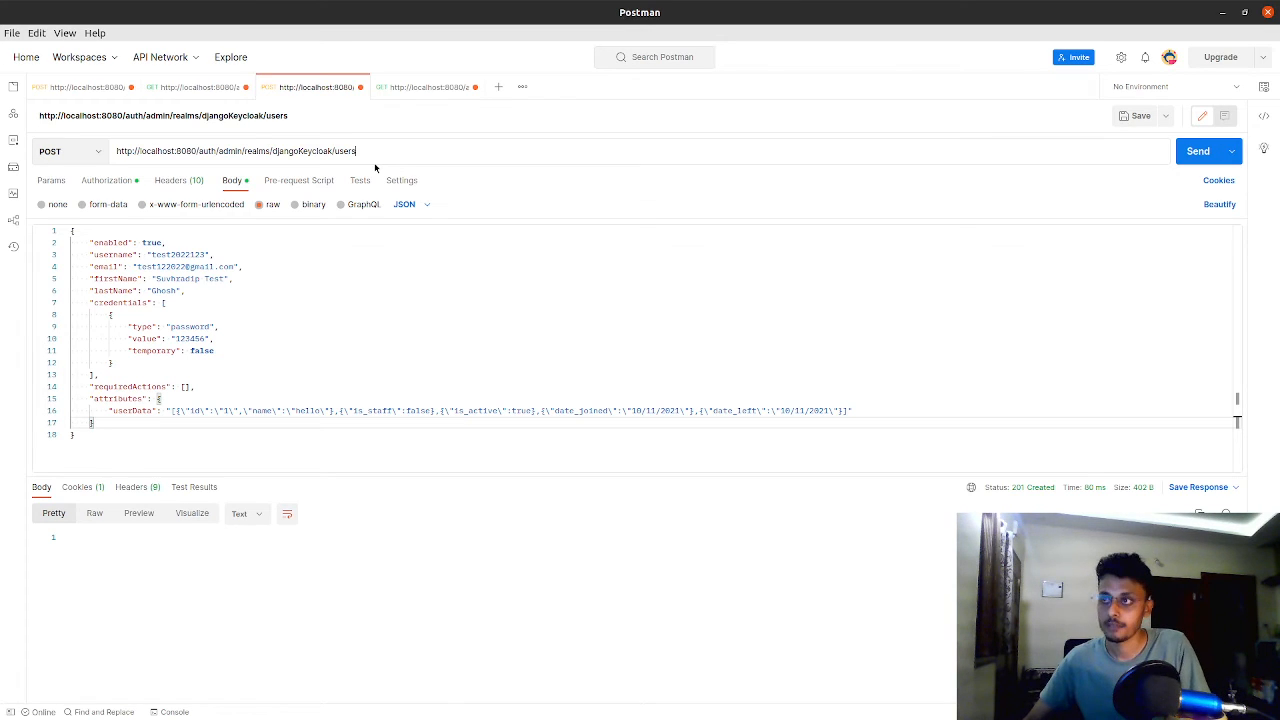
text(?id=)
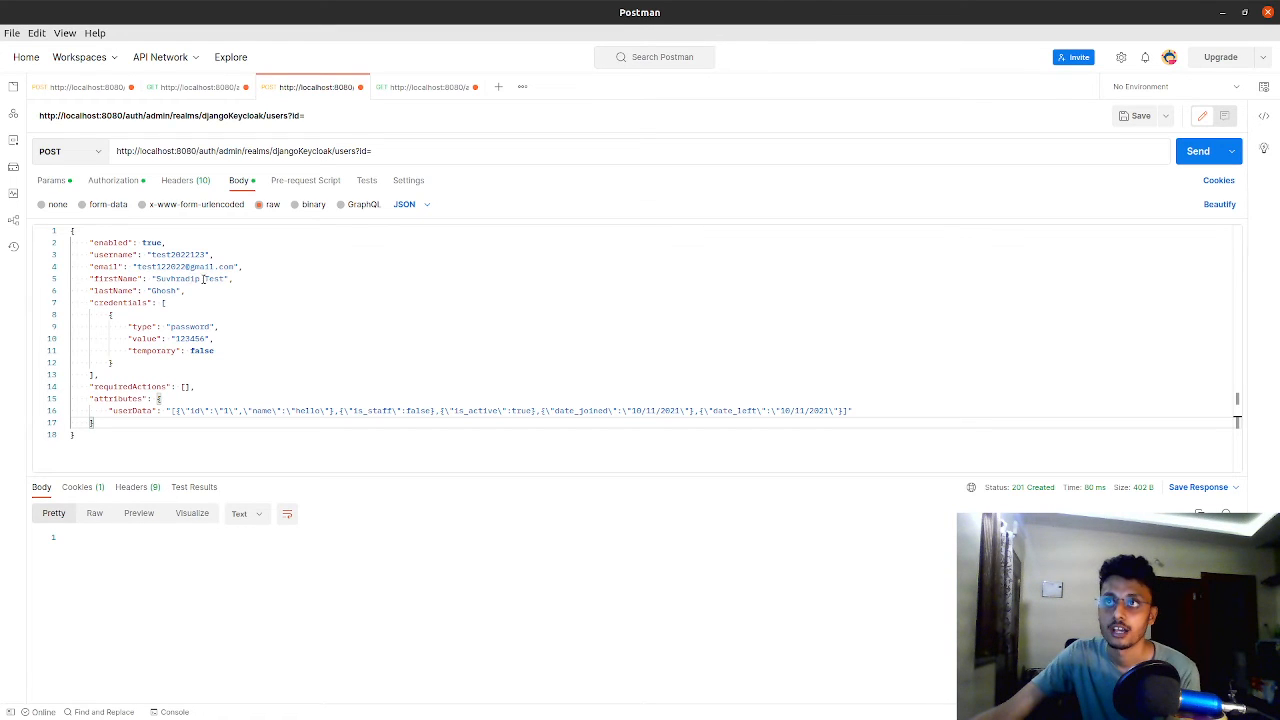
Try to list the realm users by pasting the existing access token into the GET users request, sending it and checking the response
click(191, 90)
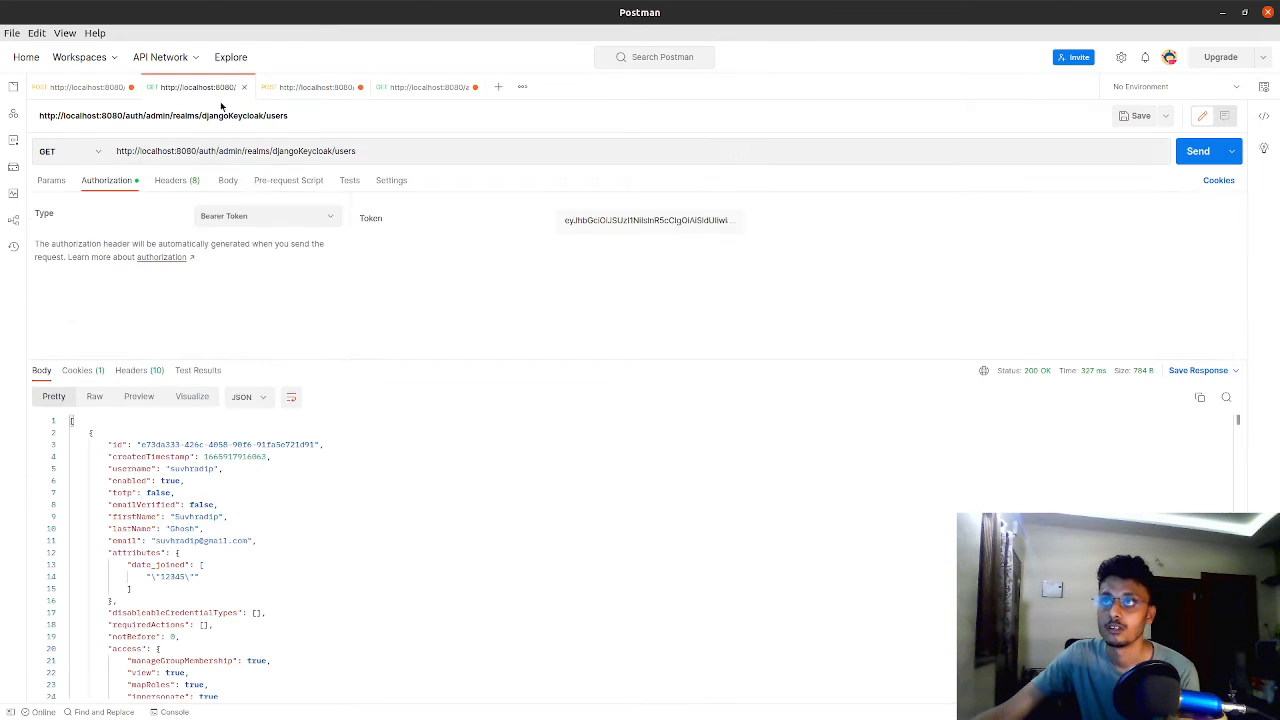
click(89, 87)
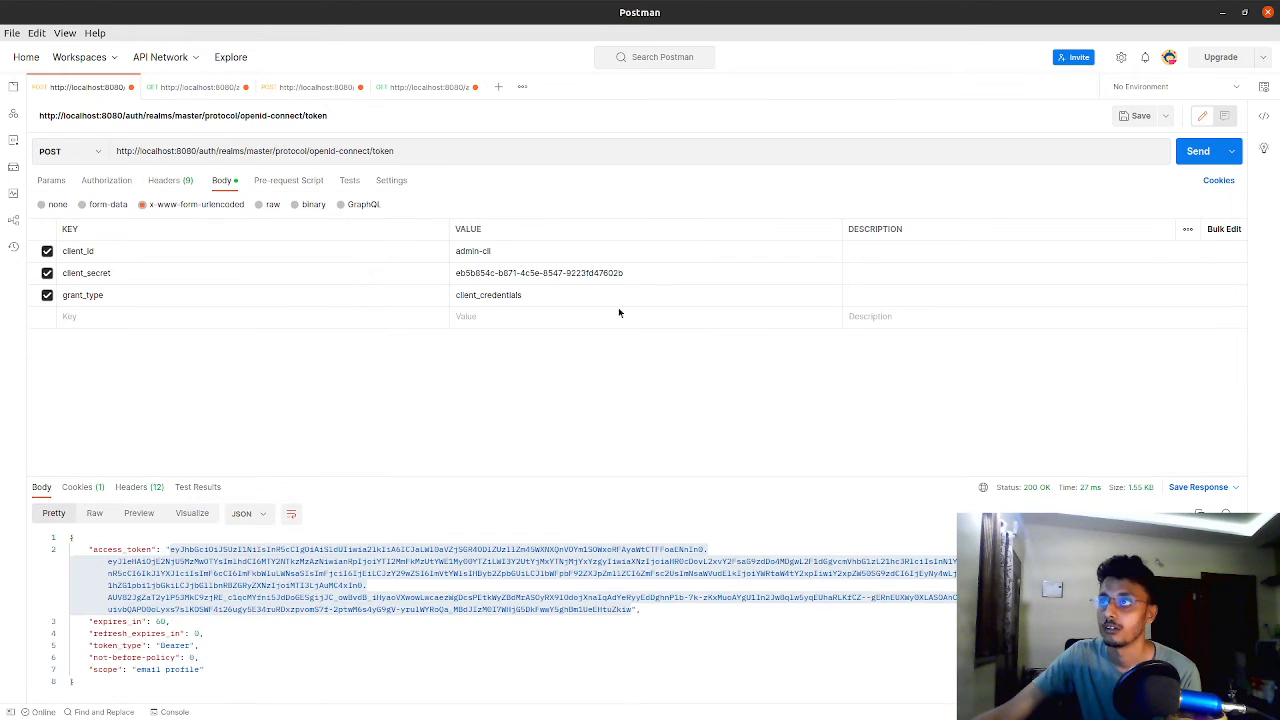
right_click(426, 570)
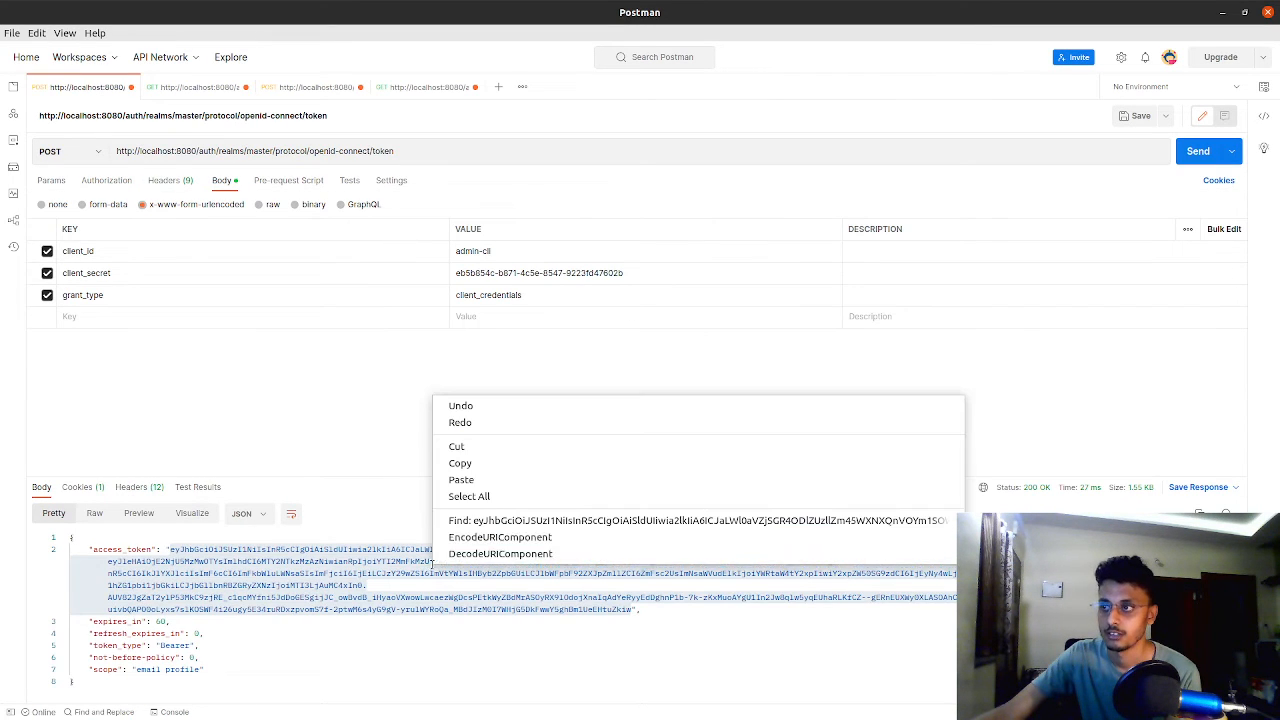
click(469, 468)
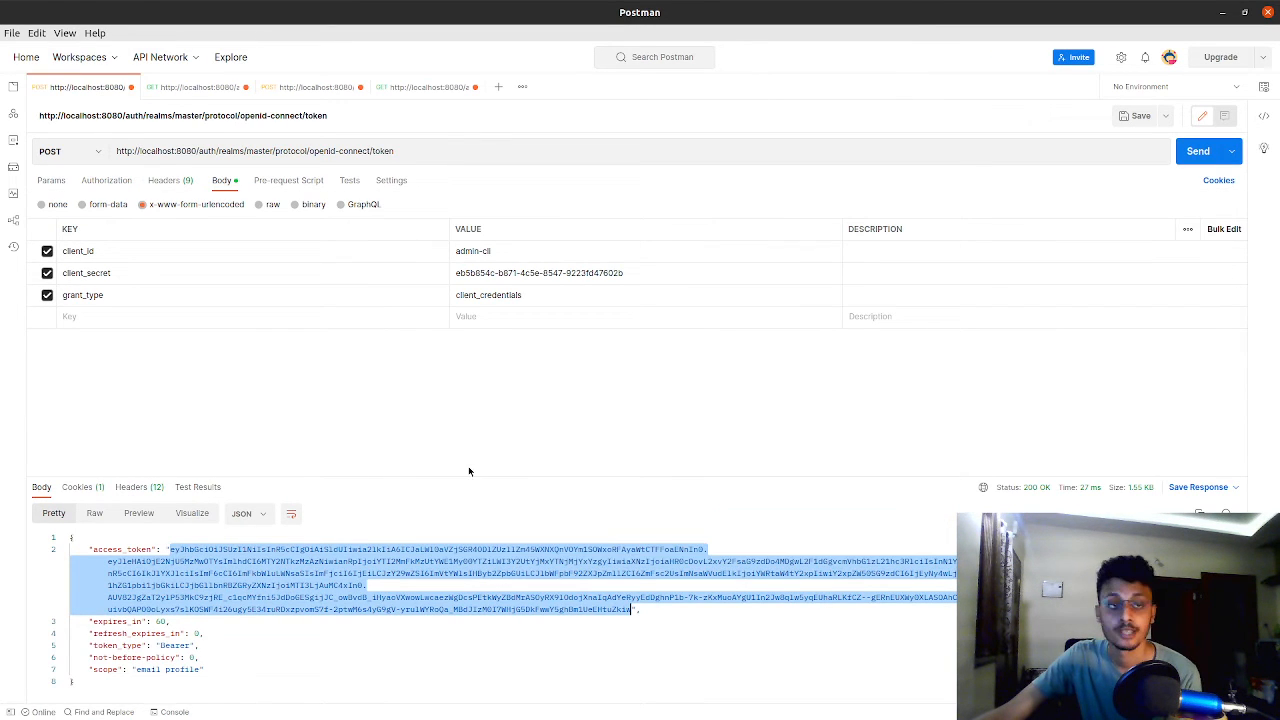
click(207, 91)
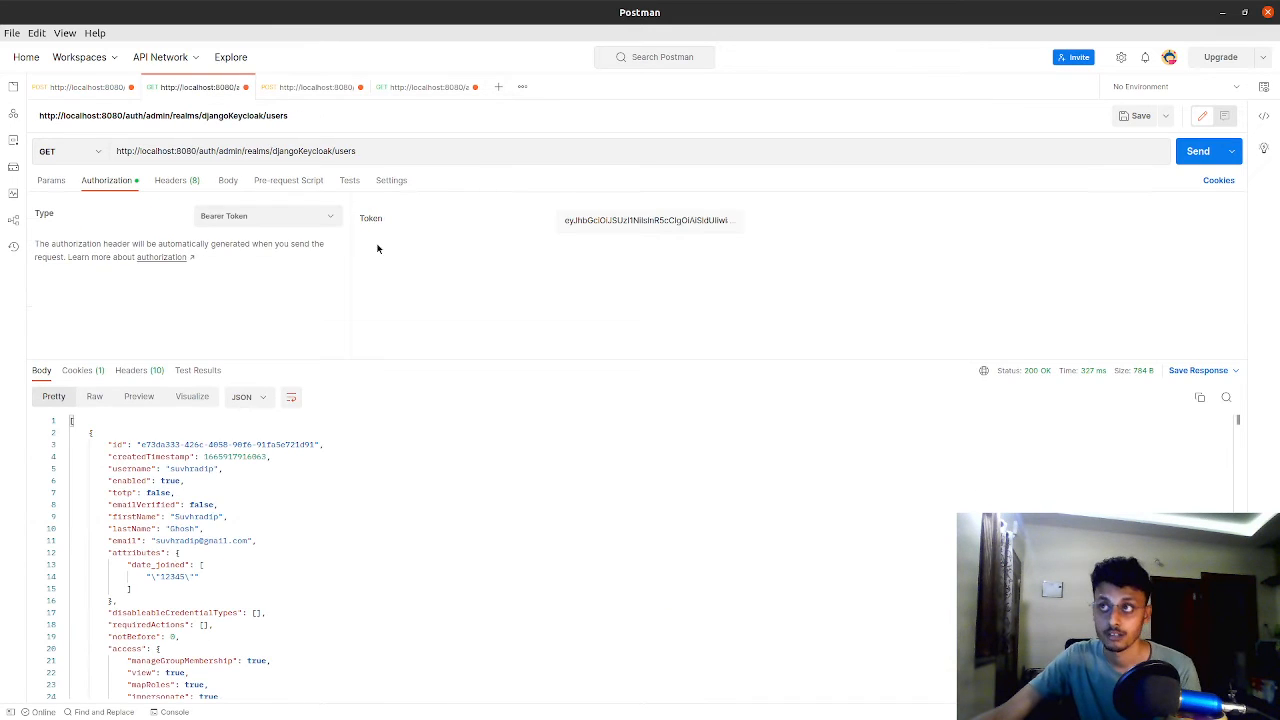
click(607, 218)
key(ctrl+v)
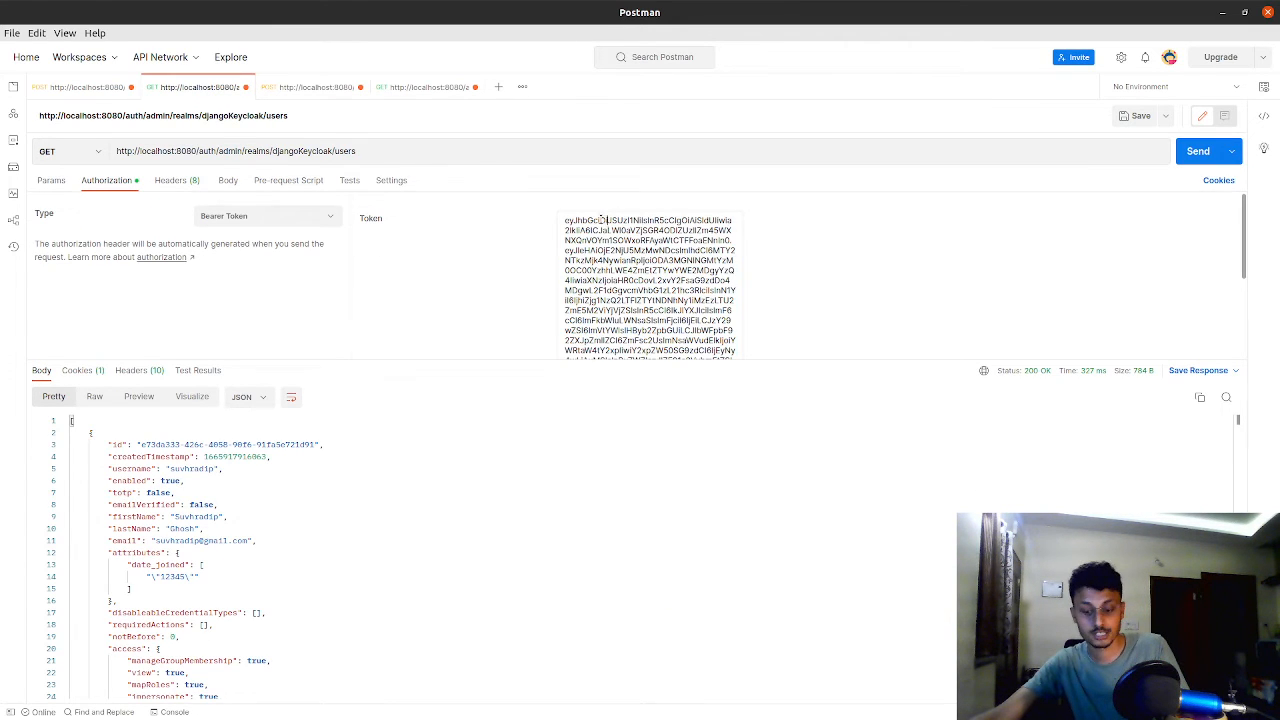
key(ctrl+a)
click(1195, 151)
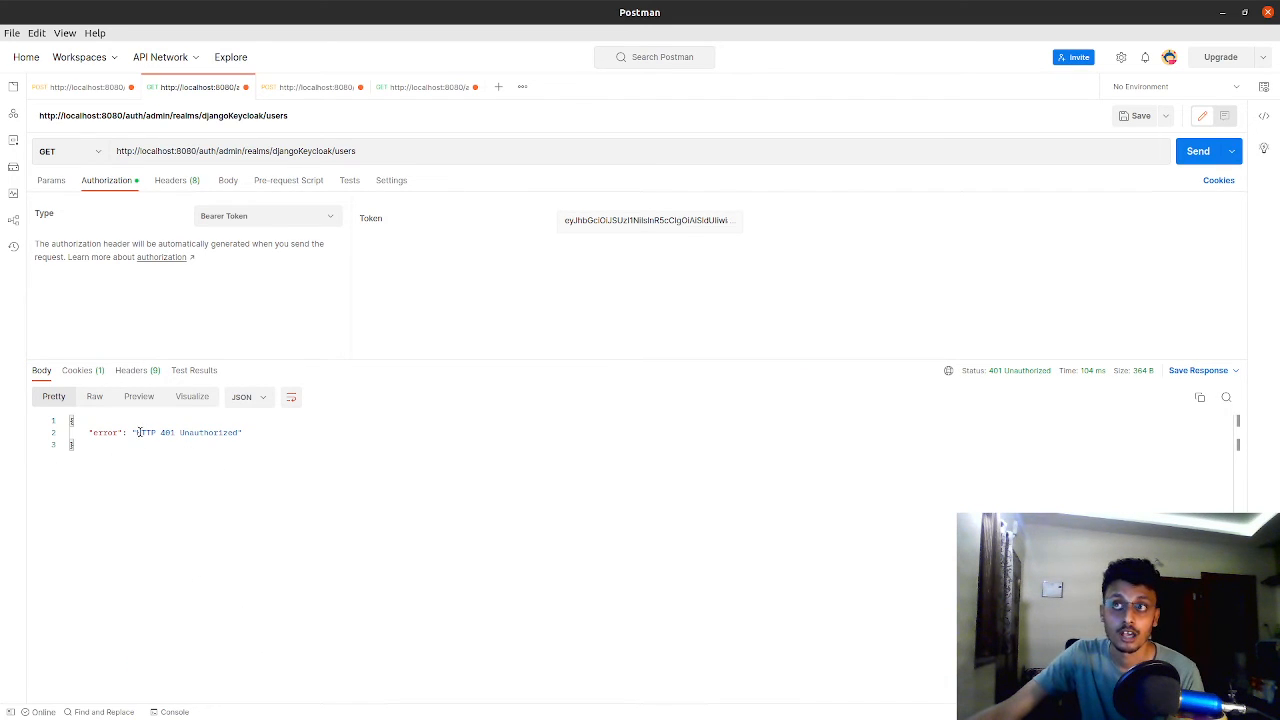
drag(139, 432, 235, 441)
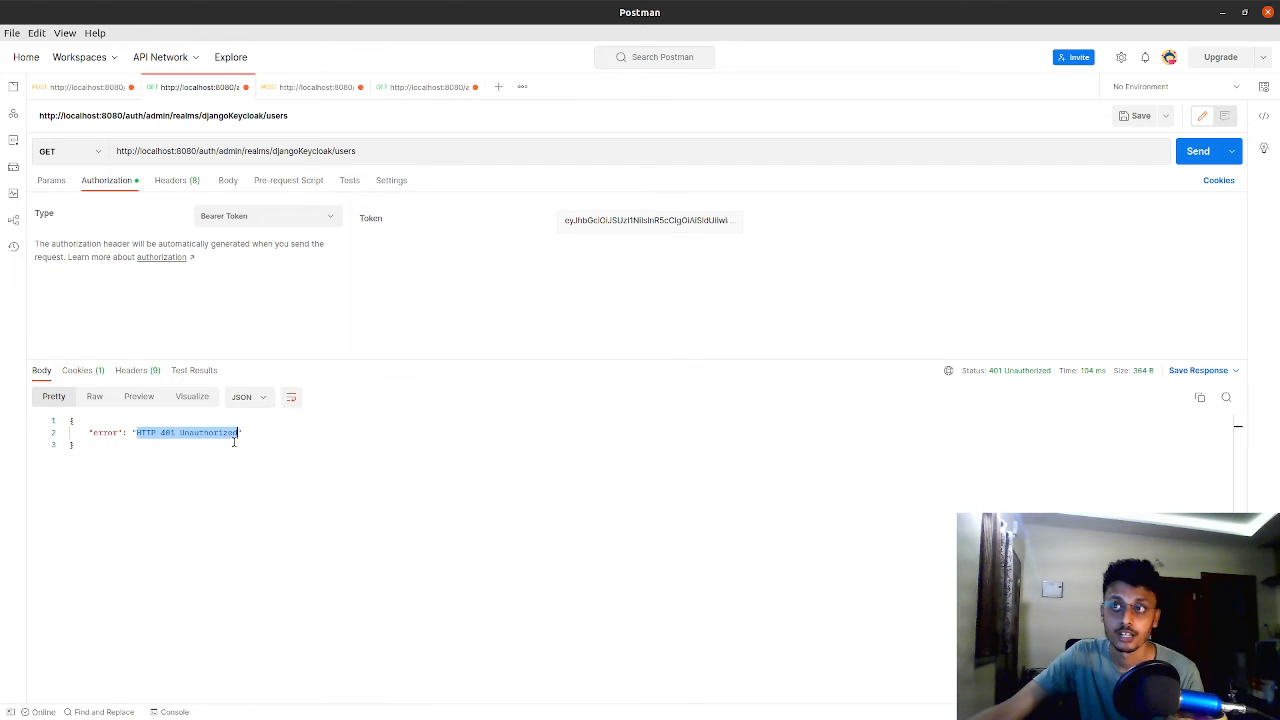
Request a fresh admin-cli access token from the master realm's token endpoint and select its value for copying
click(93, 89)
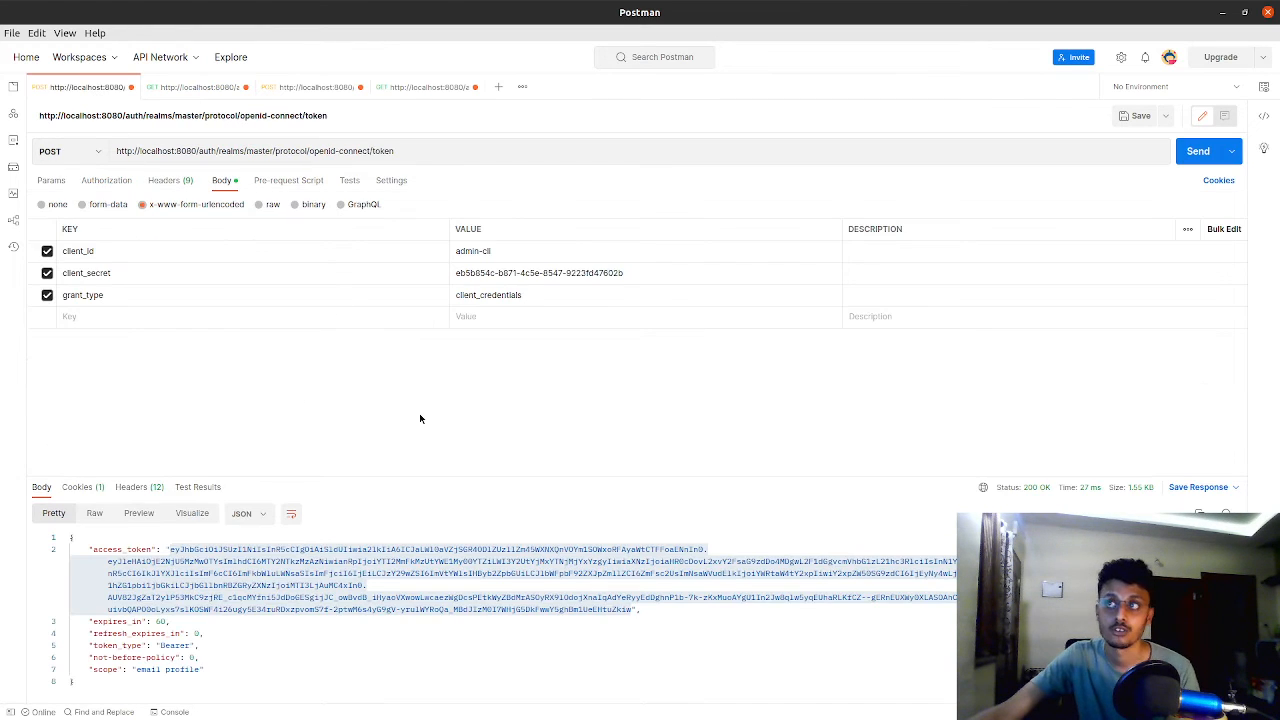
click(1196, 155)
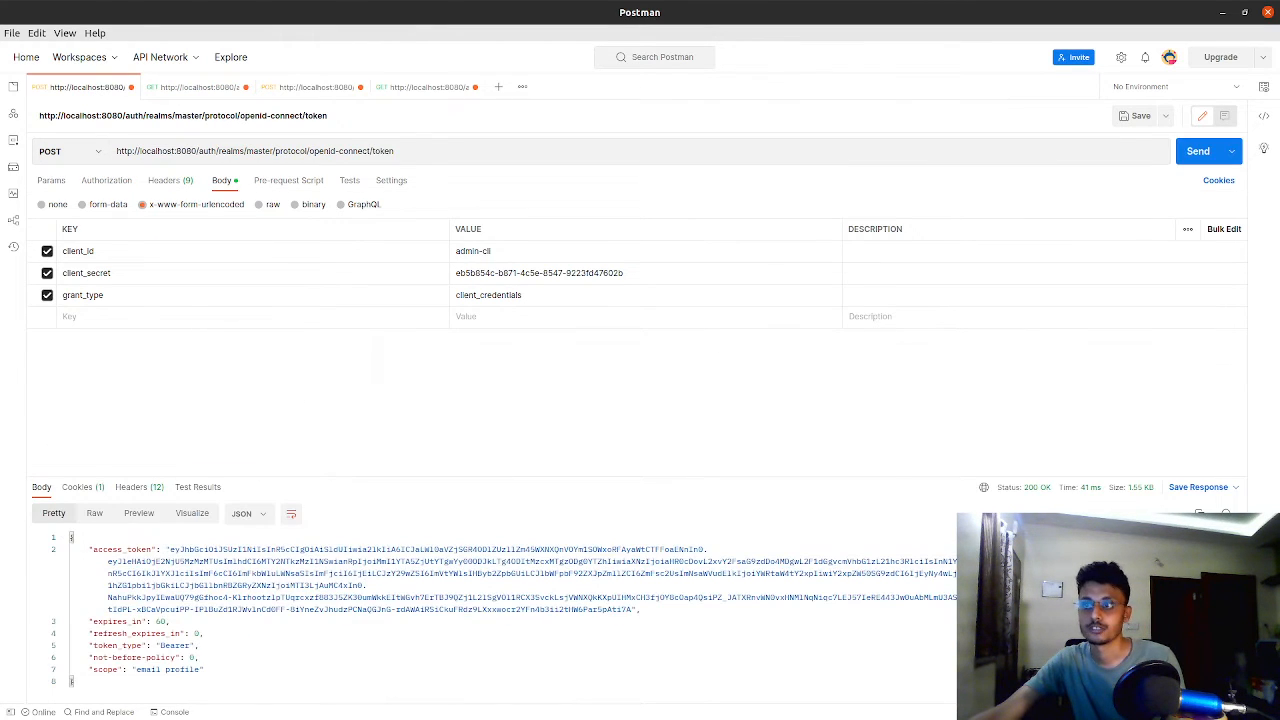
drag(168, 550, 628, 608)
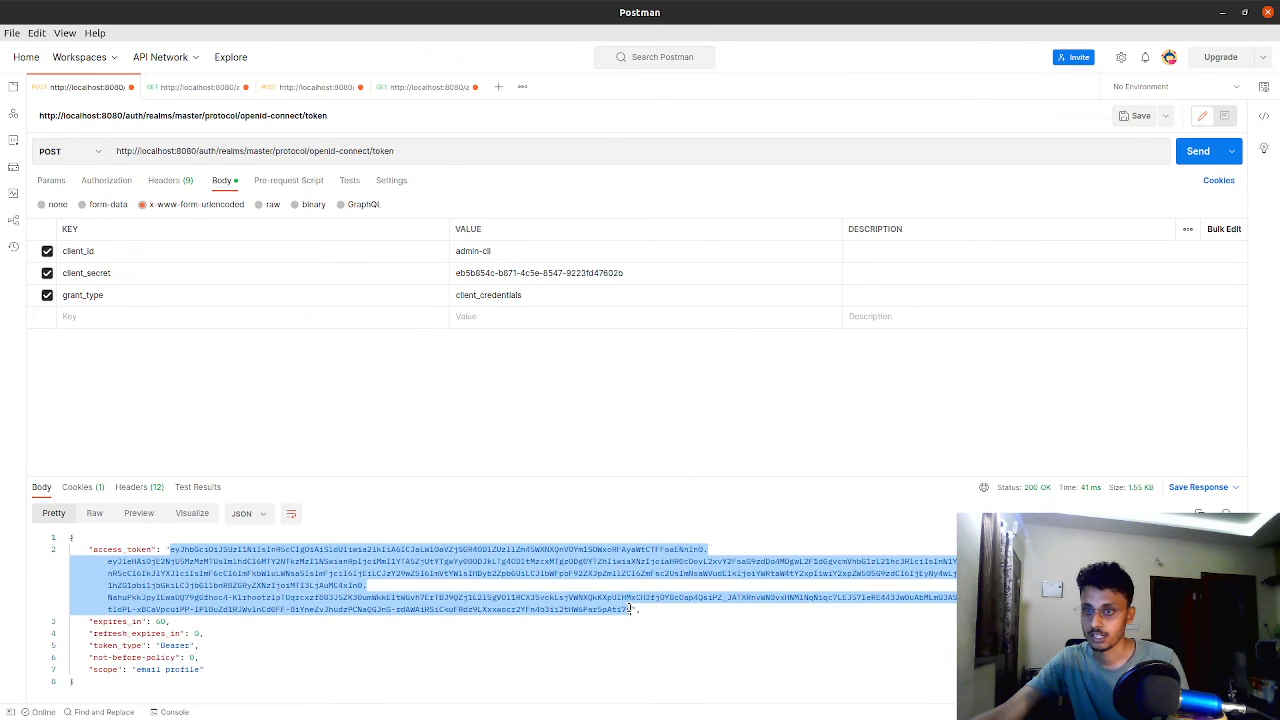
Replace the bearer token of the GET users request with the fresh access token and send the request
click(292, 90)
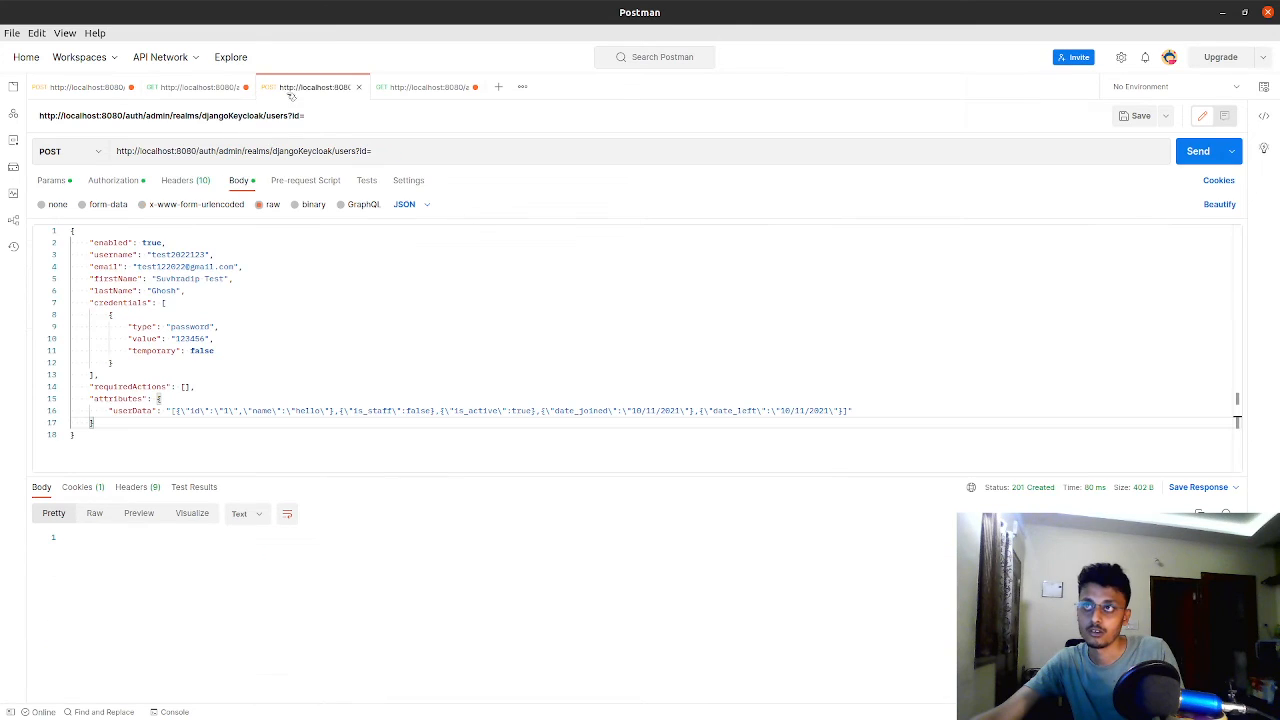
click(212, 90)
click(601, 219)
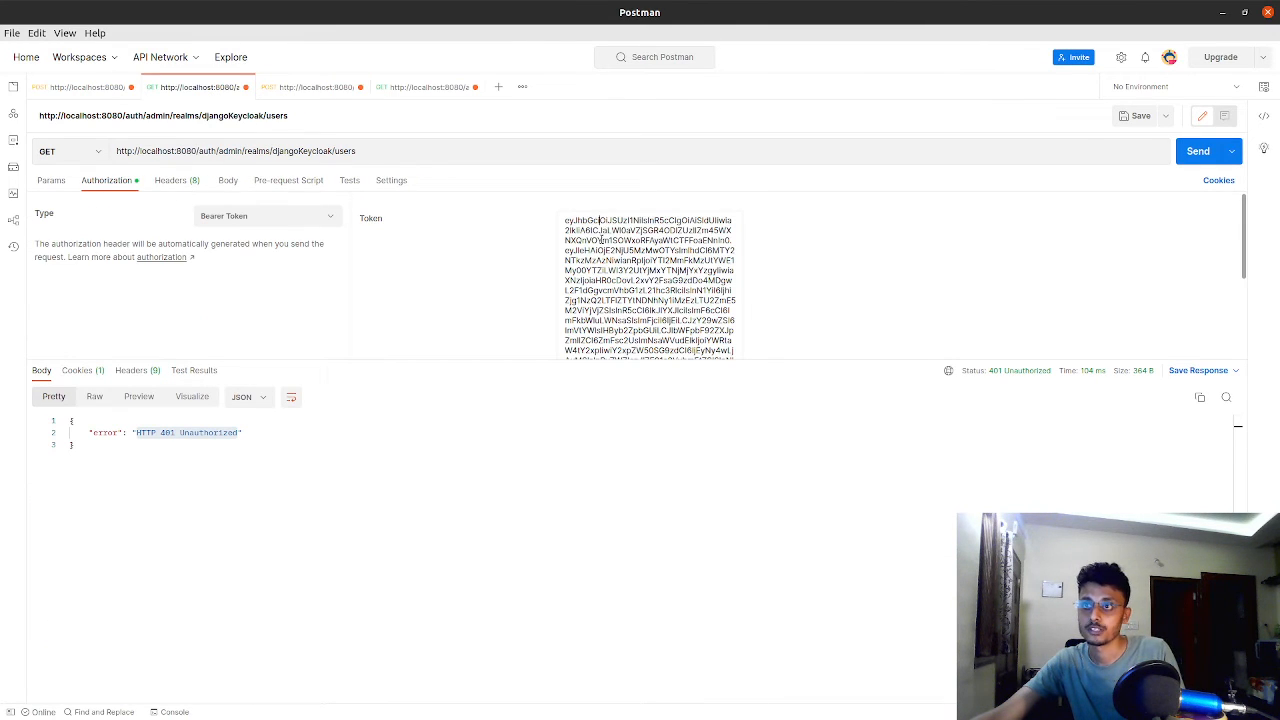
key(ctrl+a)
key(ctrl+v)
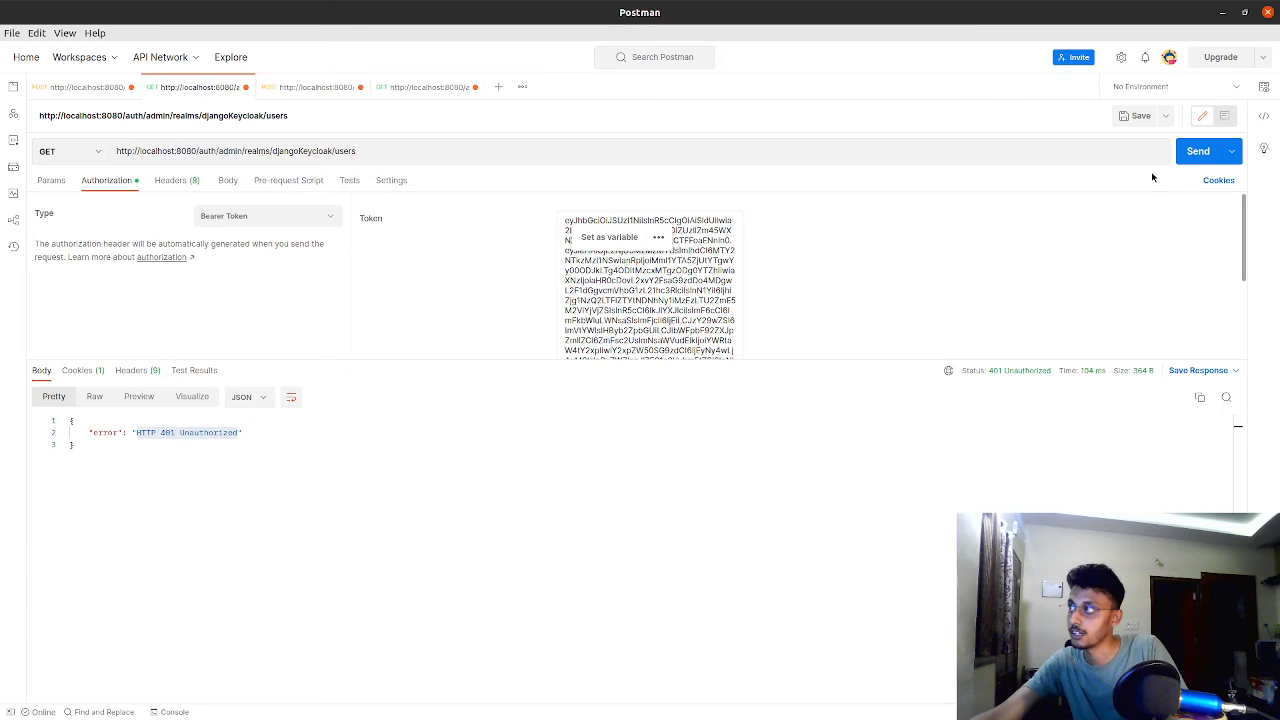
click(1189, 162)
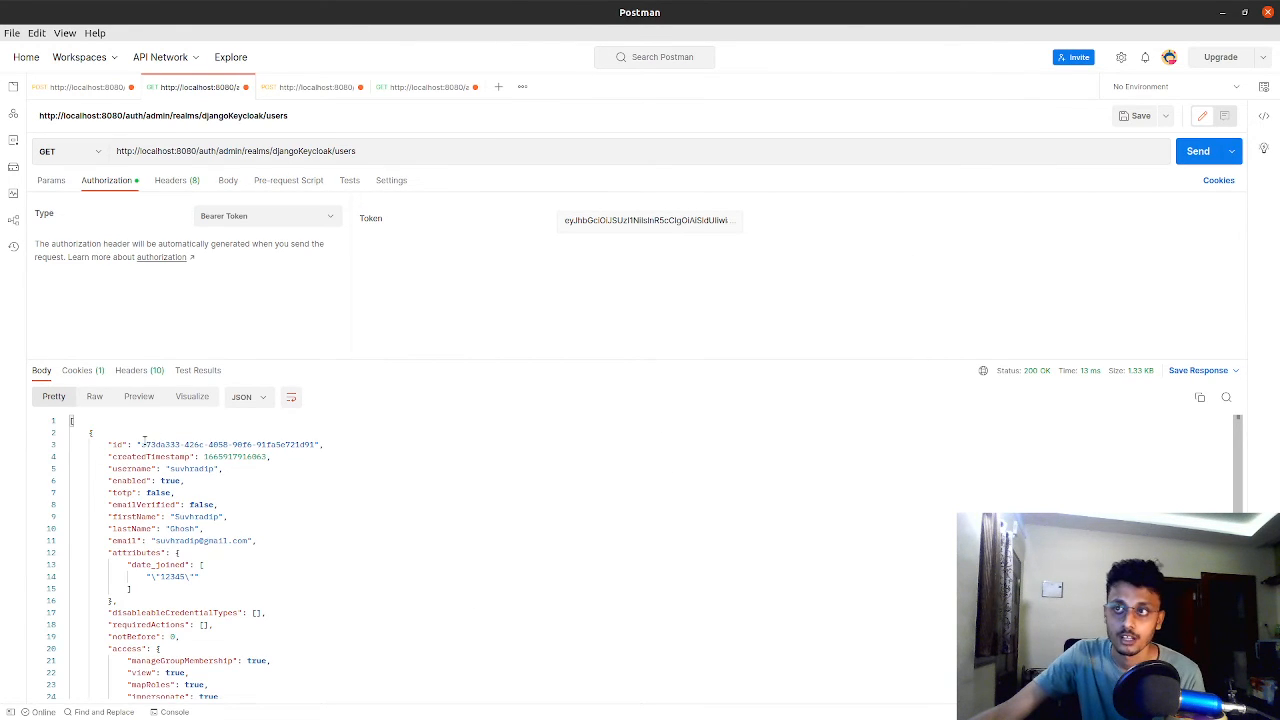
Copy the first user's id from the response and paste it as the id parameter in the POST users URL
drag(141, 444, 315, 444)
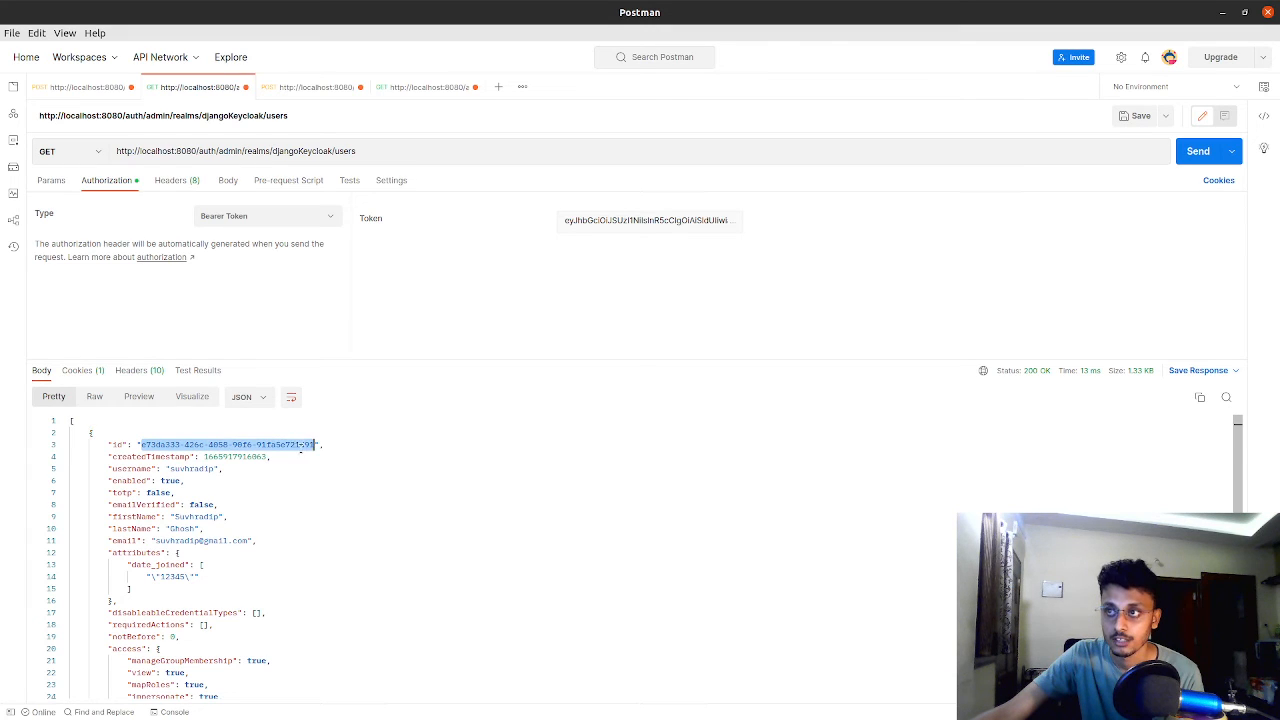
right_click(303, 447)
click(318, 516)
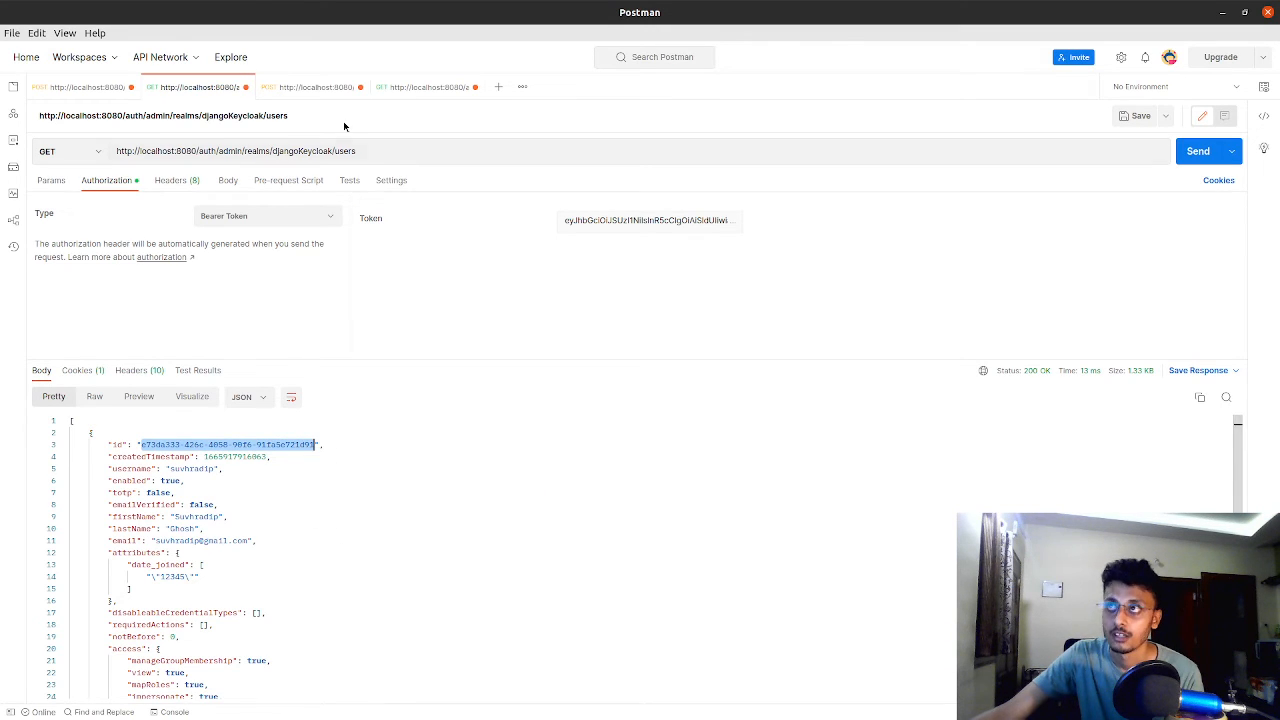
click(308, 87)
click(406, 151)
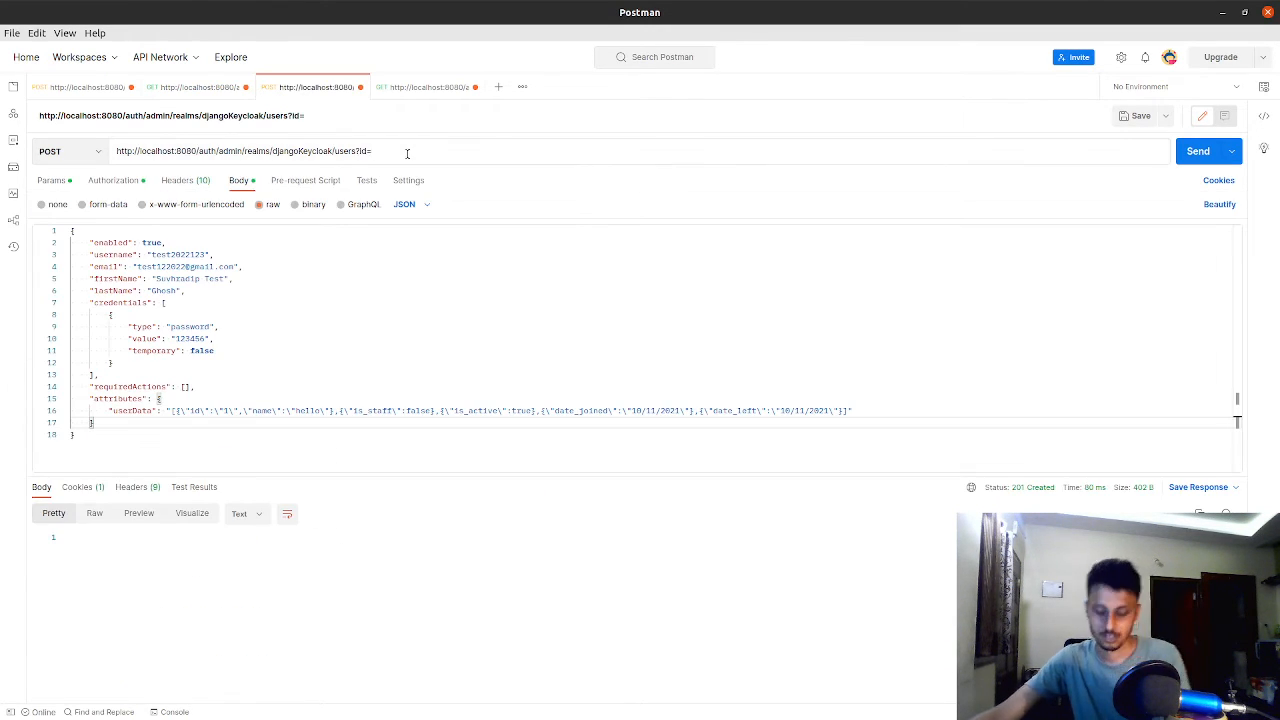
key(ctrl+v)
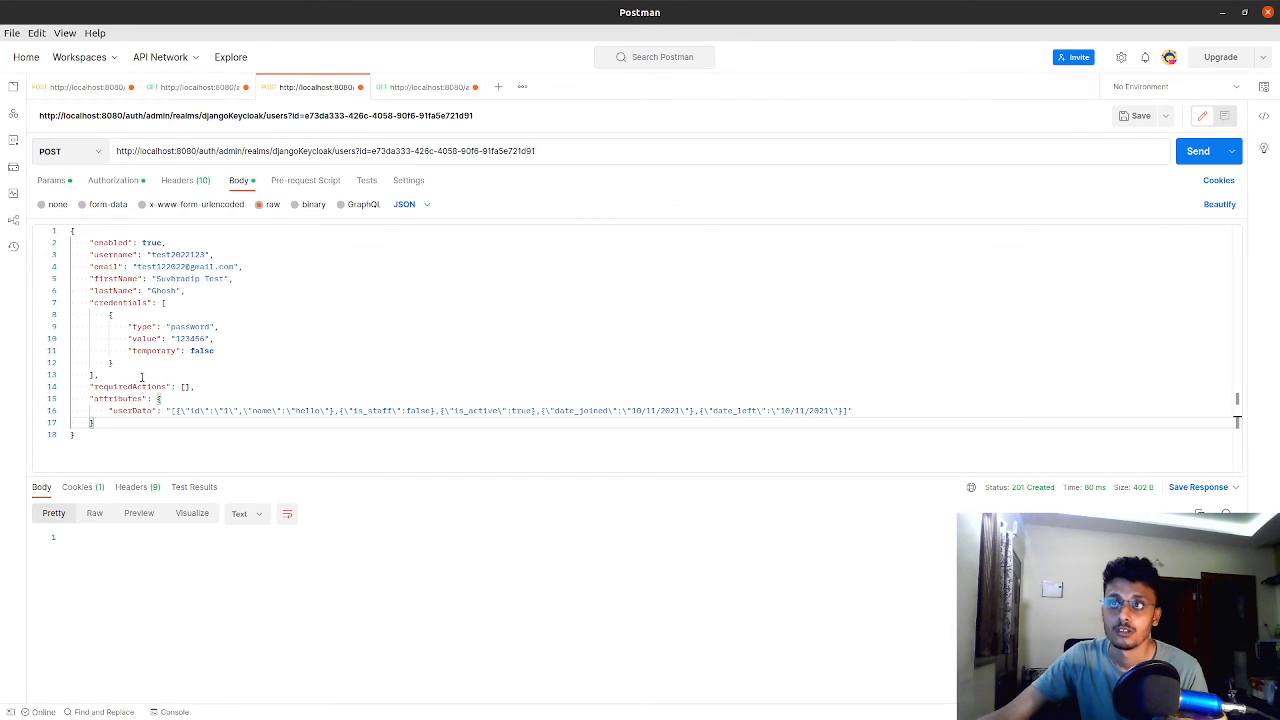
Delete everything from enabled through requiredActions in the POST request's JSON body, keeping only the attributes block with userData
drag(205, 385, 44, 247)
key(BackSpace)
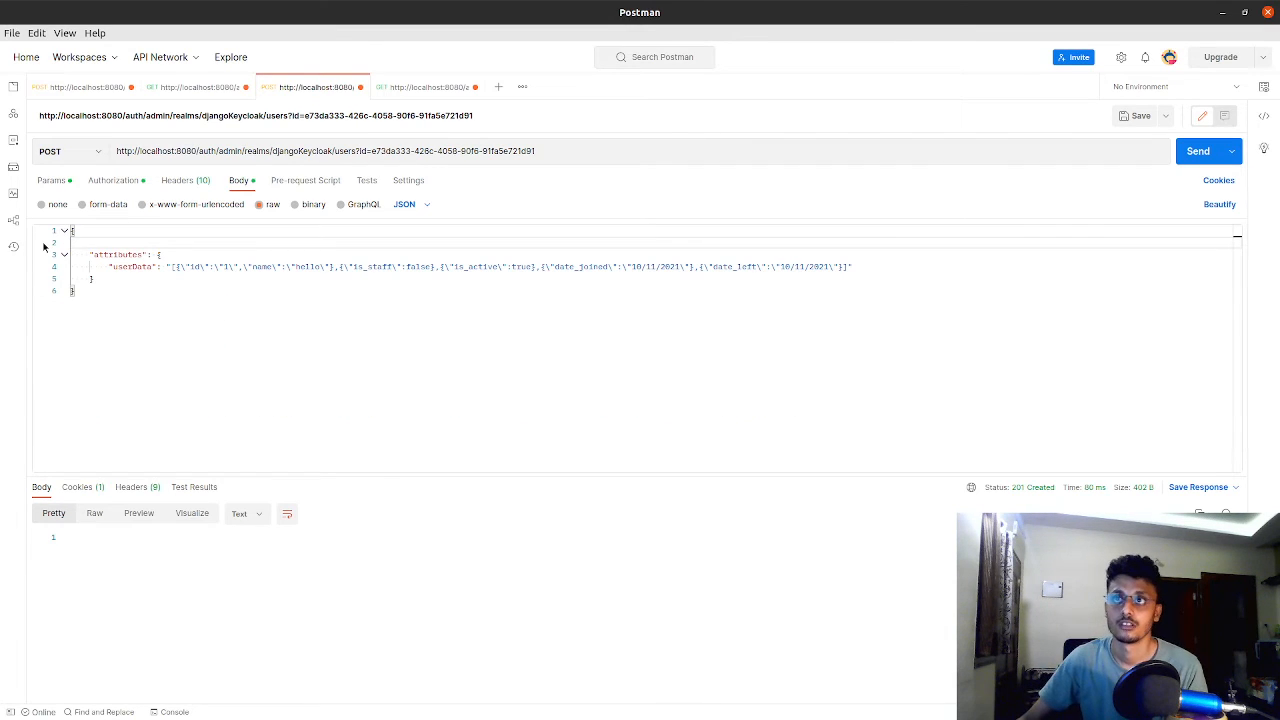
key(BackSpace)
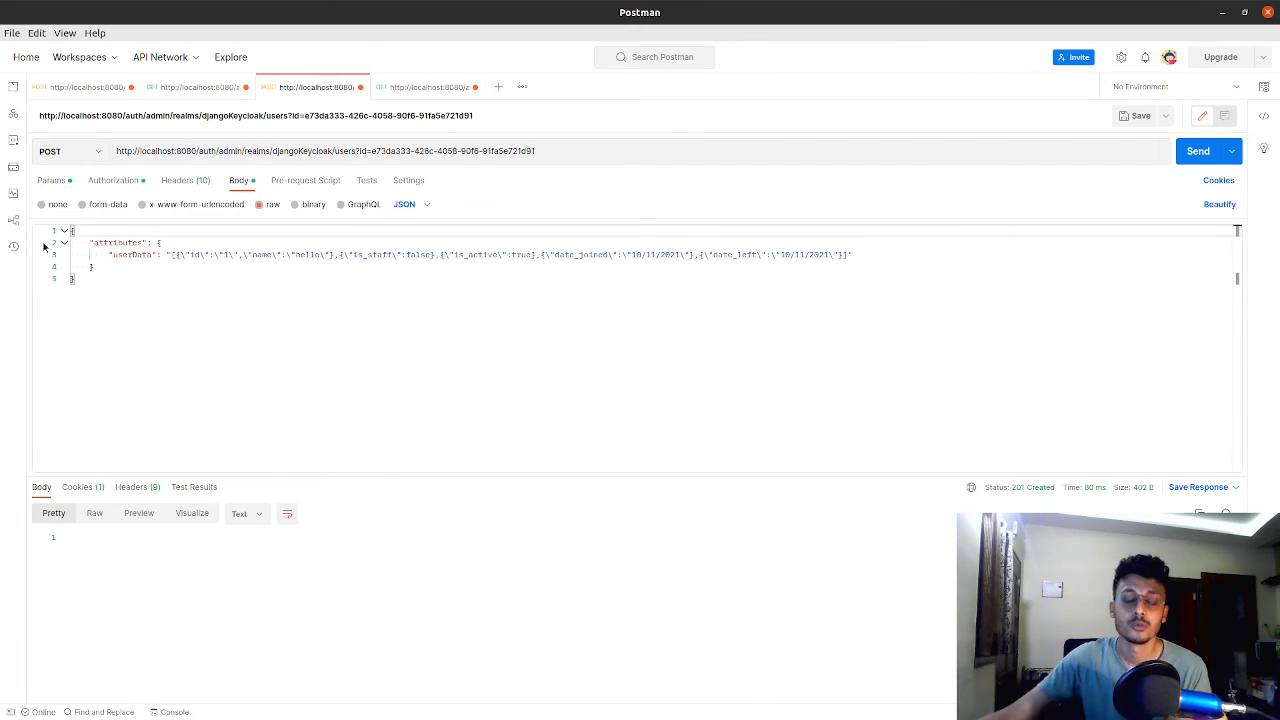
Switch to the Keycloak console and view the first user's attributes in the DjangoKeycloak realm
key(alt+Tab)
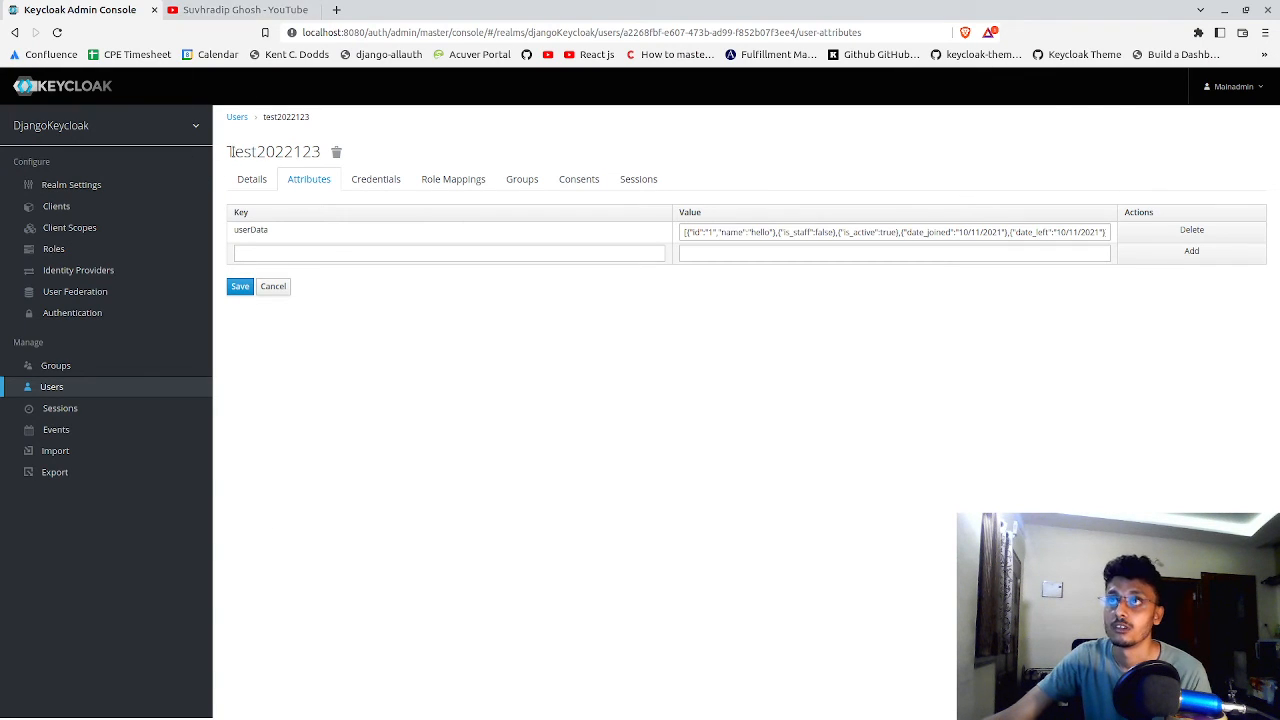
click(85, 385)
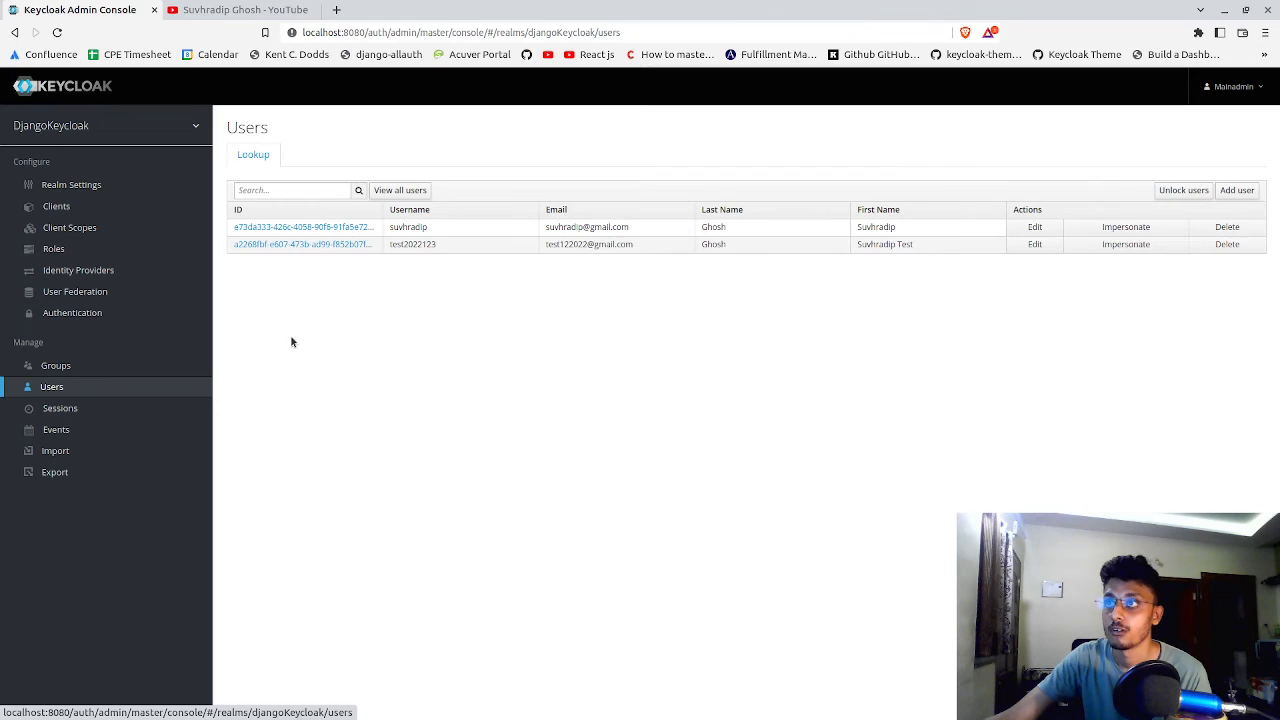
click(350, 226)
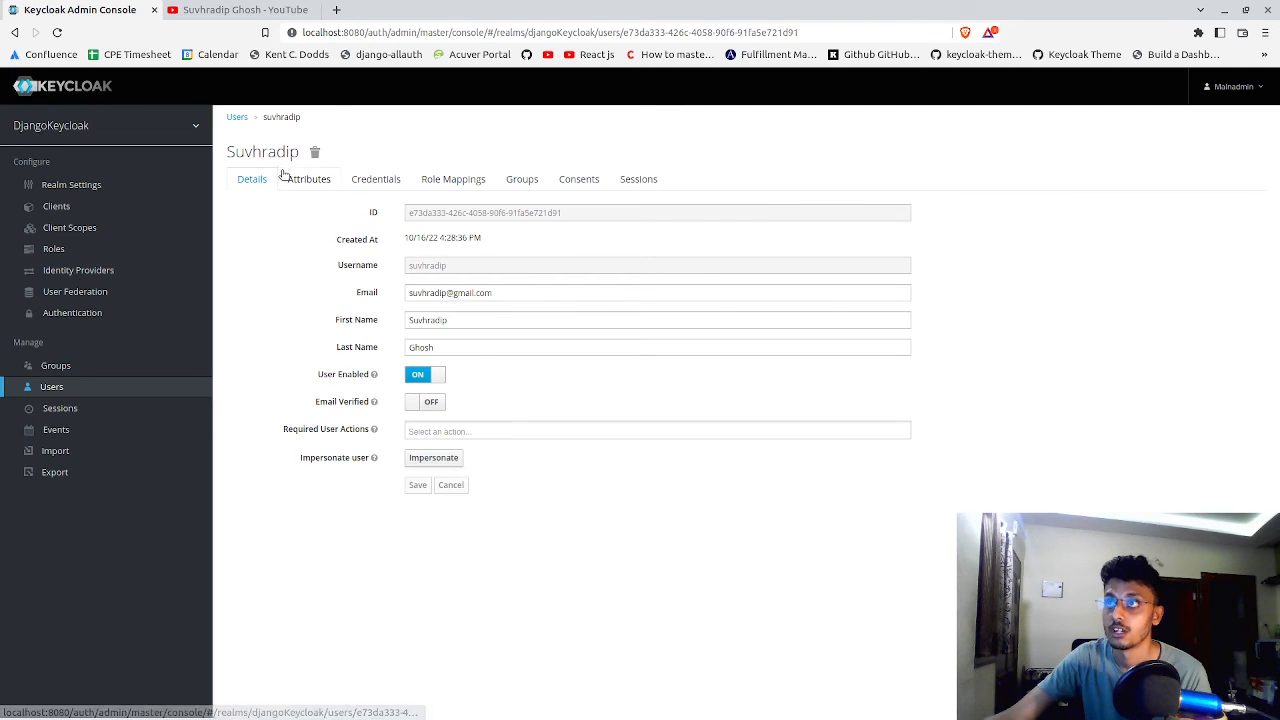
click(355, 179)
click(305, 179)
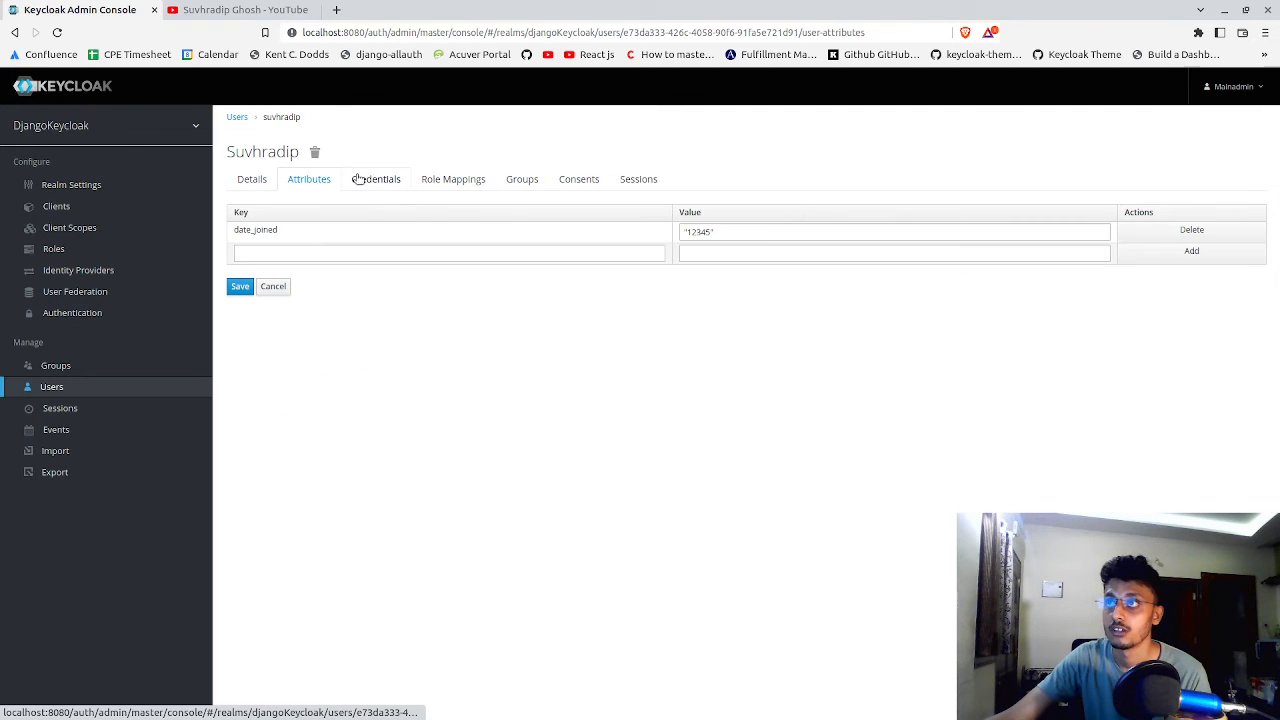
Switch back to Postman and restore the deleted enabled through requiredActions fields in the POST request's JSON body
triple_click(740, 232)
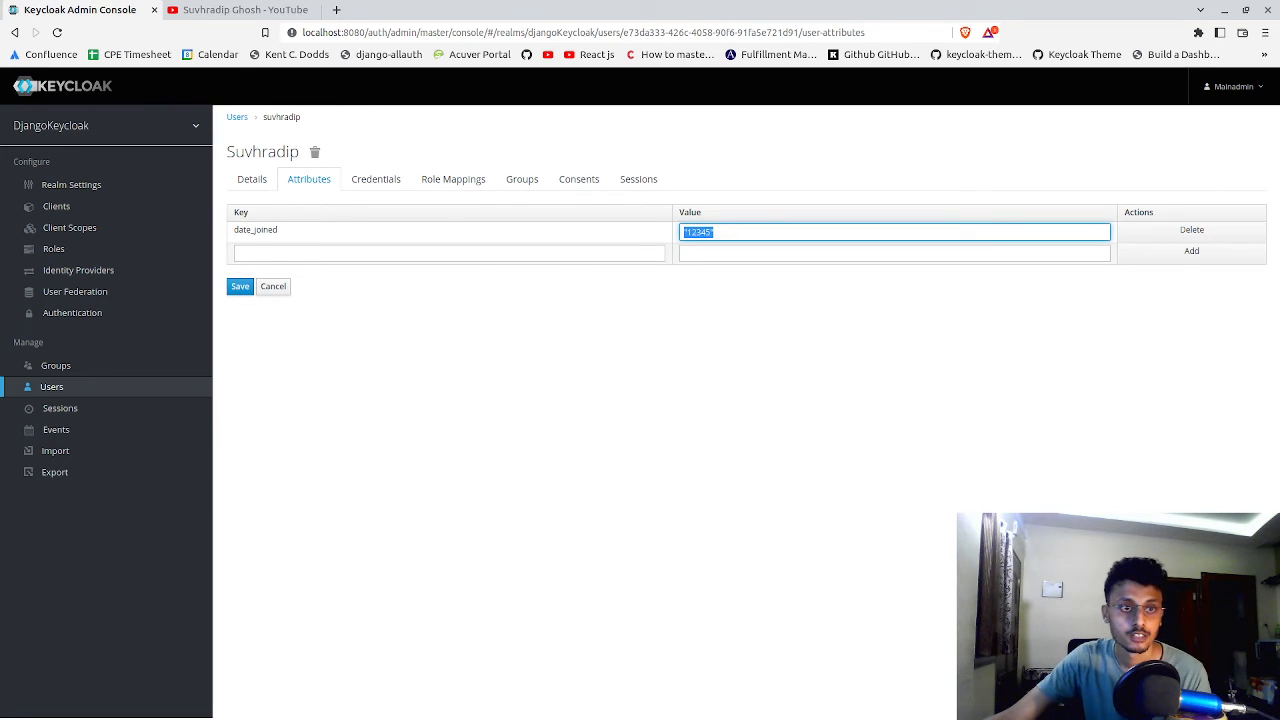
key(alt+Tab)
click(378, 402)
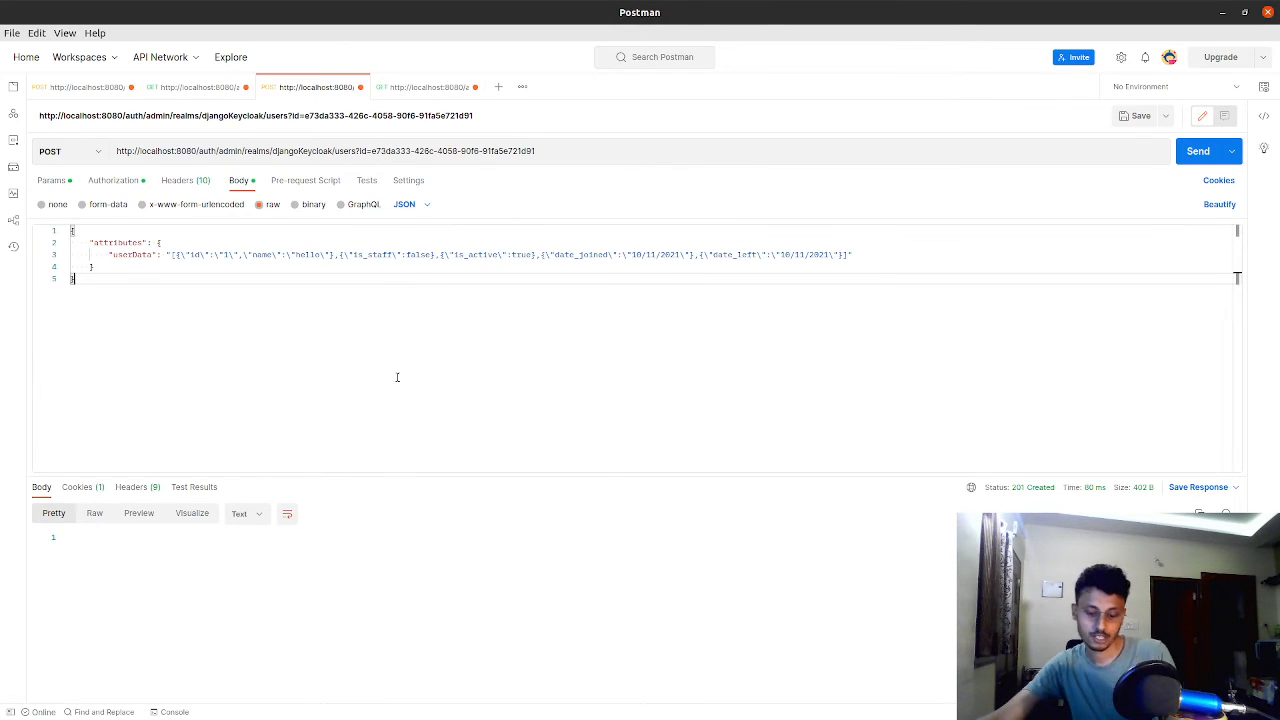
key(ctrl+Home)
key(End)
key(Return)
key(ctrl+v)
click(355, 362)
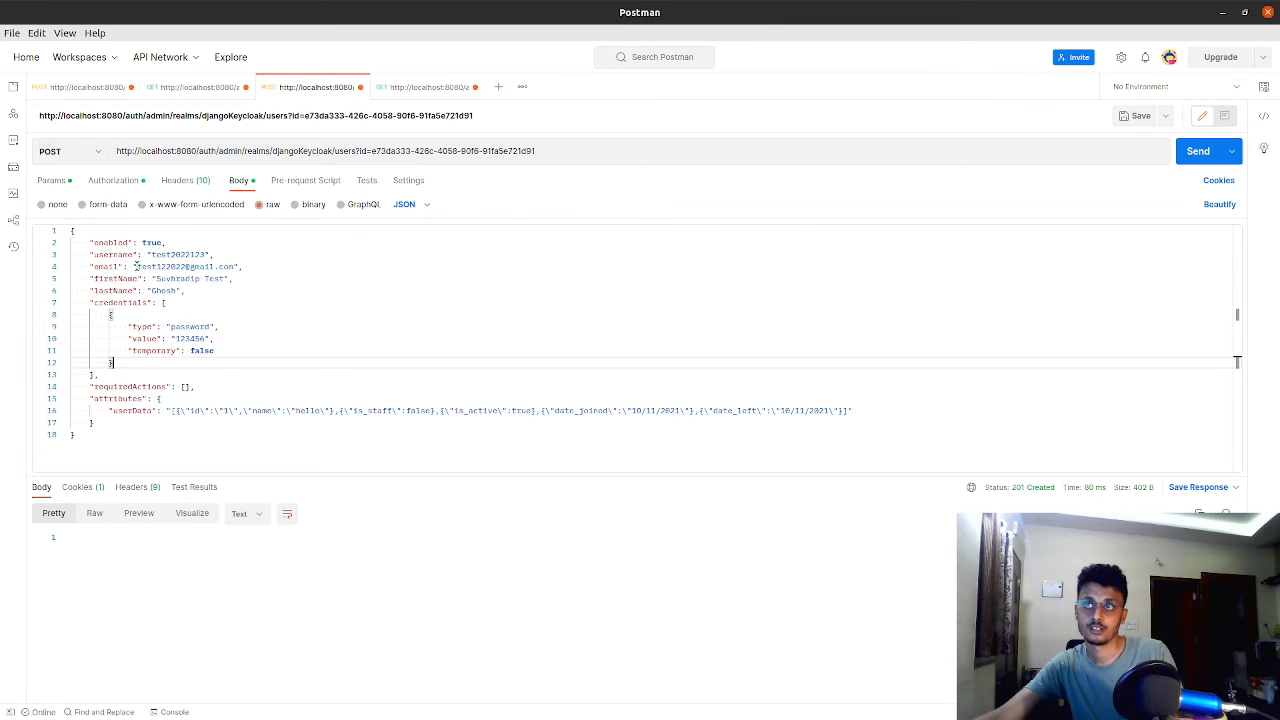
click(140, 266)
click(176, 278)
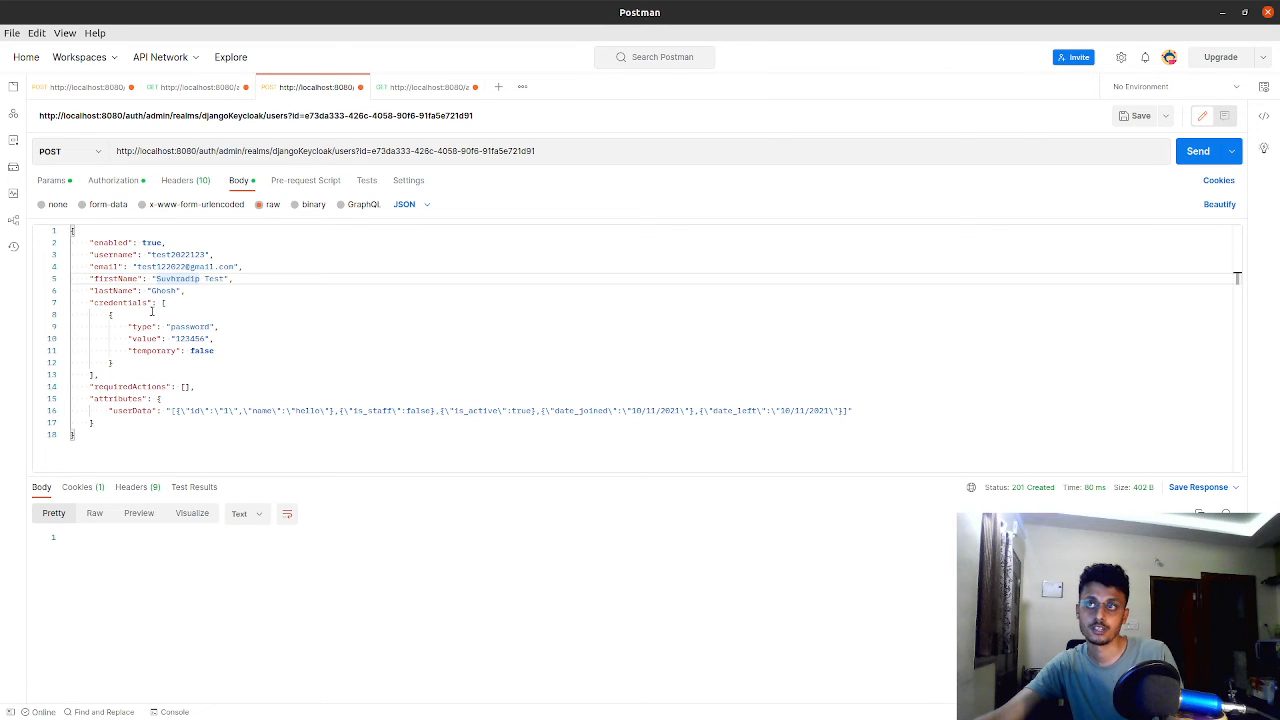
drag(137, 266, 194, 266)
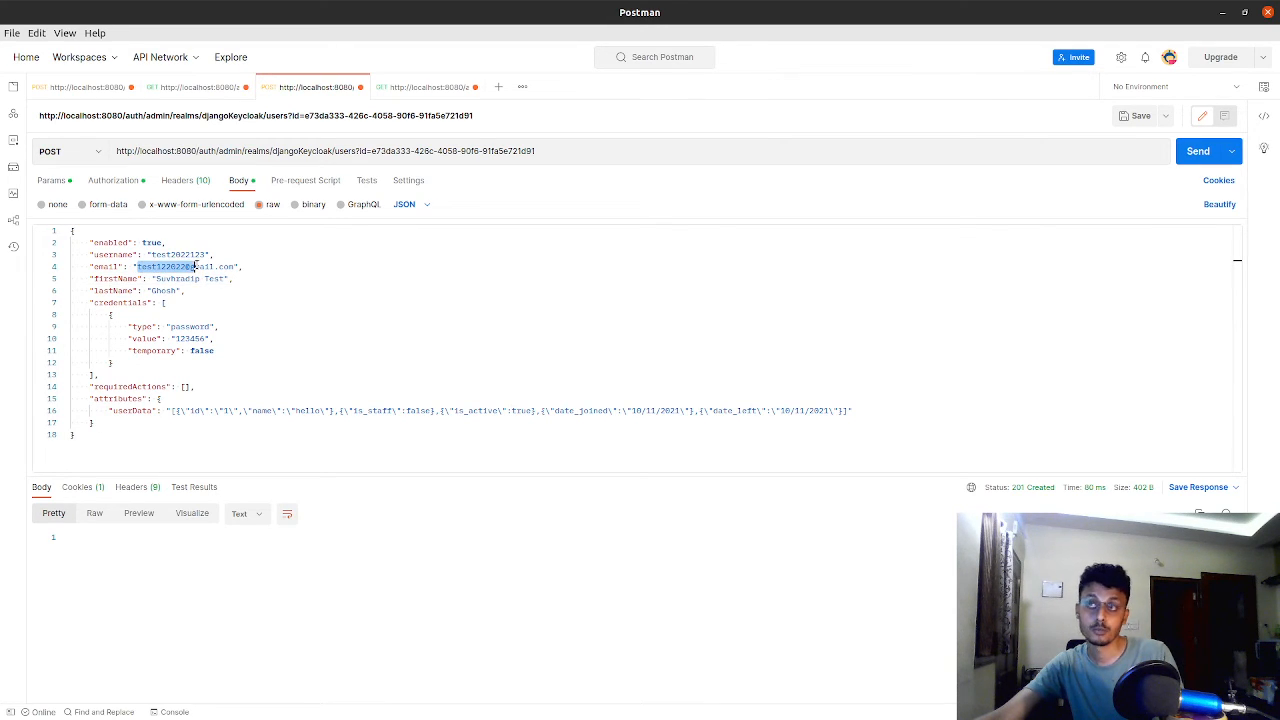
click(155, 280)
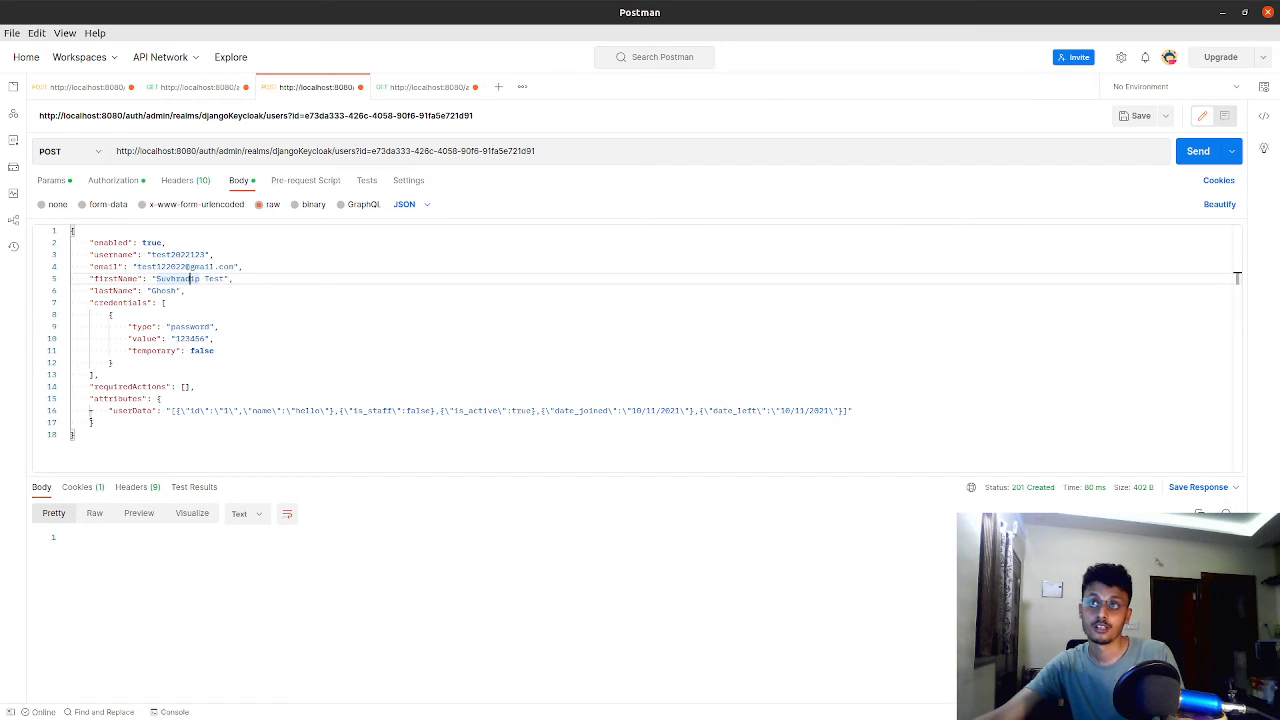
Delete the attributes and credentials blocks from the POST request's JSON body
drag(94, 422, 58, 398)
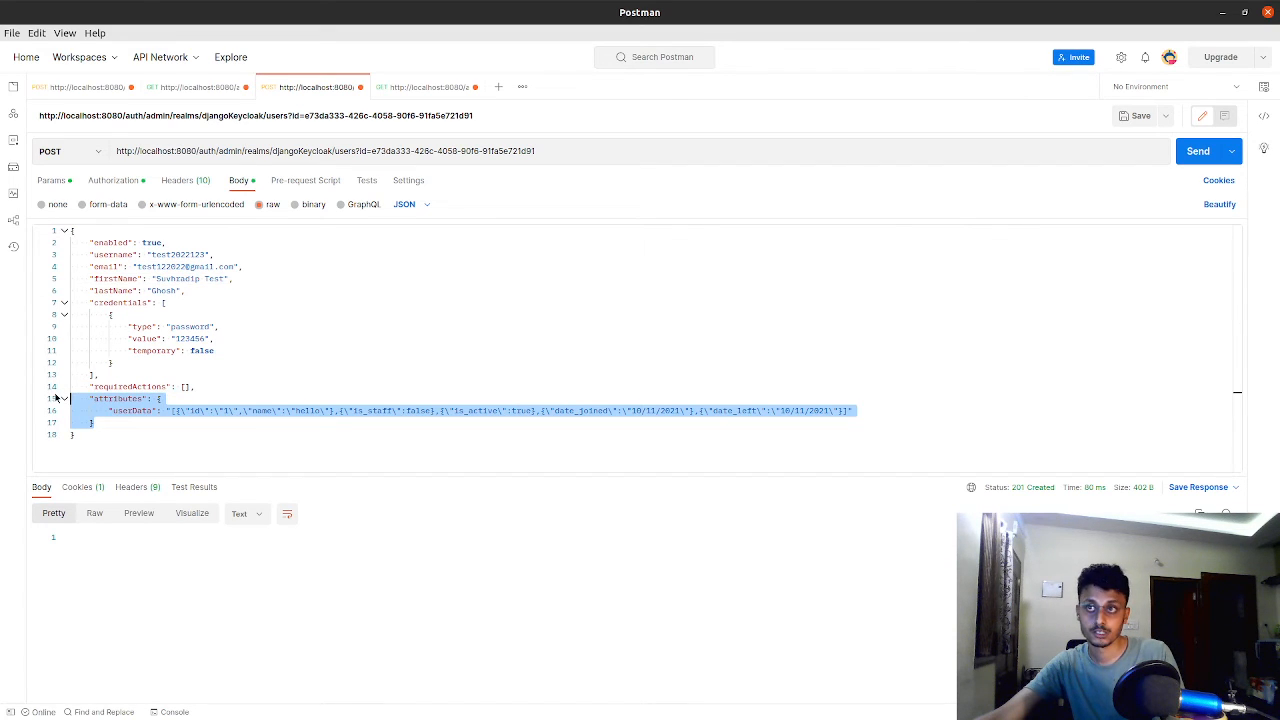
key(BackSpace)
key(BackSpace)
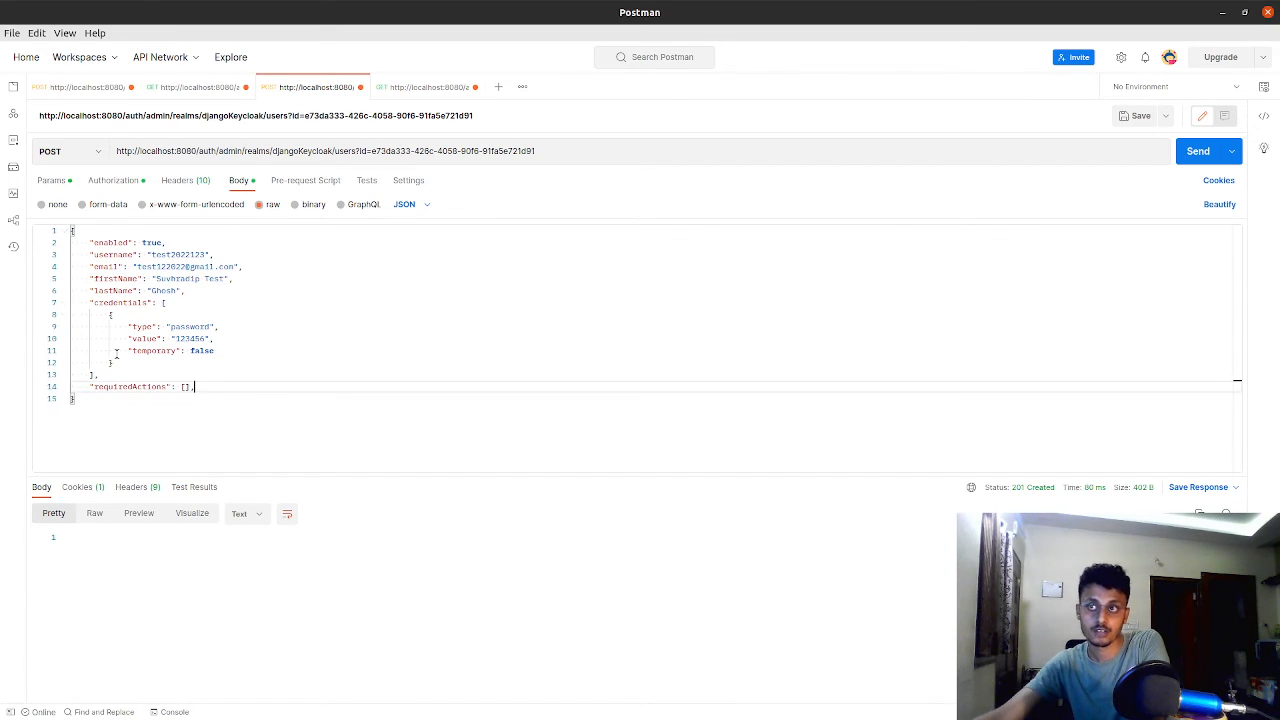
drag(97, 374, 48, 306)
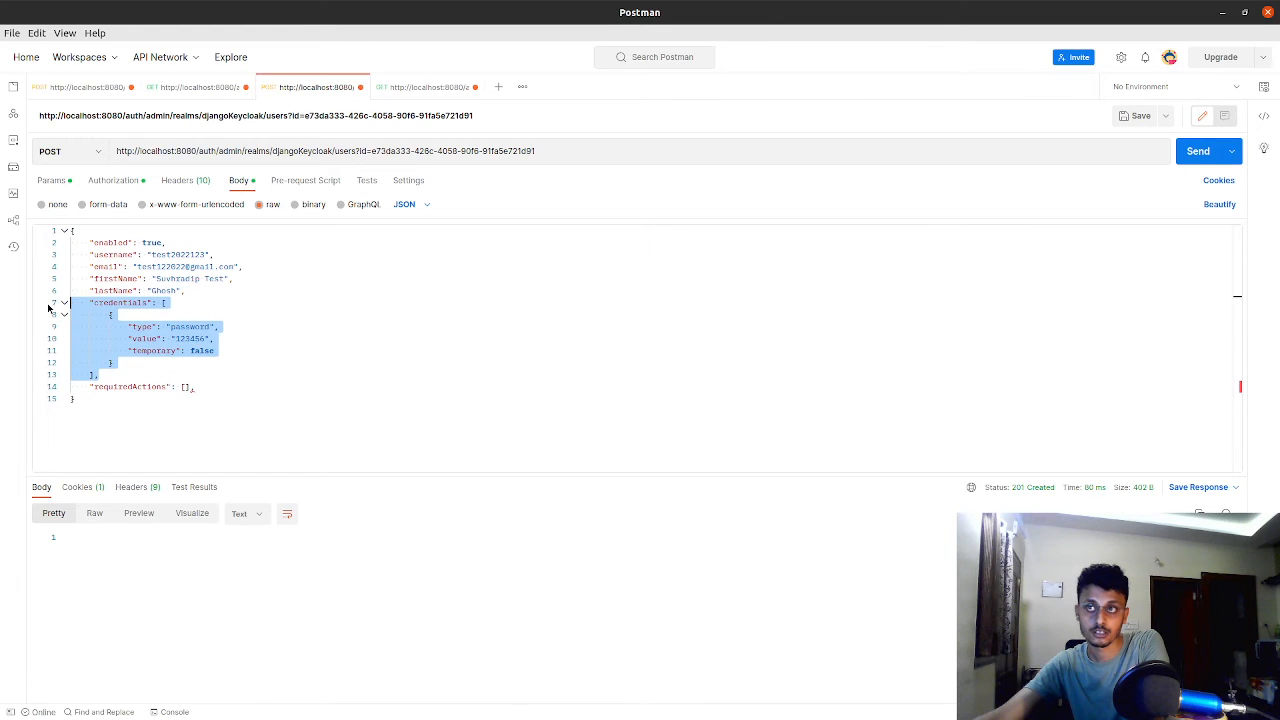
key(BackSpace)
click(187, 291)
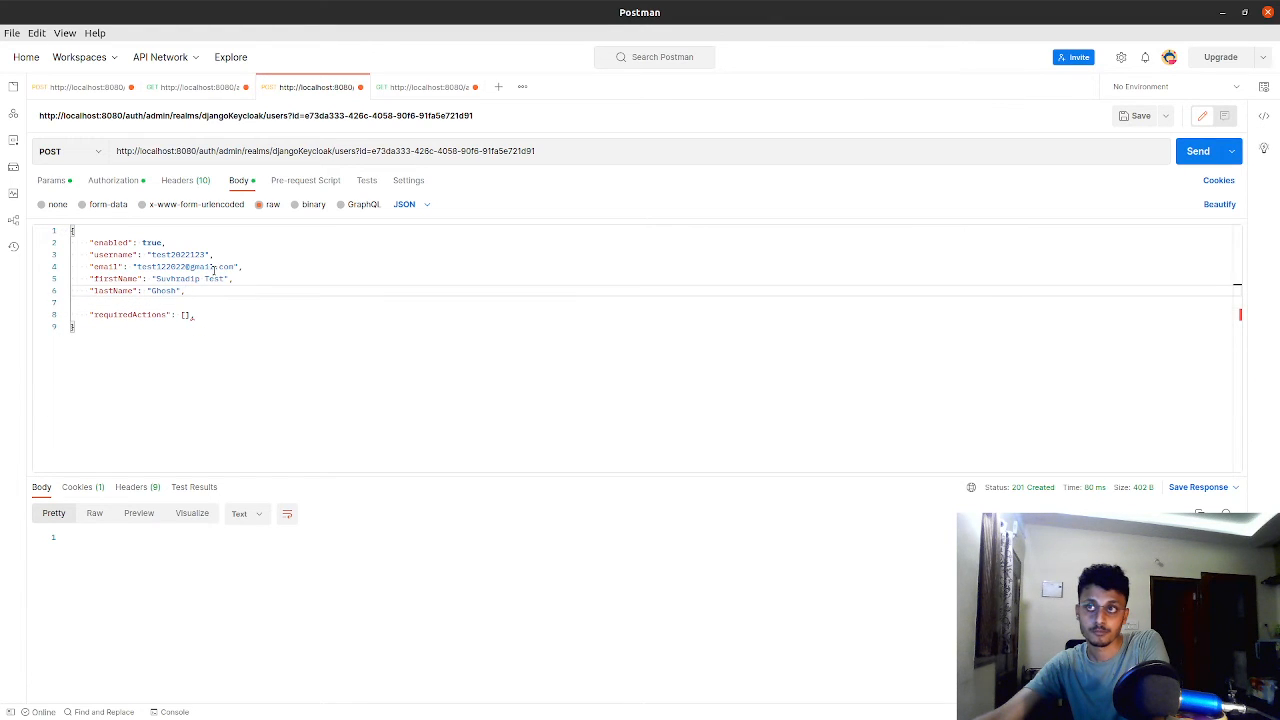
Remove the email and username lines from the POST request's JSON body
click(245, 267)
shift+click(30, 267)
key(BackSpace)
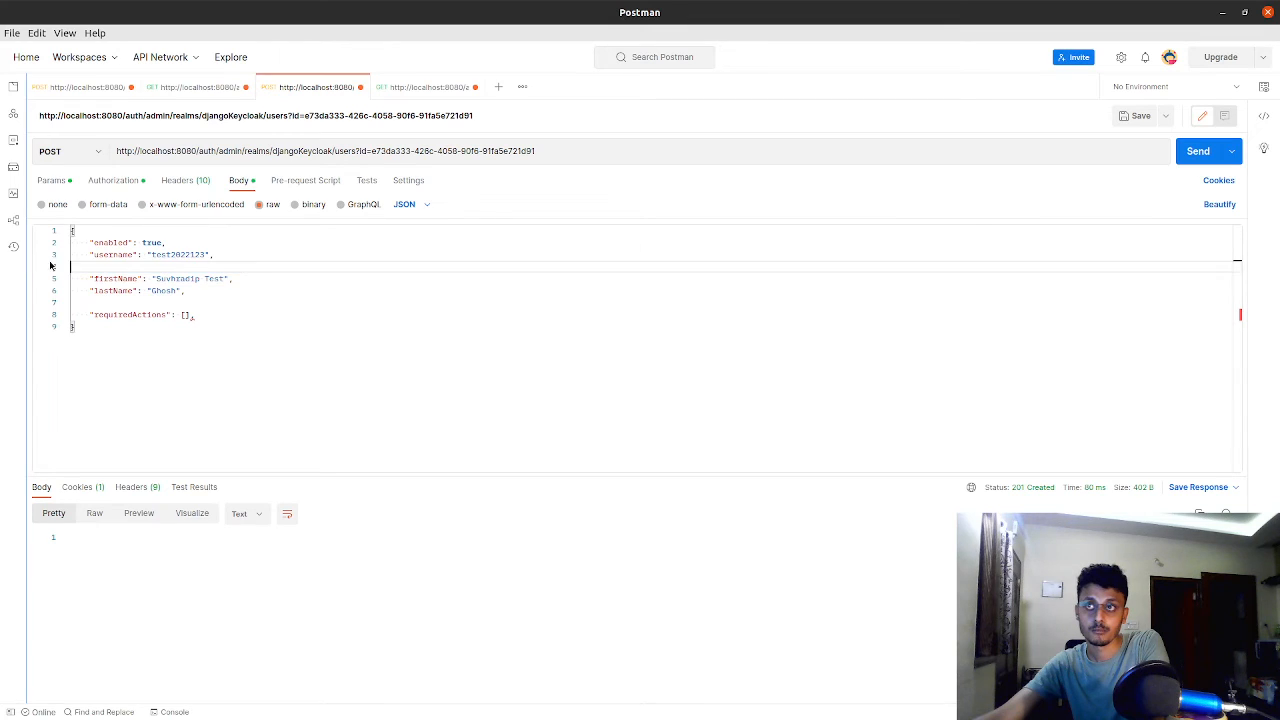
key(BackSpace)
shift+click(68, 258)
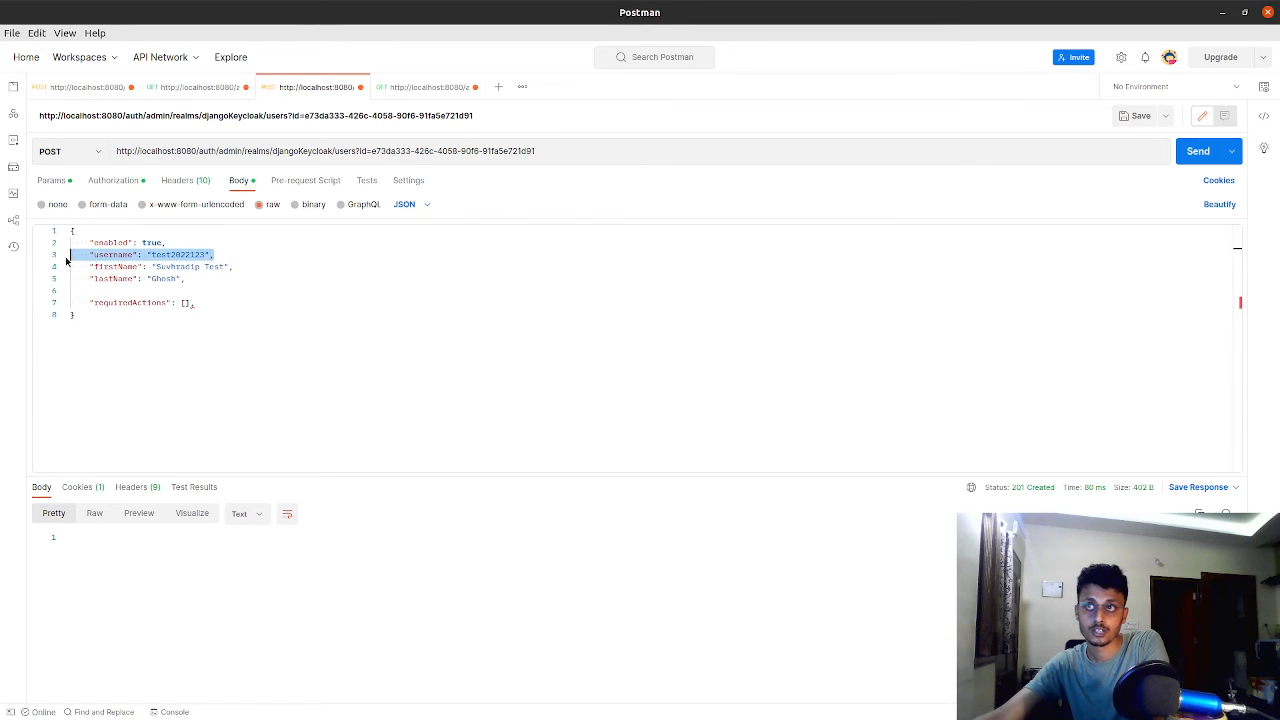
key(BackSpace)
key(BackSpace)
Replace the last word of the firstName value with "Tech v2"
double_click(209, 254)
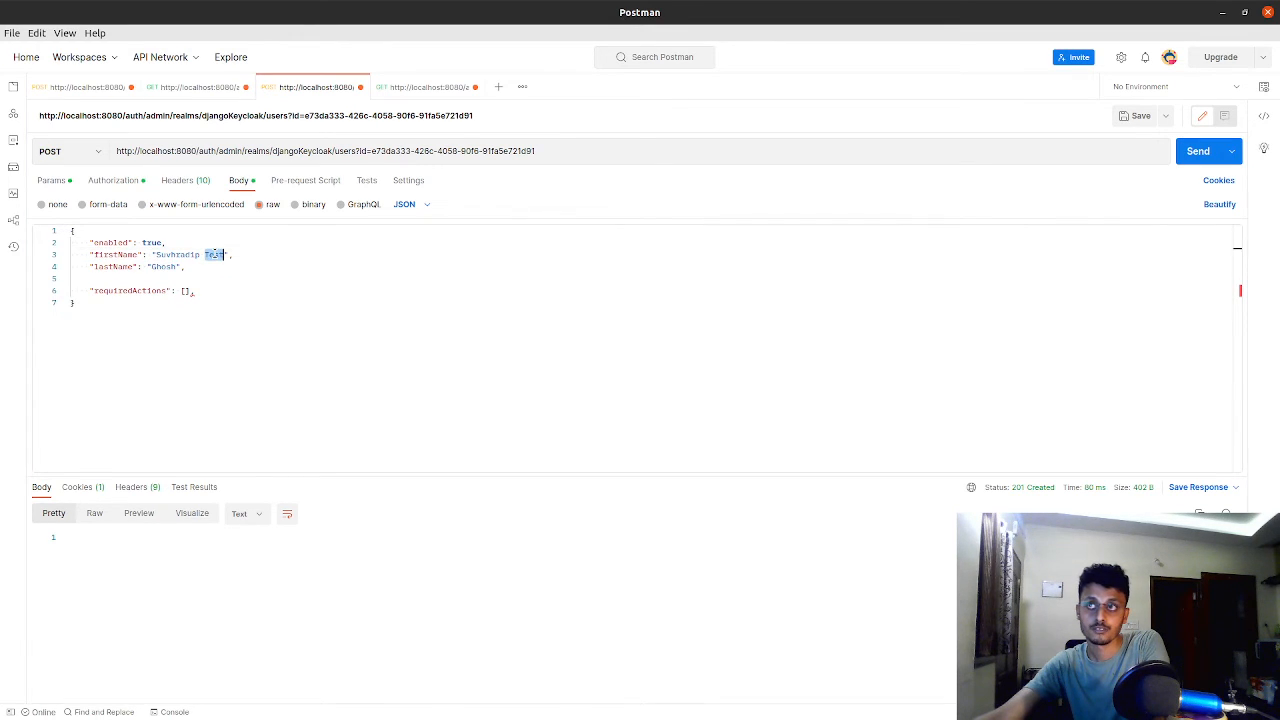
key(BackSpace)
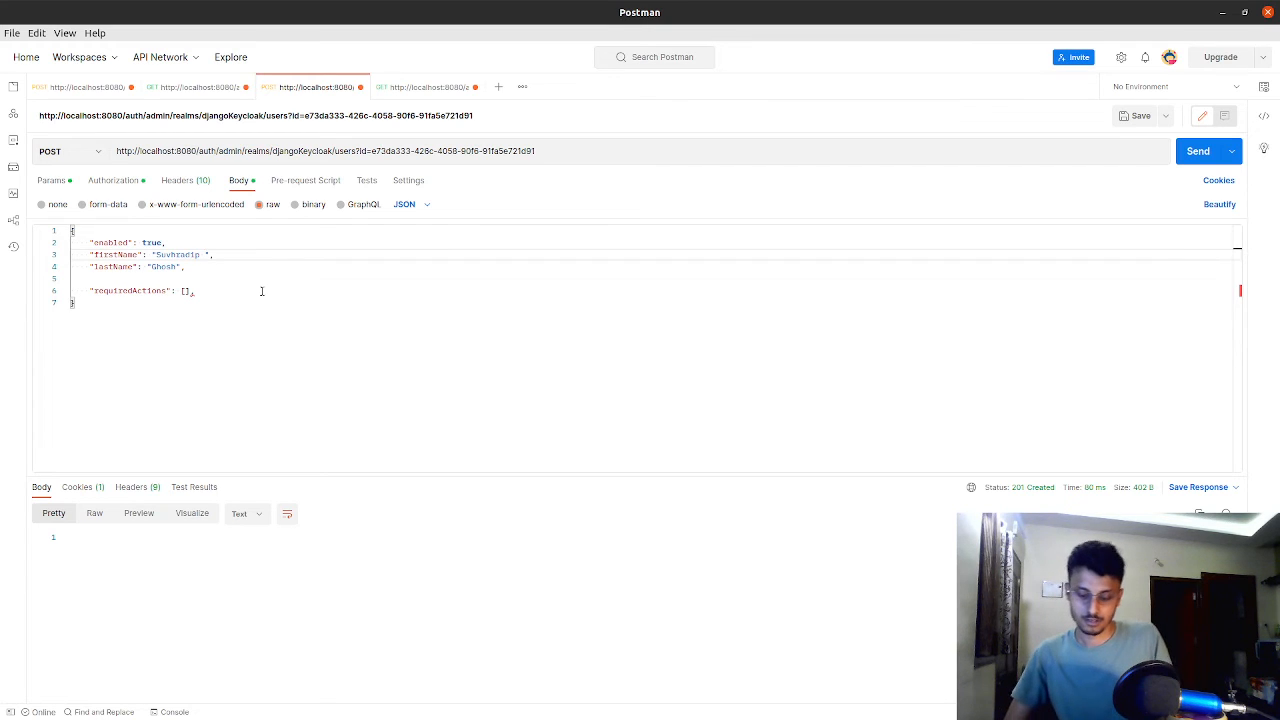
text(Tes)
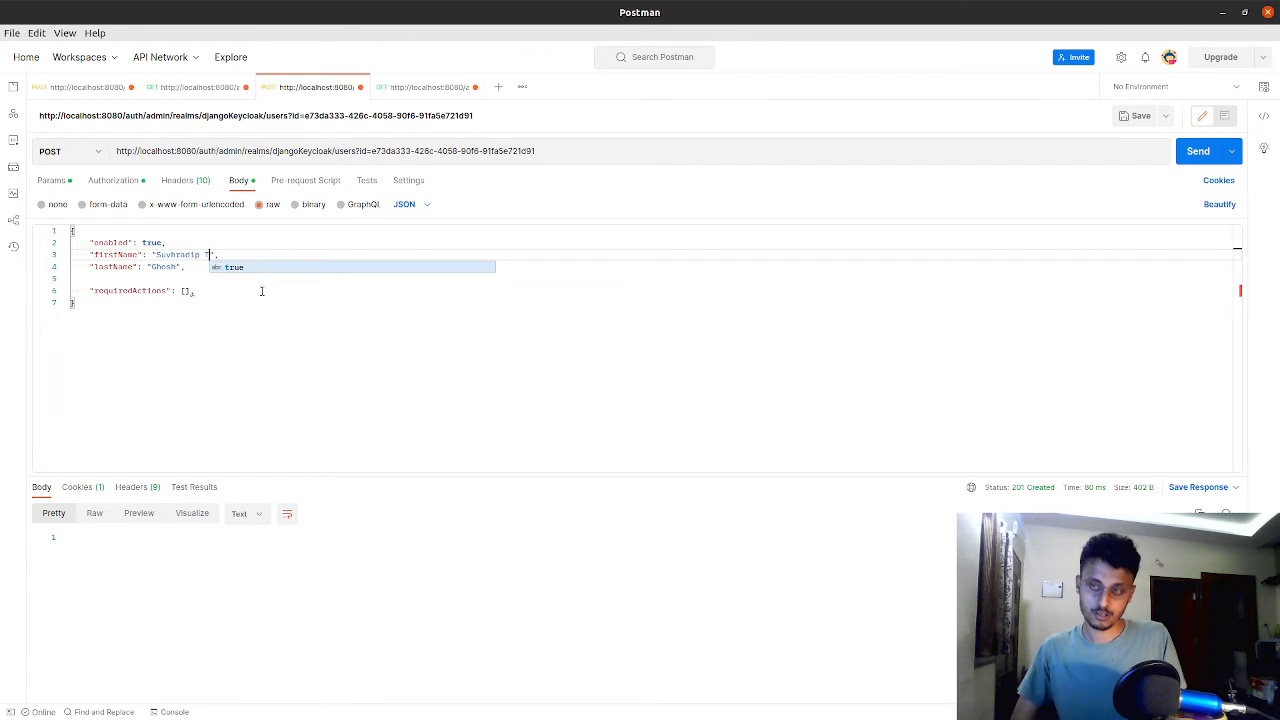
text(h v2)
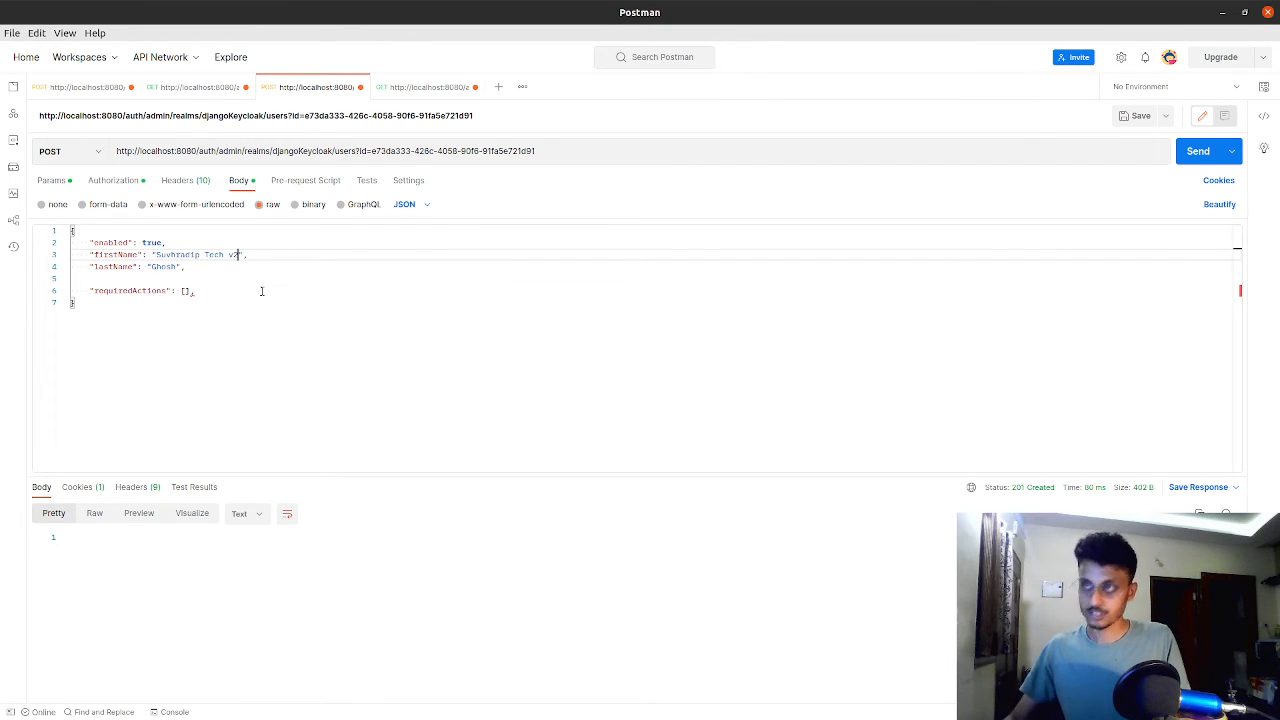
Delete the requiredActions line and the trailing comma after lastName, leaving only enabled, firstName and lastName in the JSON body
click(209, 288)
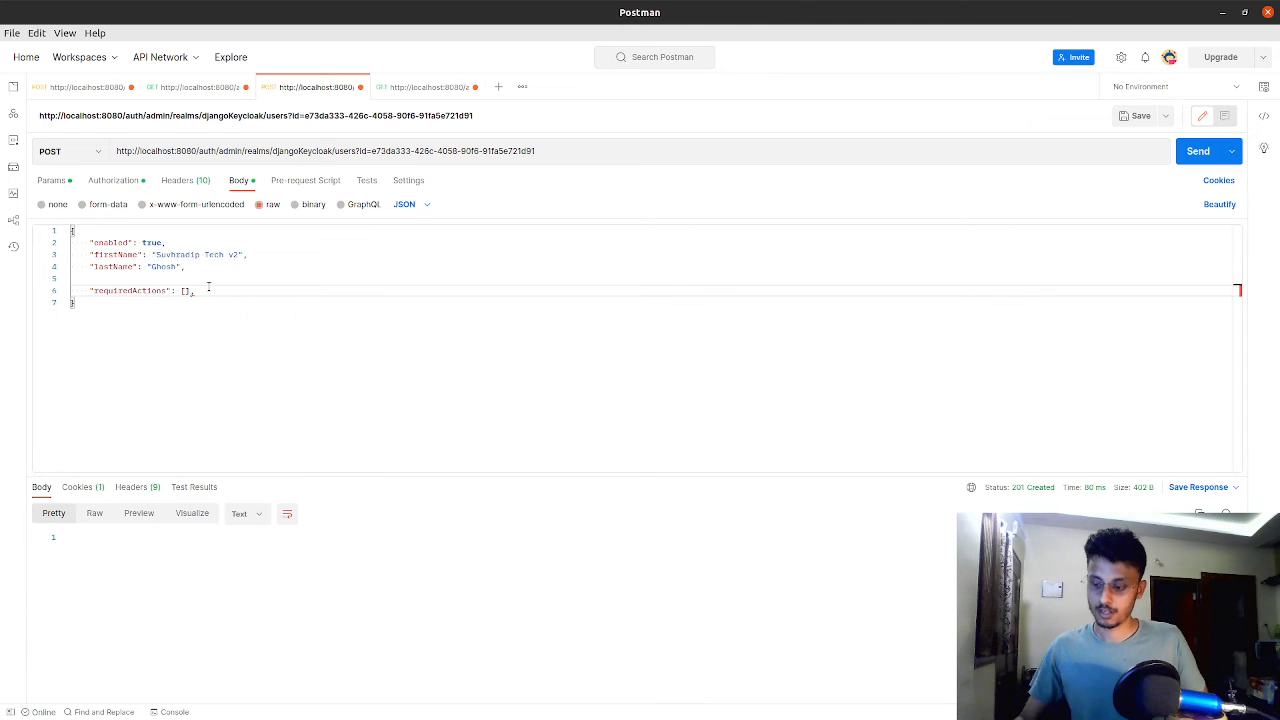
key(BackSpace)
drag(188, 290, 70, 290)
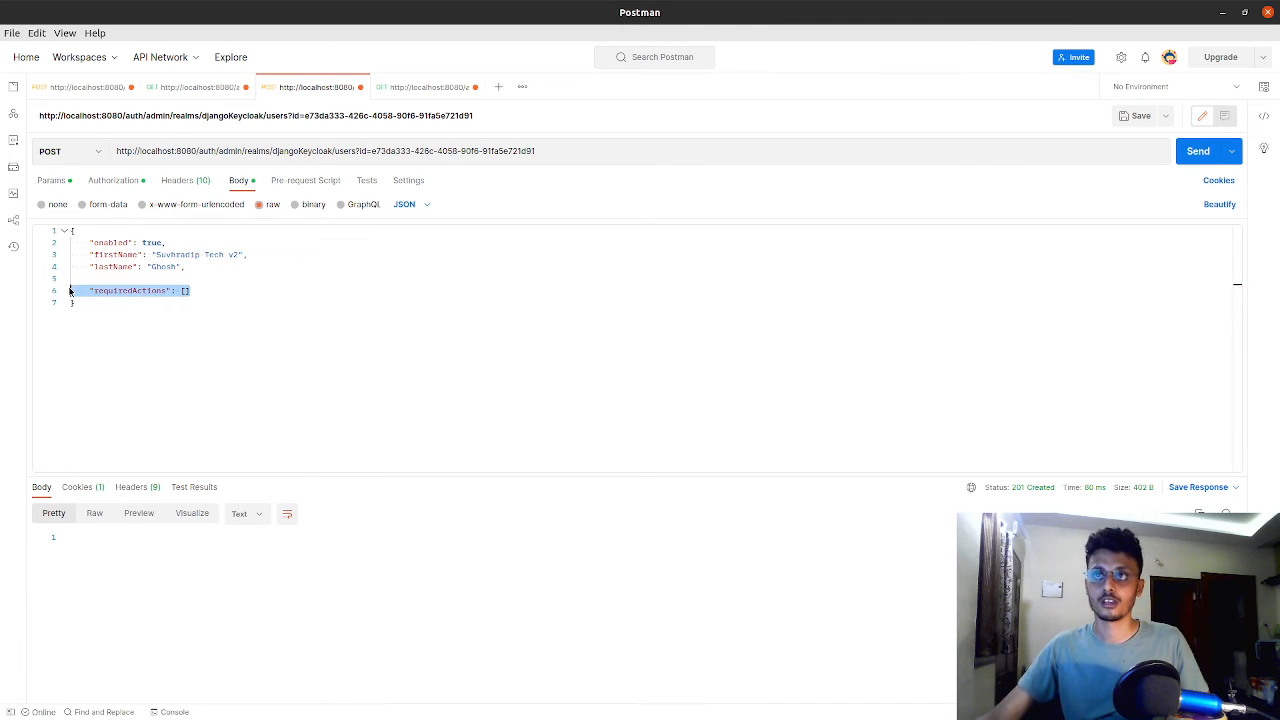
key(BackSpace)
key(Delete)
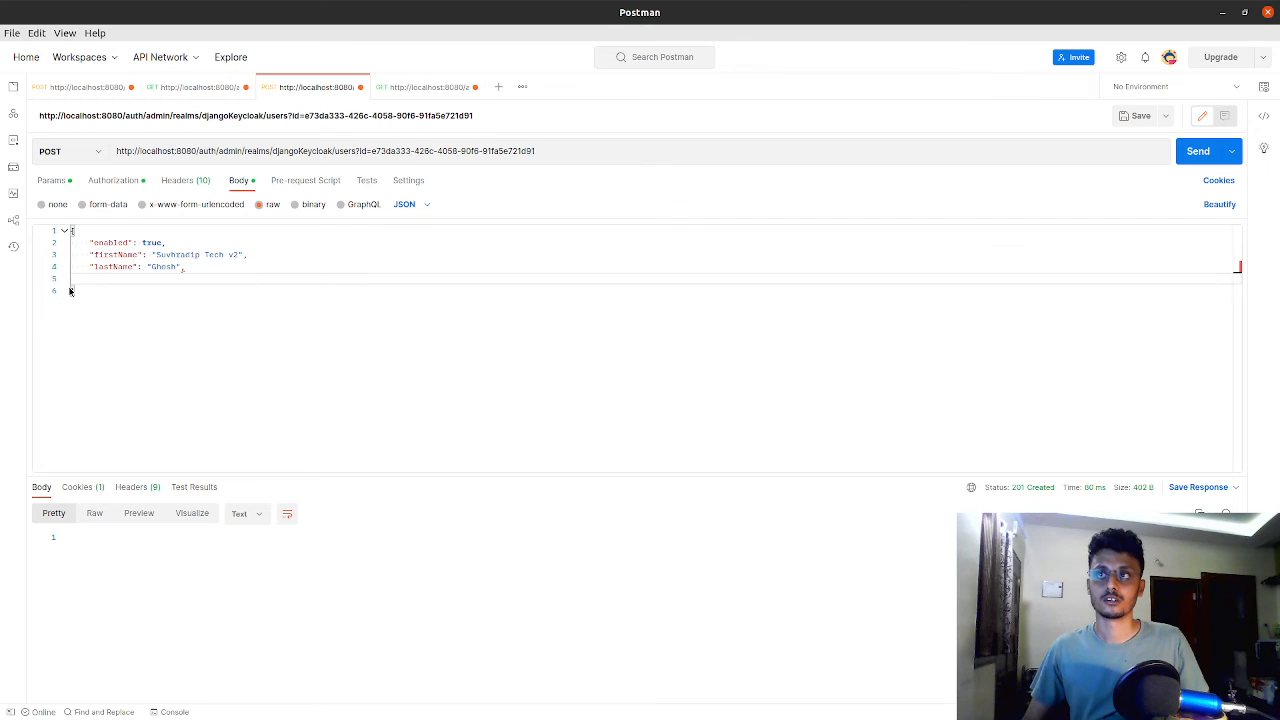
key(BackSpace)
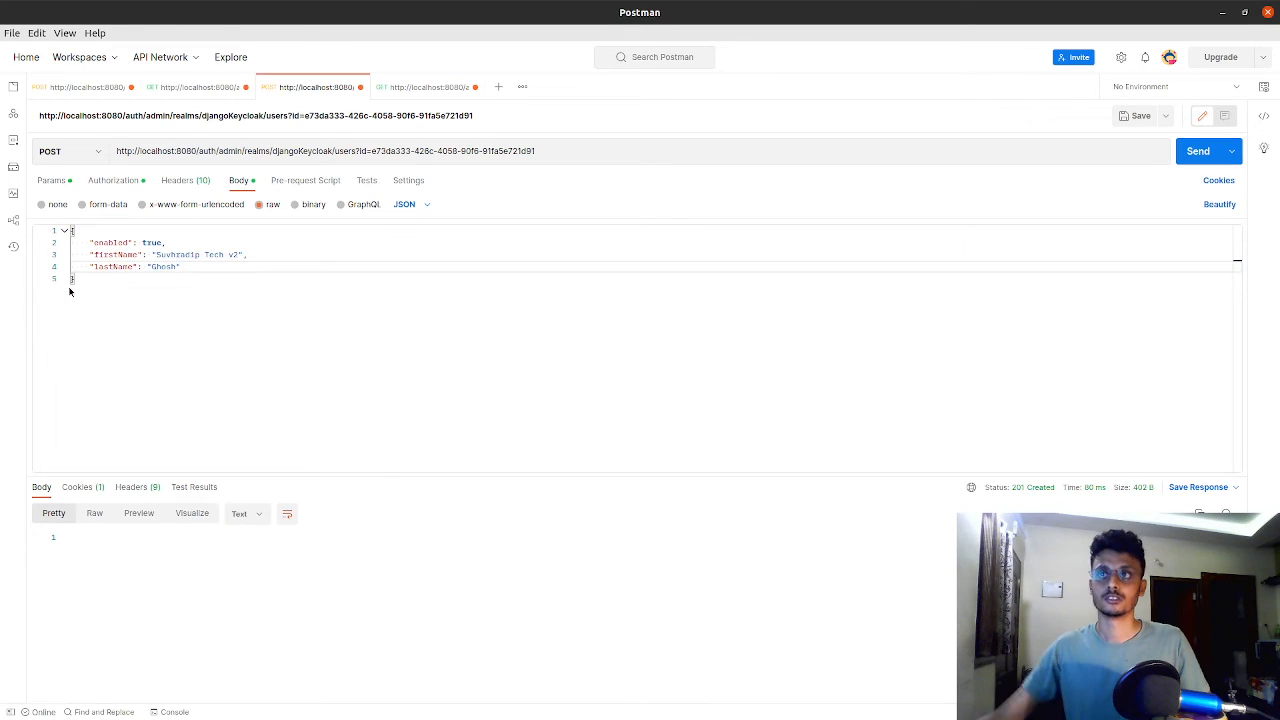
key(BackSpace)
click(320, 276)
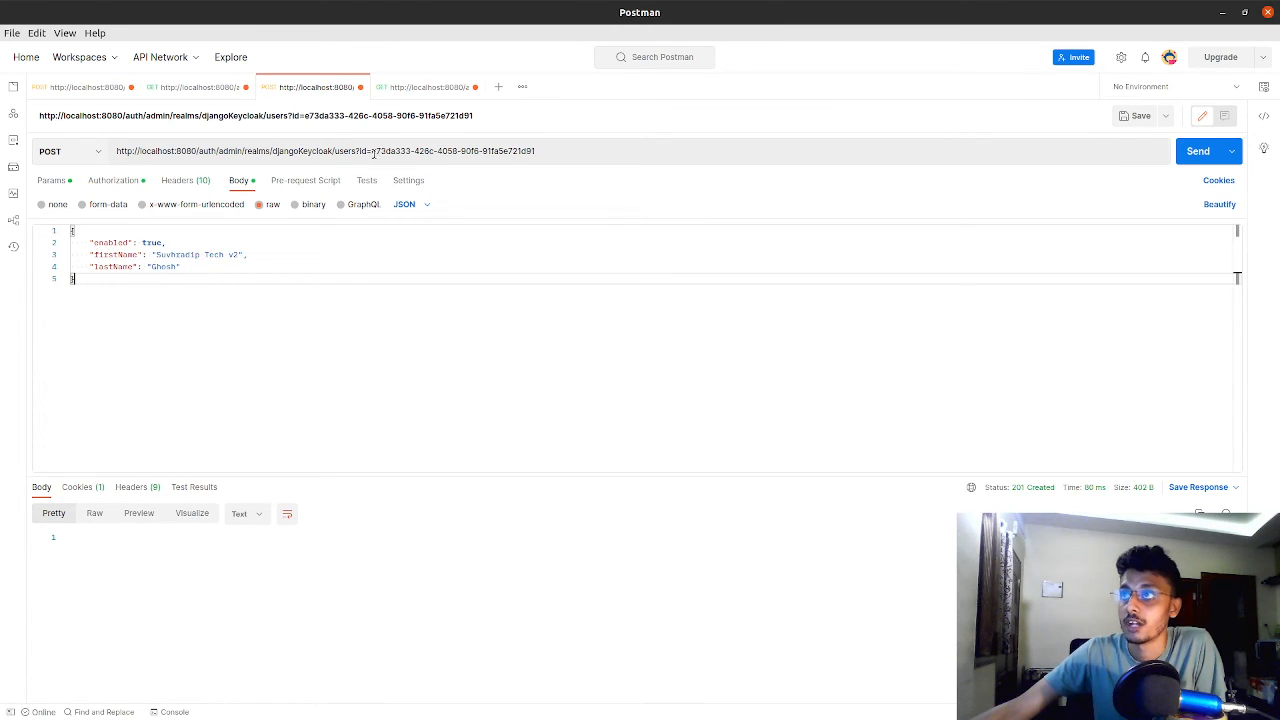
drag(125, 281, 60, 219)
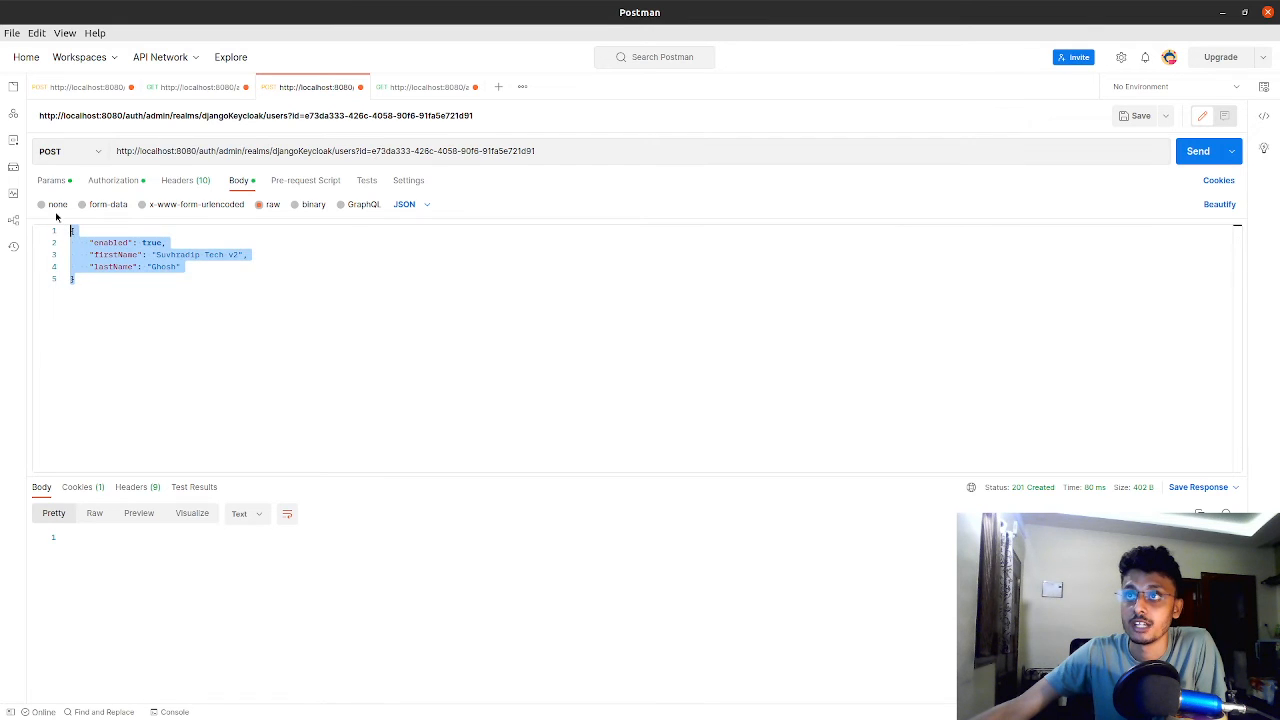
click(234, 332)
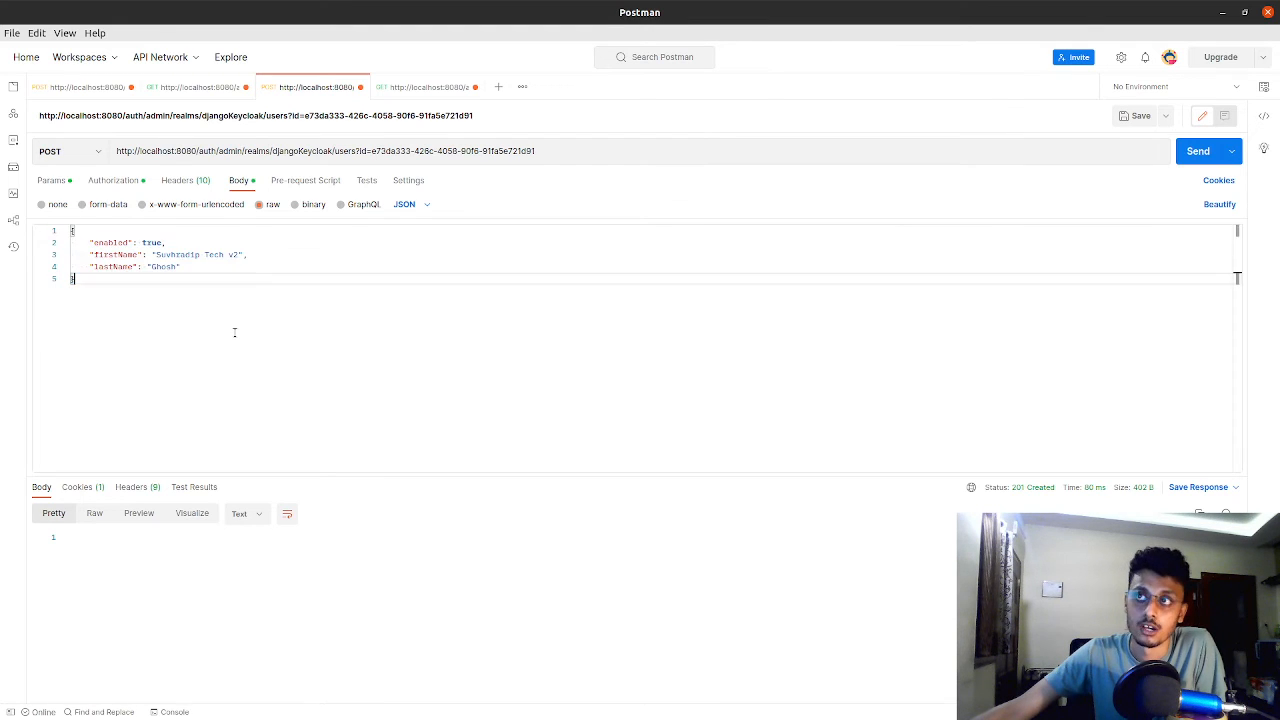
Request a new admin-cli access token from the master realm's token endpoint and copy the access_token value from the response
click(84, 88)
click(1198, 151)
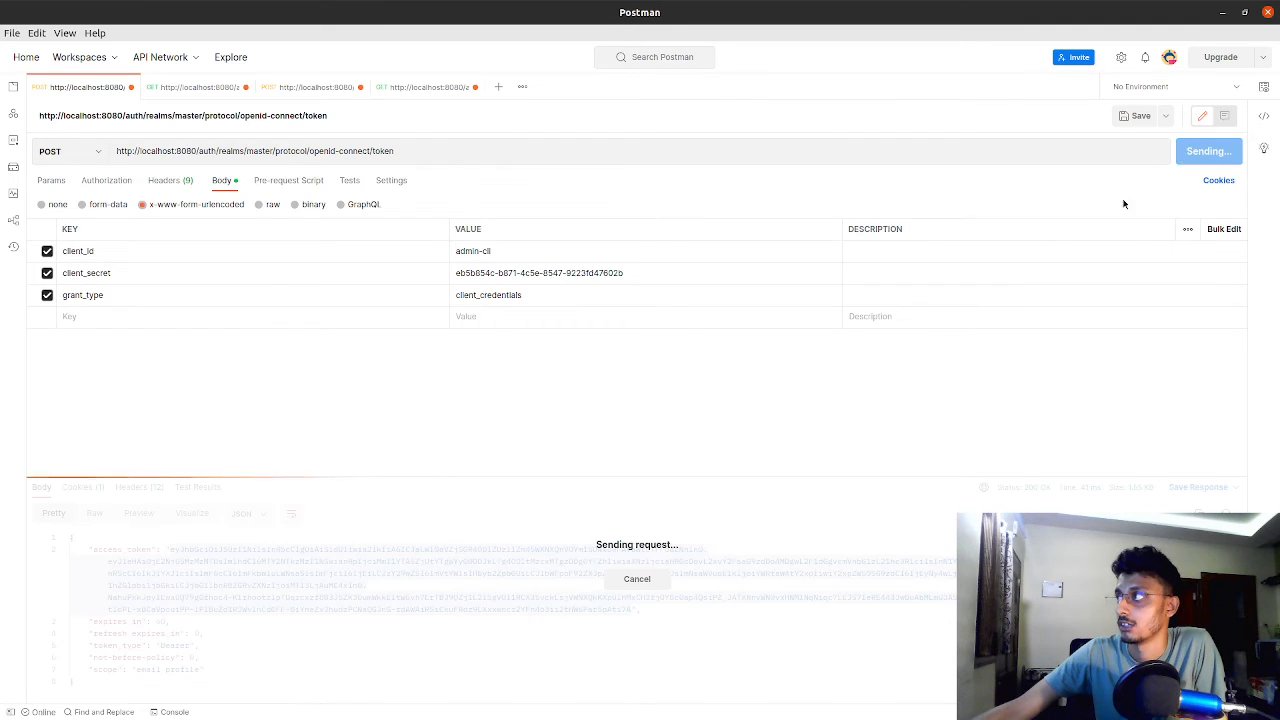
drag(171, 549, 630, 609)
right_click(630, 609)
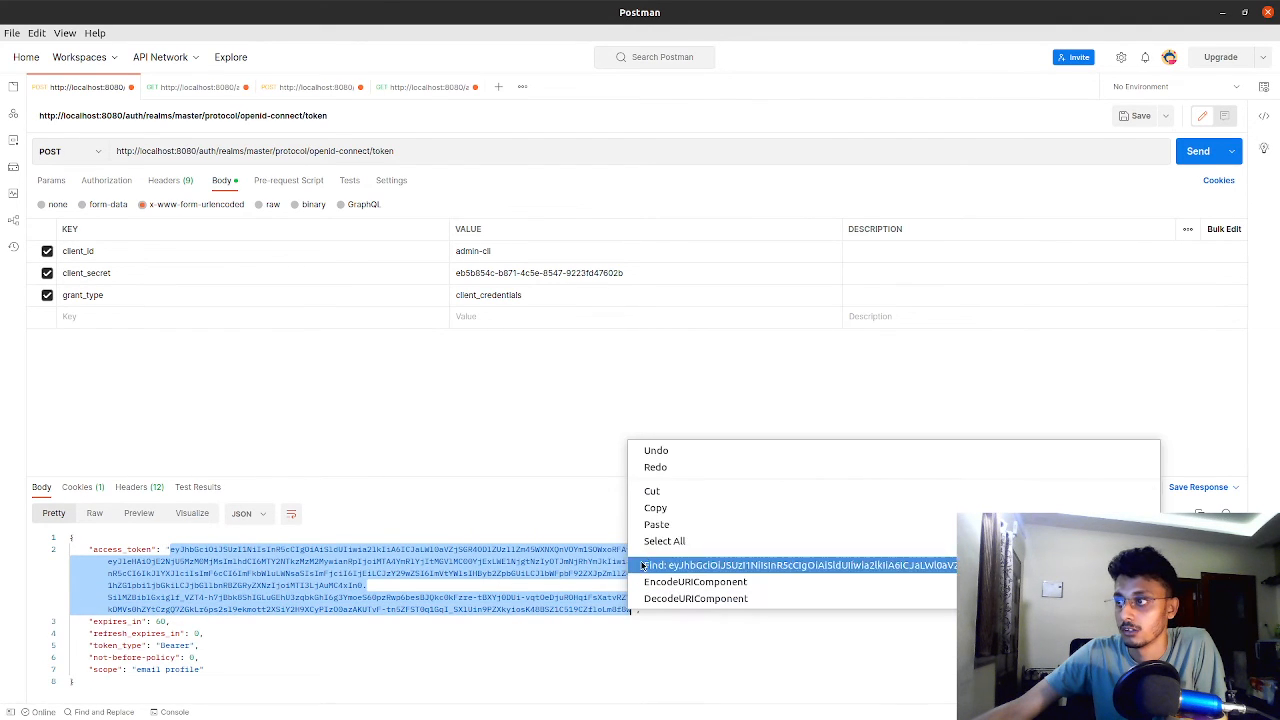
click(651, 509)
Replace the bearer token of the POST users request with the copied access token and send the request
click(435, 87)
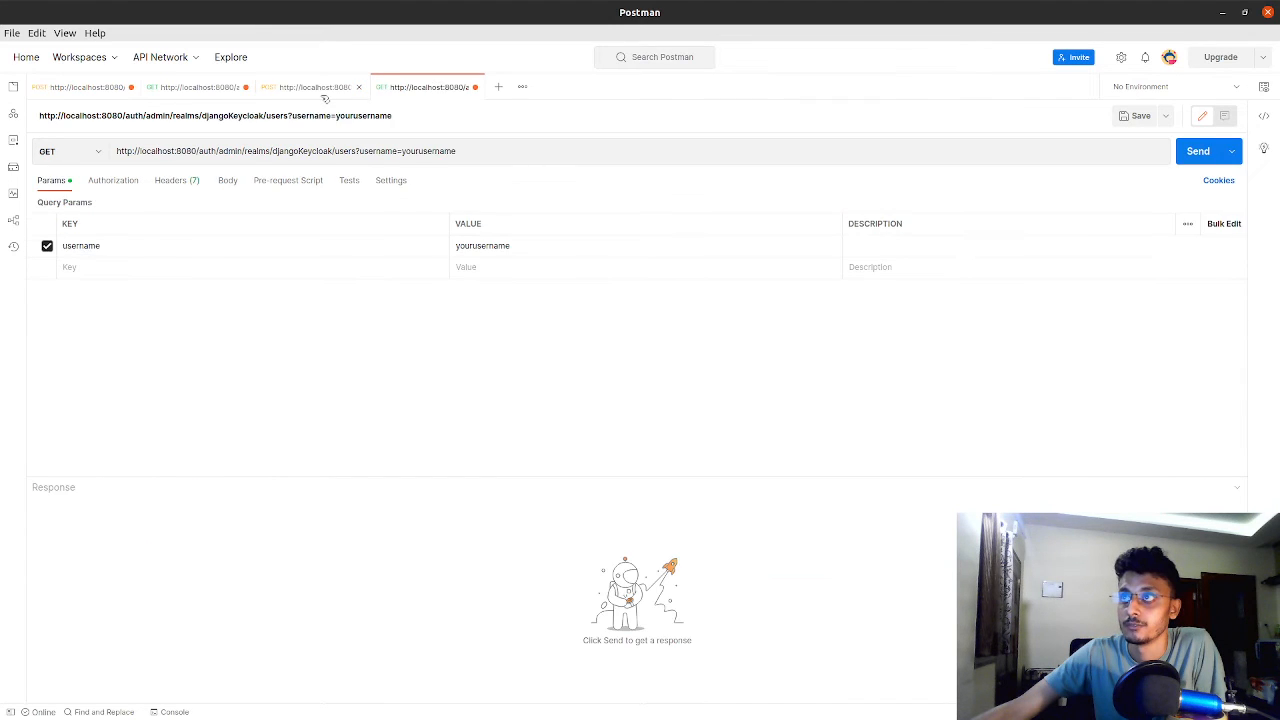
click(320, 88)
click(112, 181)
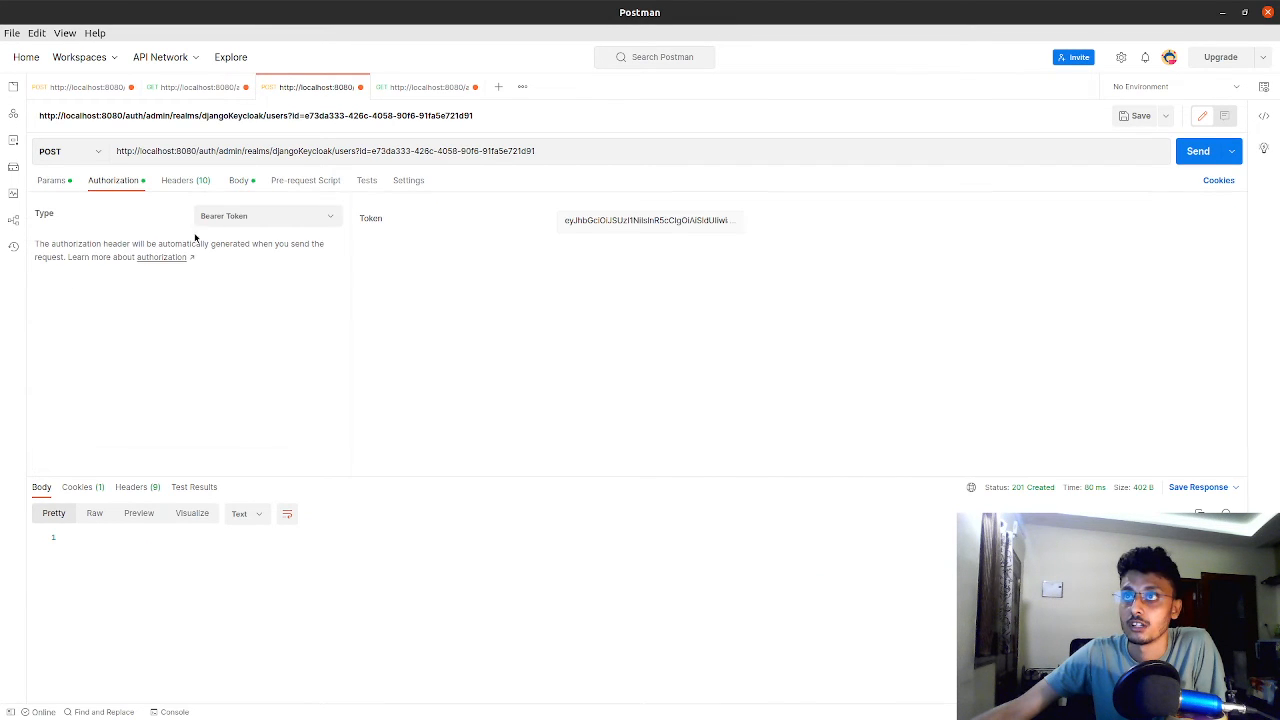
click(582, 221)
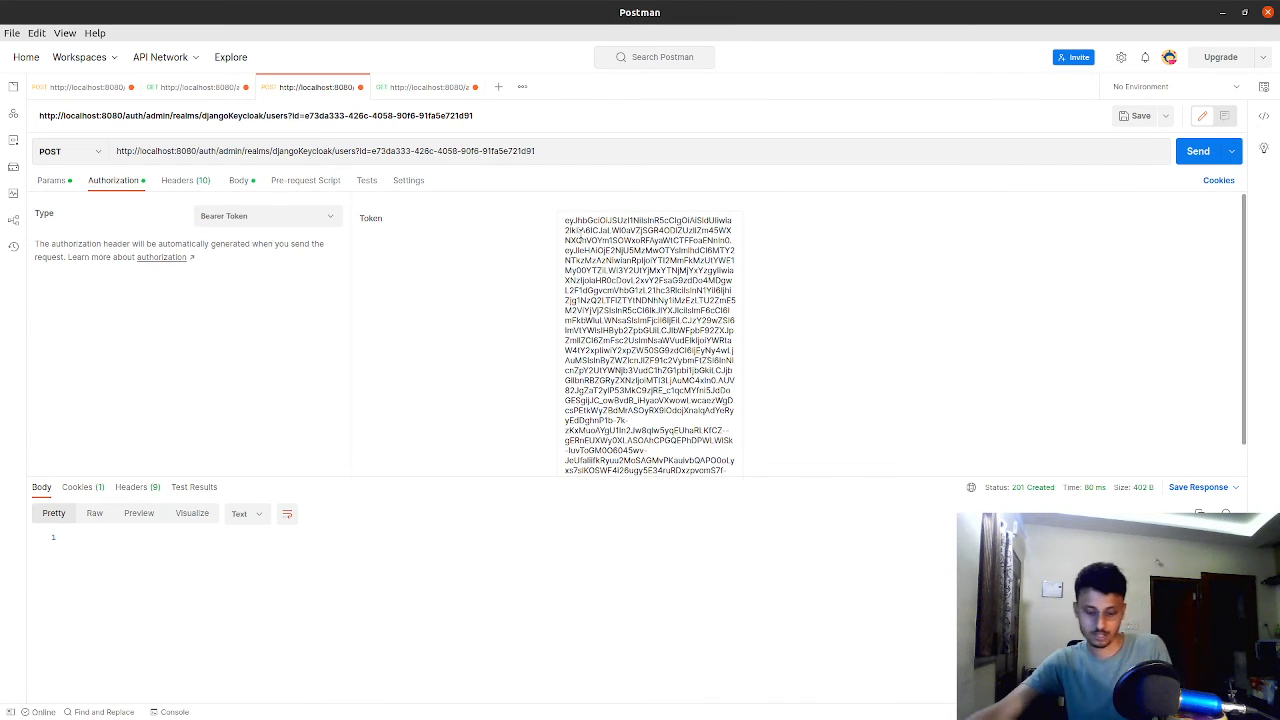
key(ctrl+a)
key(ctrl+v)
key(ctrl+a)
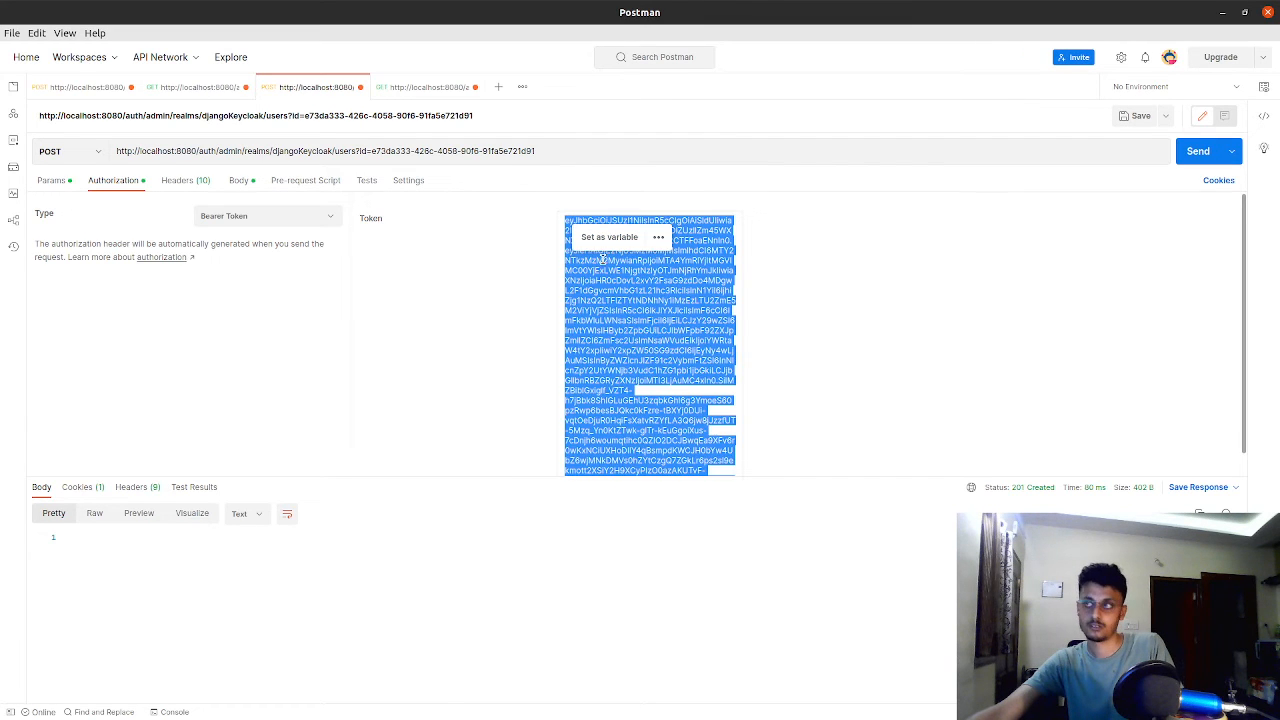
click(617, 272)
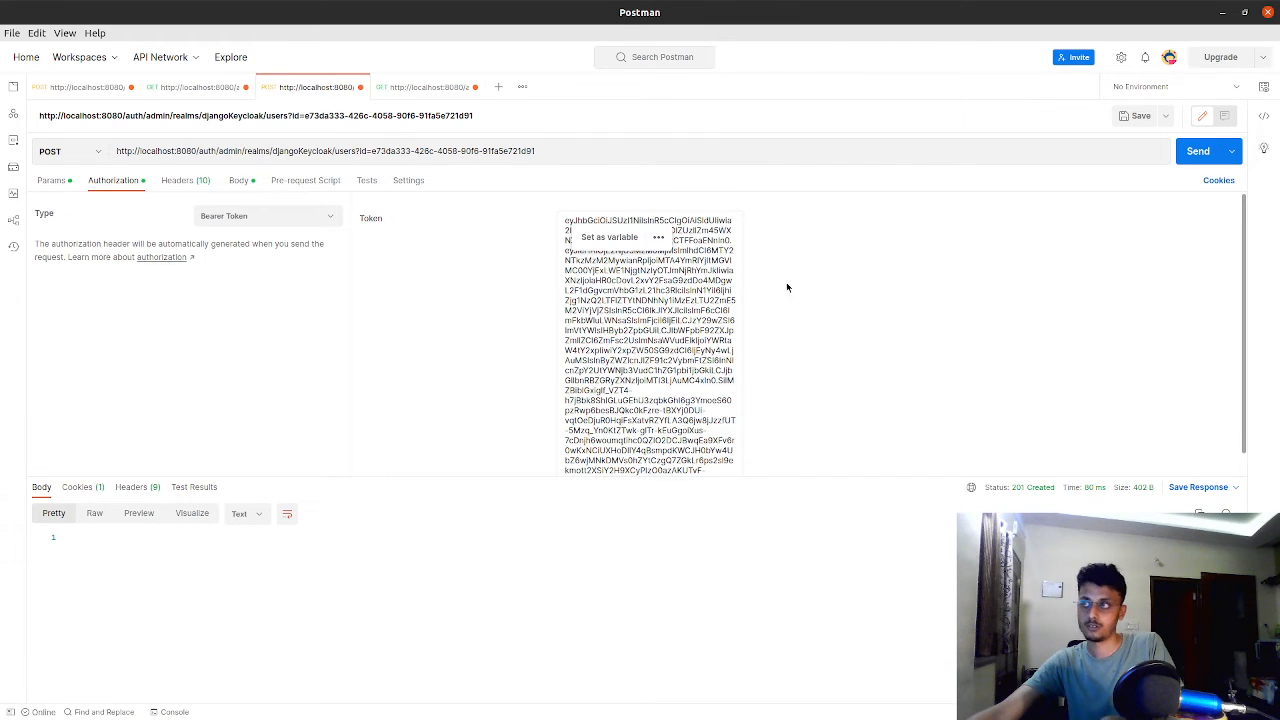
click(1198, 151)
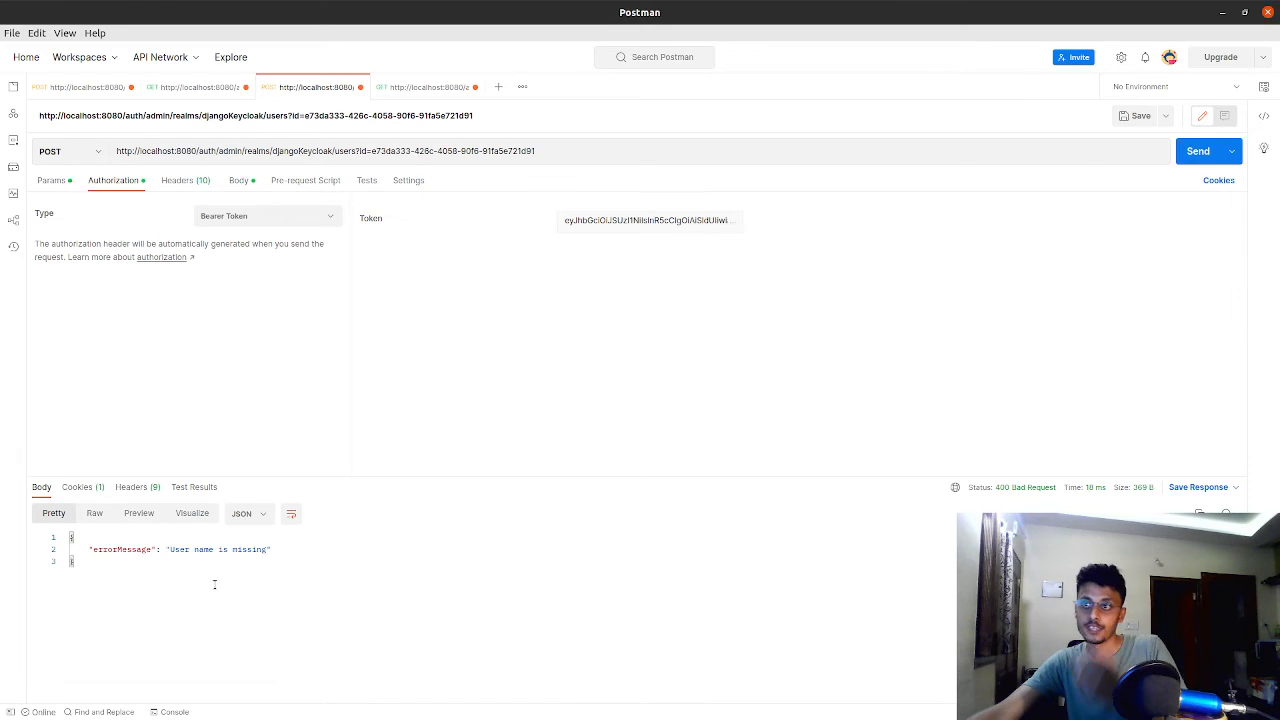
Add a "username" key on a new line below enabled in the POST users request's JSON body
drag(170, 547, 262, 551)
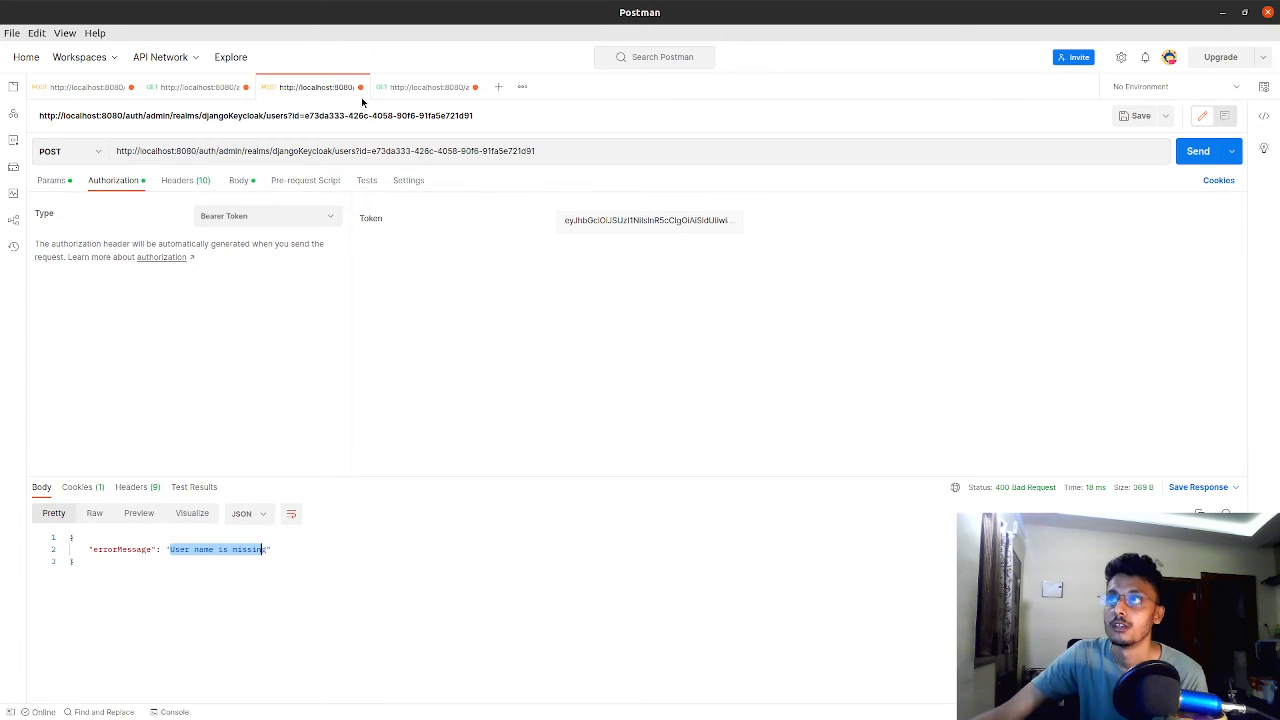
click(414, 87)
click(328, 89)
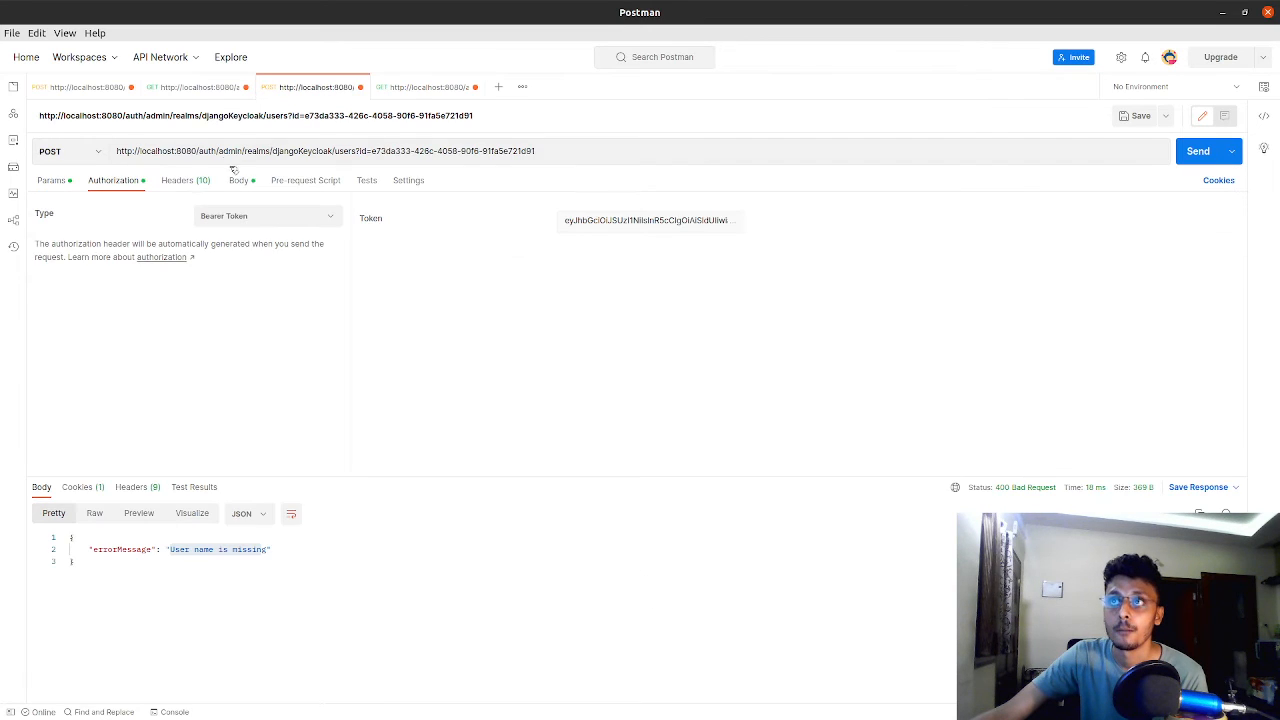
click(240, 182)
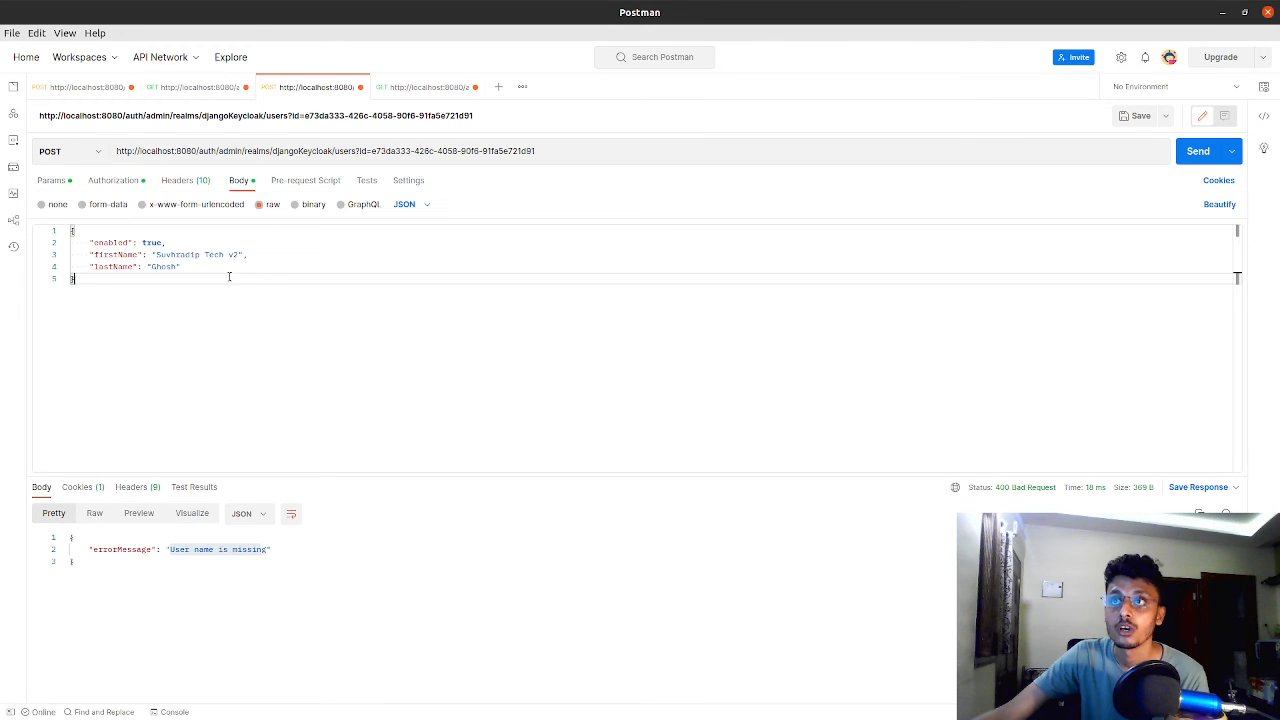
click(183, 242)
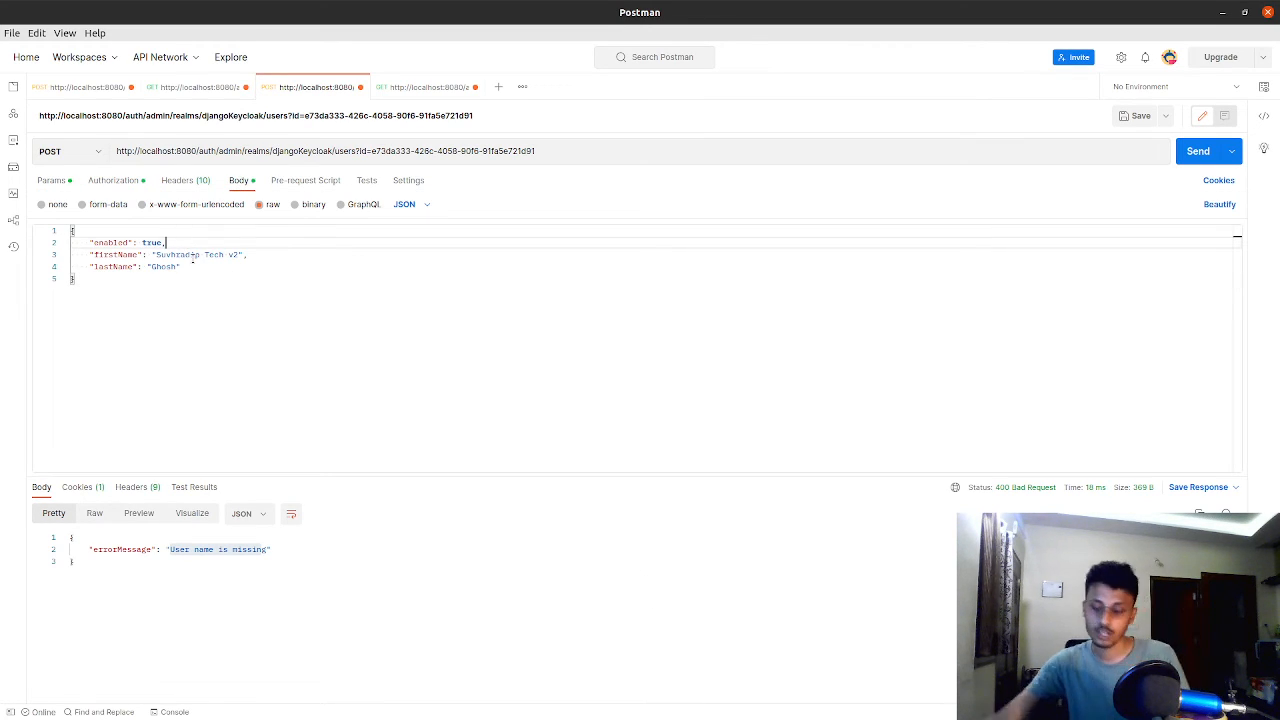
key(Return)
text("user)
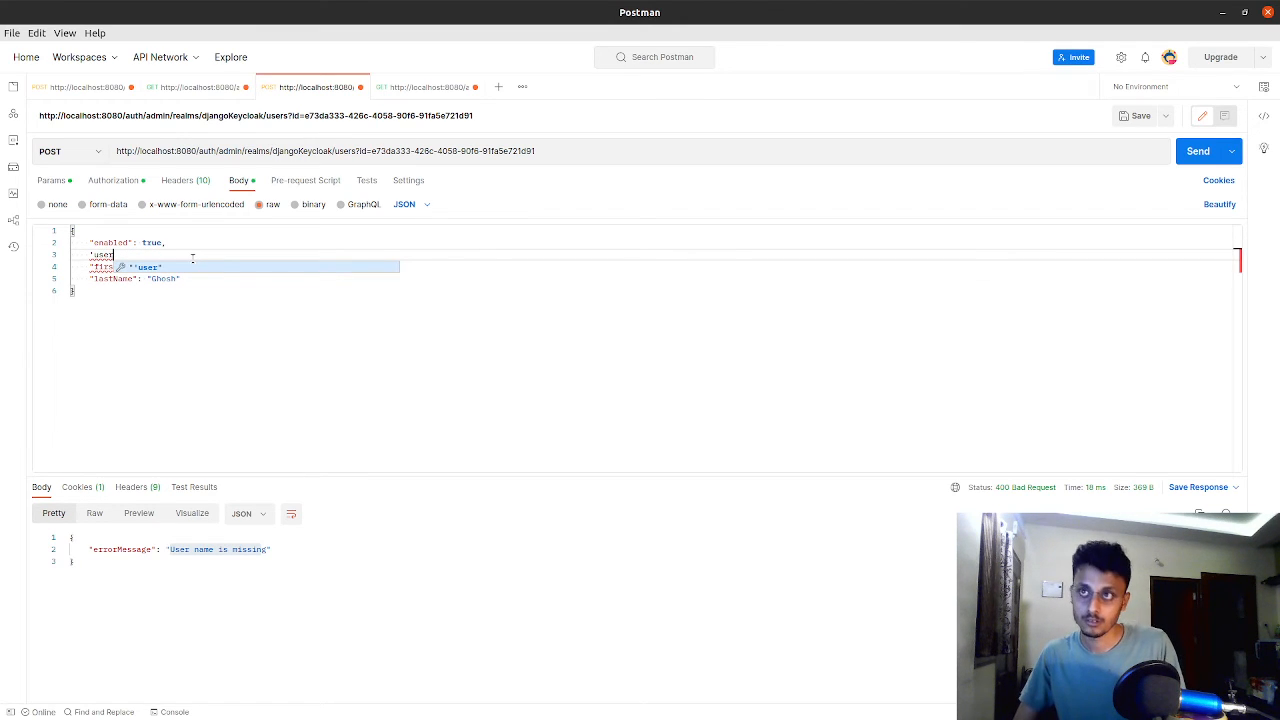
key(BackSpace)
key(BackSpace)
key(BackSpace)
key(BackSpace)
key(BackSpace)
text(")
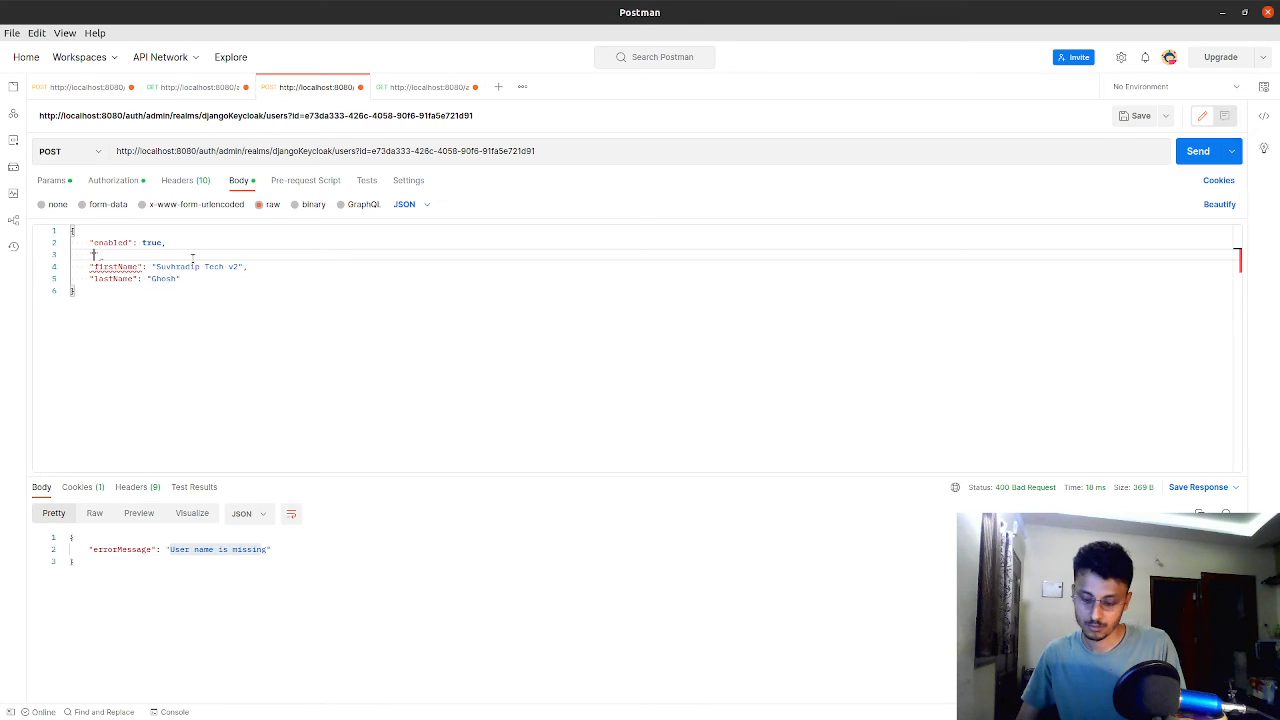
text(username)
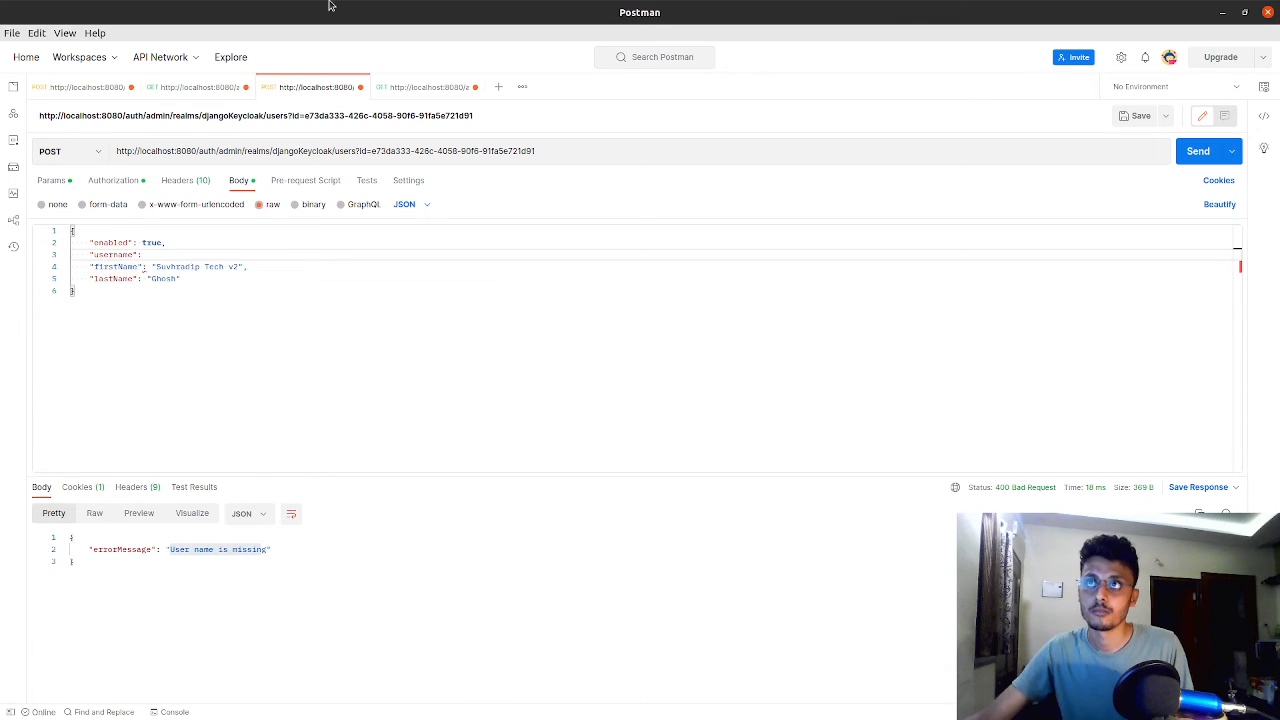
Copy the username from the user's details in the Keycloak console and return to Postman
key(alt+Tab)
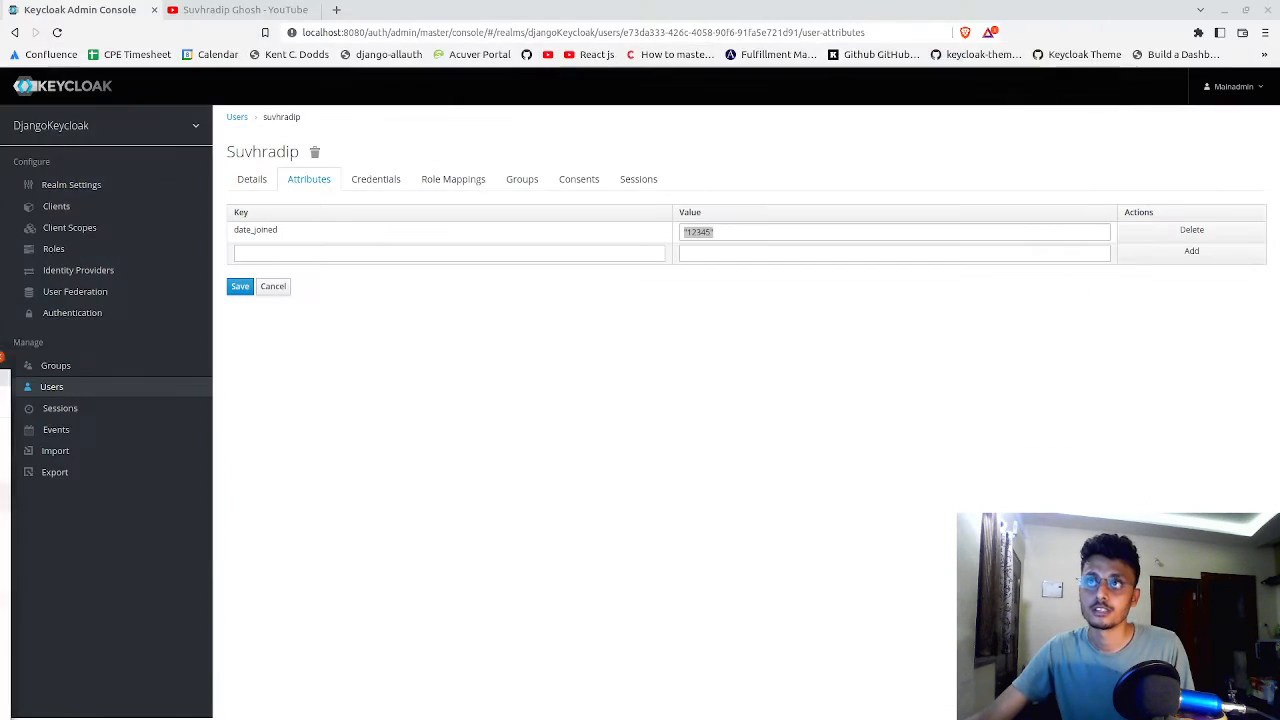
click(251, 180)
double_click(456, 265)
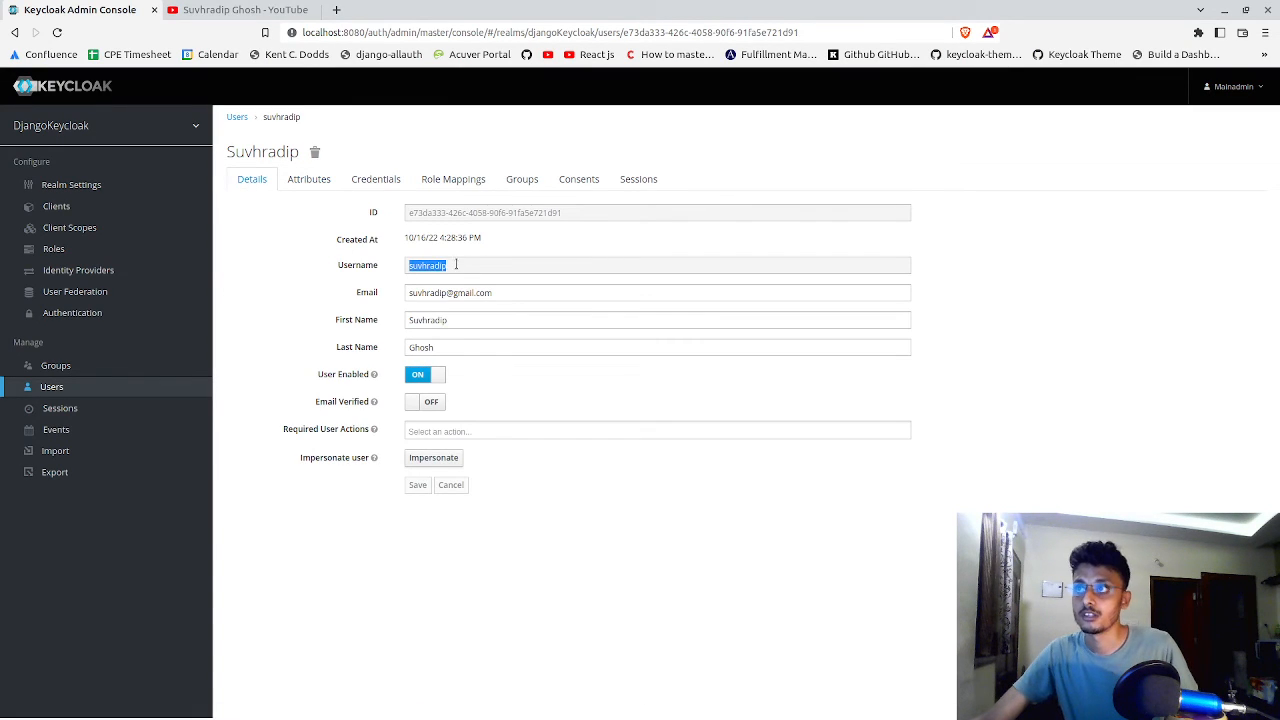
right_click(456, 265)
click(462, 274)
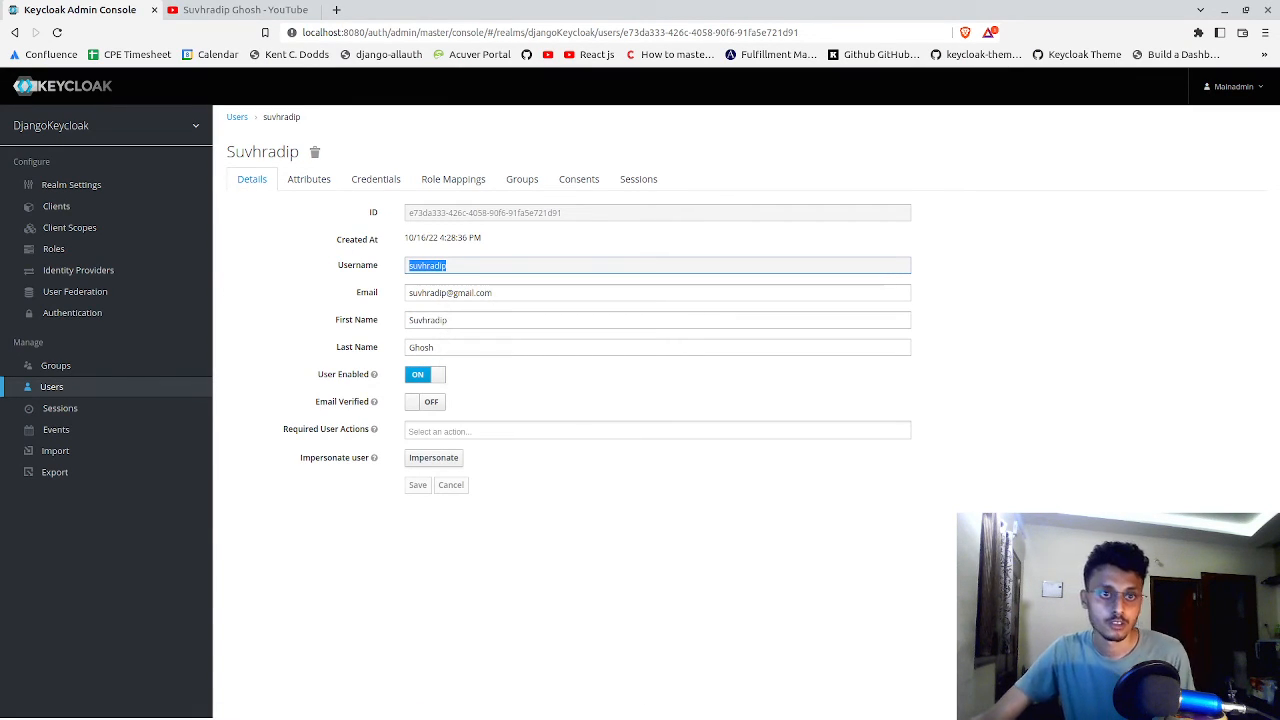
key(alt+Tab)
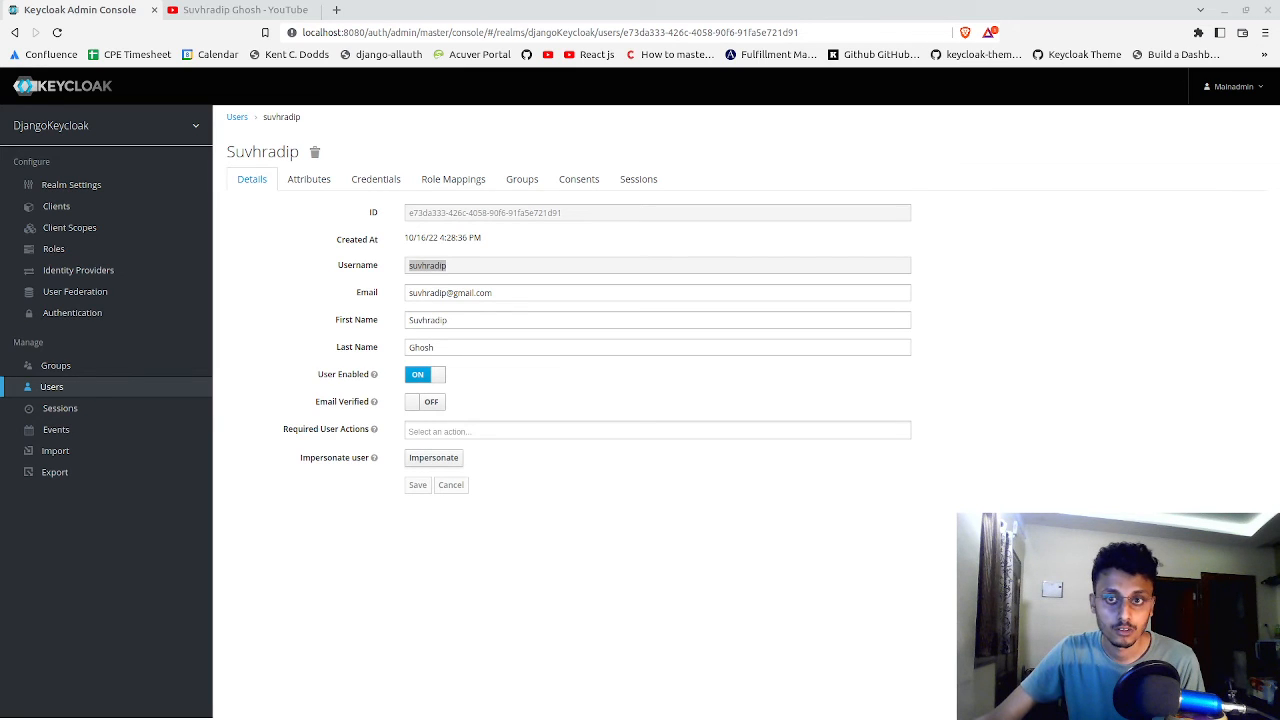
key(alt+Tab)
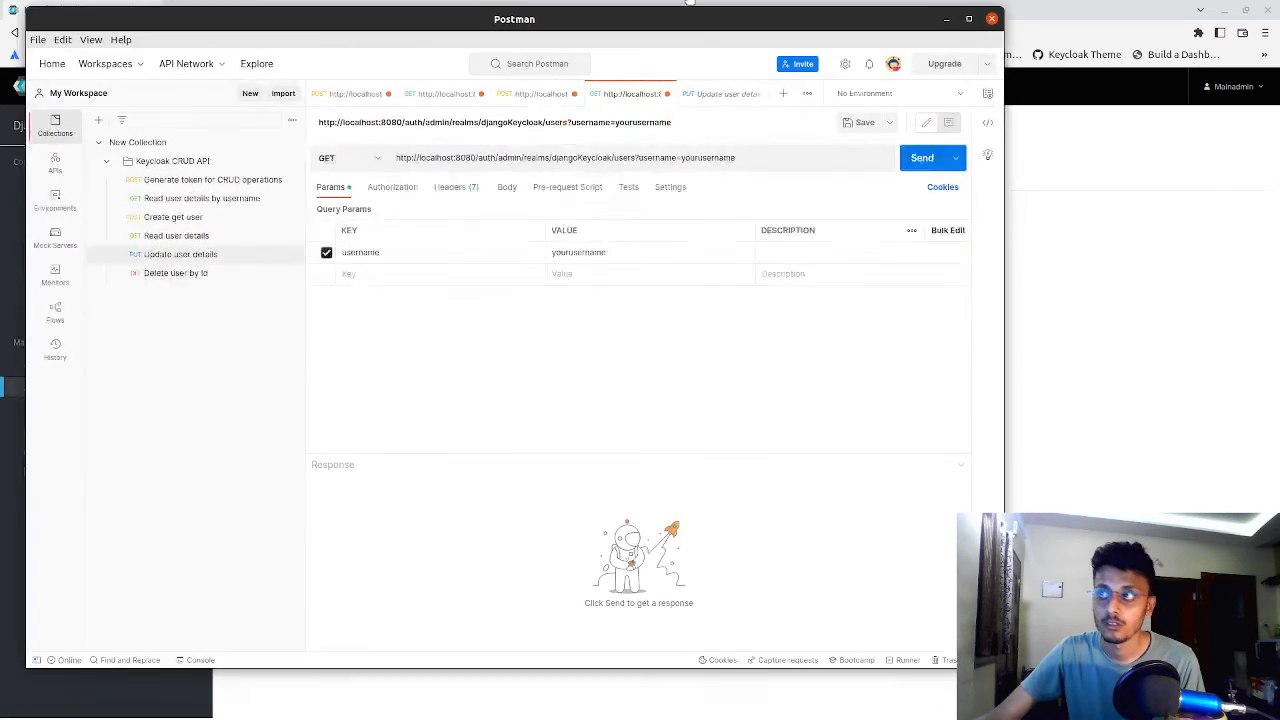
Enter the user's username as the value of the username key in the POST request body
double_click(590, 41)
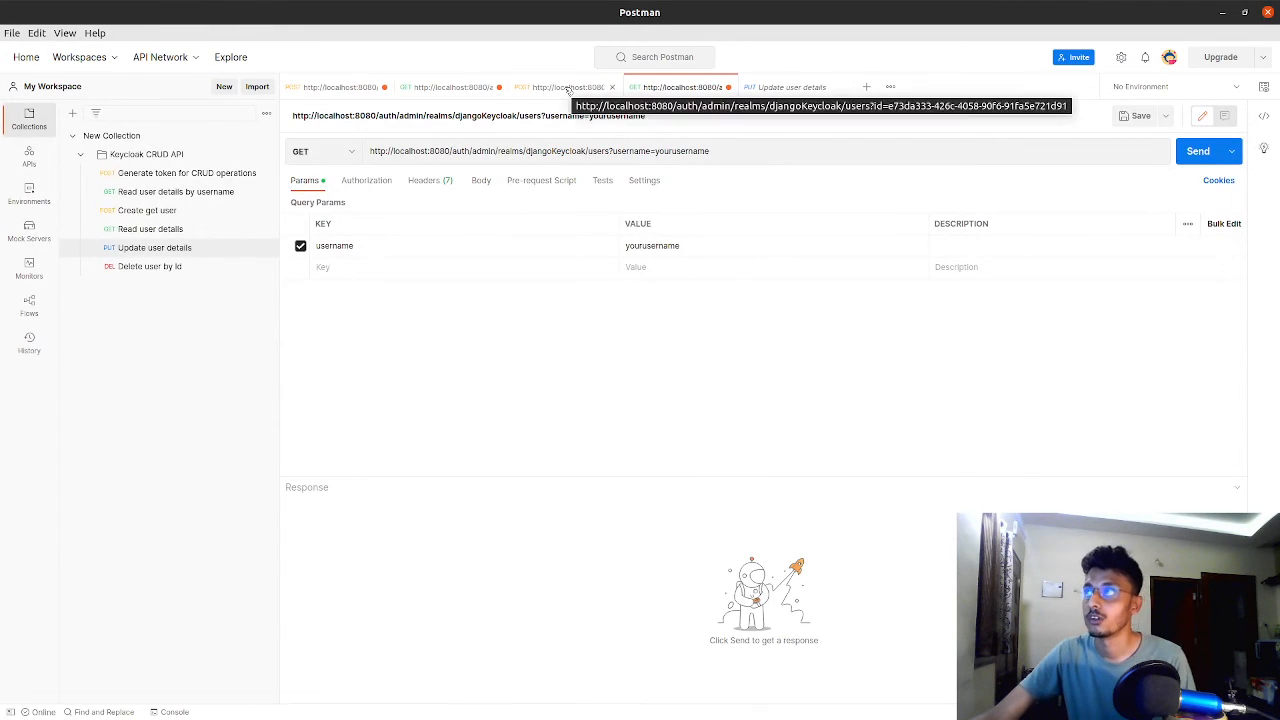
click(566, 88)
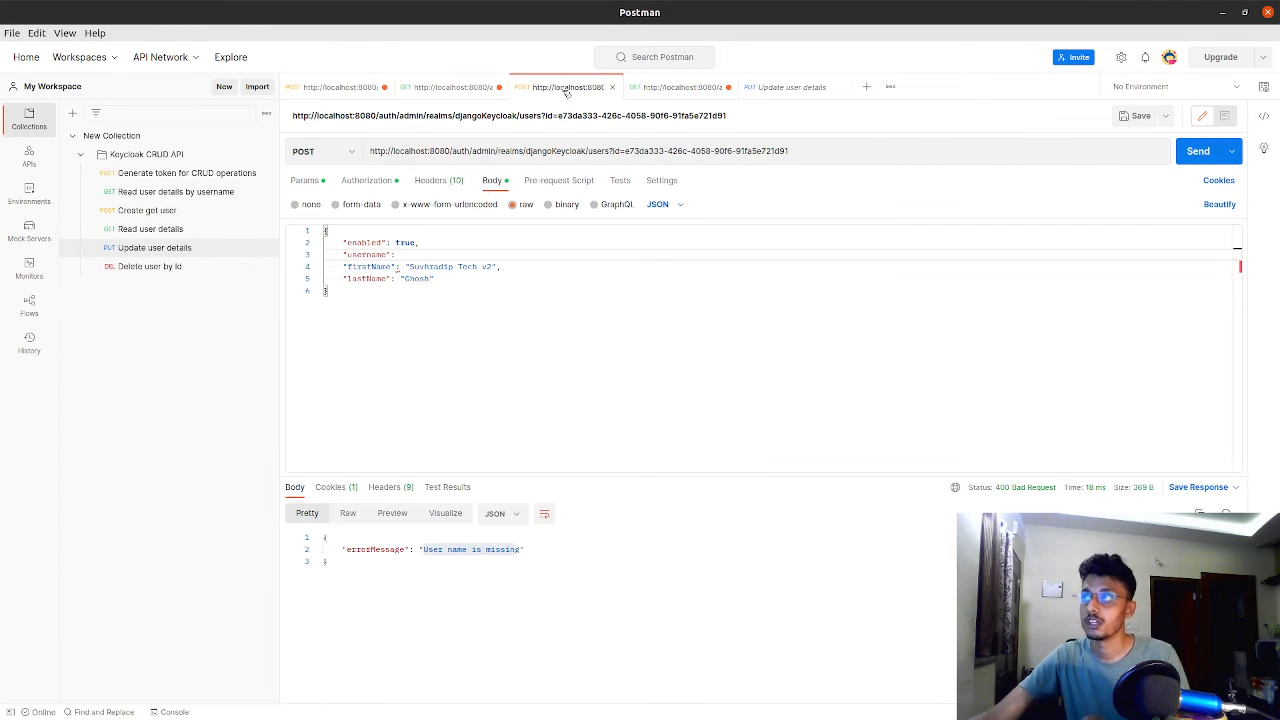
click(400, 256)
text(")
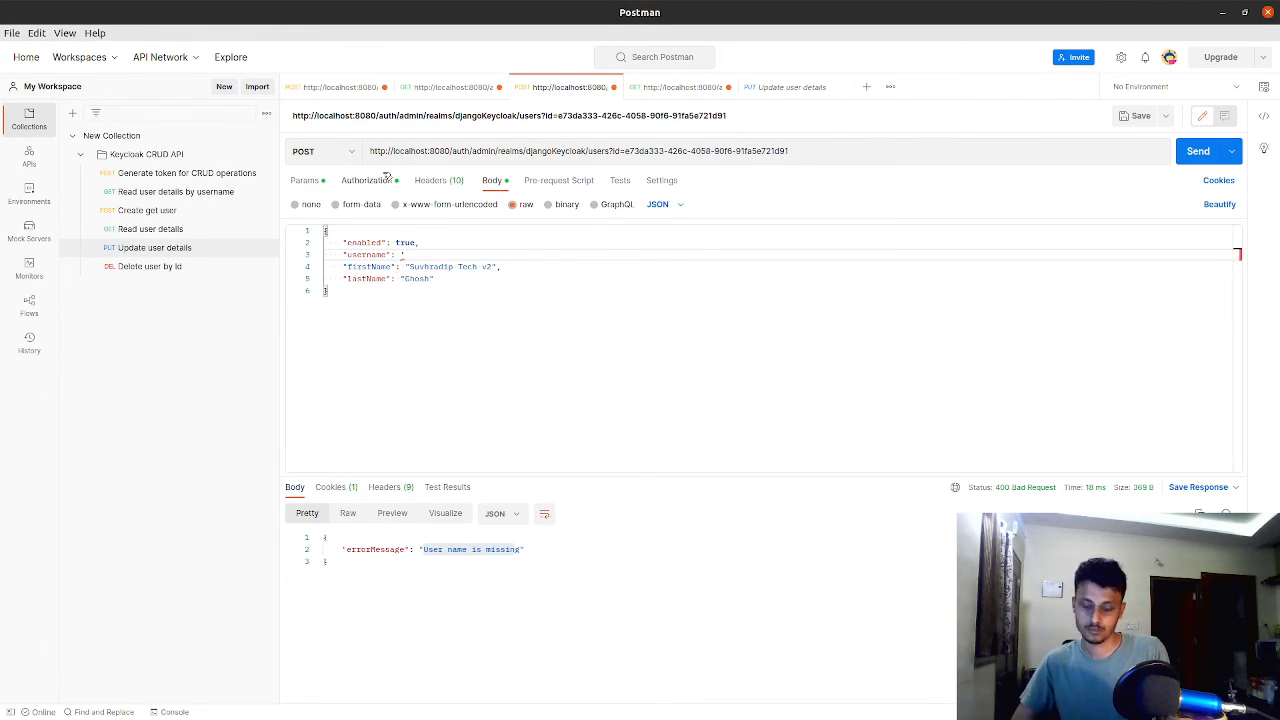
text(suvhradip",)
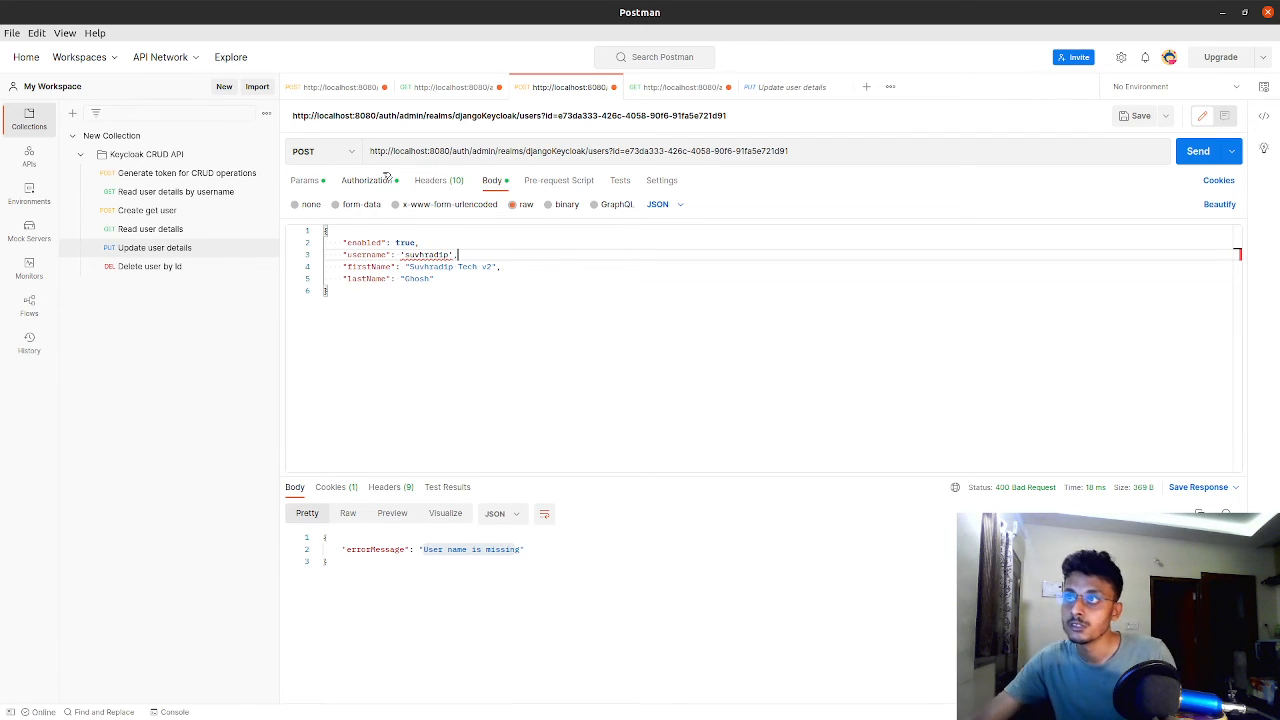
Replace the single quotes around the username value with double quotes, keeping the trailing comma
click(405, 254)
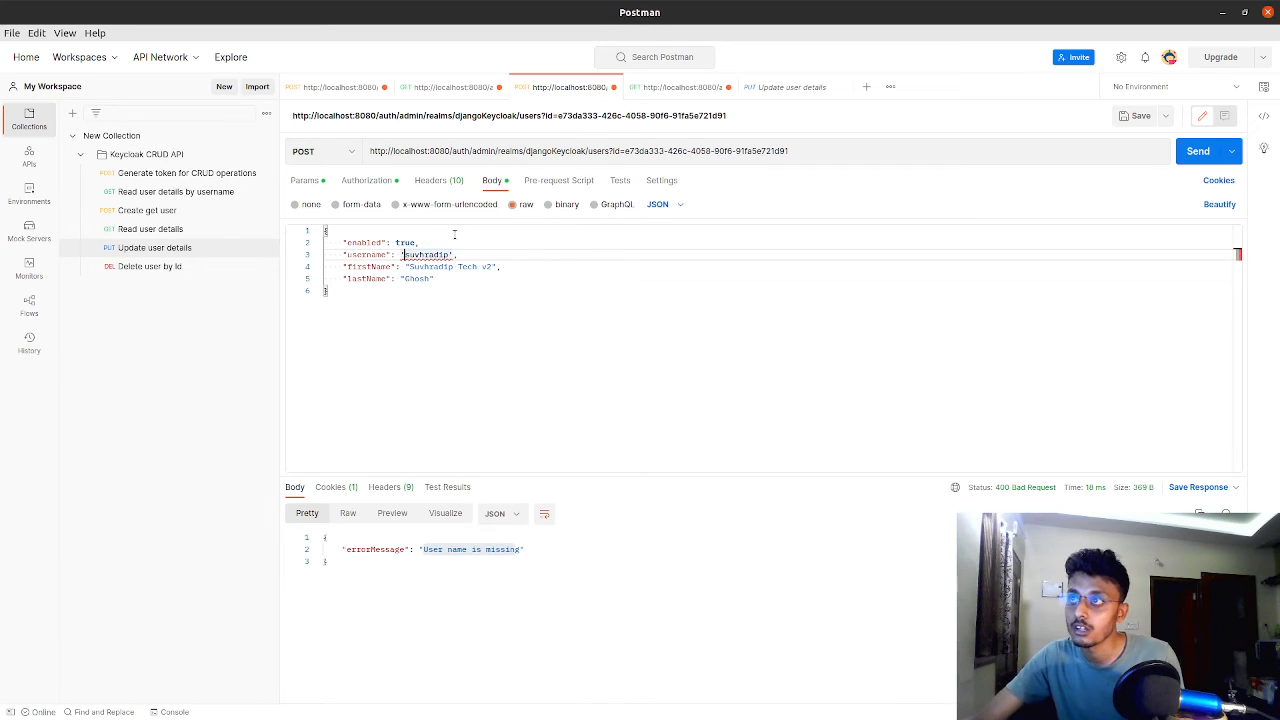
key(BackSpace)
text(")
key(Right)
key(Right)
key(Right)
key(Right)
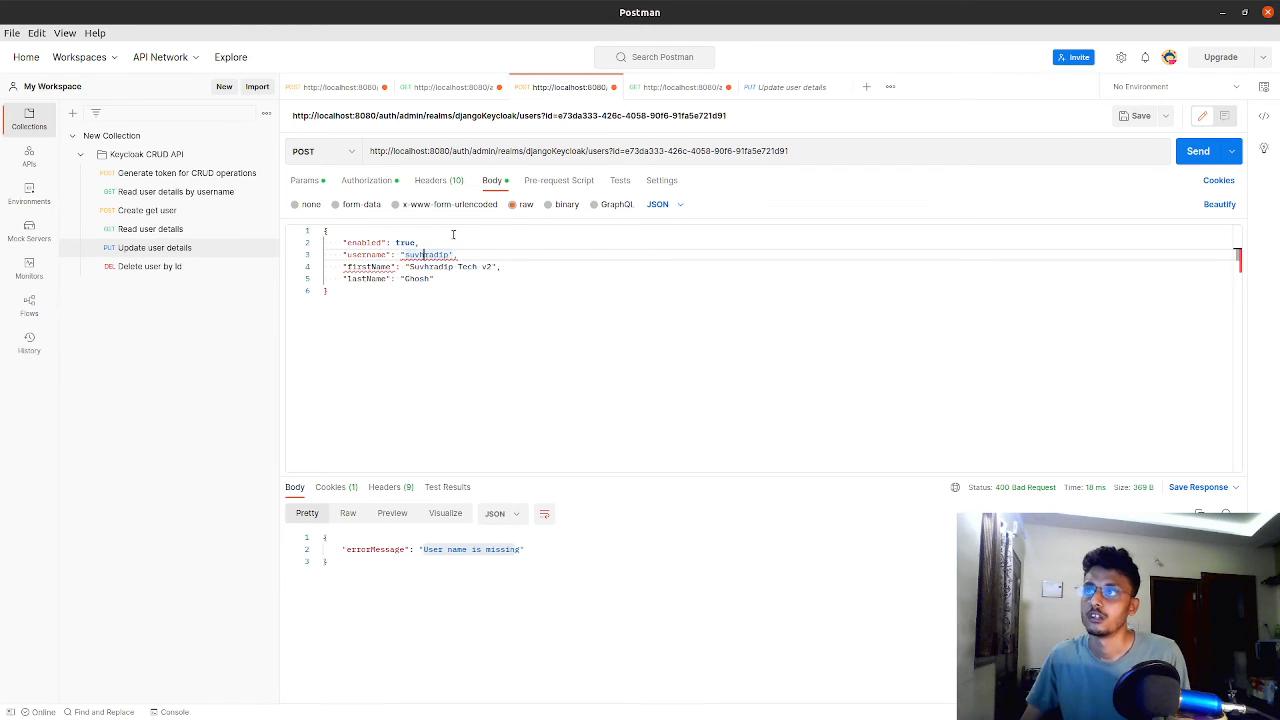
key(End)
key(BackSpace)
key(BackSpace)
text(",)
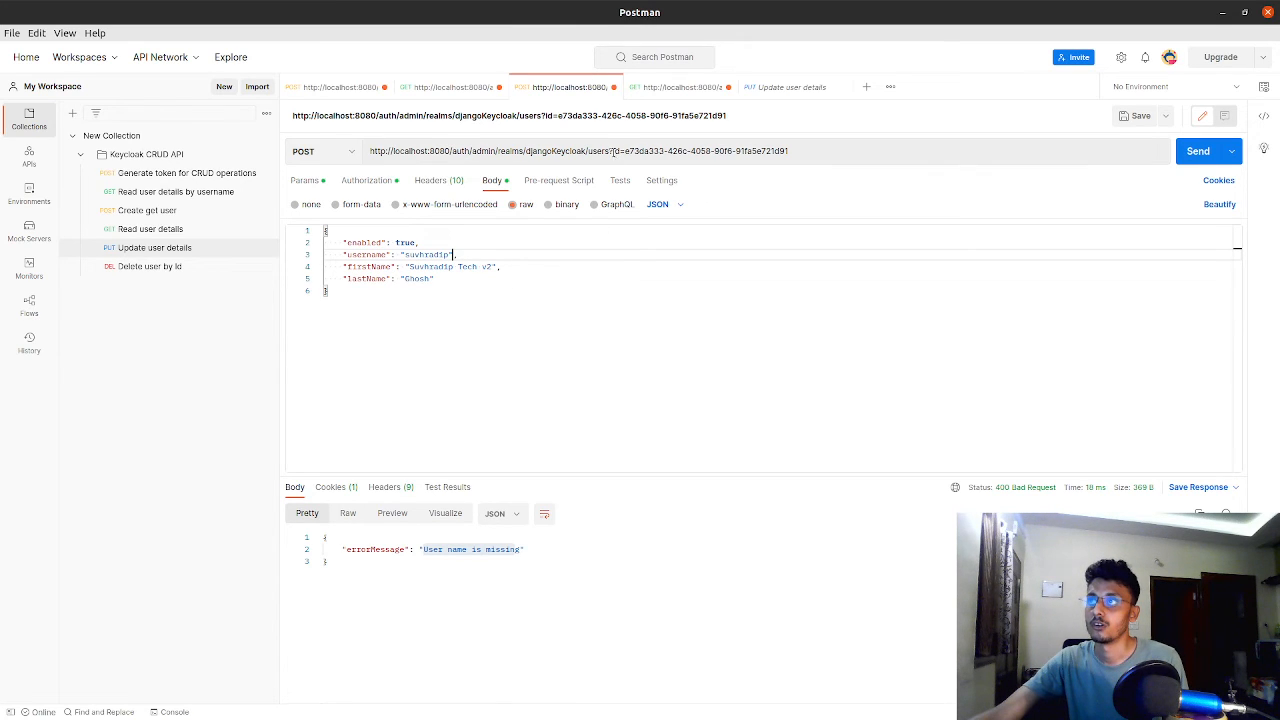
Compare the ?id= part of the POST users URL with the URL of the saved Update user details request
drag(609, 151, 622, 151)
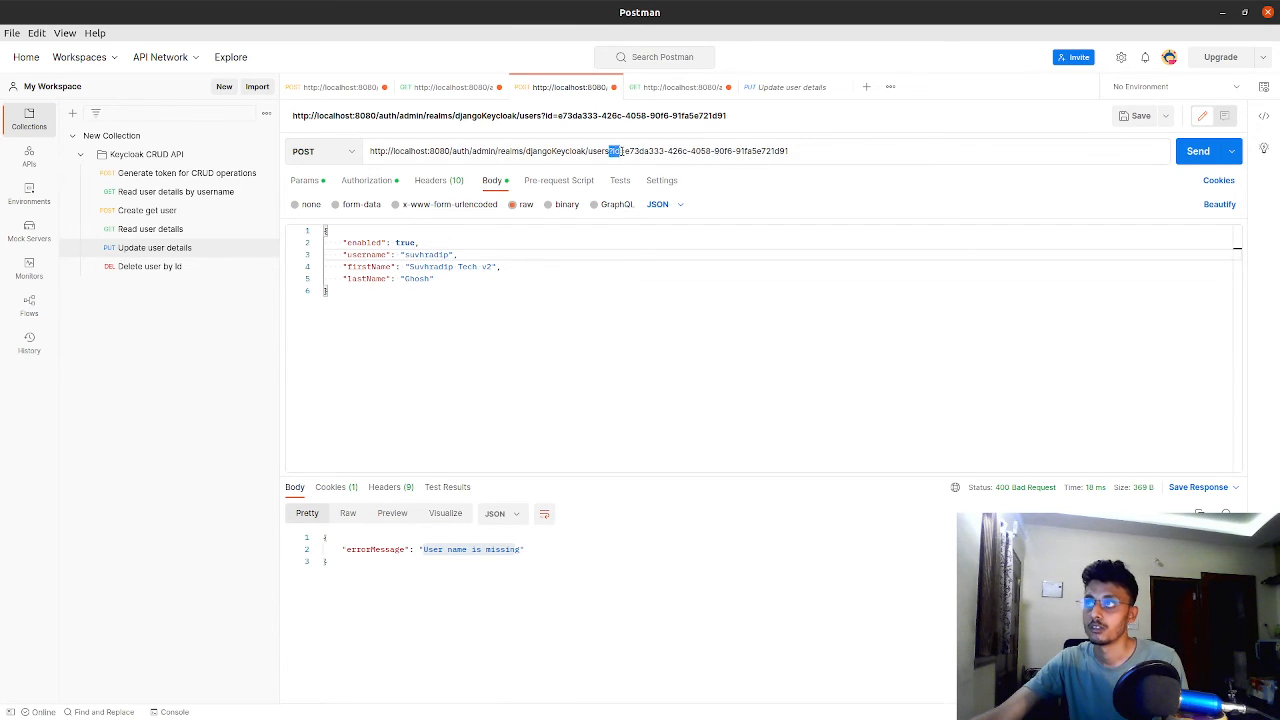
click(765, 91)
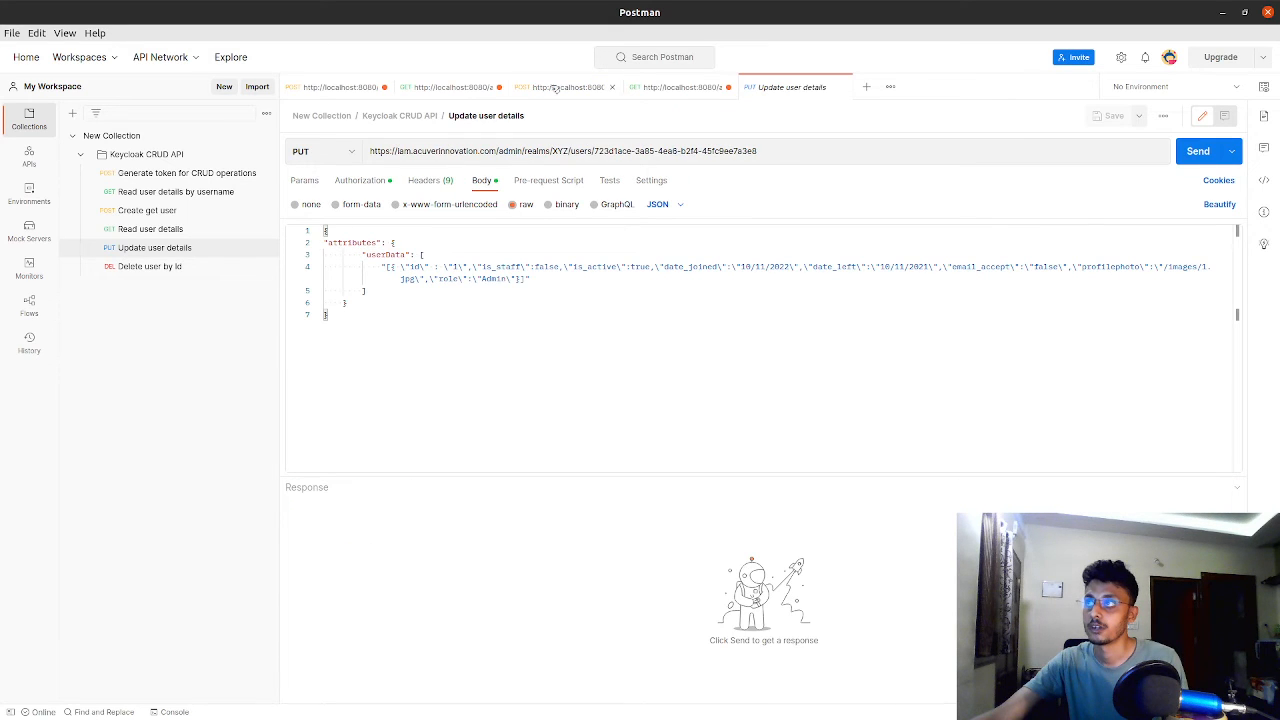
click(555, 88)
click(765, 87)
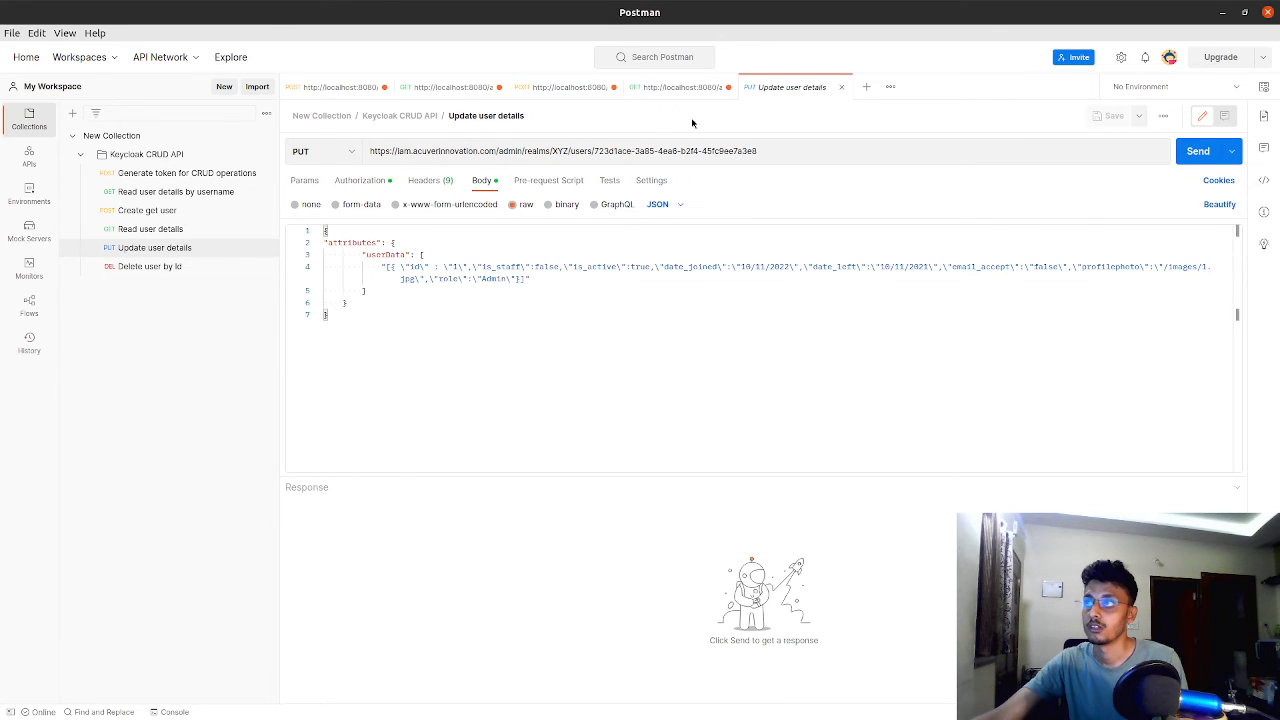
drag(595, 148, 428, 149)
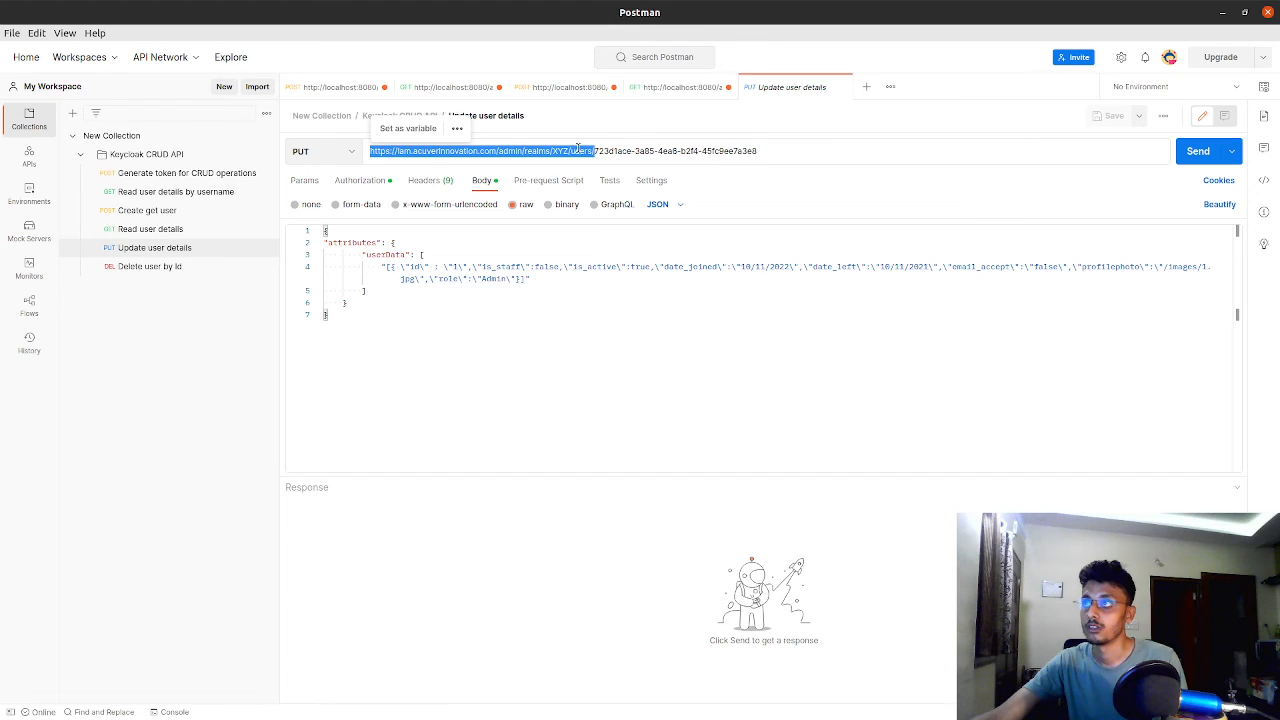
click(621, 152)
click(541, 88)
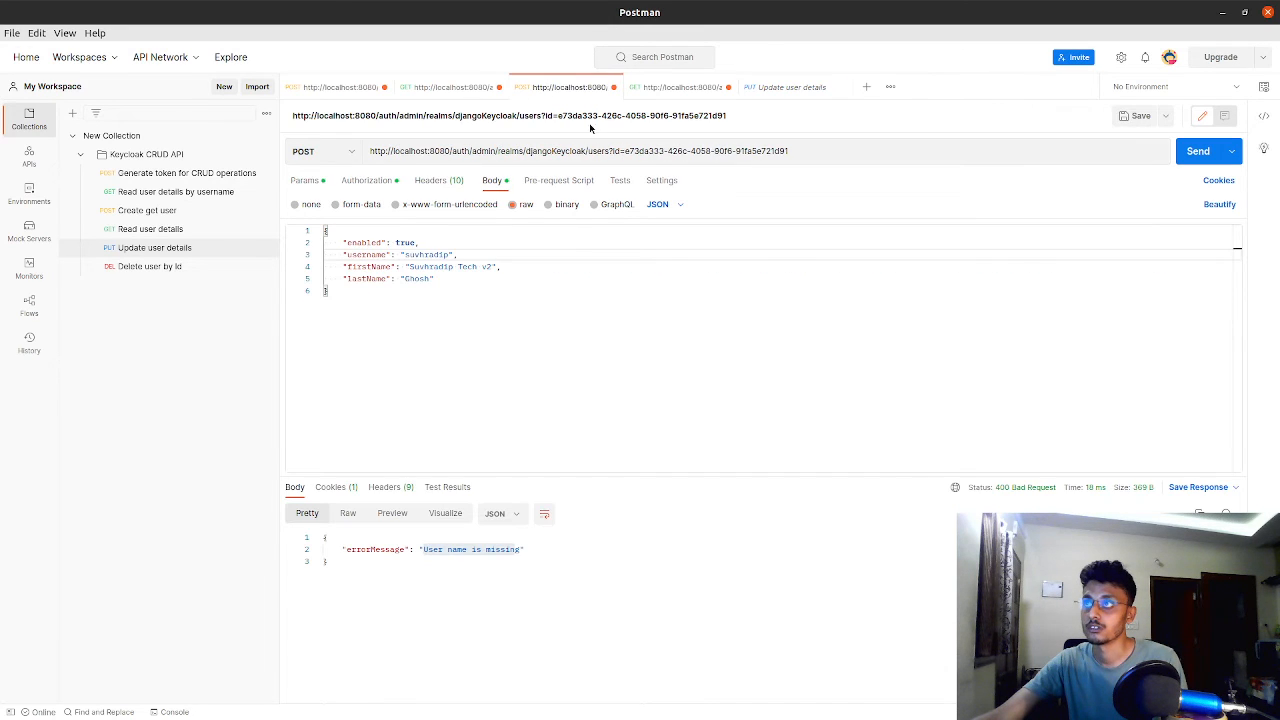
click(457, 92)
click(522, 87)
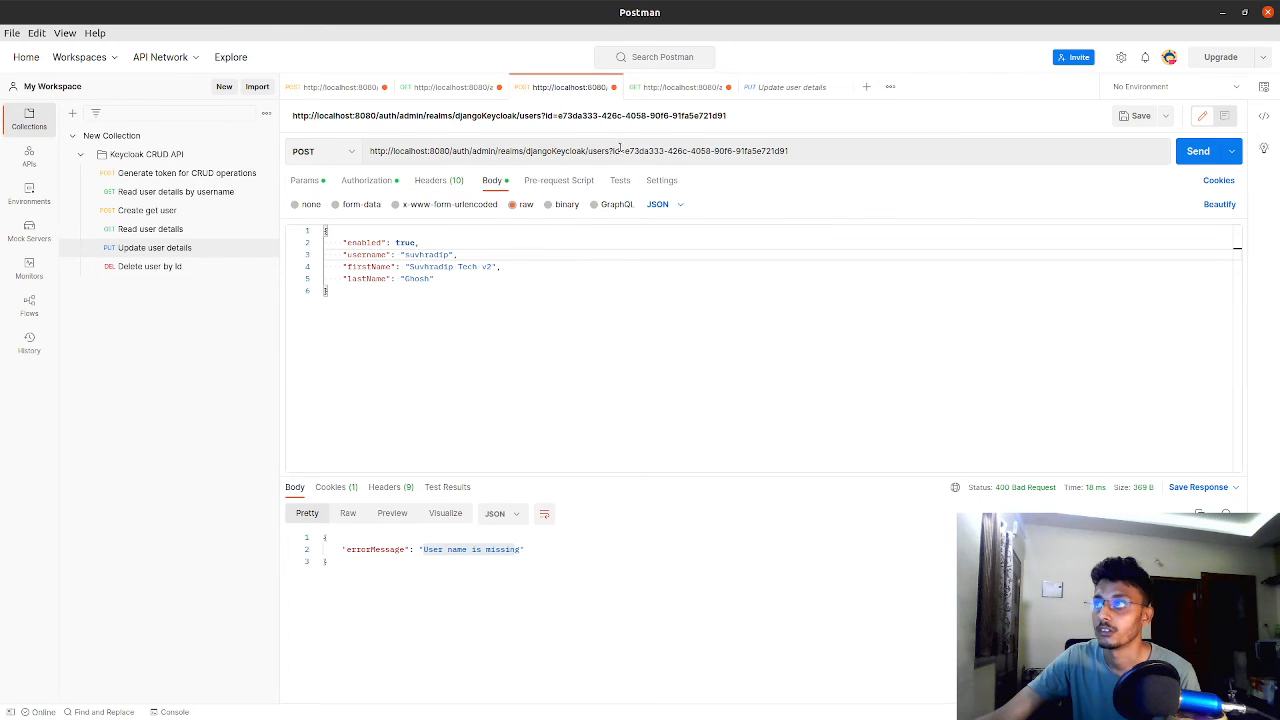
Send the POST users request with the username included in its body, leaving the ?id= URL as it is
drag(610, 151, 620, 151)
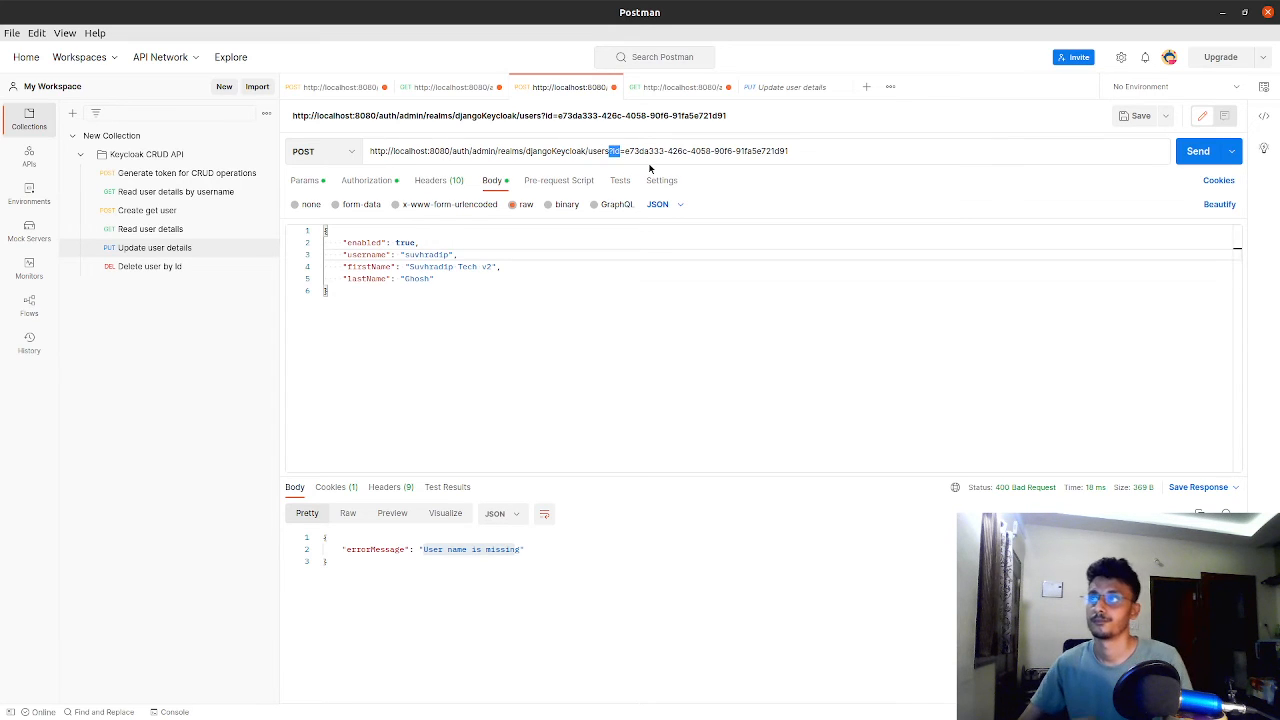
key(Right)
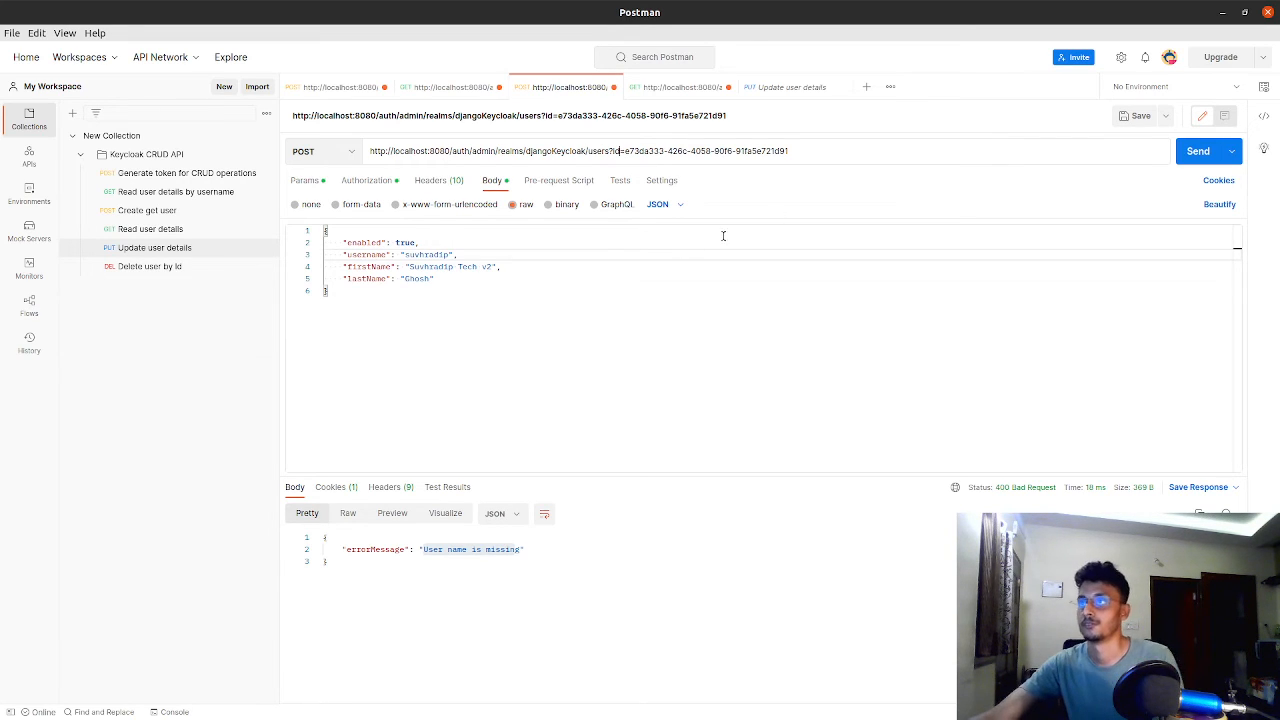
click(1198, 150)
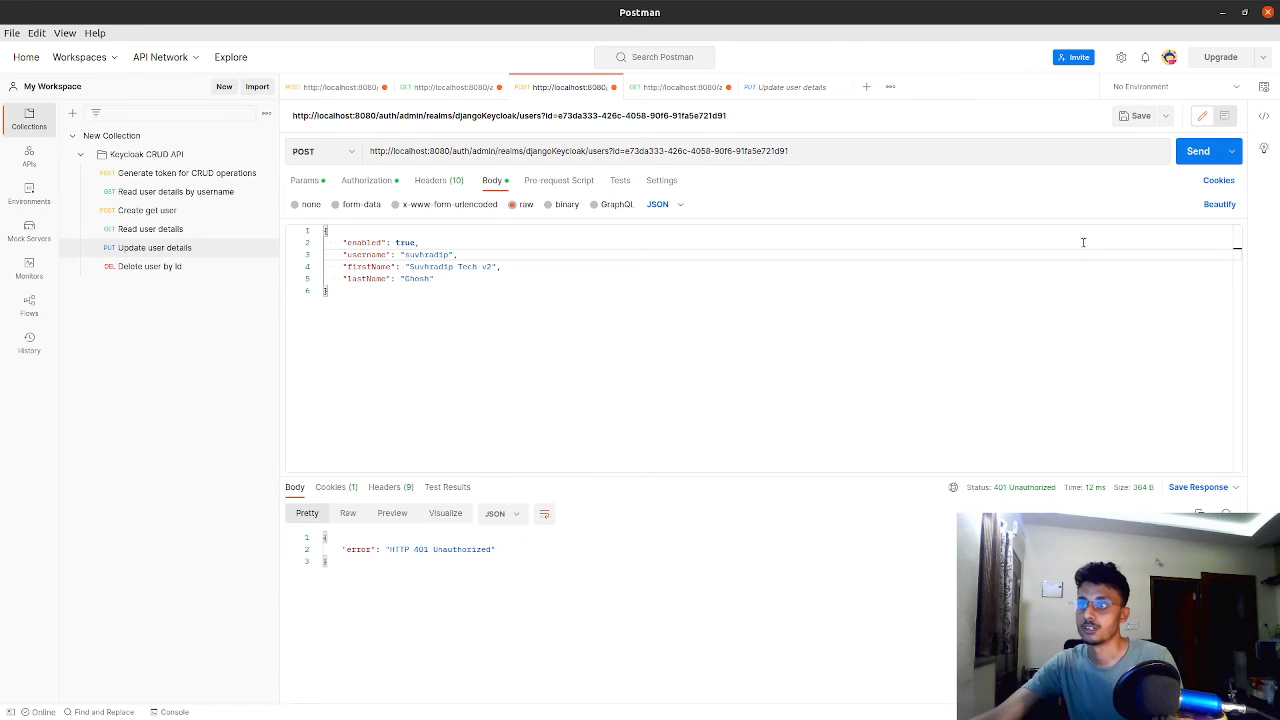
Request a fresh admin-cli token from the master realm's token endpoint and copy the returned access_token value
click(340, 87)
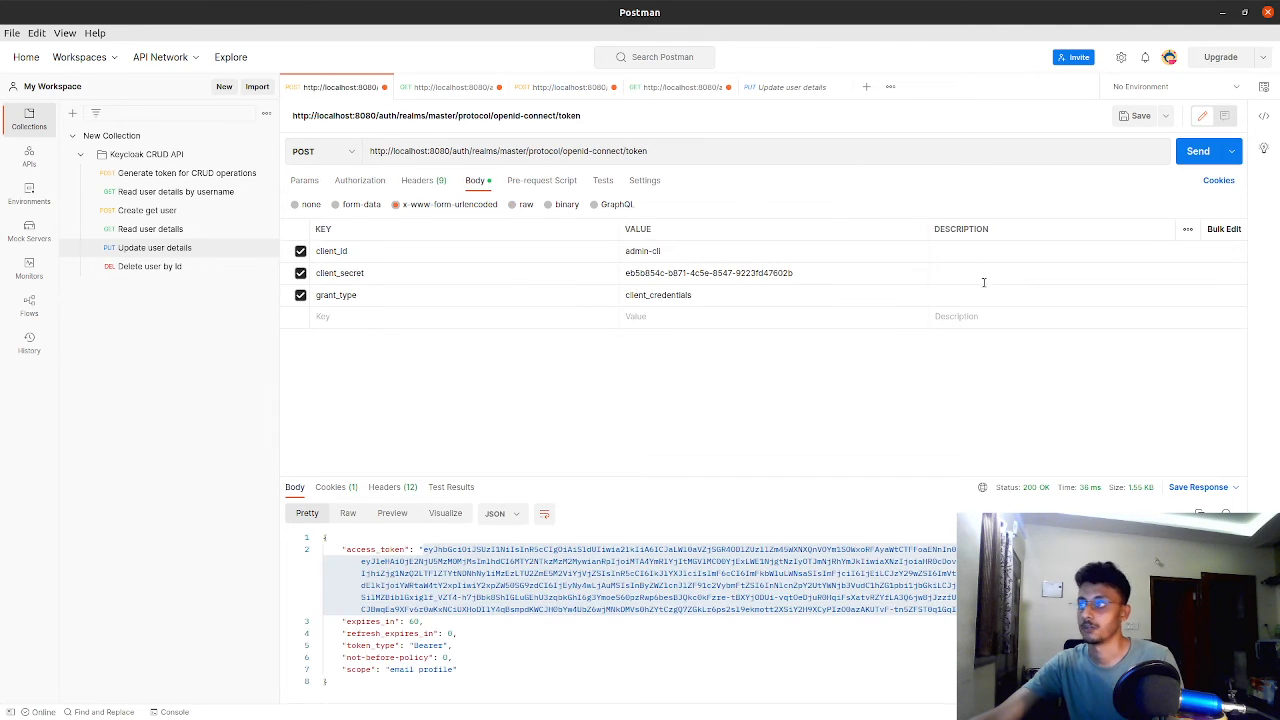
click(1180, 157)
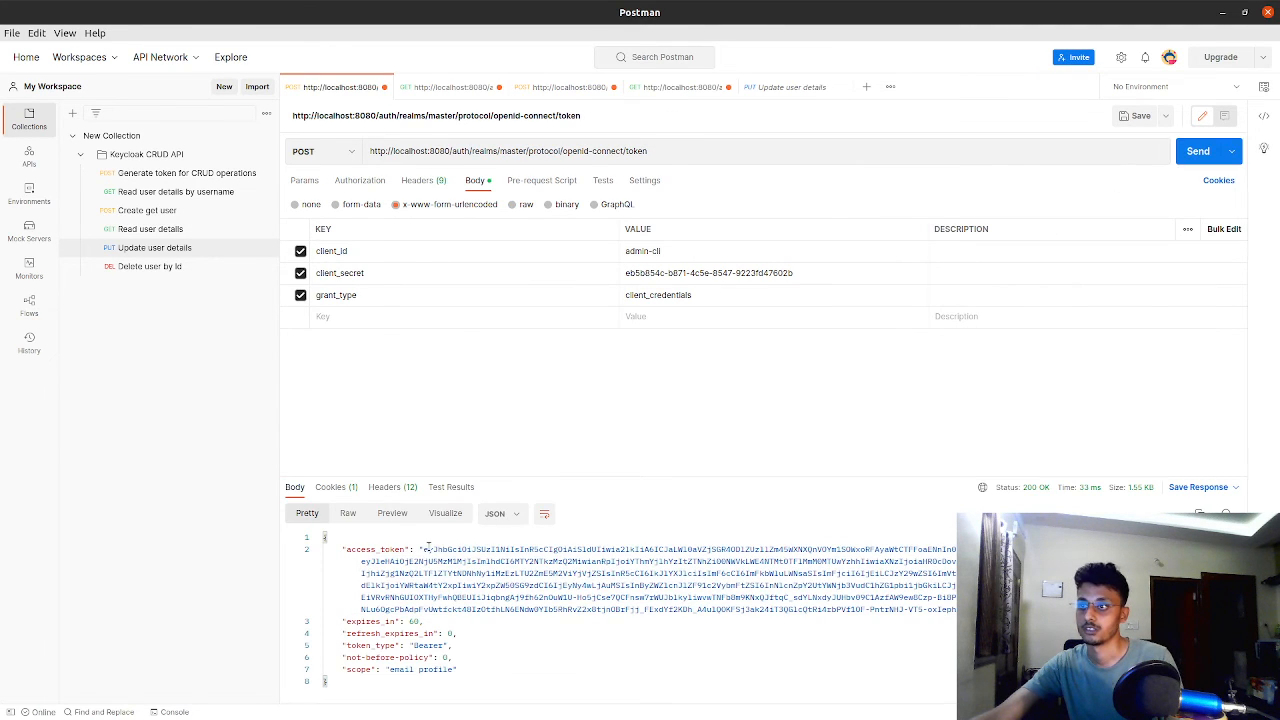
drag(424, 548, 958, 609)
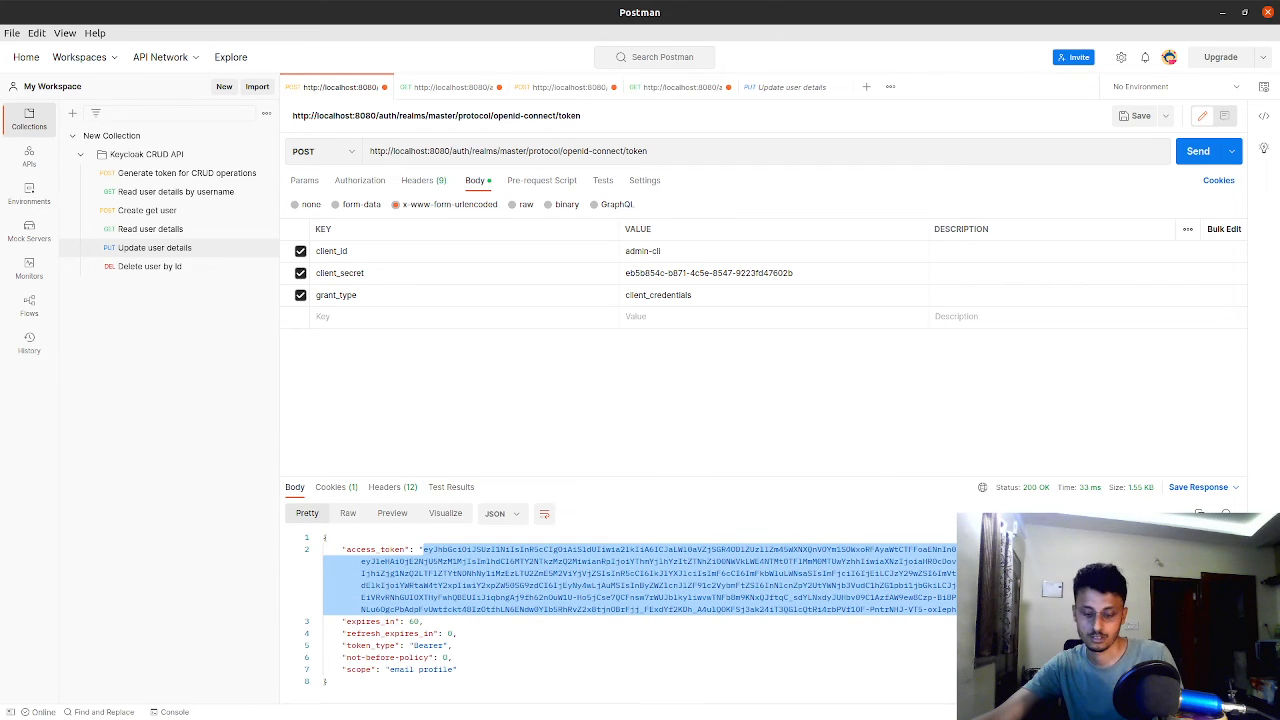
Replace the POST users request's bearer token with the copied access token and send the request
click(560, 90)
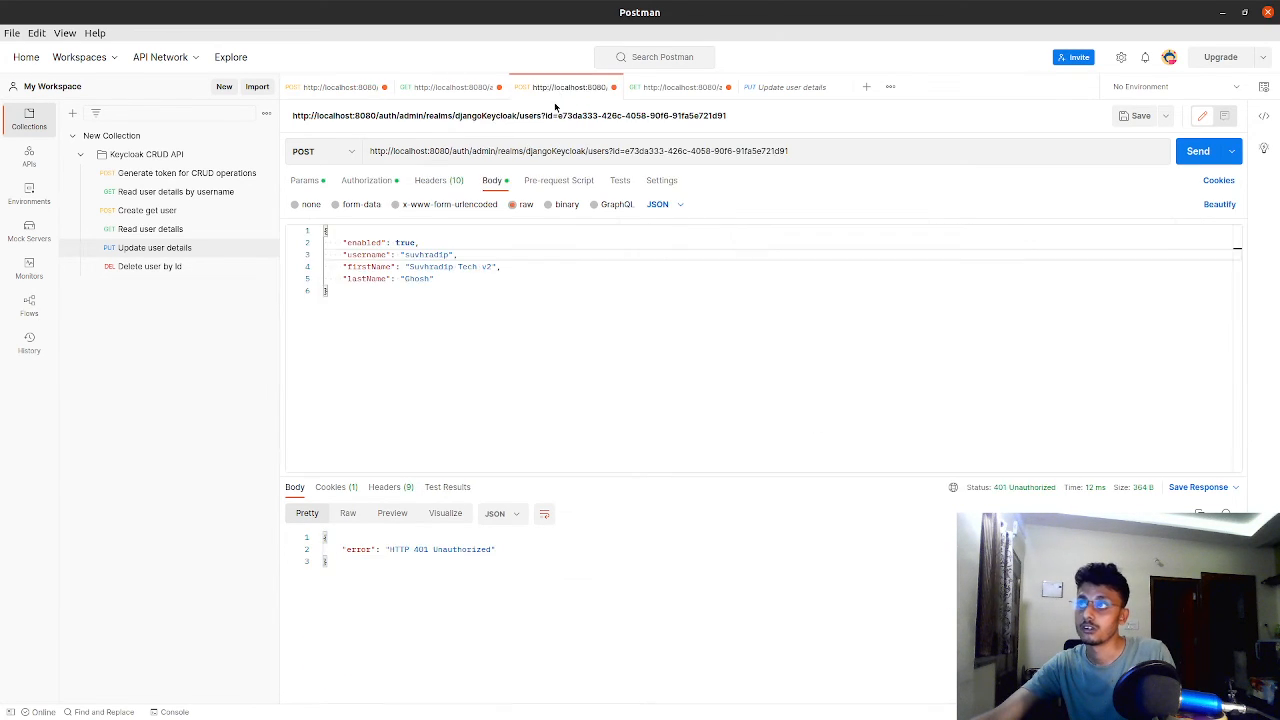
click(305, 180)
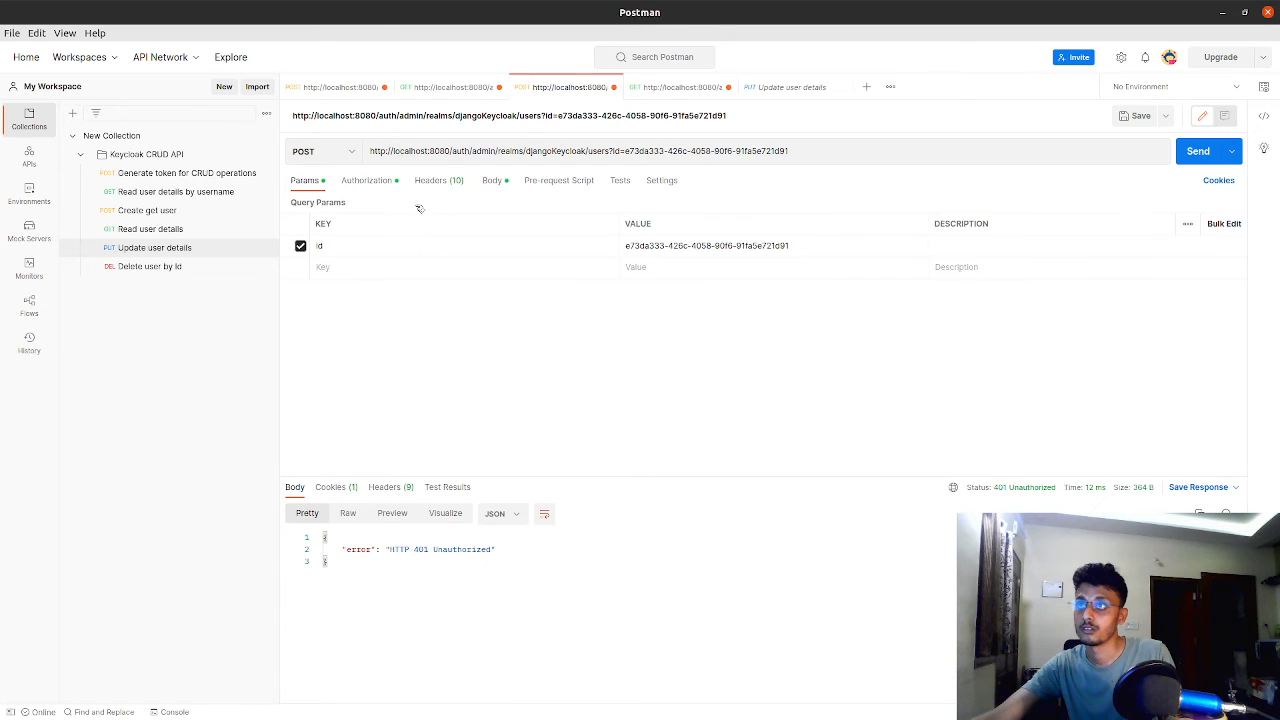
click(384, 184)
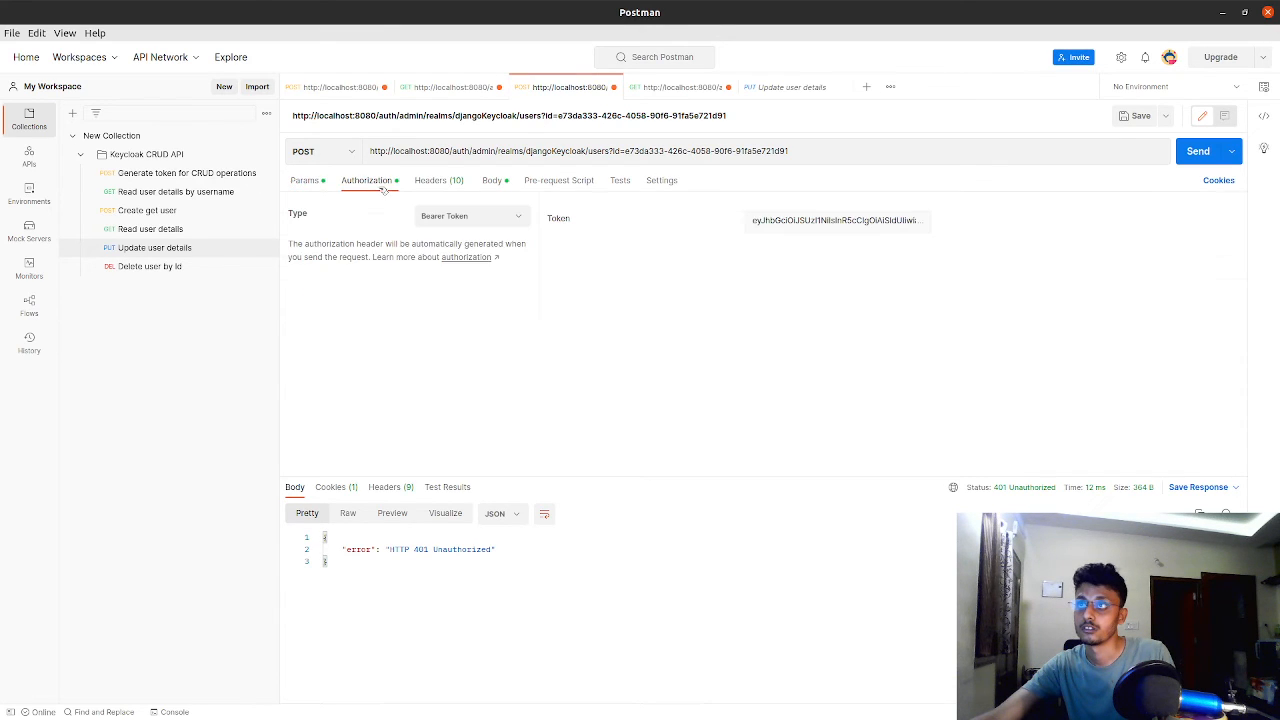
click(455, 217)
click(455, 217)
double_click(785, 226)
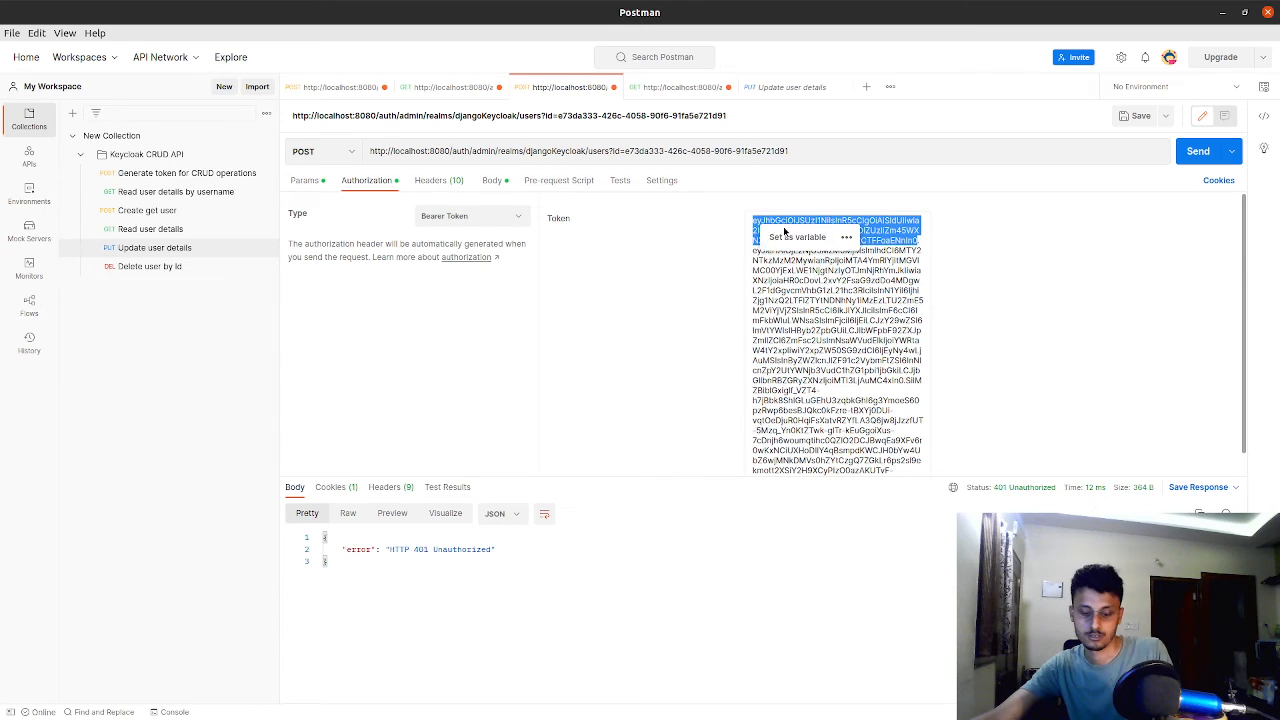
key(ctrl+a)
key(ctrl+v)
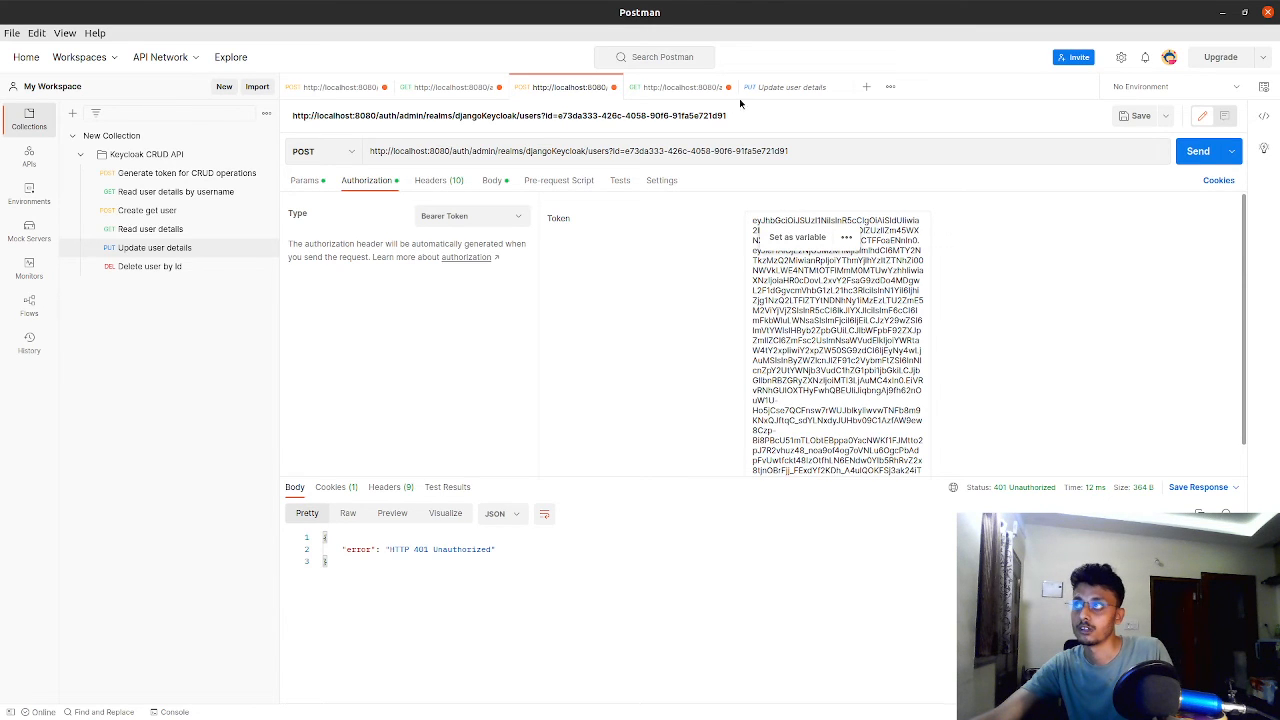
click(760, 91)
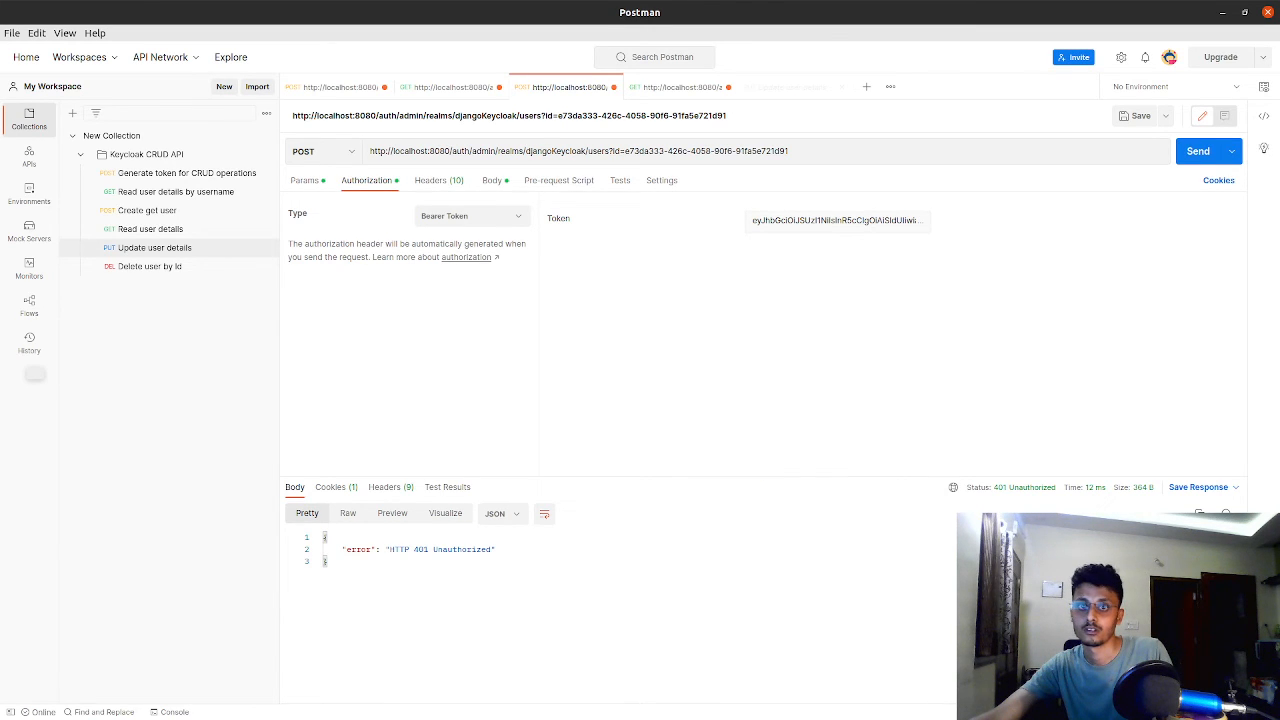
click(1179, 155)
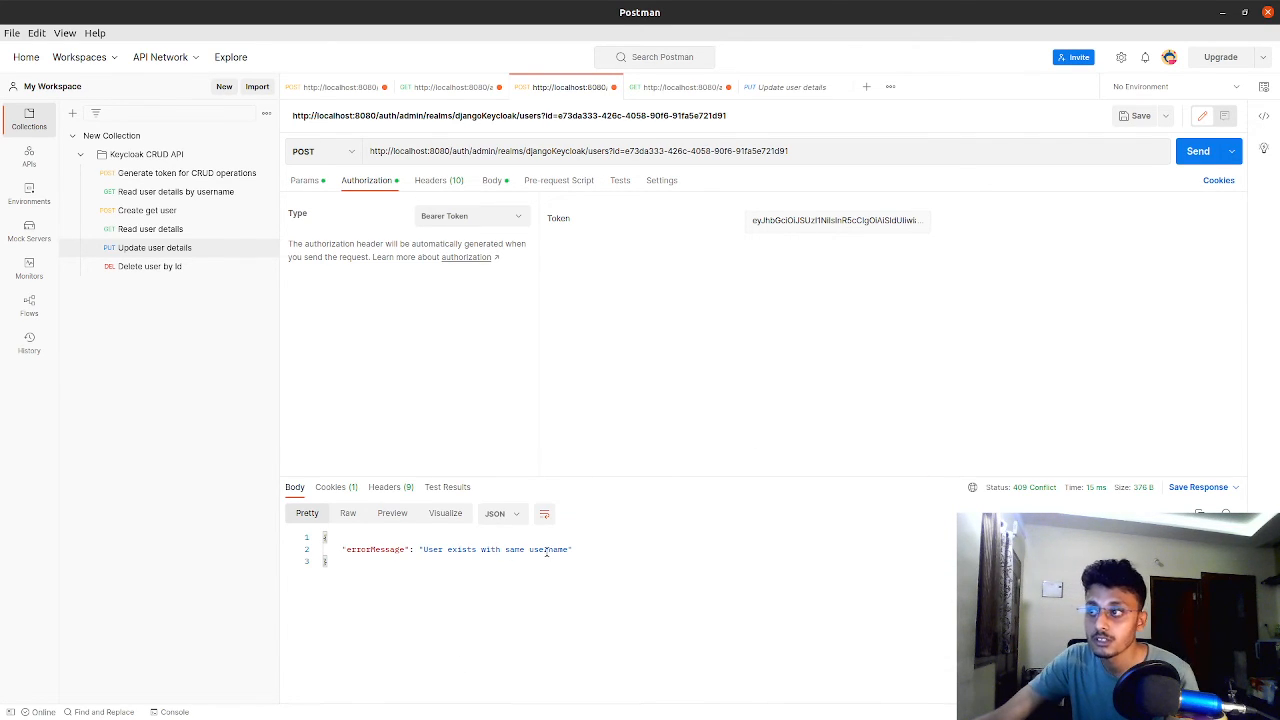
Replace ?id= in the POST users URL with a slash, making the user ID a path segment
click(652, 88)
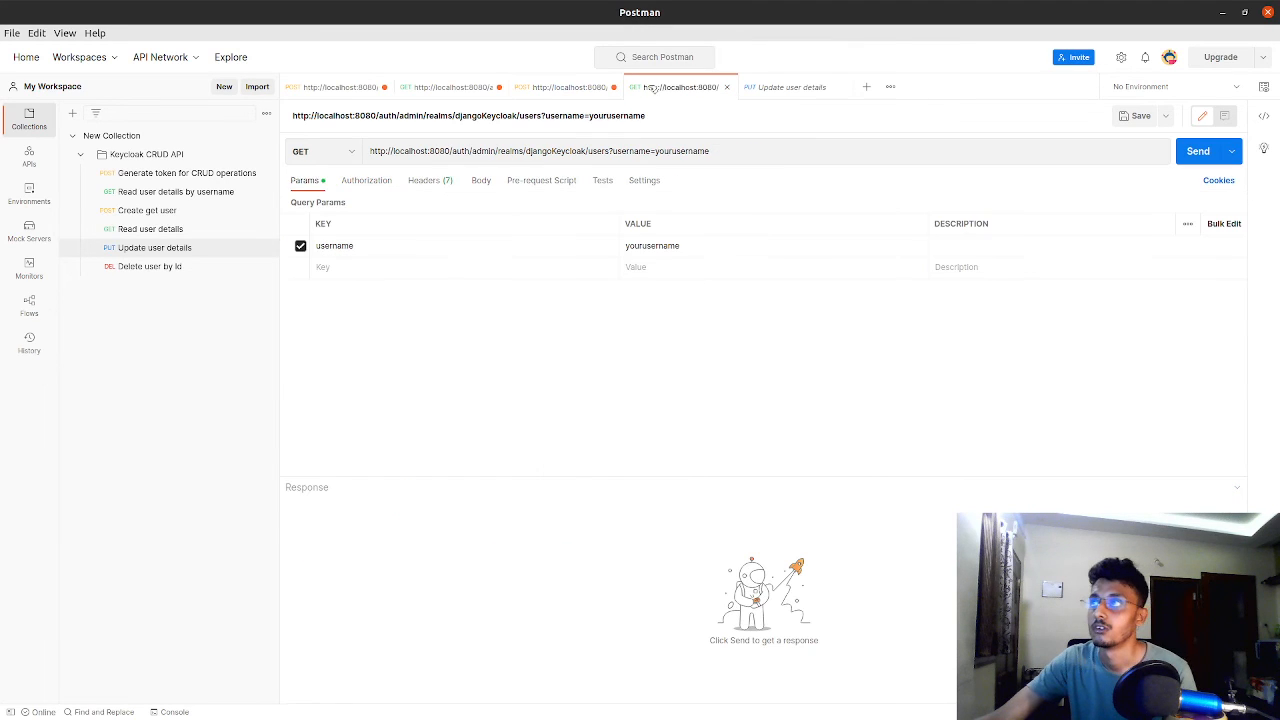
click(565, 87)
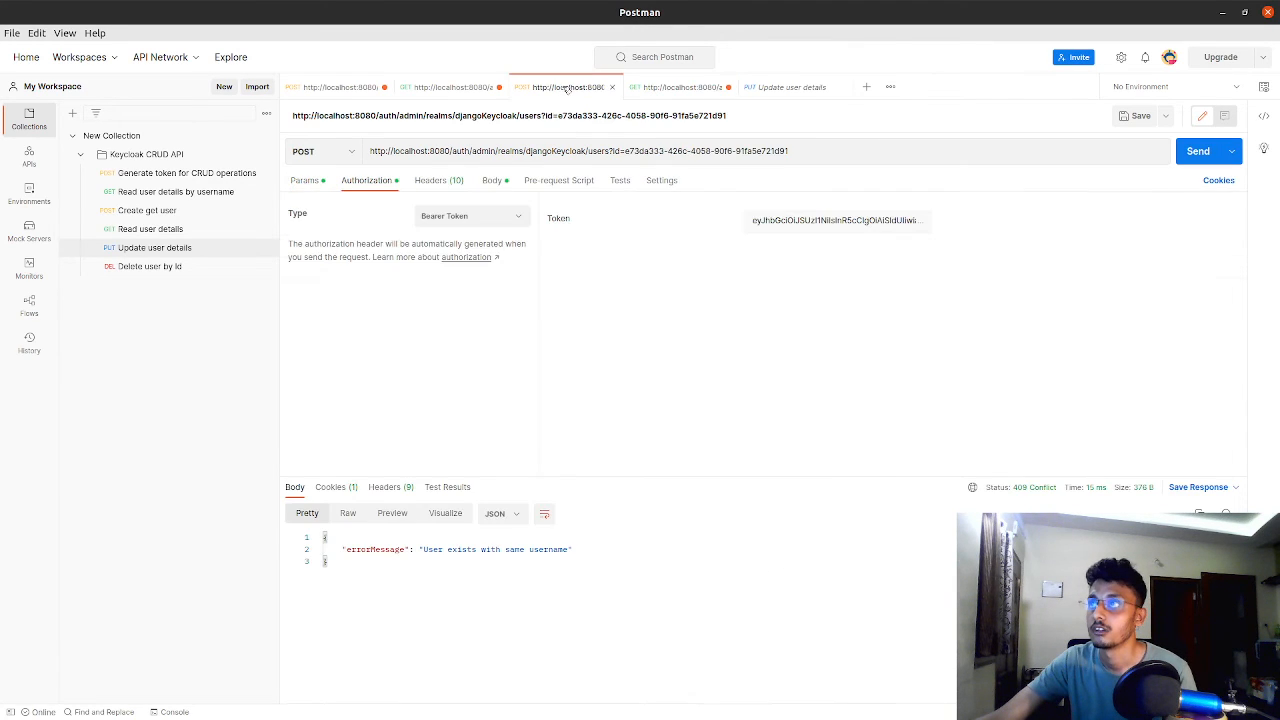
click(445, 87)
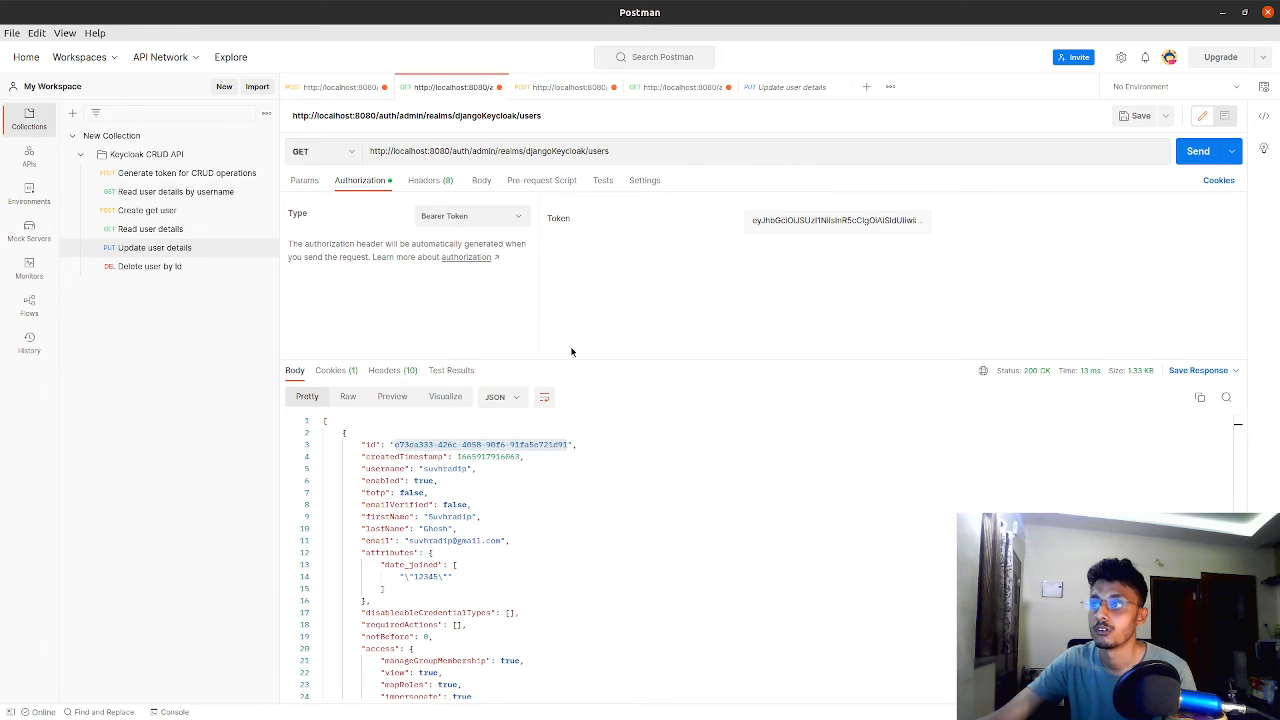
click(565, 90)
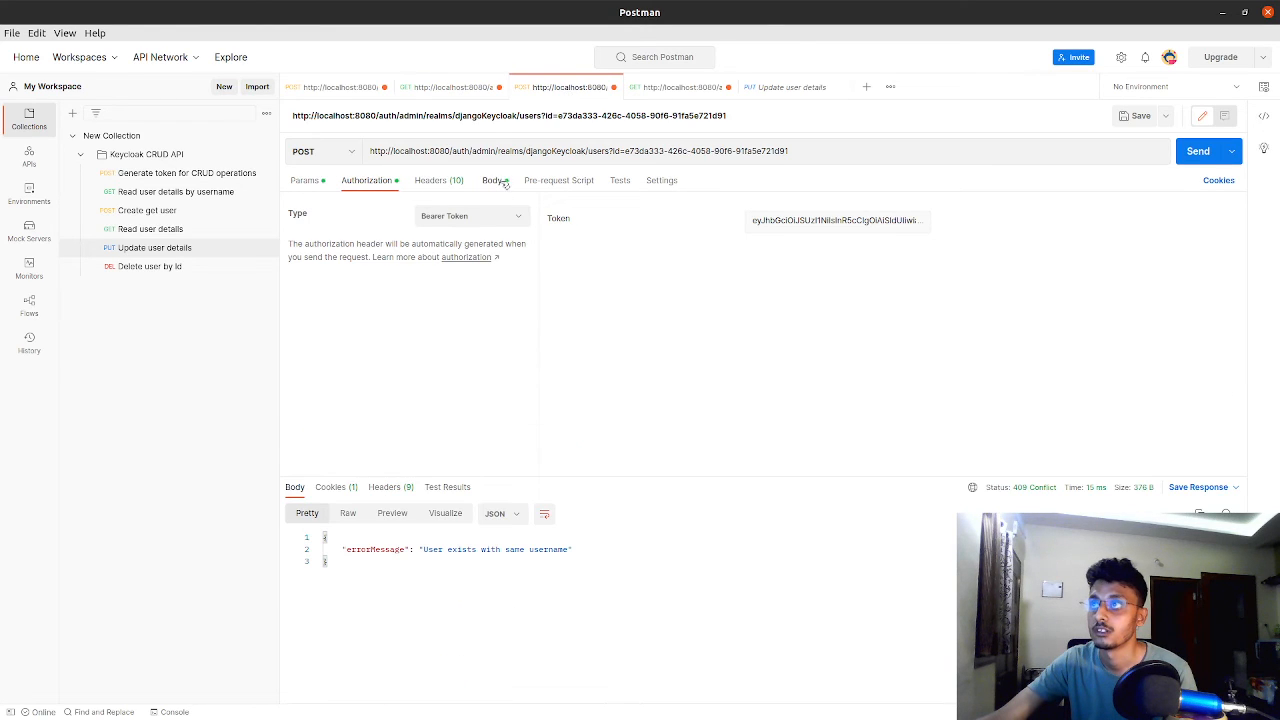
click(500, 183)
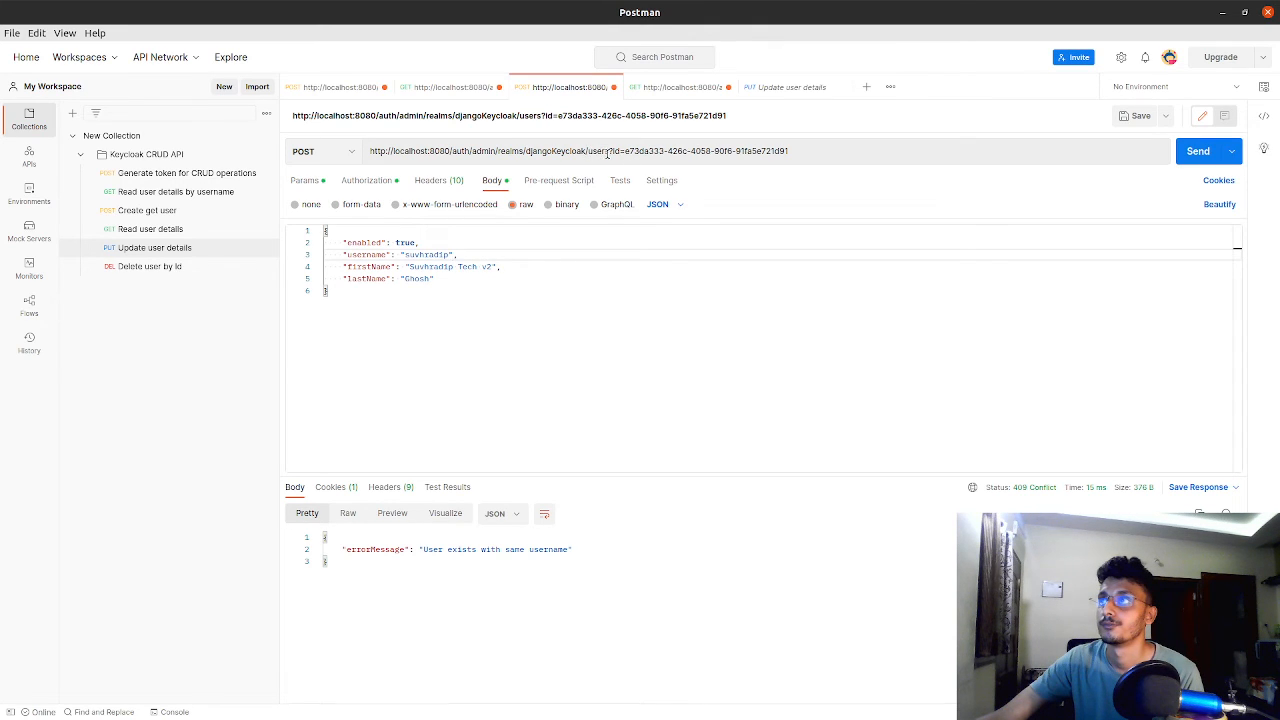
drag(608, 151, 626, 151)
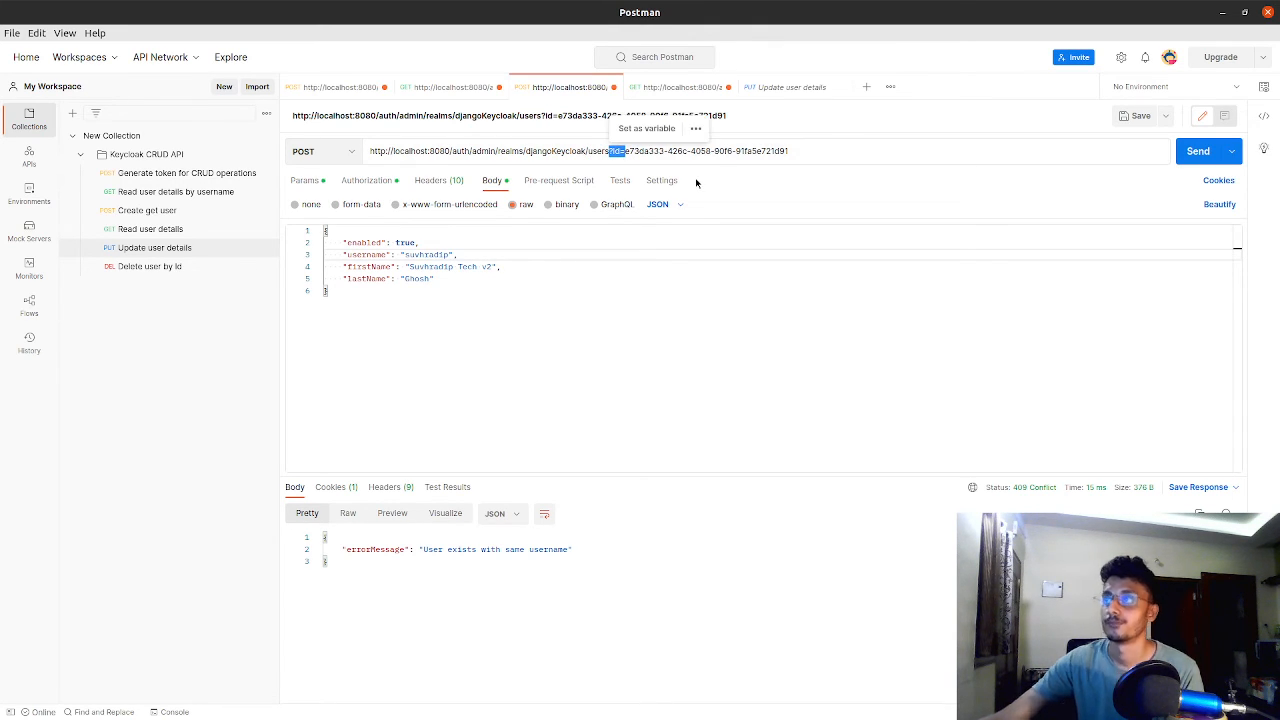
key(BackSpace)
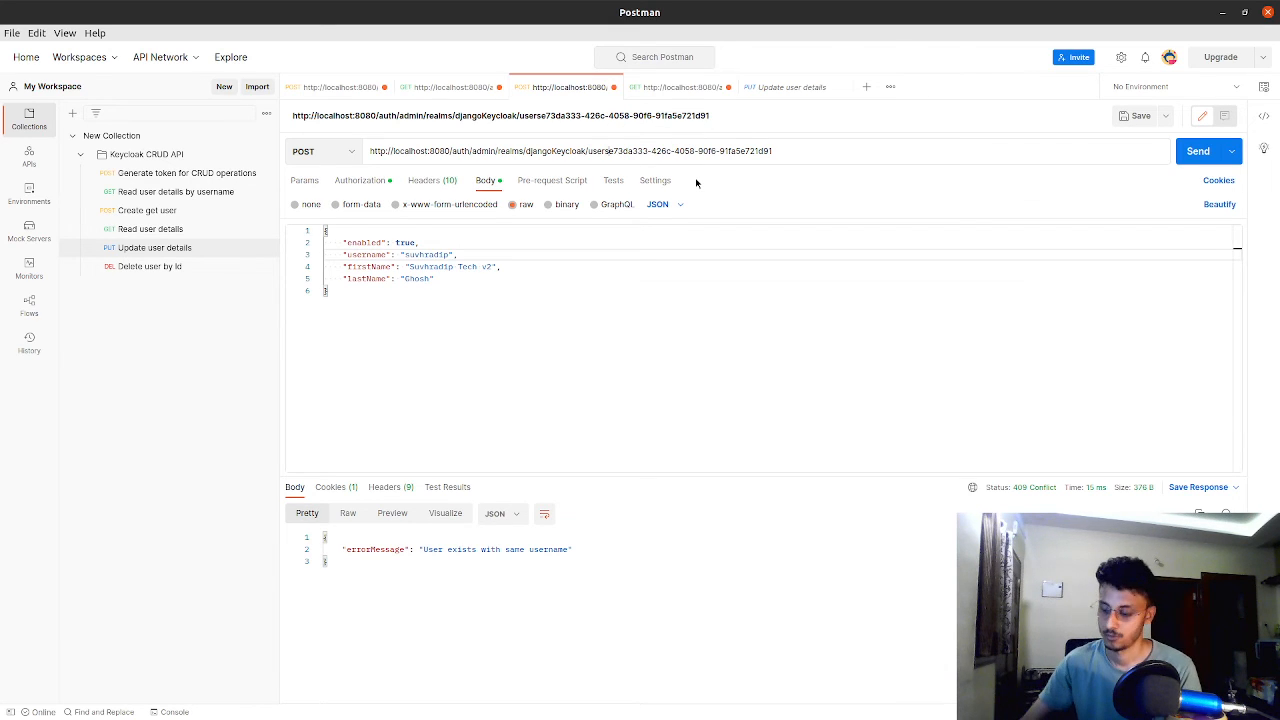
text(/)
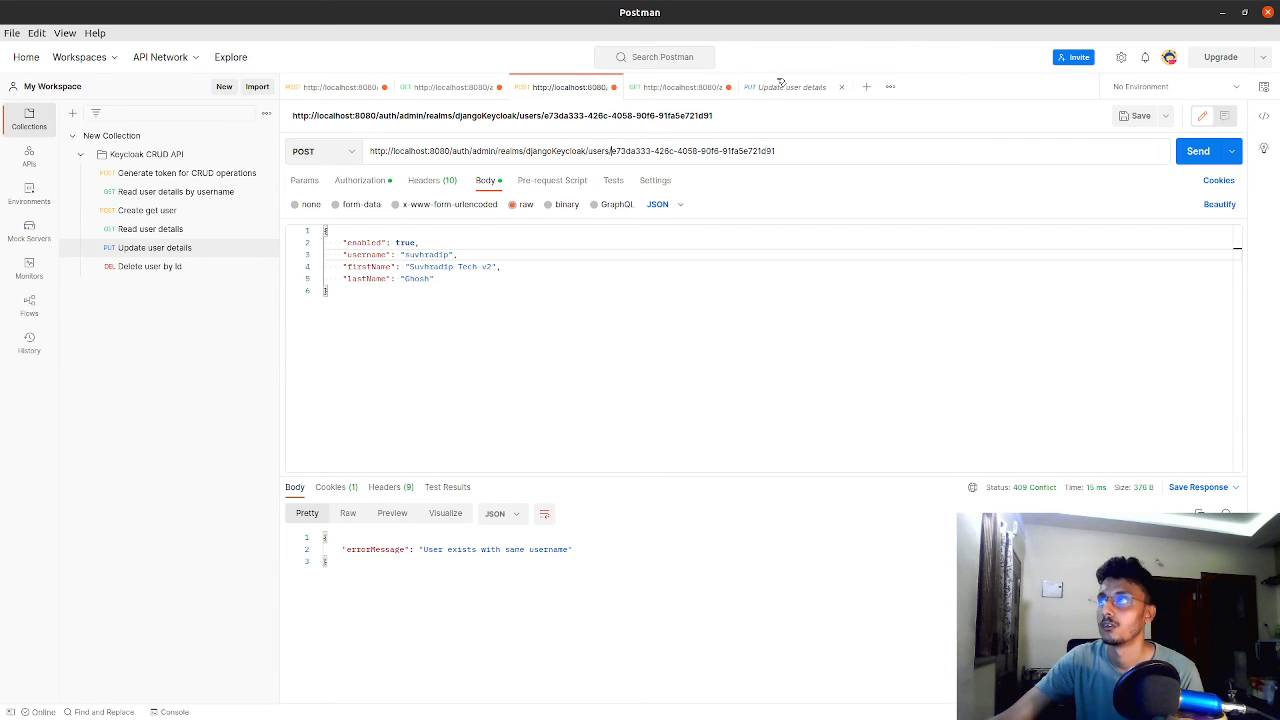
Check the URL format against the saved Update user details request and send the POST request with the ID in its path
click(781, 87)
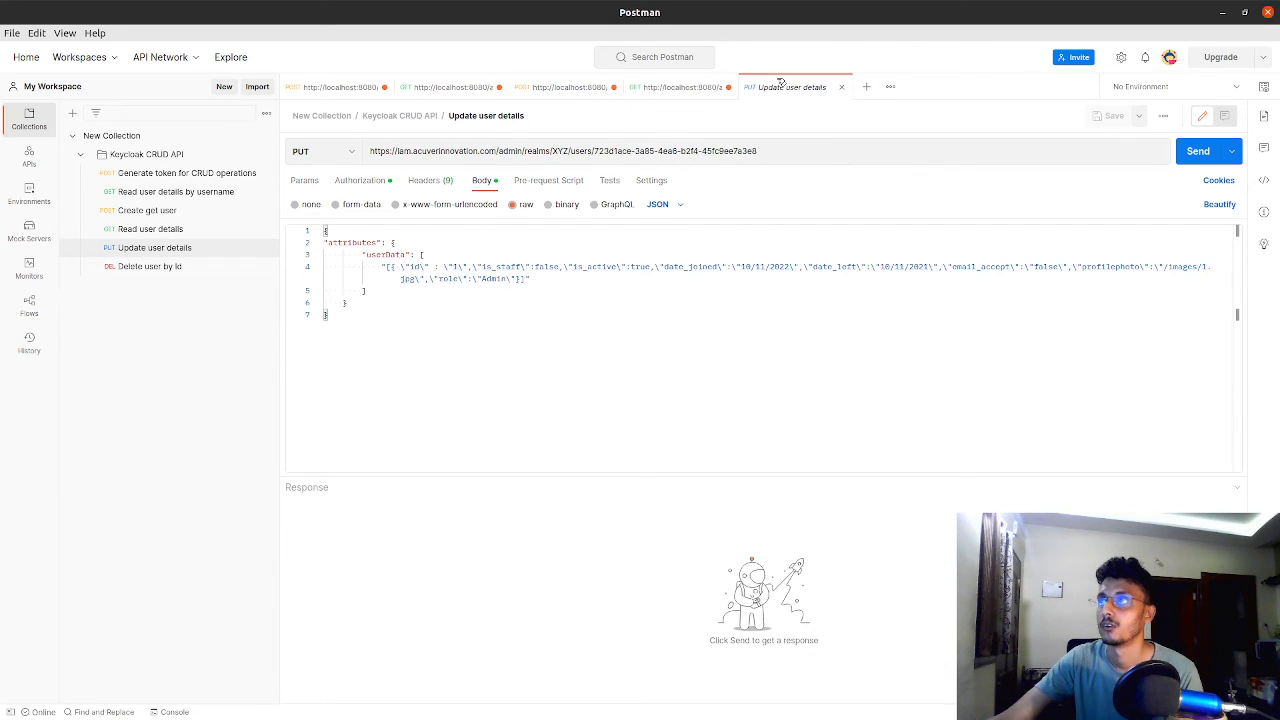
click(564, 92)
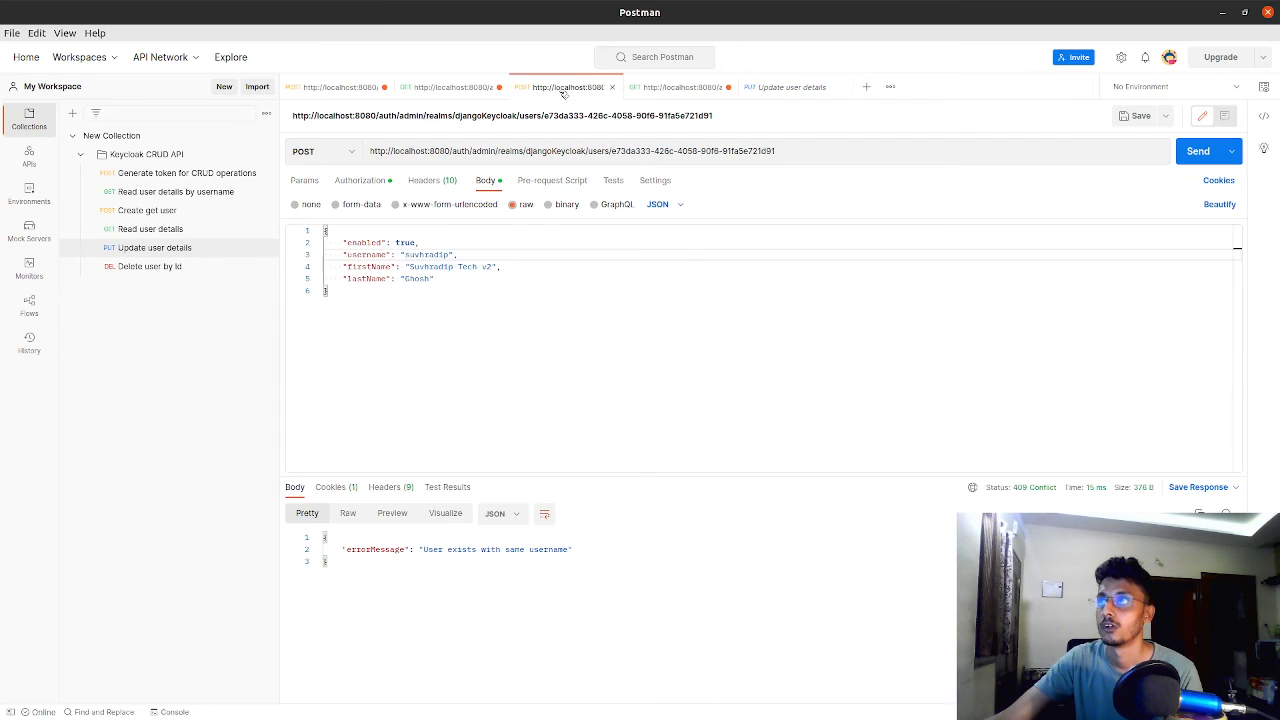
click(1198, 151)
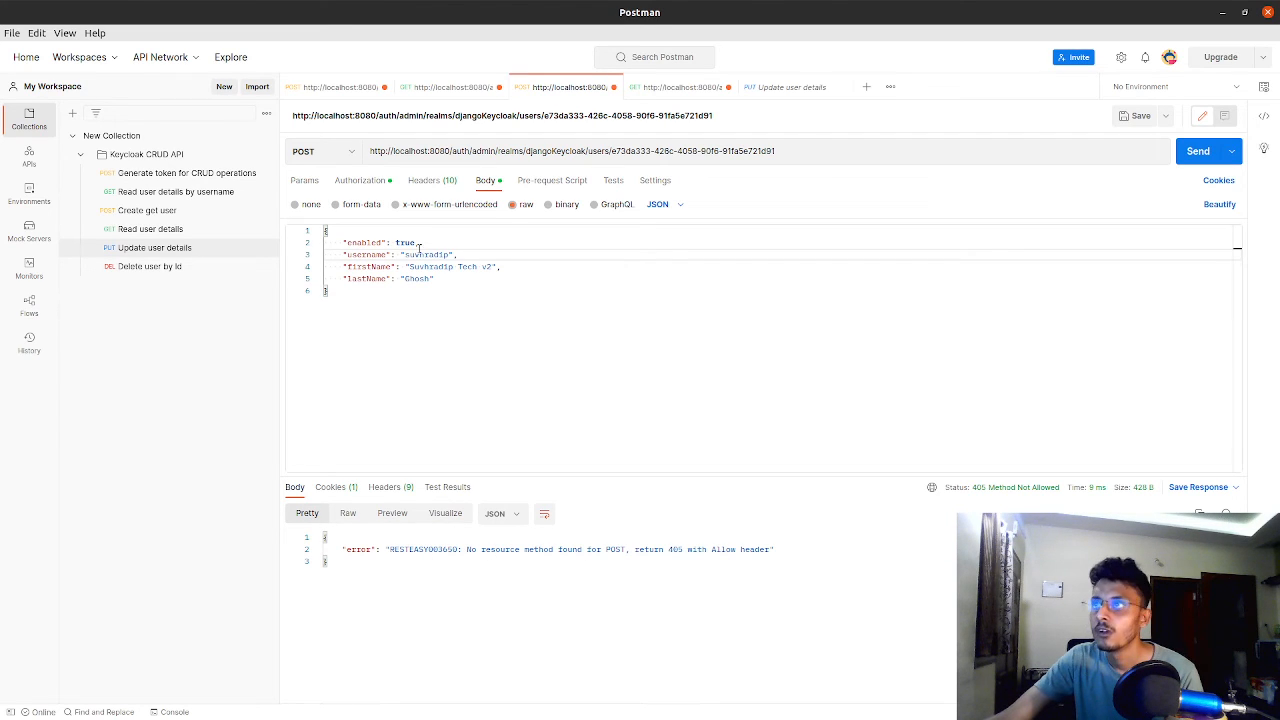
Remove the username line from the POST request's JSON body, resend it and read the returned error
drag(341, 256, 467, 255)
key(BackSpace)
key(BackSpace)
key(BackSpace)
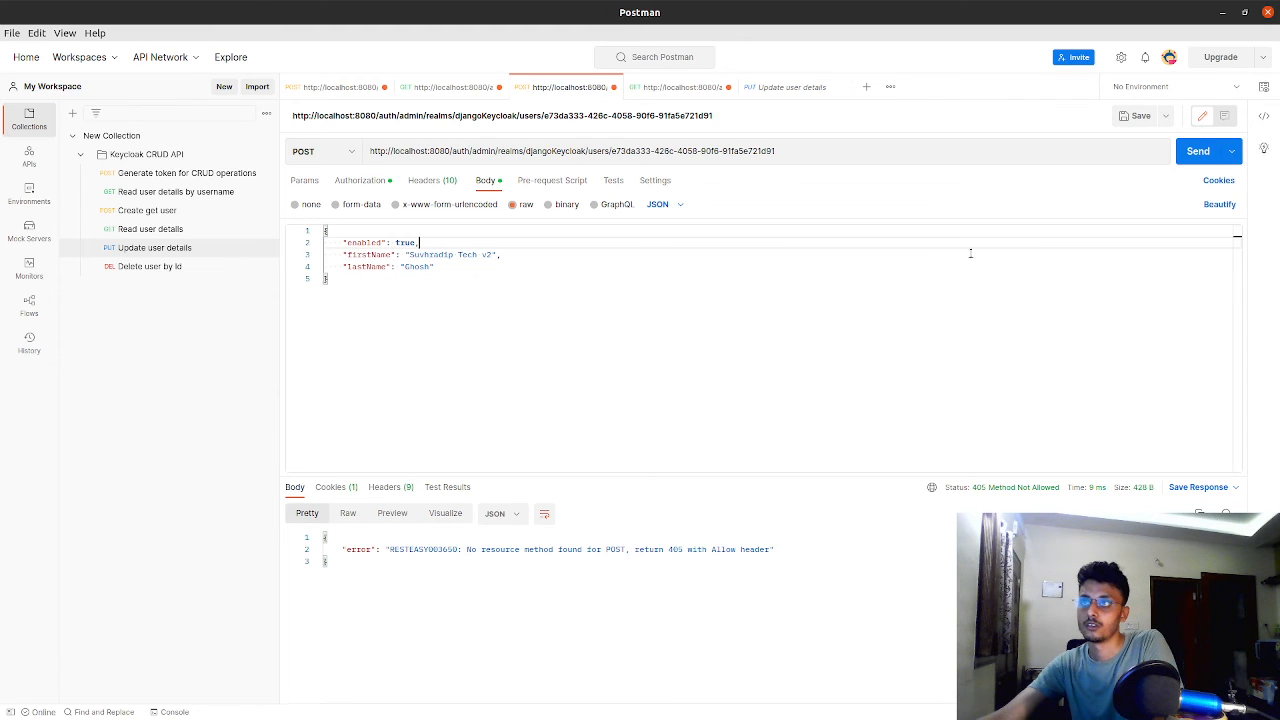
click(1198, 152)
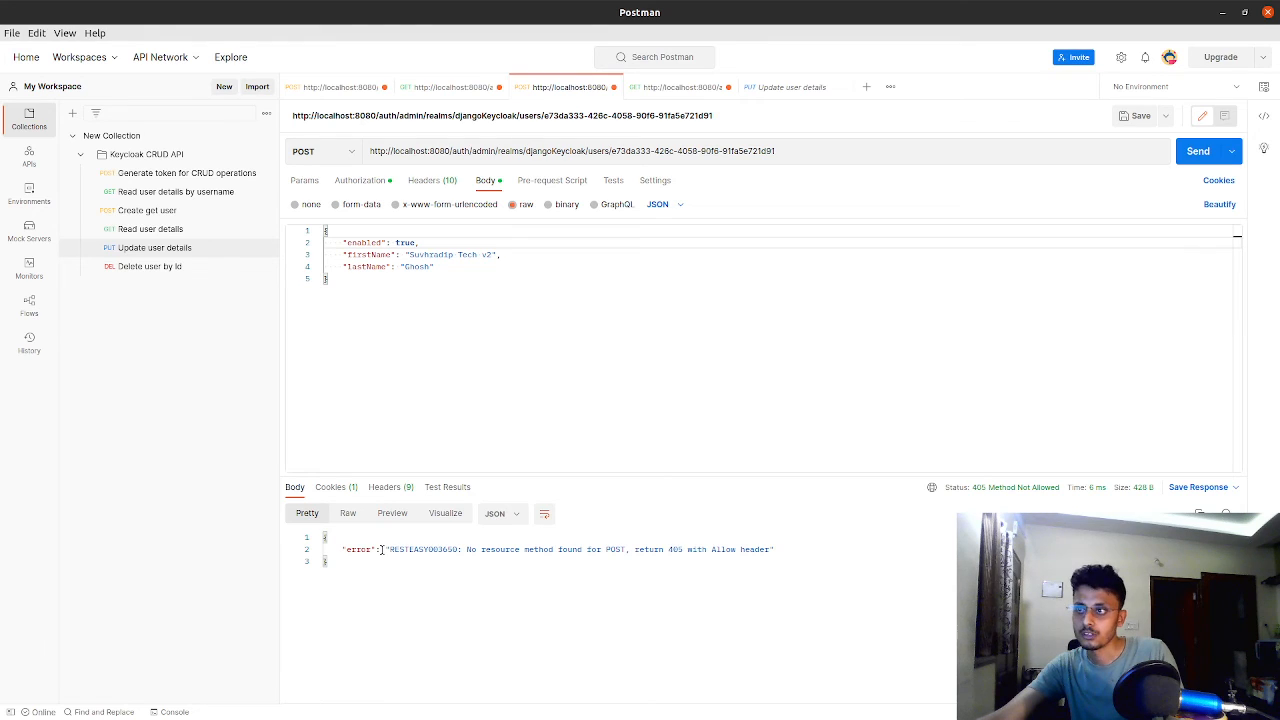
drag(382, 549, 764, 549)
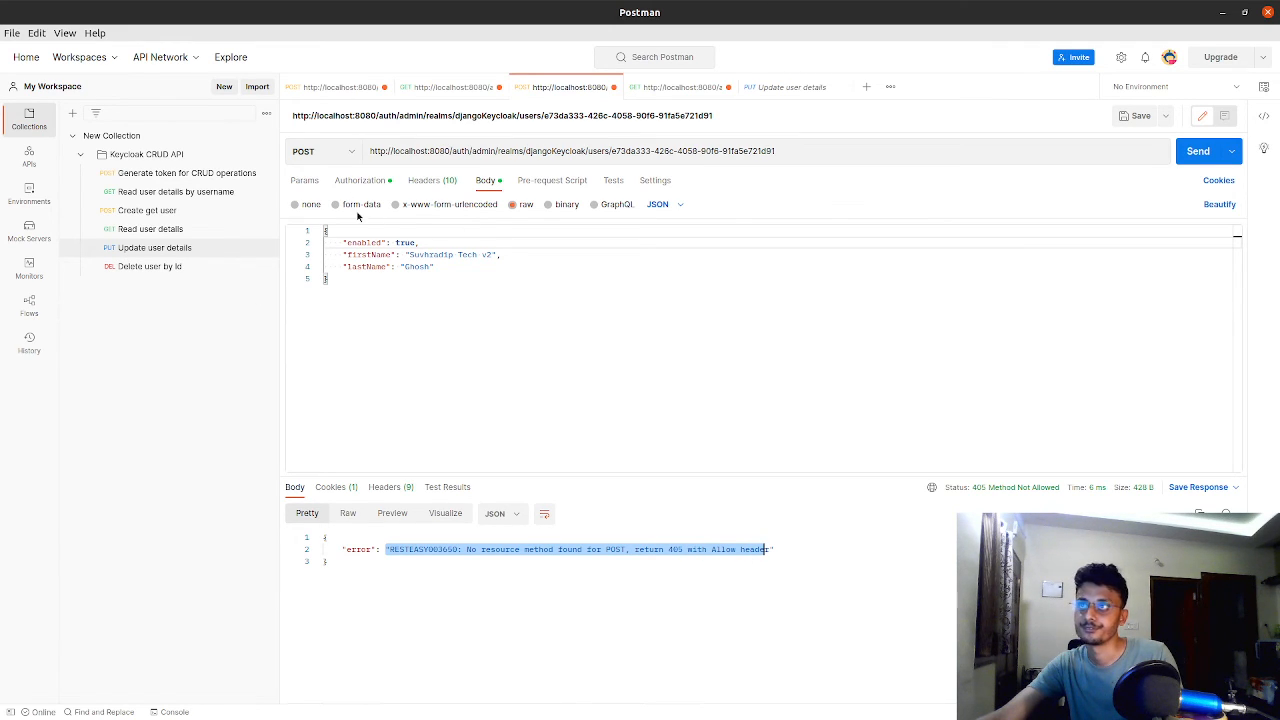
Compare the POST request's parameters, body and URL with the saved Update user details request
click(308, 184)
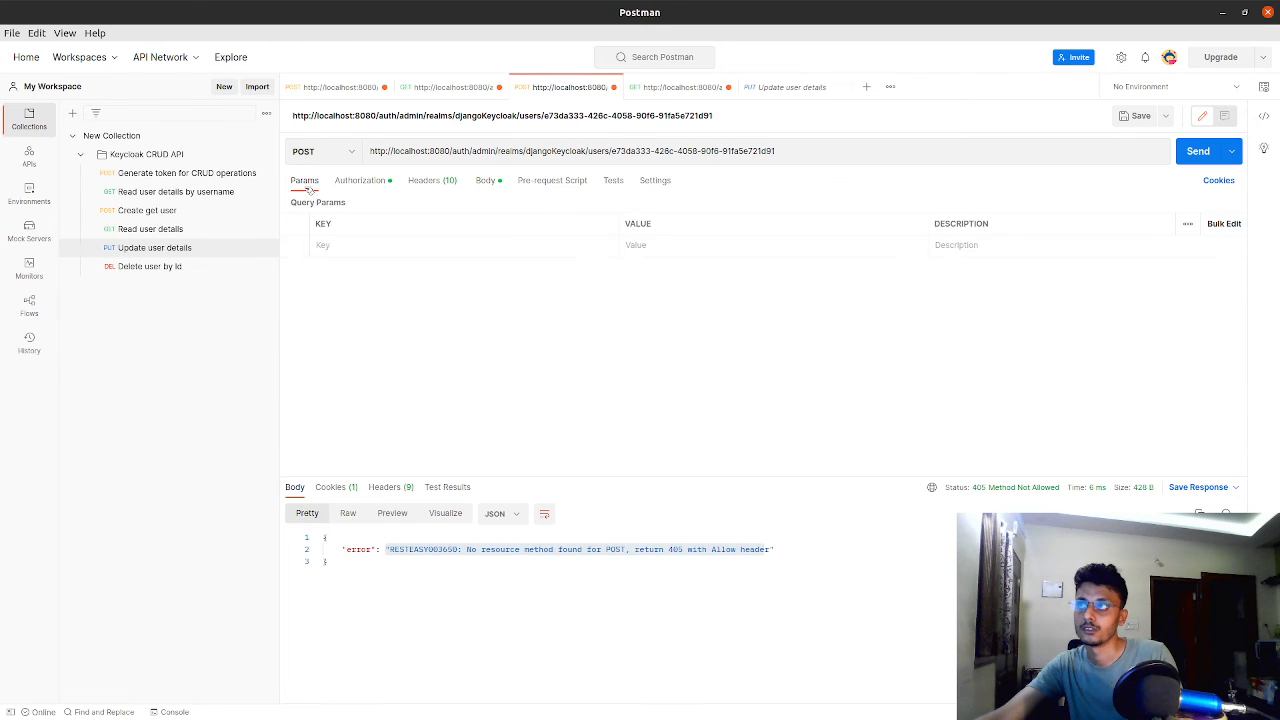
click(486, 181)
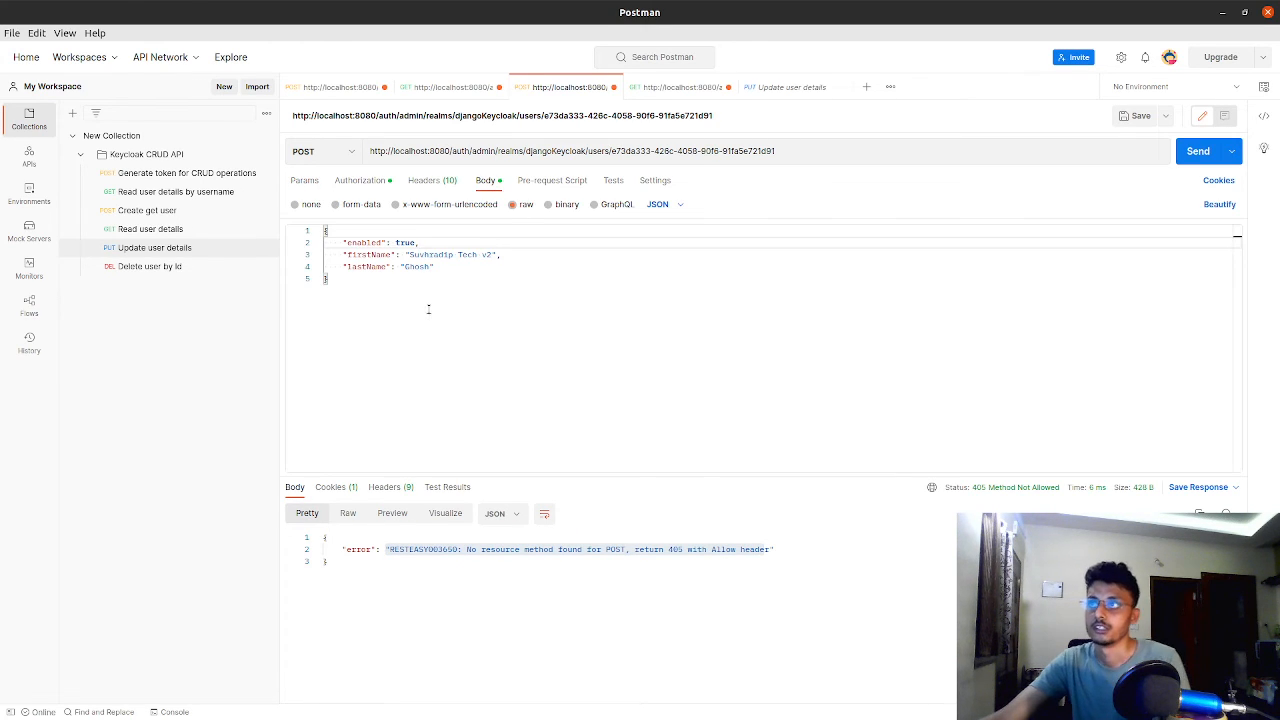
click(788, 88)
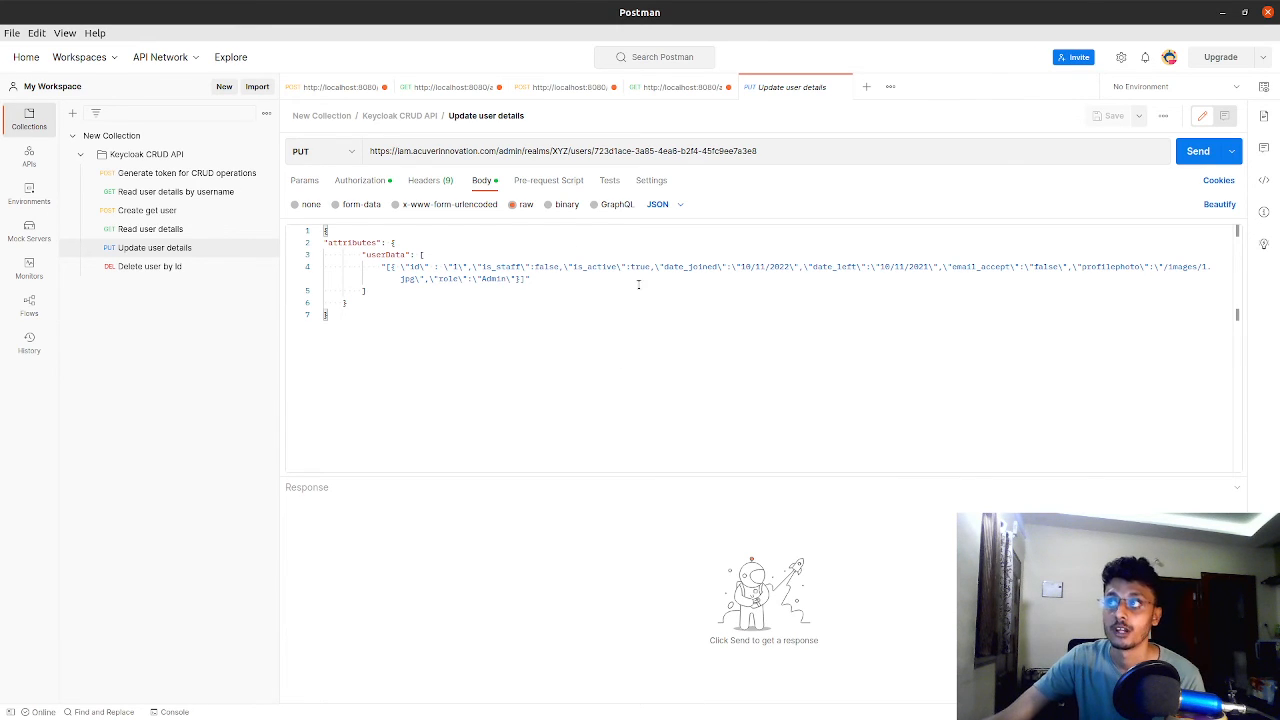
click(676, 87)
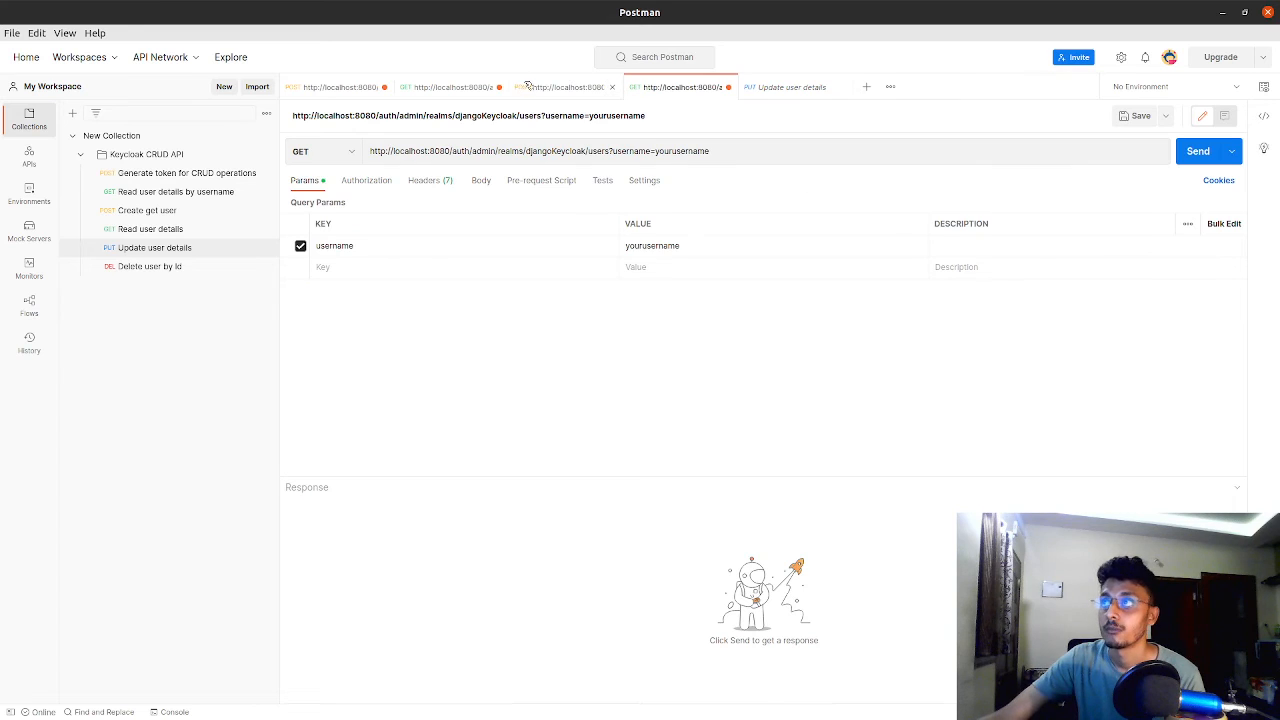
click(565, 87)
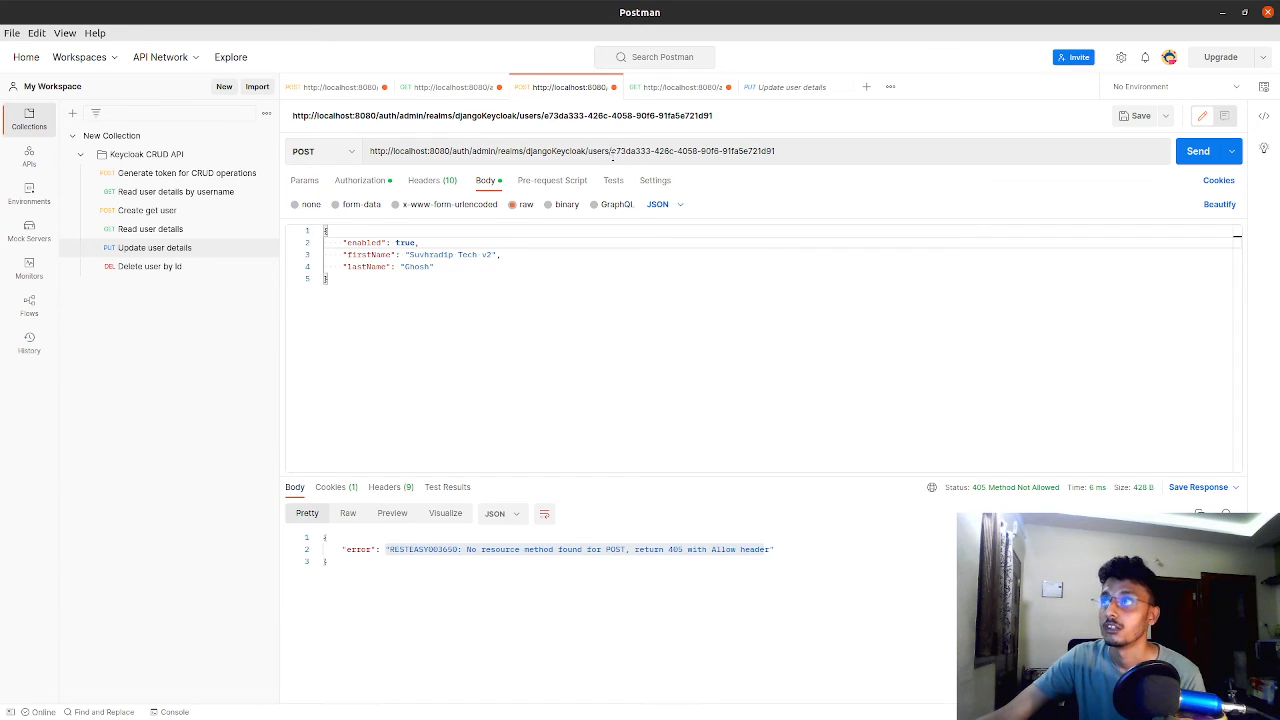
click(612, 152)
click(448, 90)
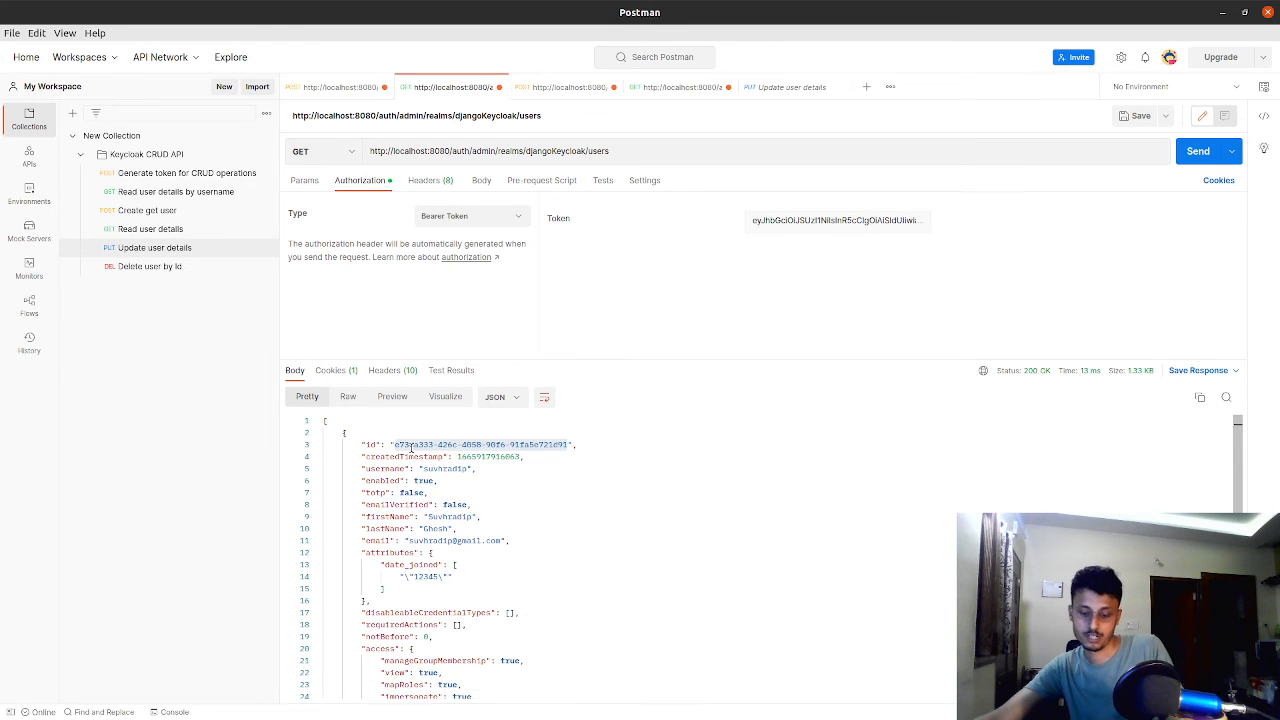
click(565, 87)
text(e73da333-426c-4058-90f6-91fa5e721d91)
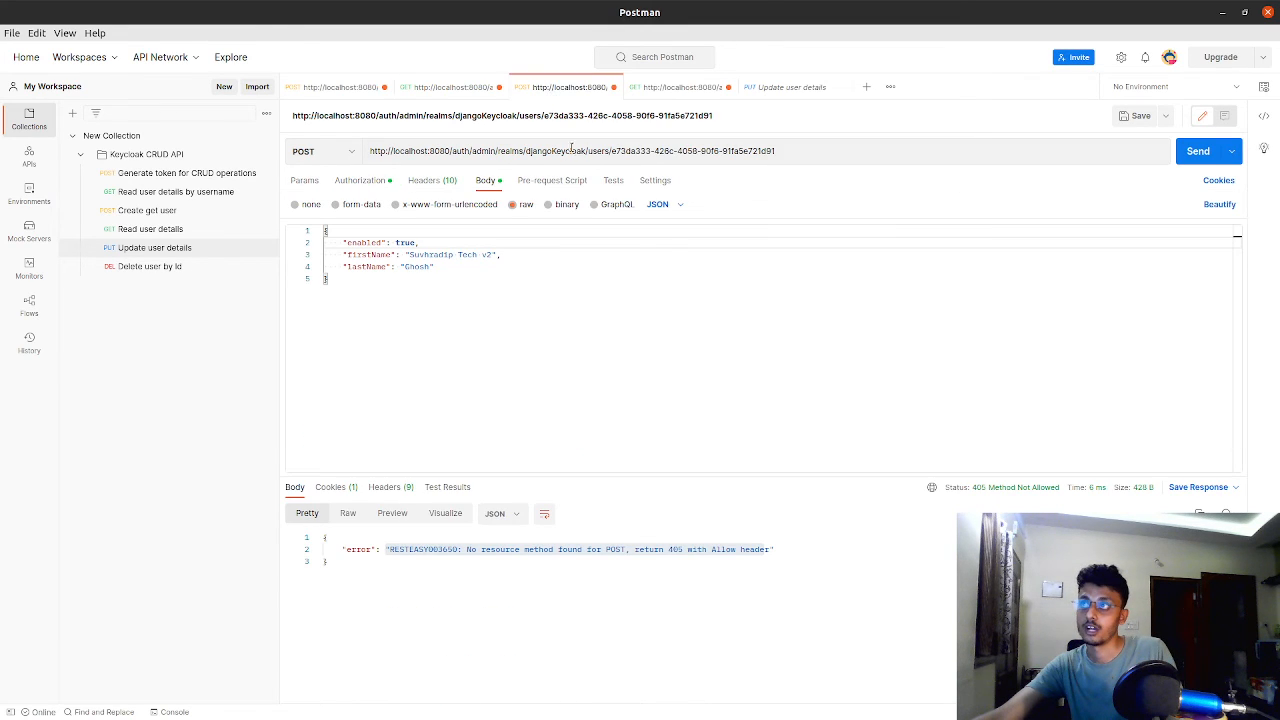
drag(612, 150, 886, 162)
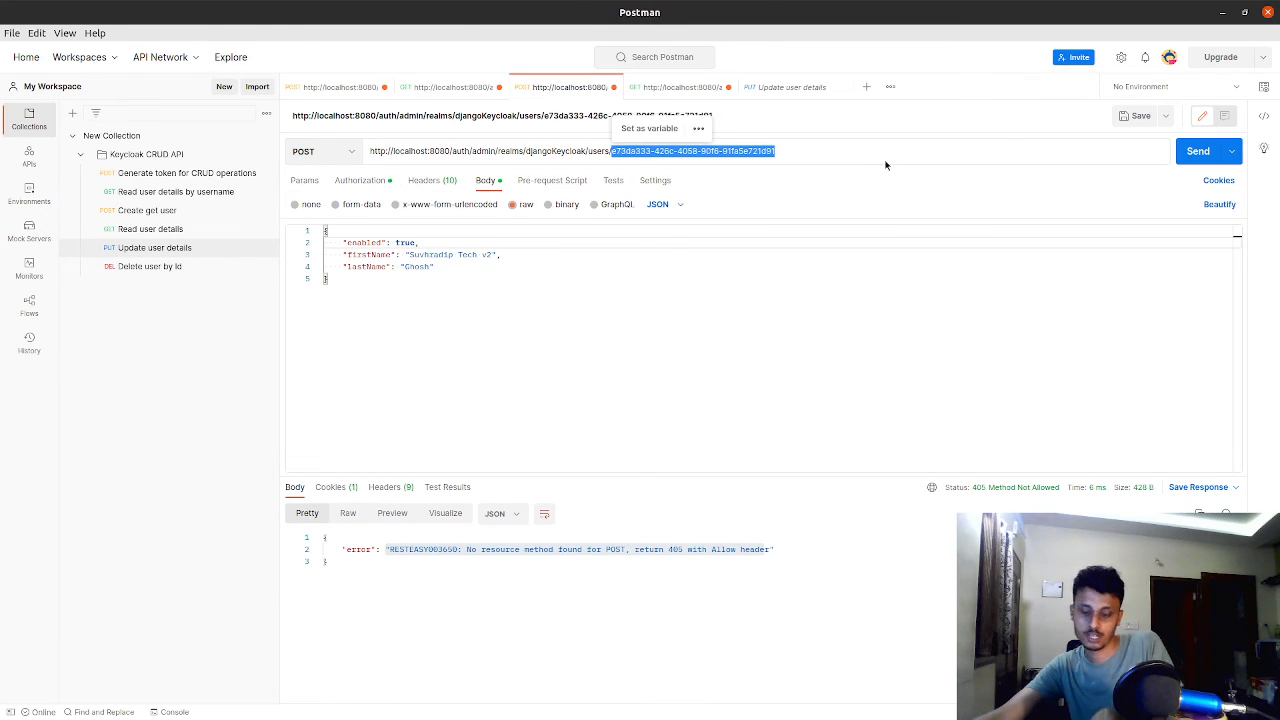
key(ctrl+v)
key(ctrl+z)
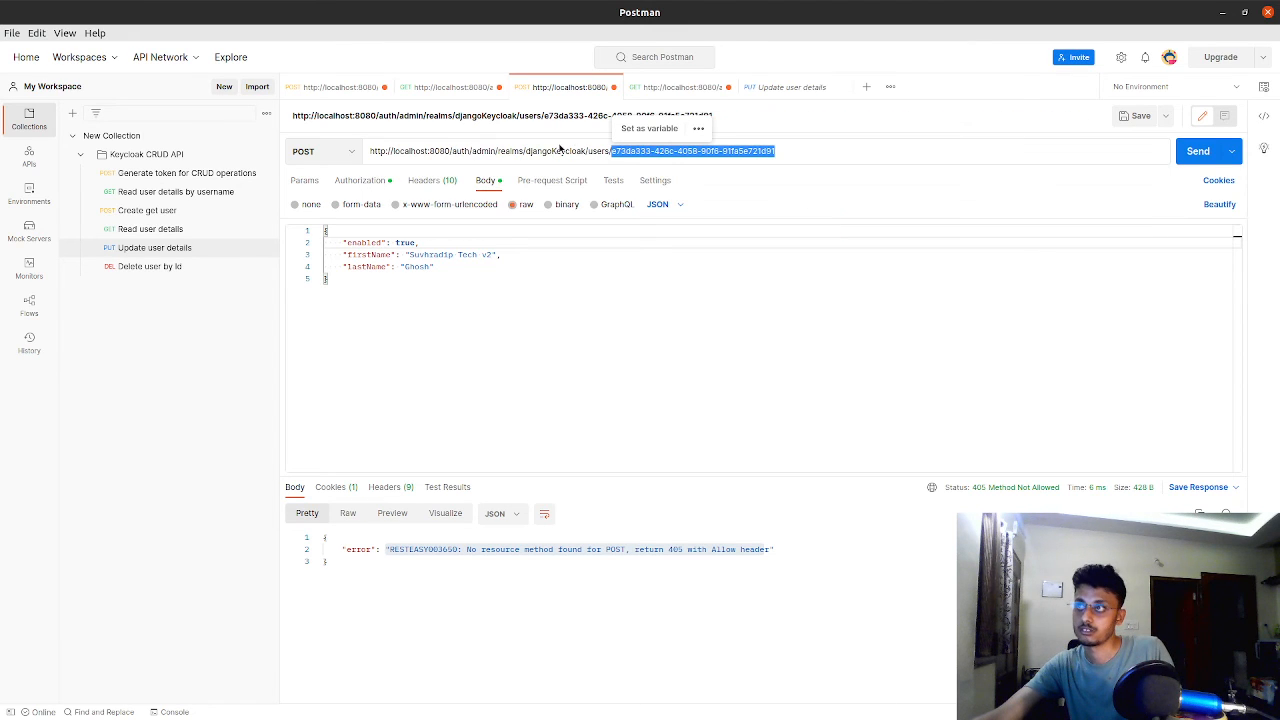
Copy the user's id from the GET users response over the ID in the POST URL, and return to that response
click(460, 89)
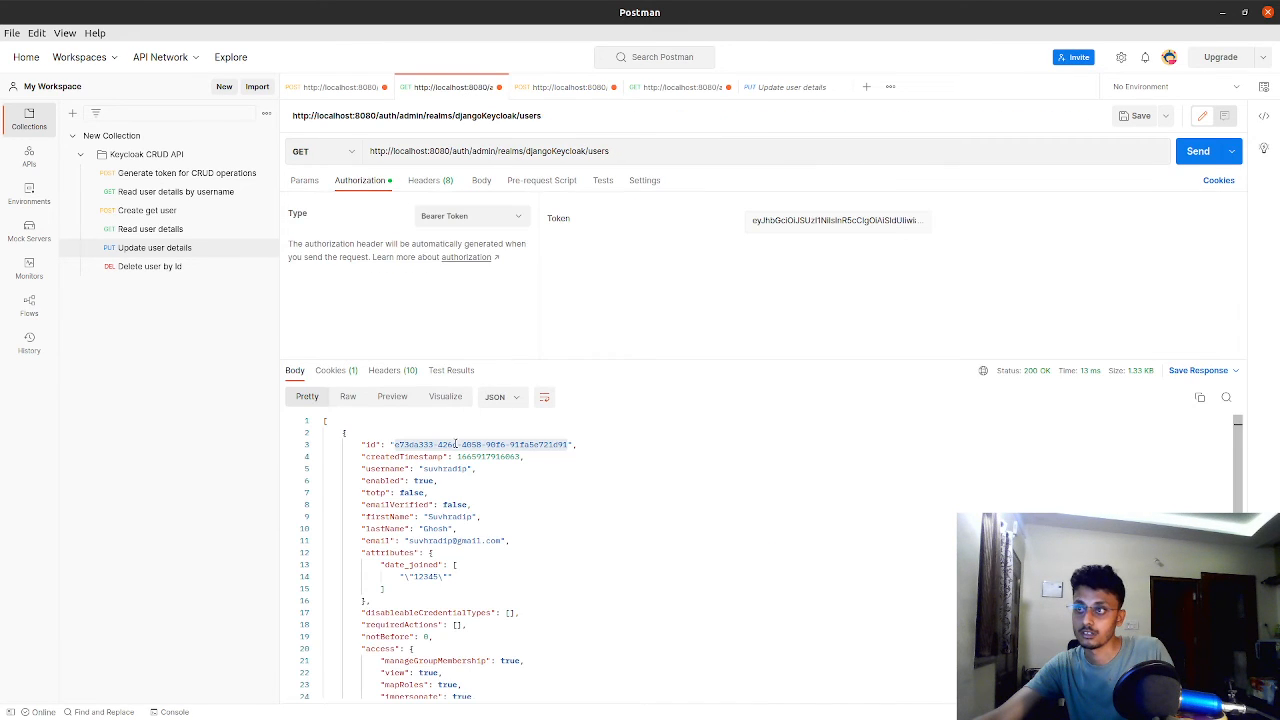
right_click(456, 444)
click(492, 511)
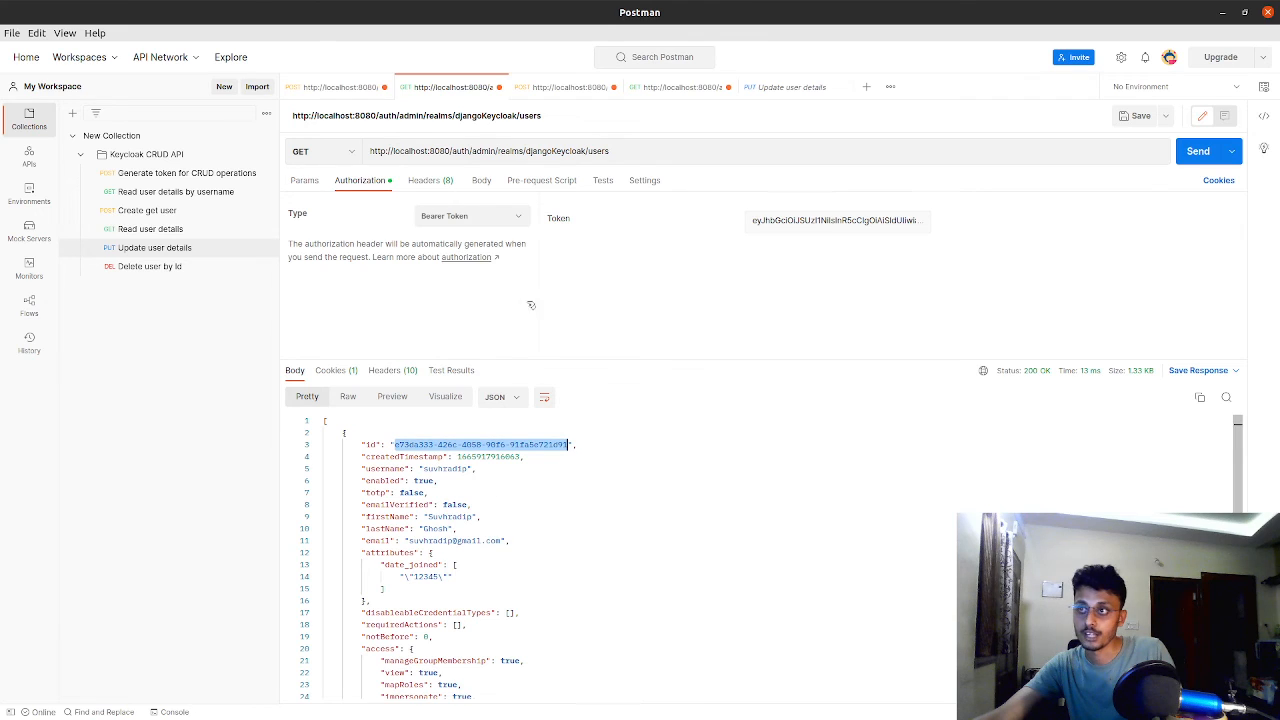
click(604, 88)
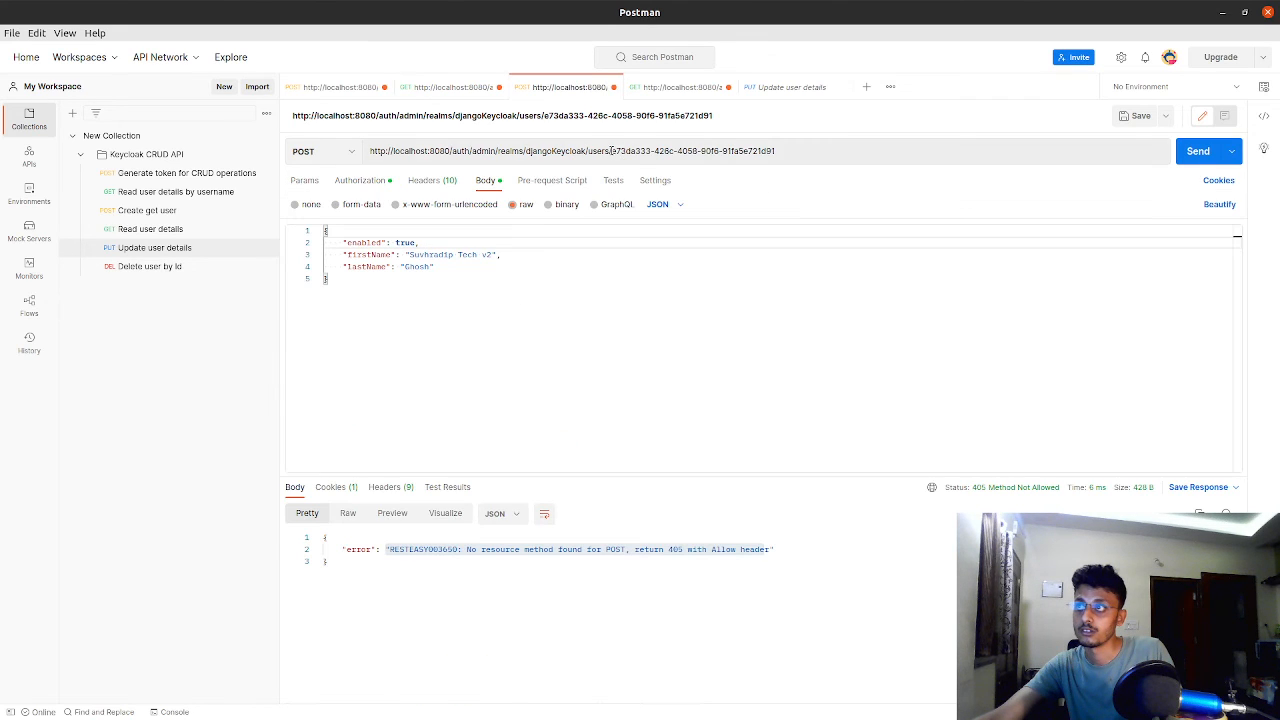
drag(611, 150, 874, 146)
key(ctrl+v)
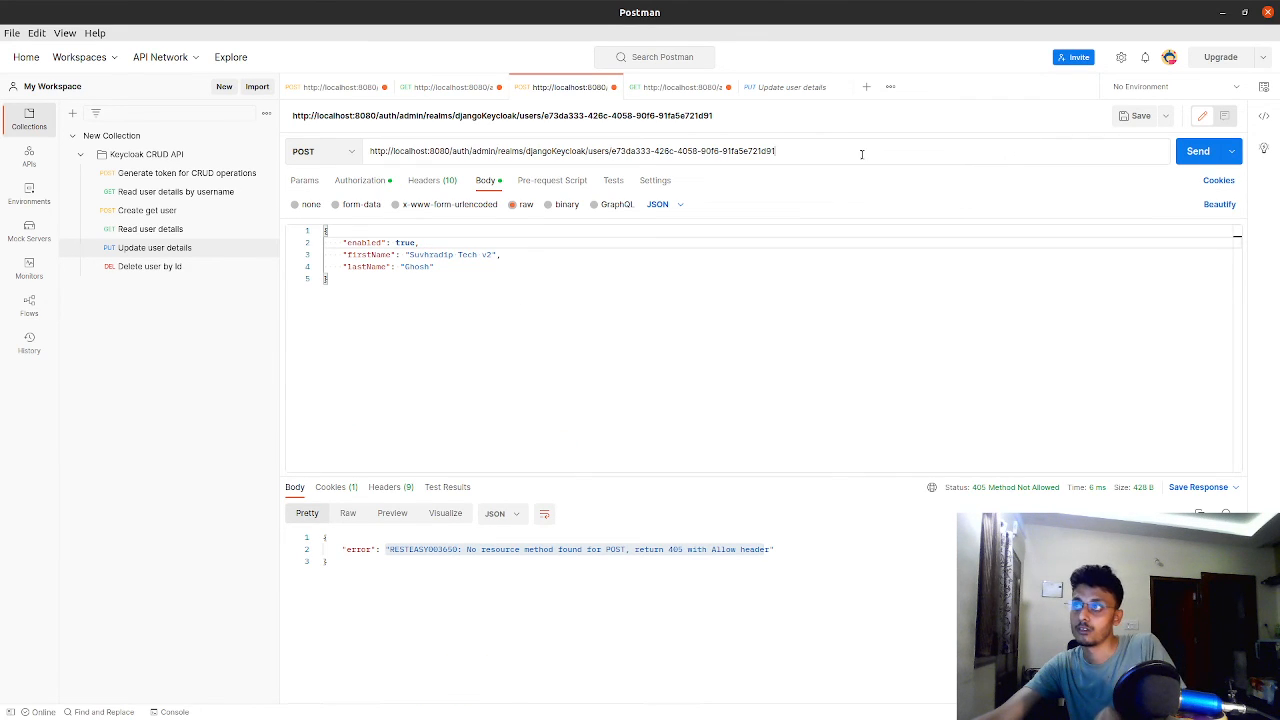
click(447, 88)
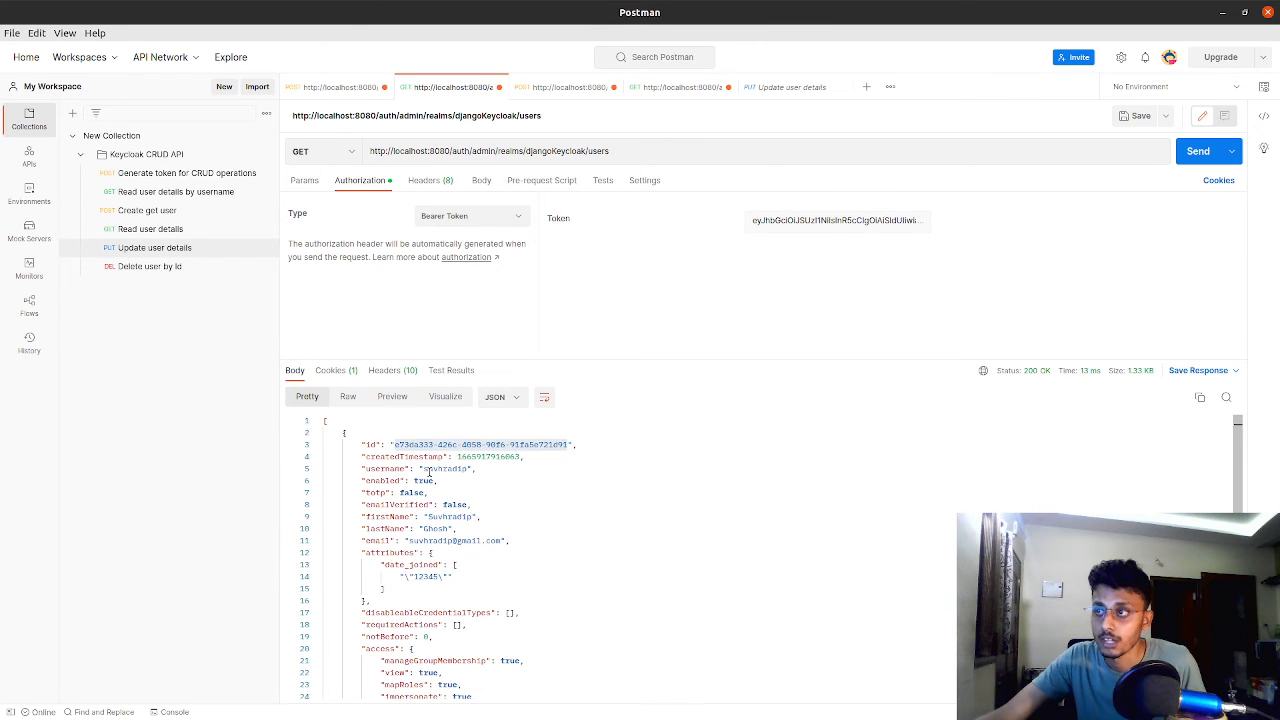
Delete the lastName and enabled lines from the POST request's JSON body, keeping only the firstName entry
click(568, 87)
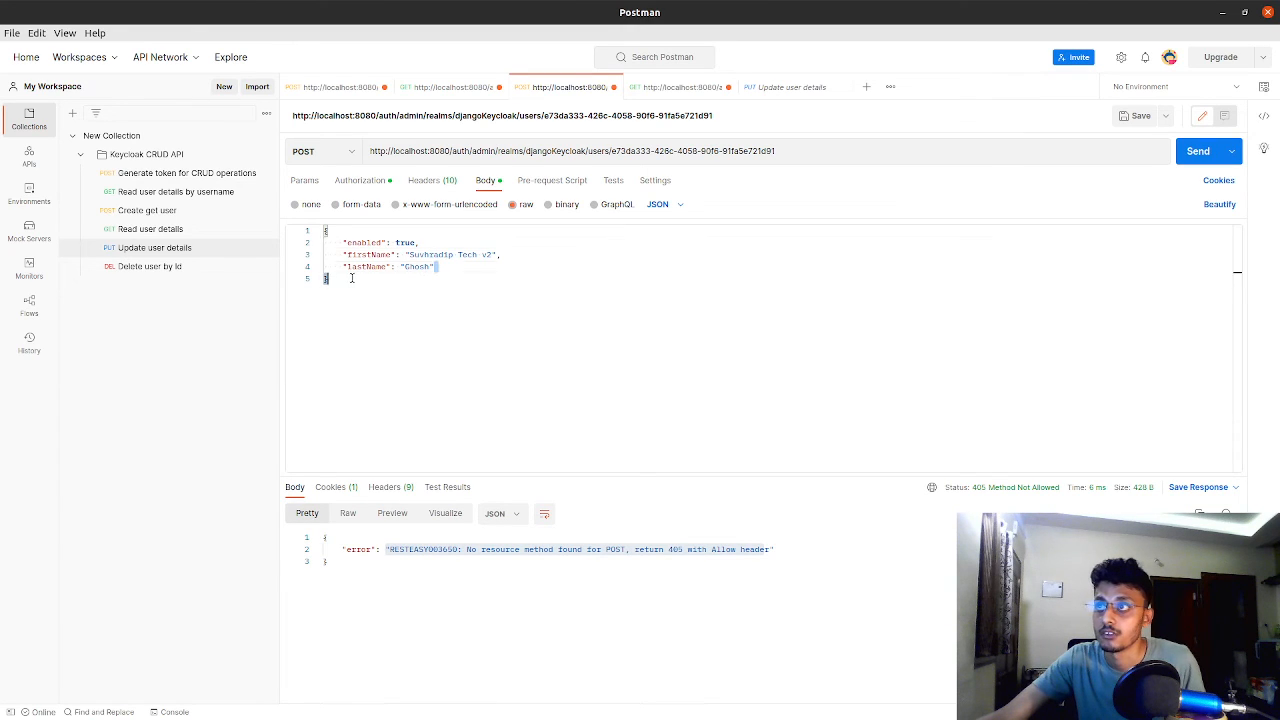
drag(435, 266, 284, 268)
key(BackSpace)
key(BackSpace)
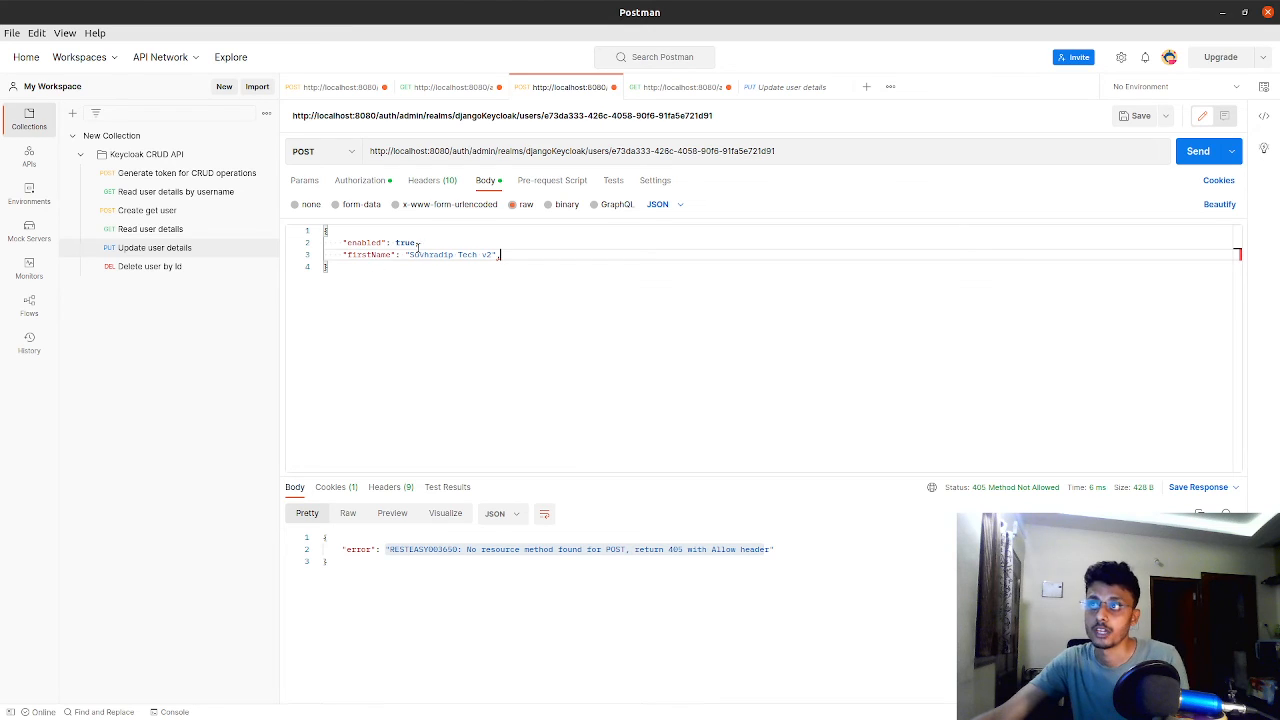
drag(425, 244, 231, 251)
key(BackSpace)
key(BackSpace)
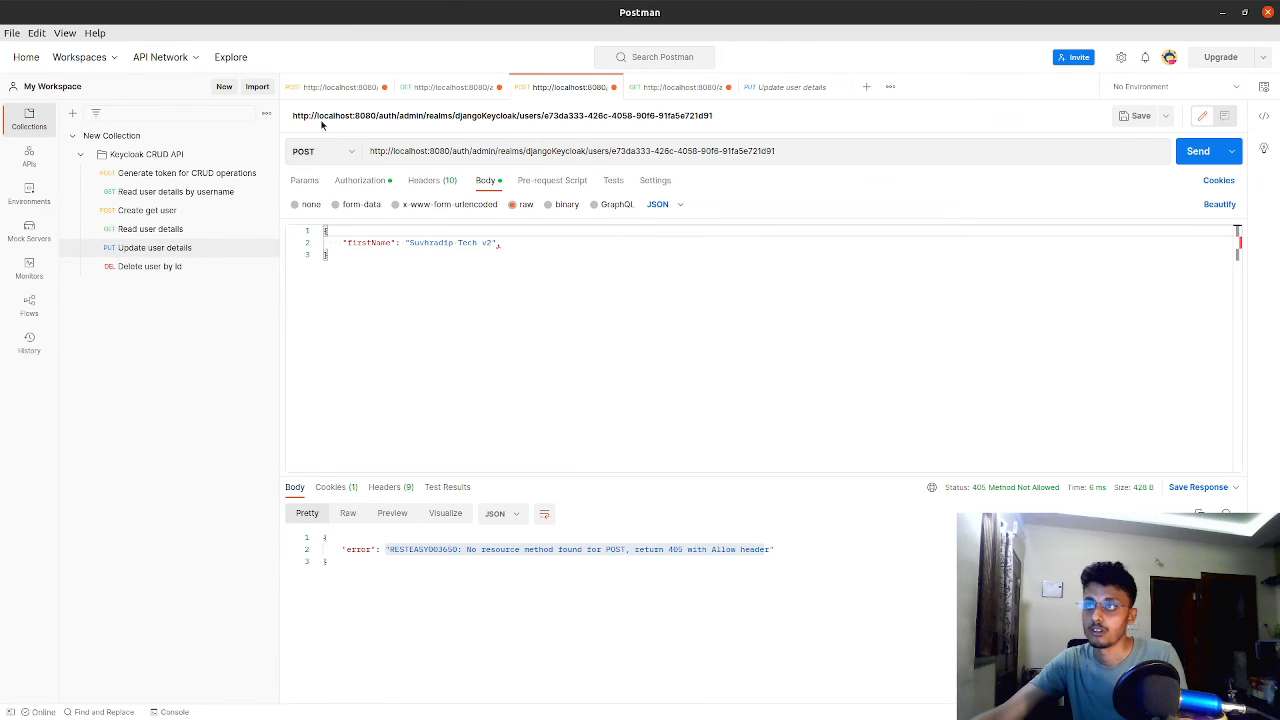
Request a fresh admin-cli access token from the master realm's token endpoint and copy it from the response
click(333, 89)
click(1192, 151)
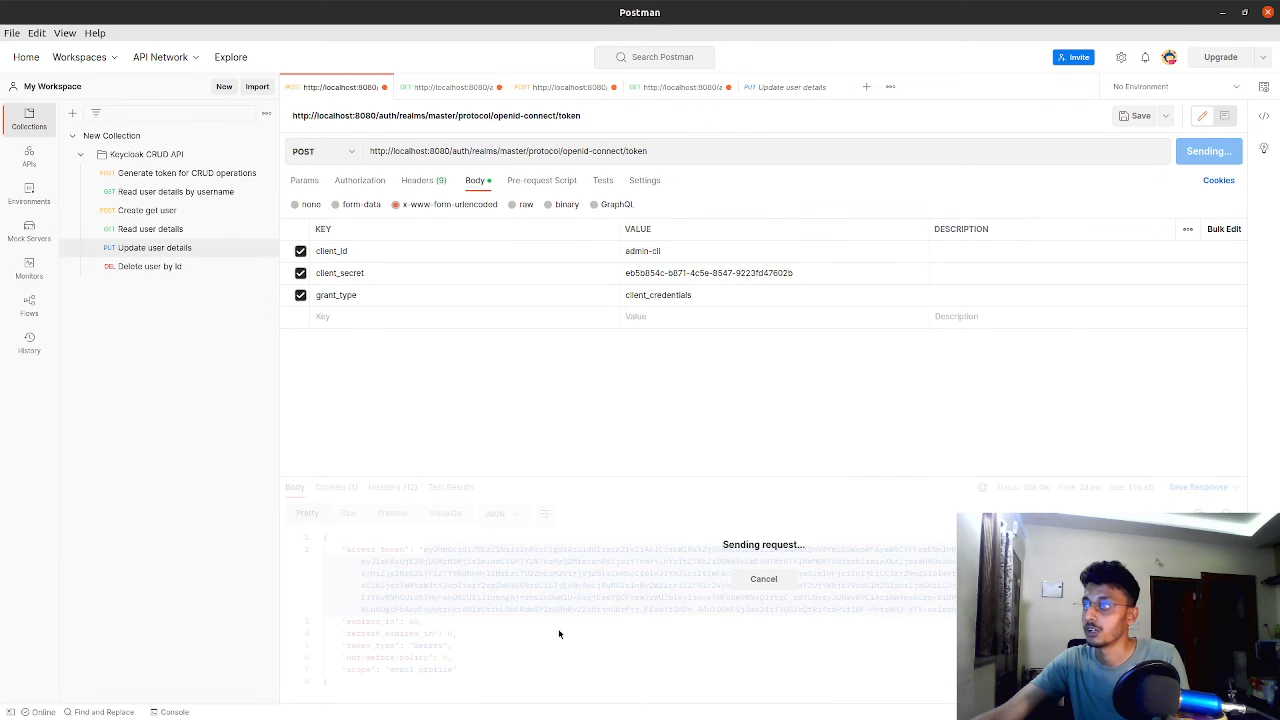
drag(423, 549, 956, 609)
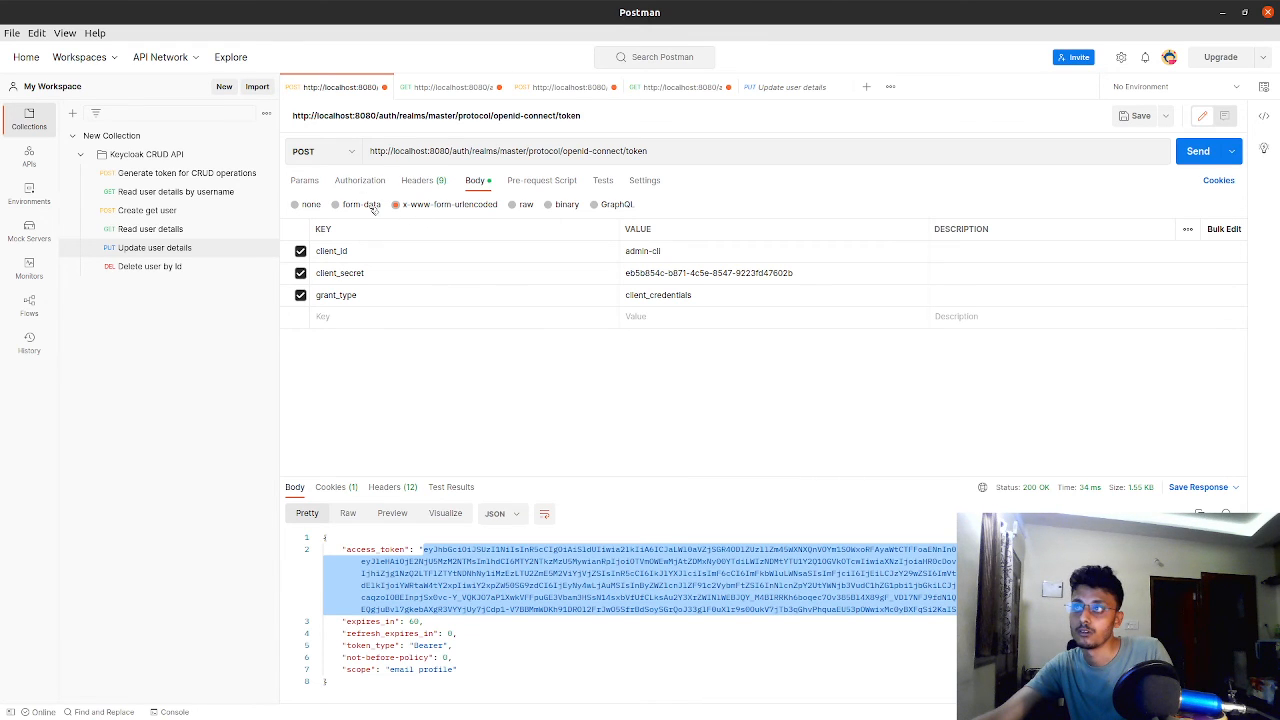
Remove the trailing comma after the firstName value in the POST update request's JSON body
click(430, 92)
click(537, 90)
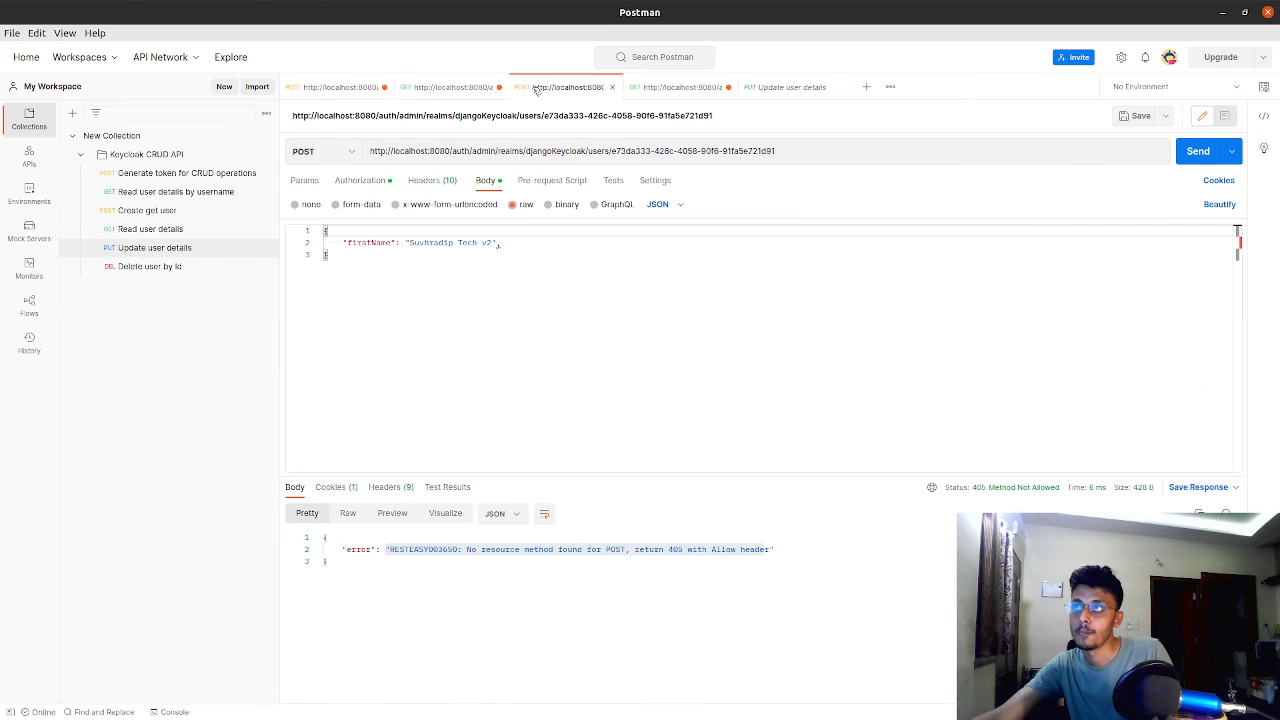
click(496, 246)
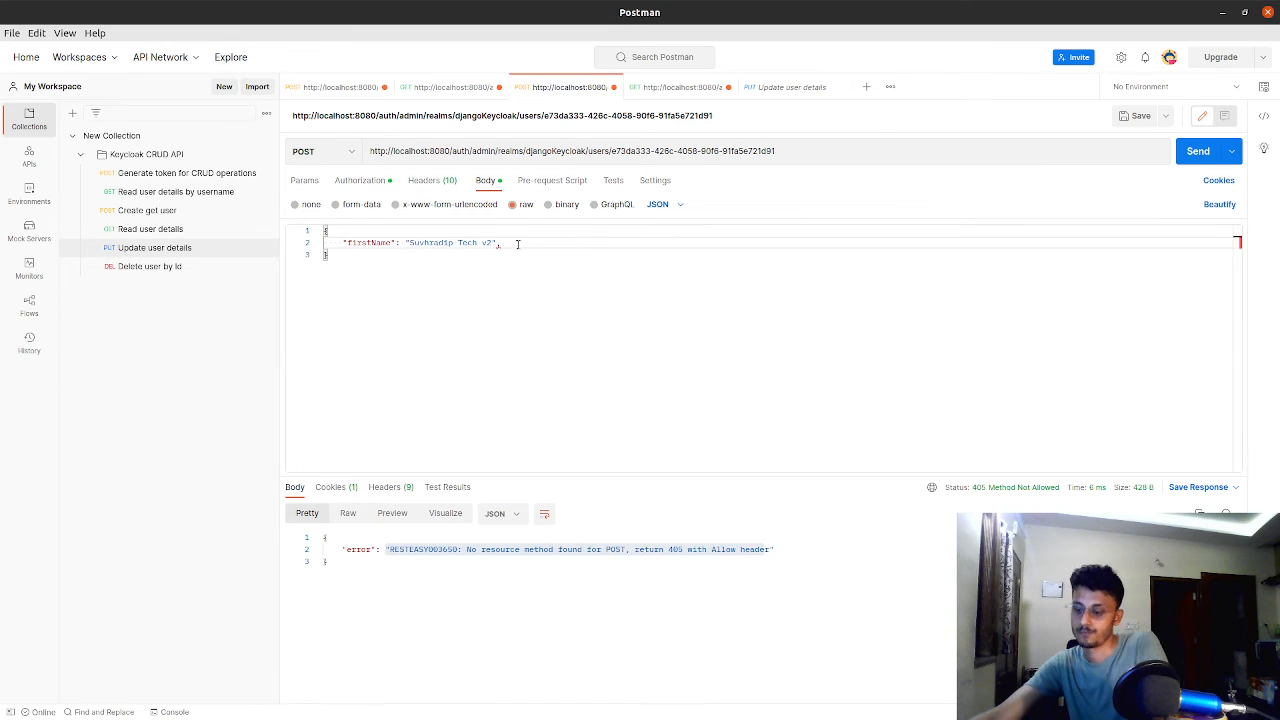
key(BackSpace)
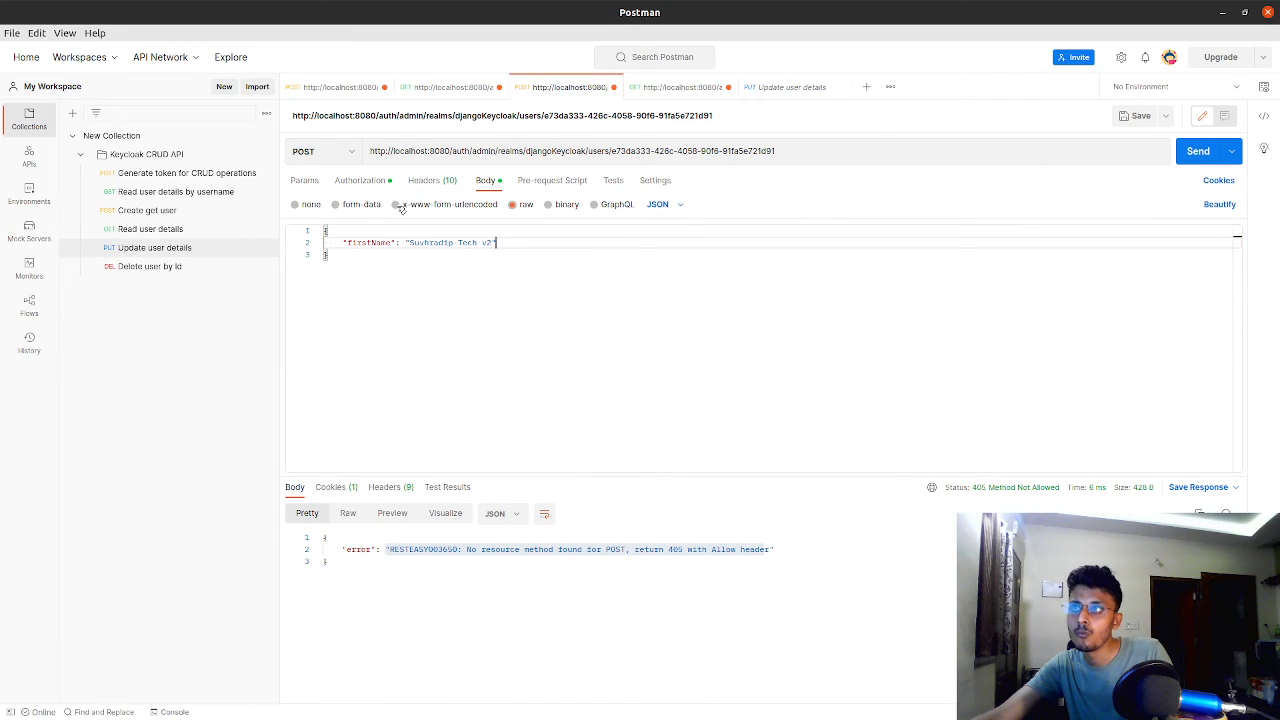
Set the request body type to x-www-form-urlencoded, replace the bearer token with the copied access token, and send the POST request
click(397, 204)
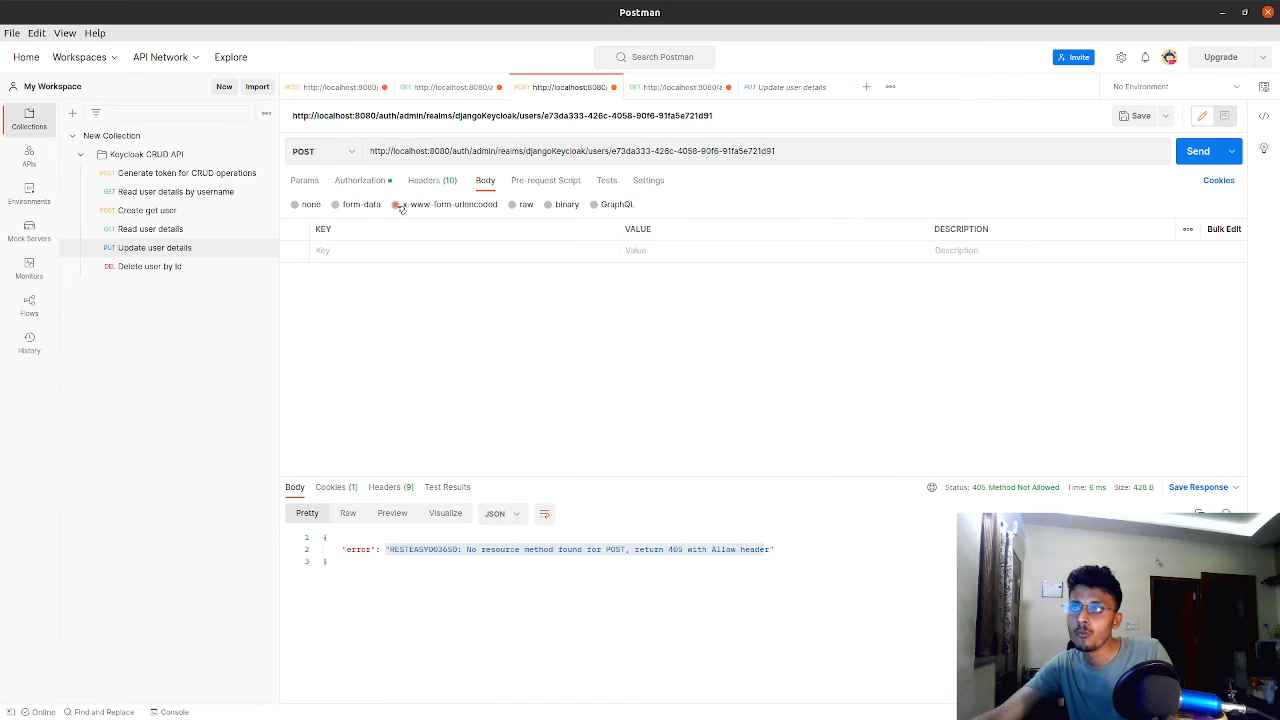
click(648, 252)
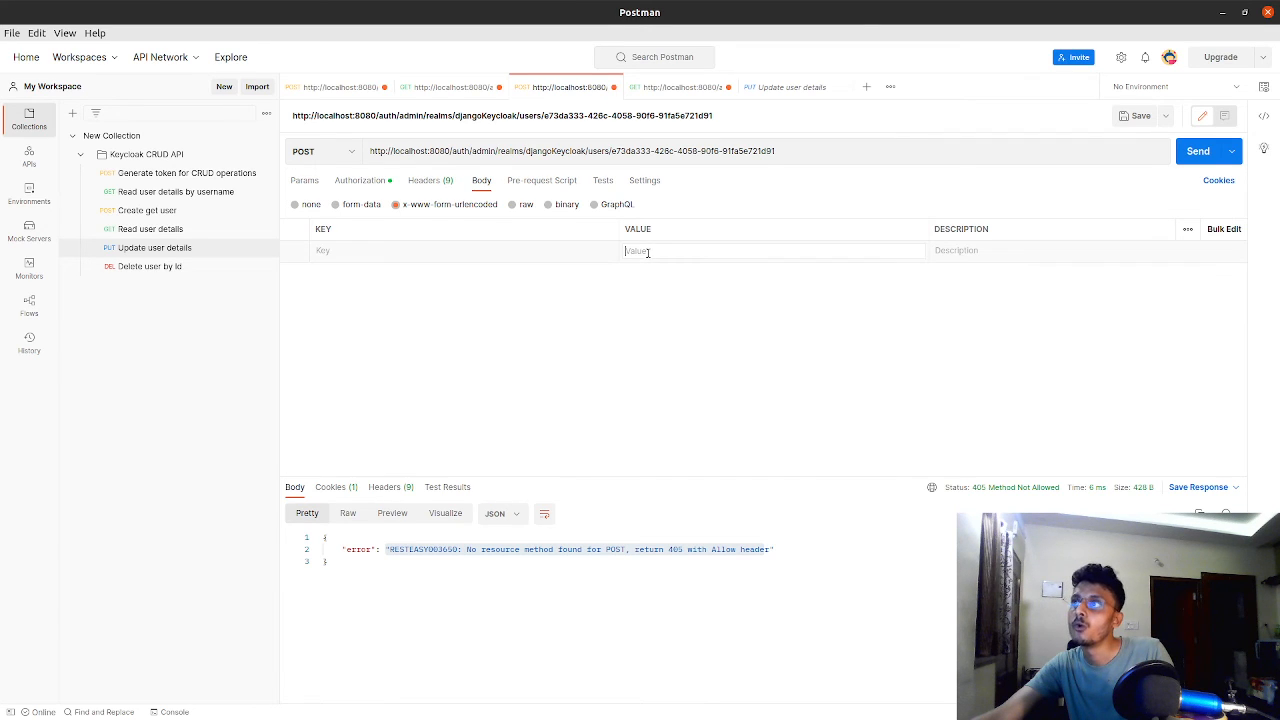
click(341, 185)
click(842, 222)
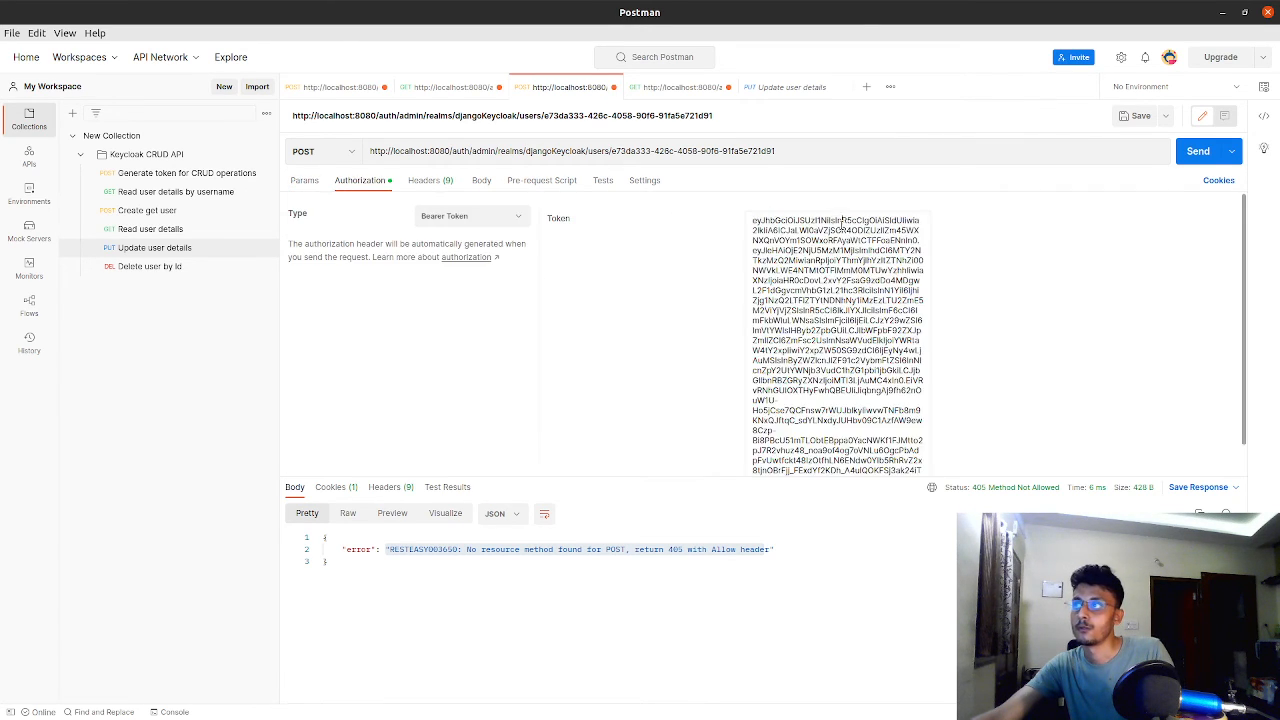
key(ctrl+a)
key(ctrl+v)
click(1197, 151)
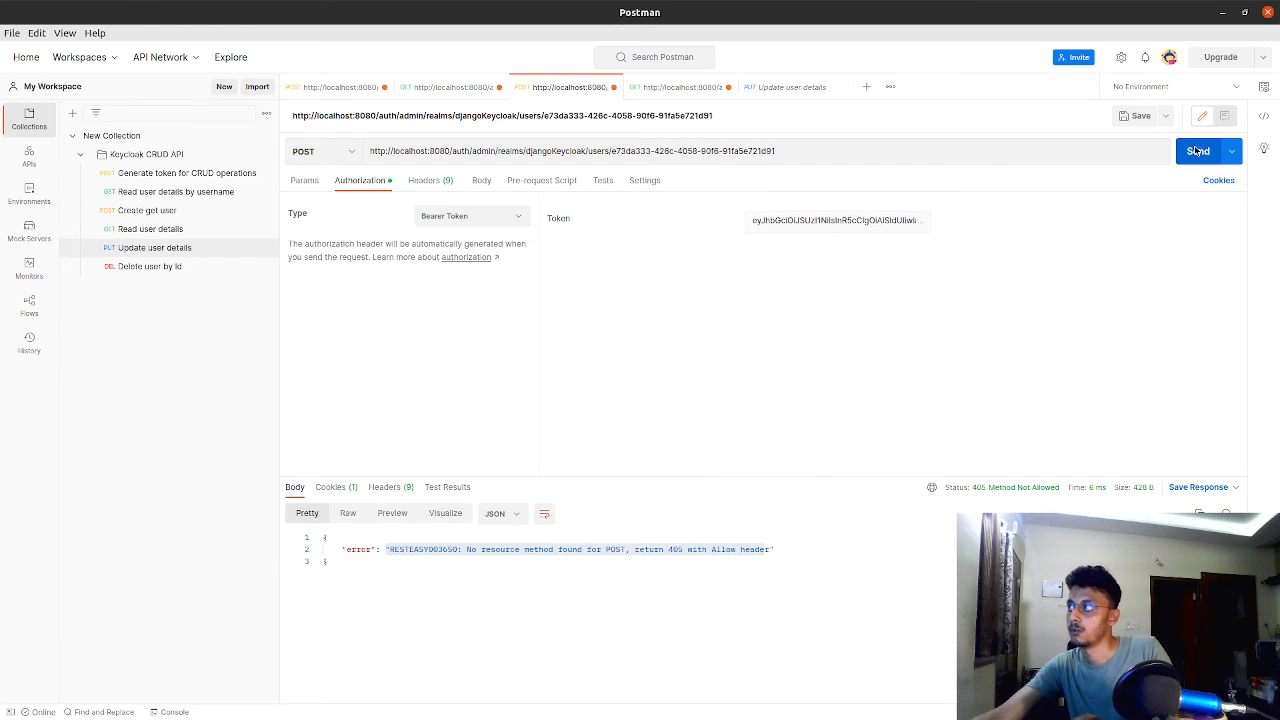
click(481, 577)
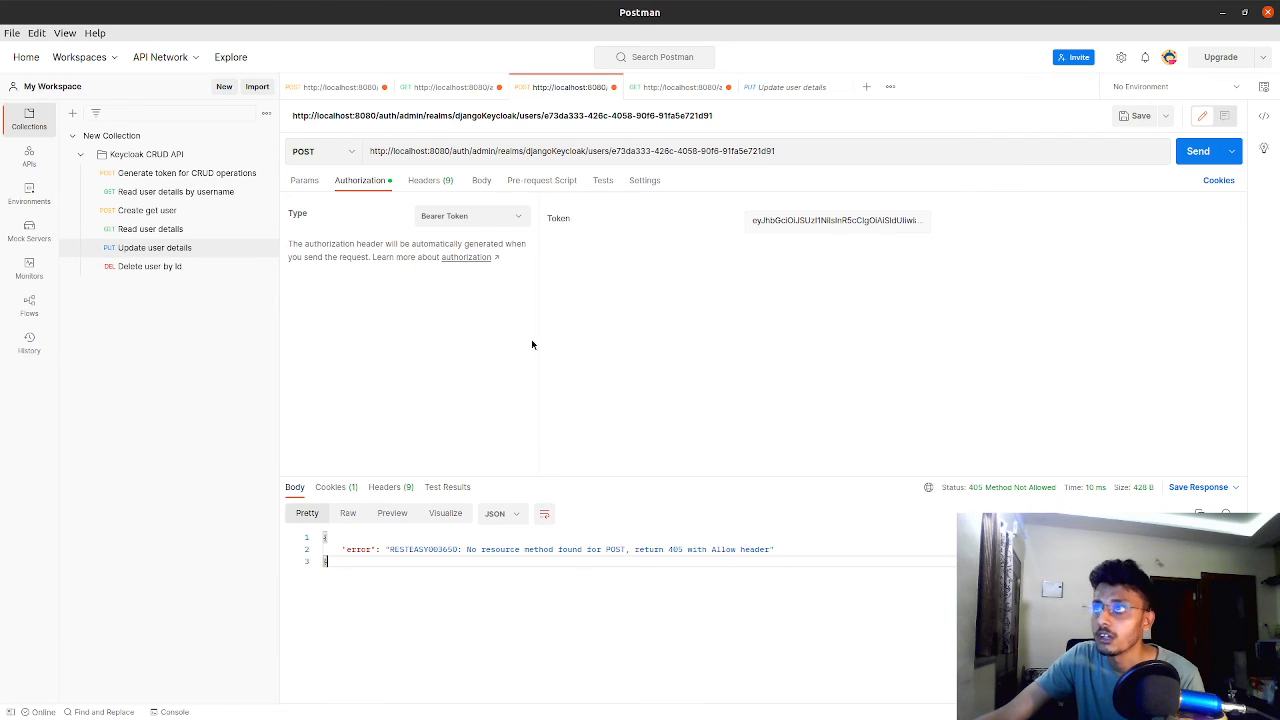
Switch the request body back to raw JSON with the firstName entry and resend the POST request
click(482, 181)
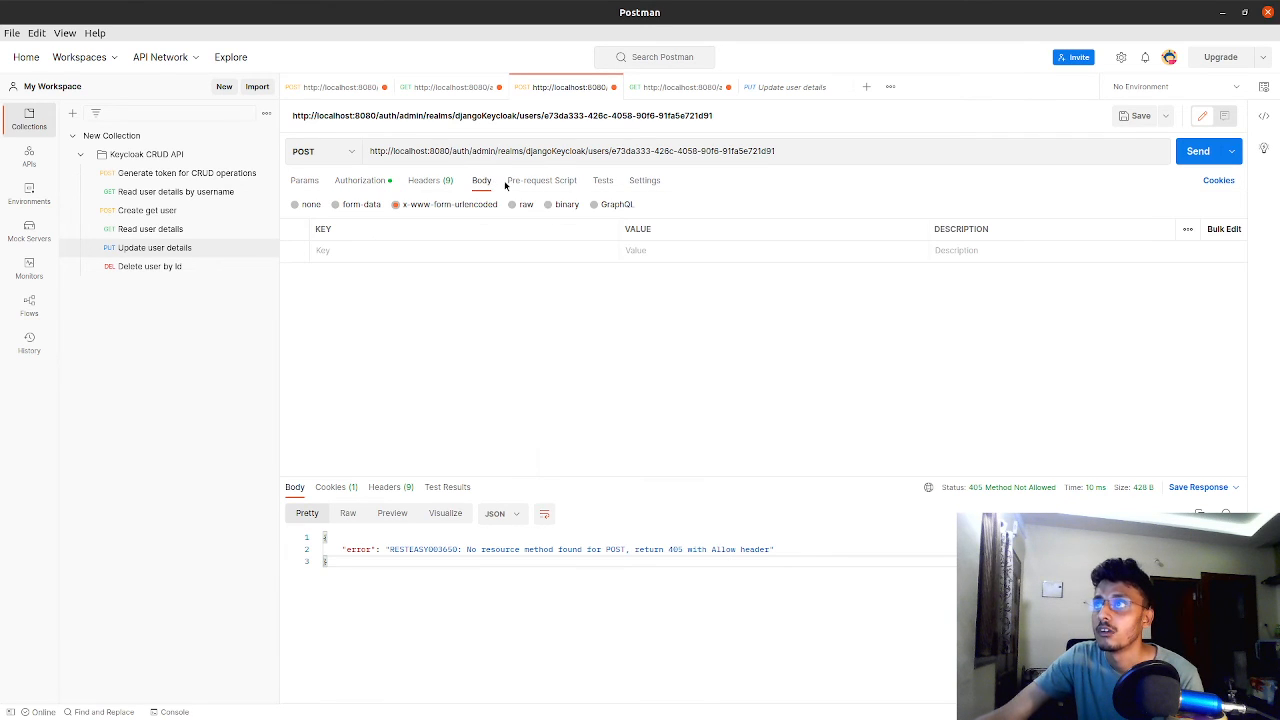
click(514, 182)
click(481, 181)
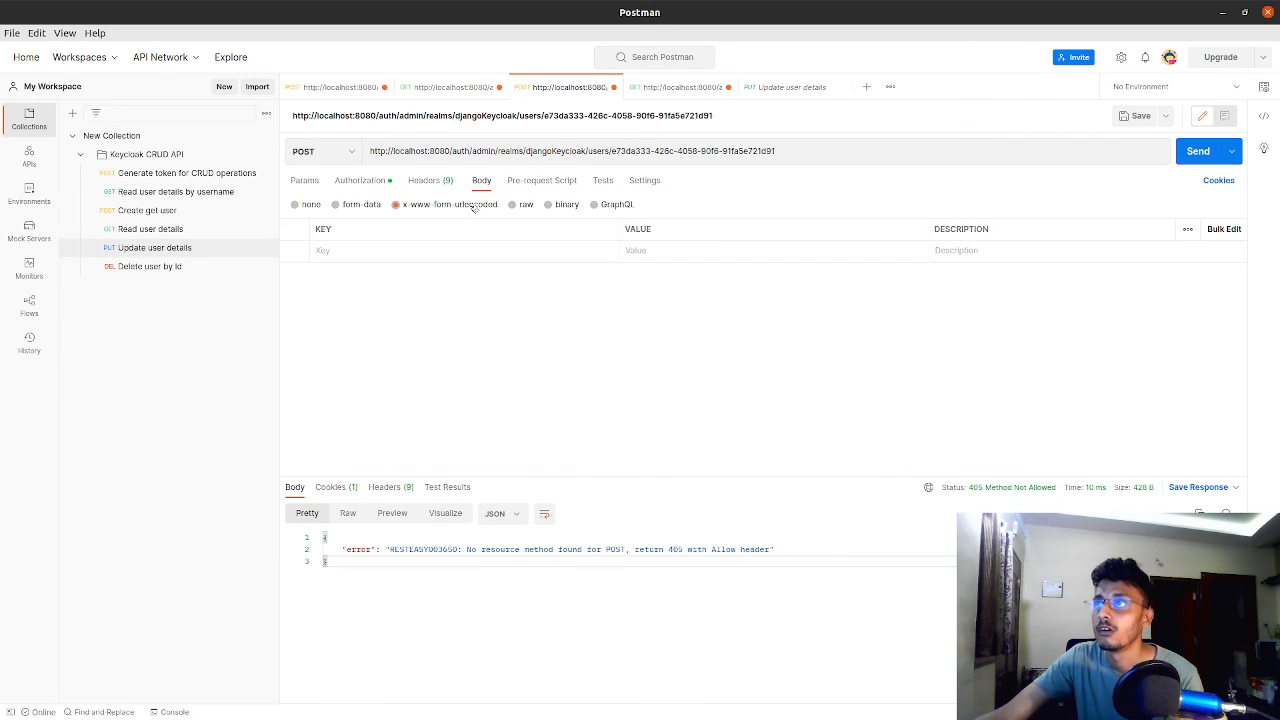
click(514, 204)
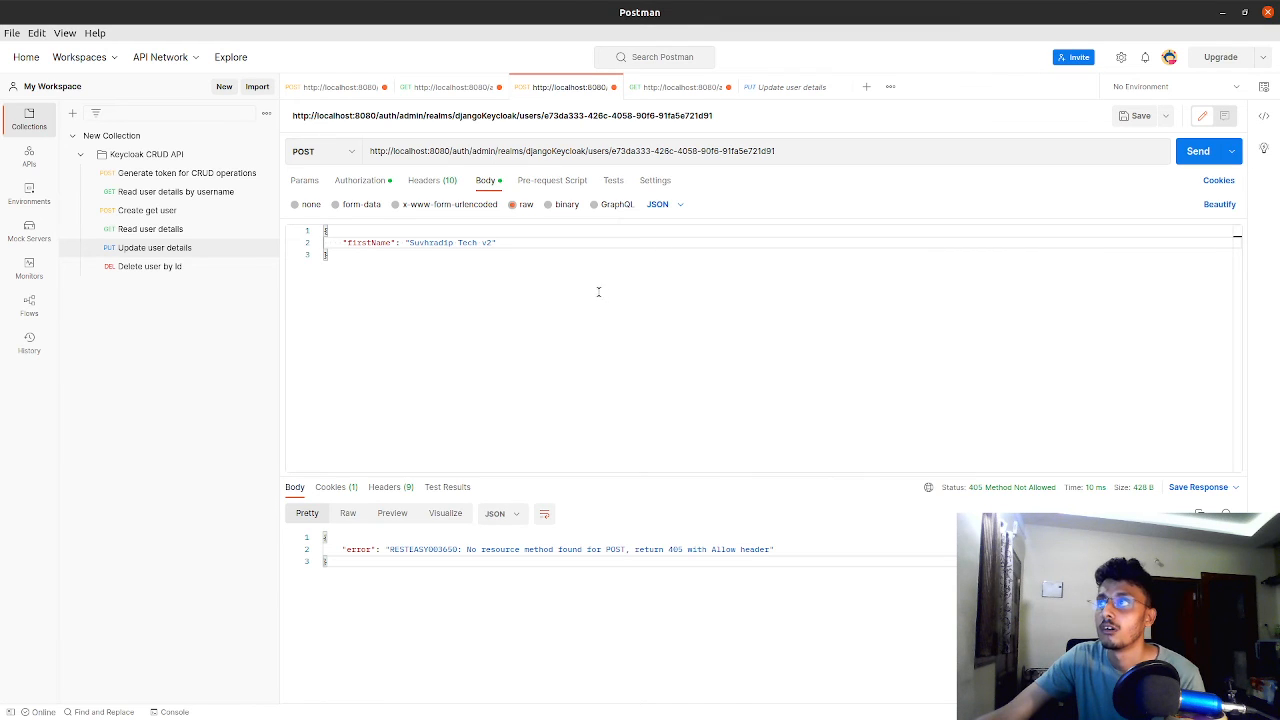
click(1205, 152)
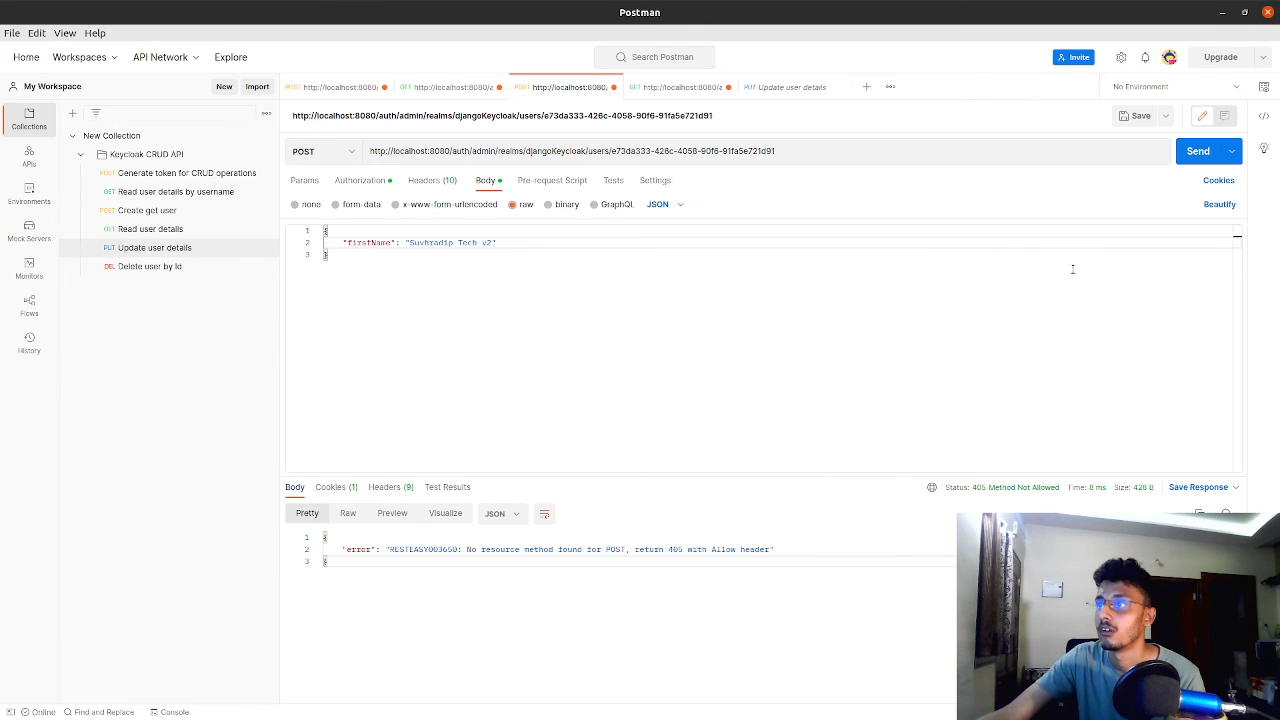
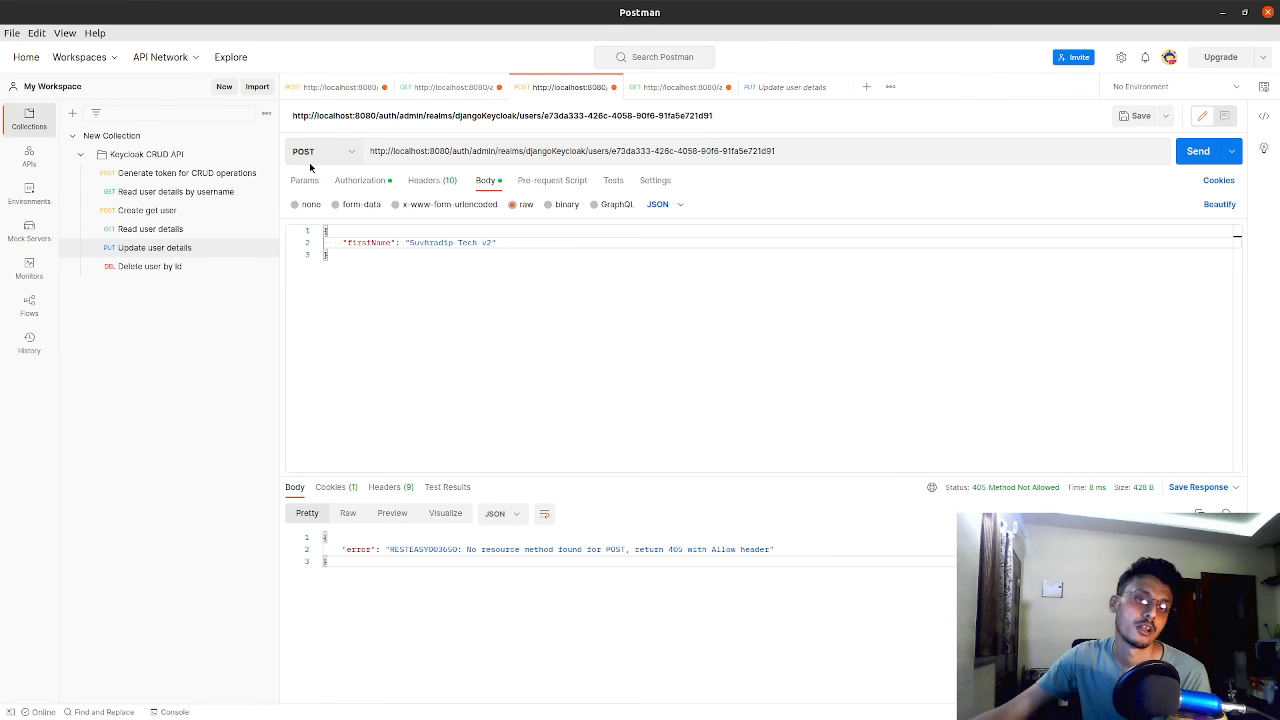
Change the update-by-ID request's method from POST to PUT and send it
click(308, 152)
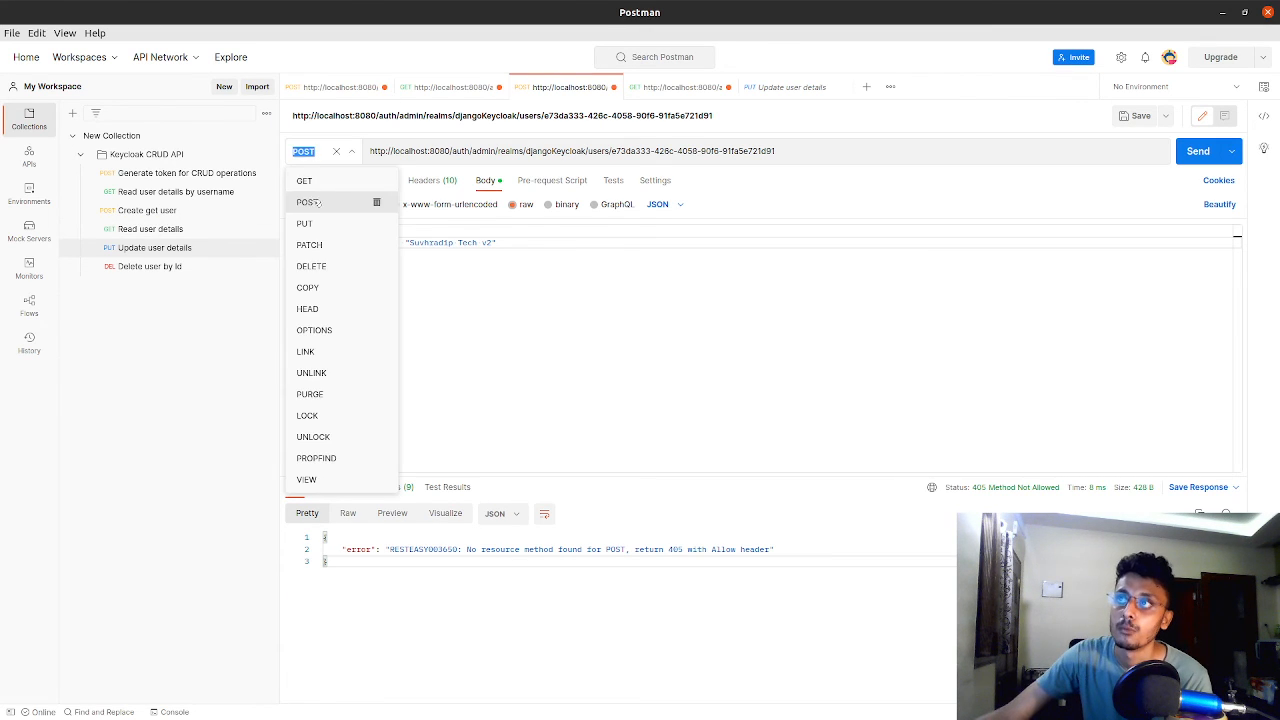
click(306, 223)
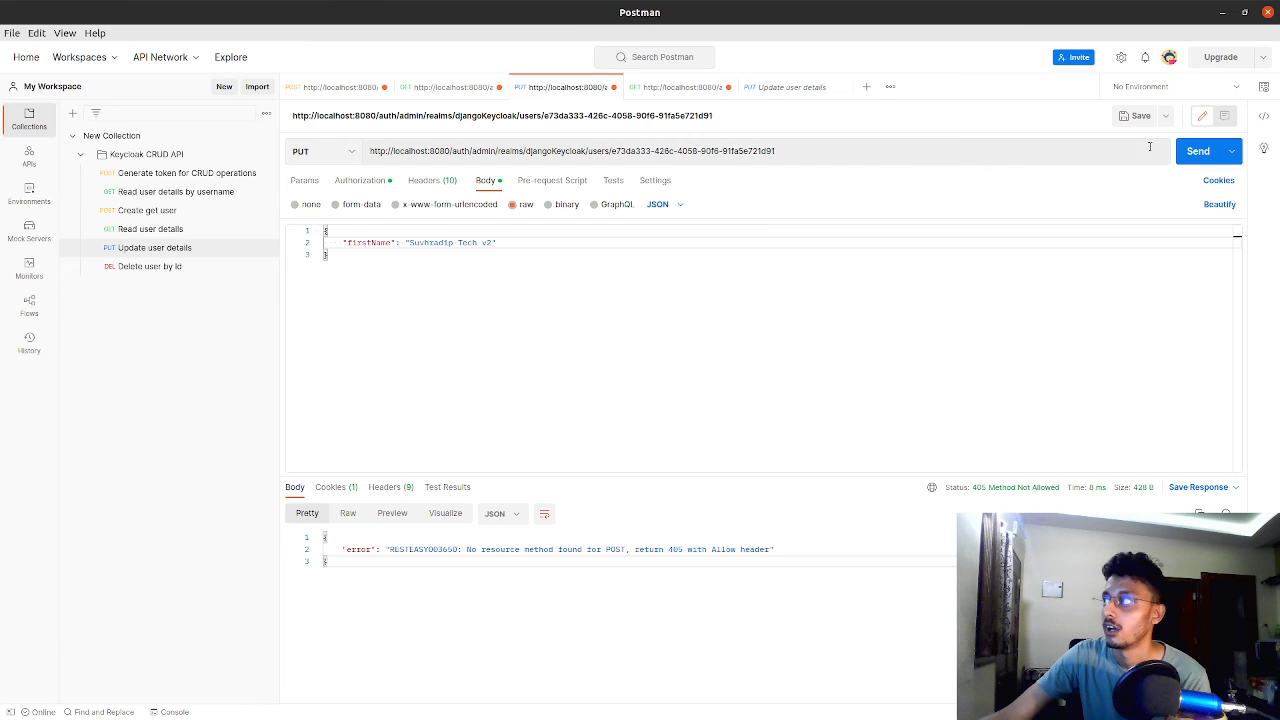
click(1186, 153)
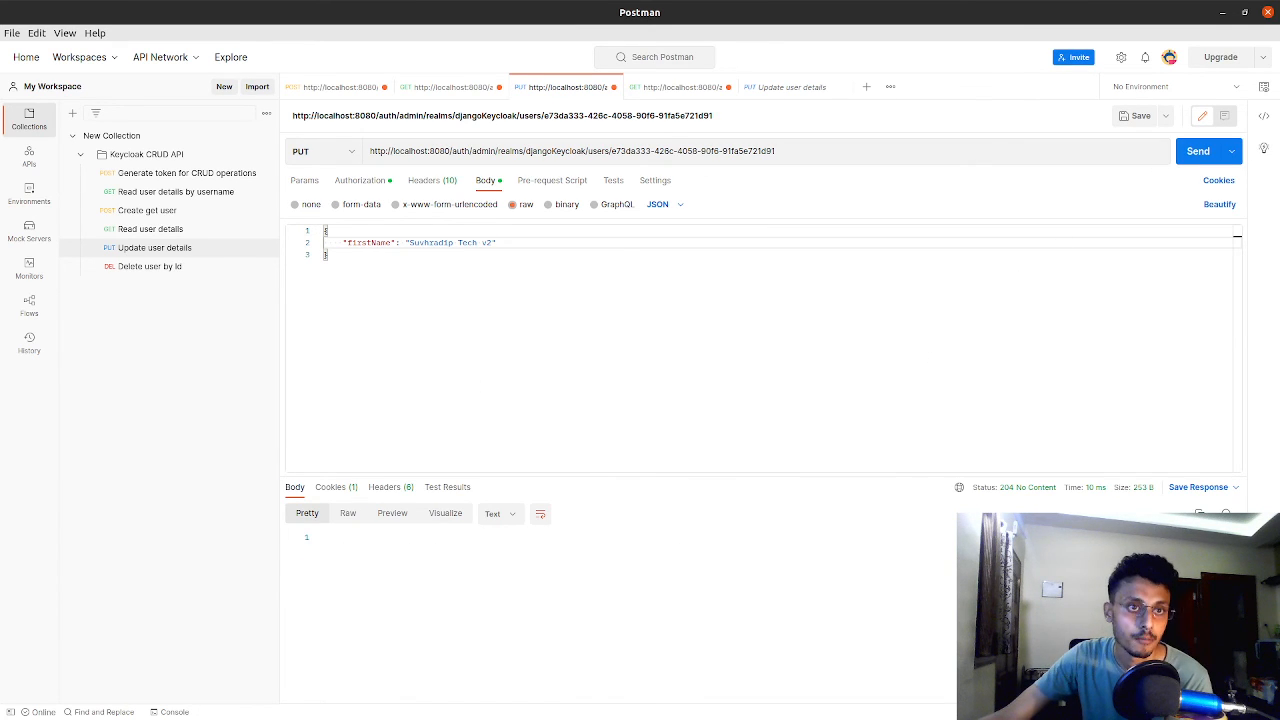
Switch to the Keycloak admin console and reload the user's details to check the updated first name
key(alt+Tab)
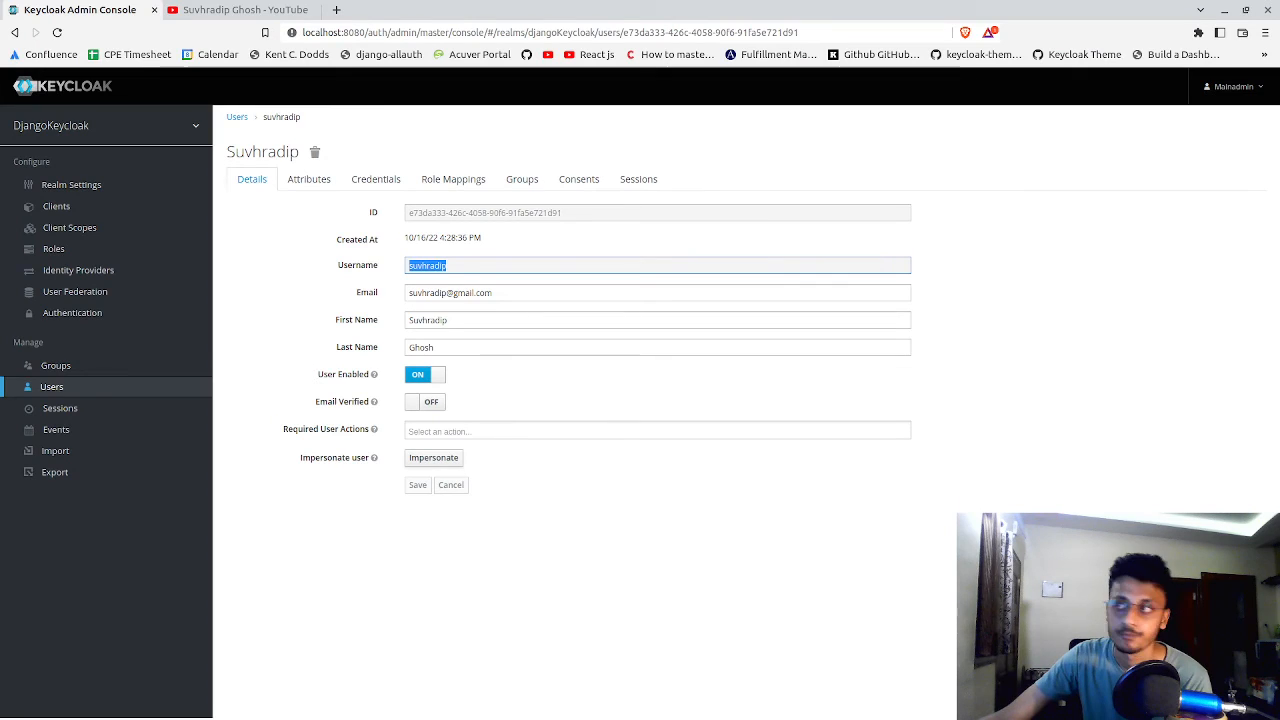
click(294, 180)
click(271, 180)
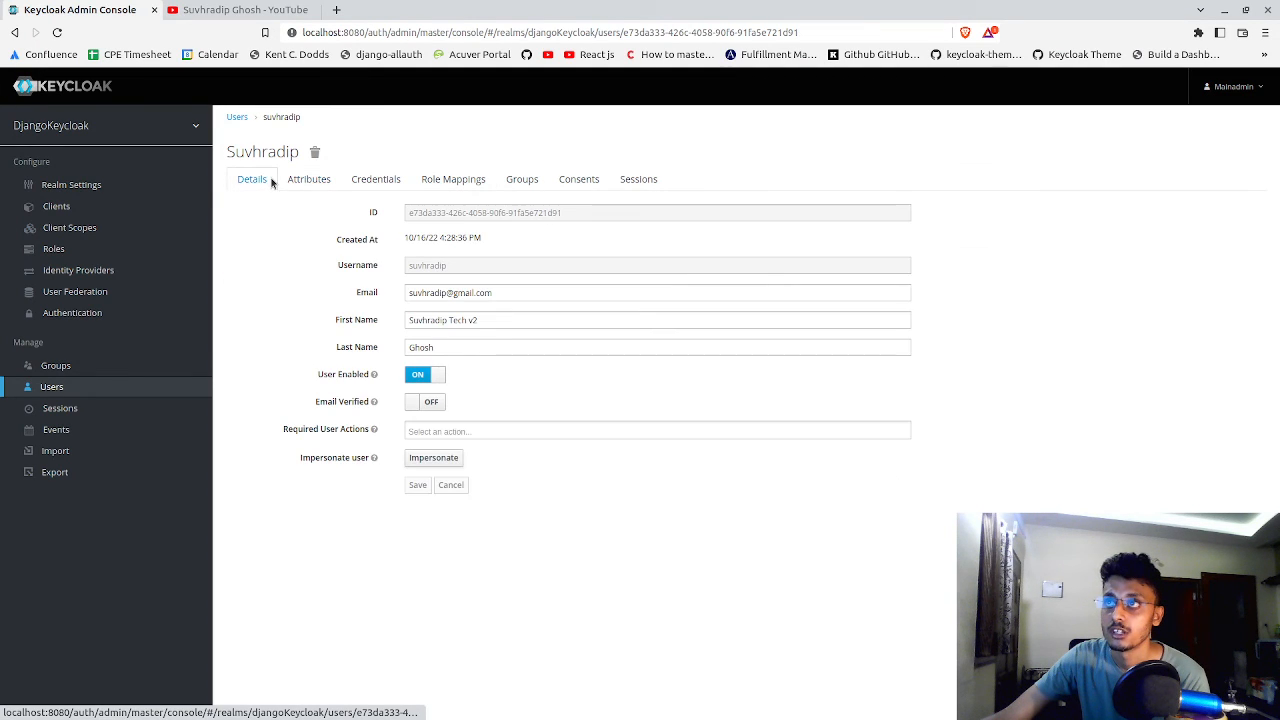
drag(407, 320, 482, 320)
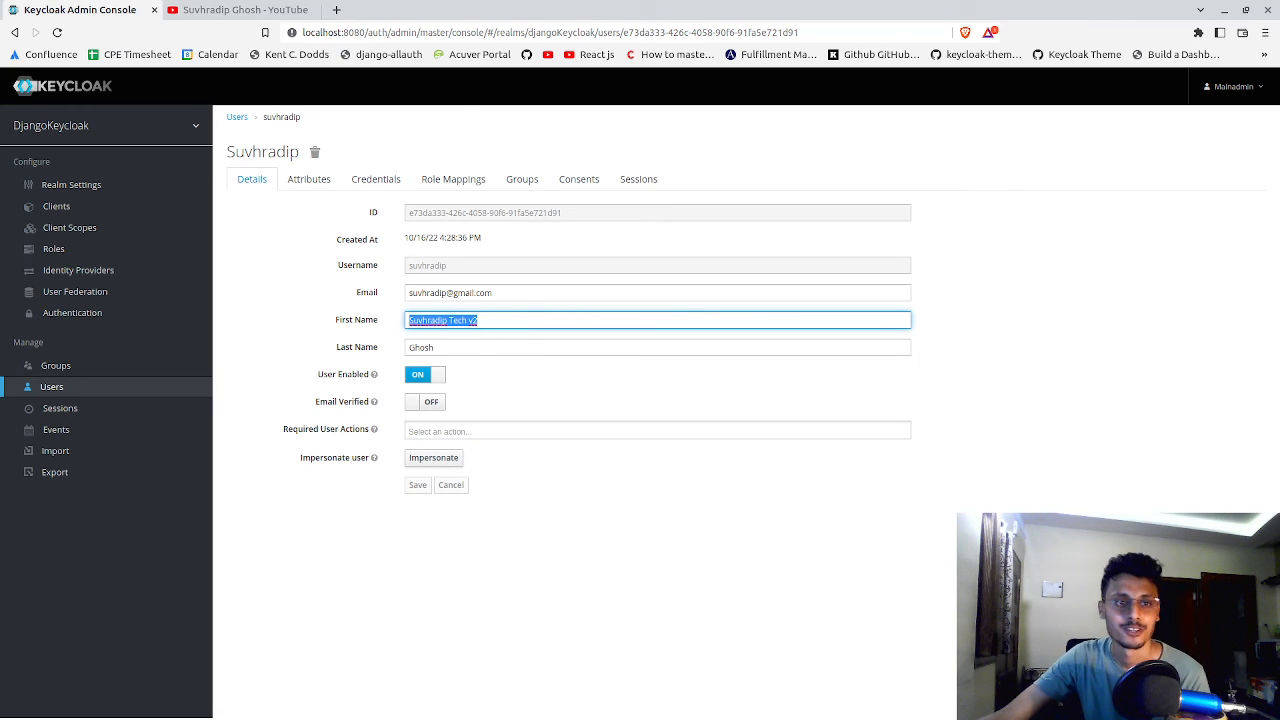
In Postman, open the users request with the username query, then copy the user's username from the Keycloak user details
key(alt+Tab)
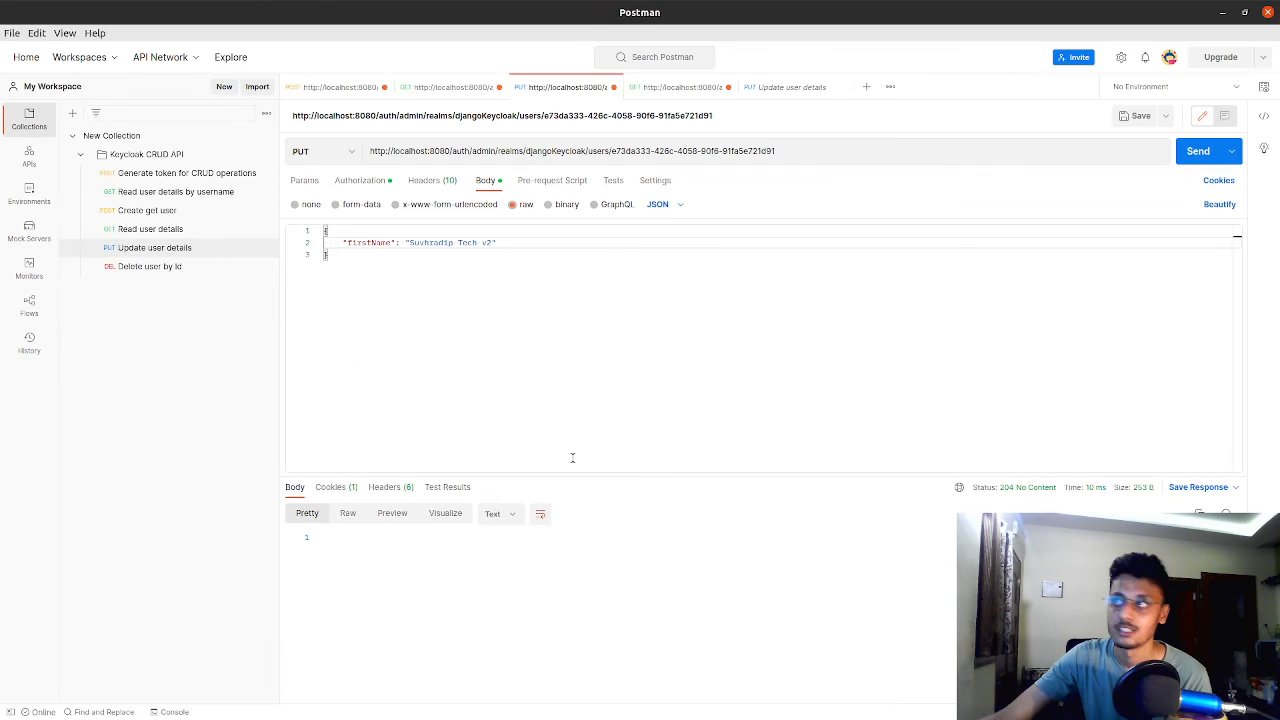
click(680, 88)
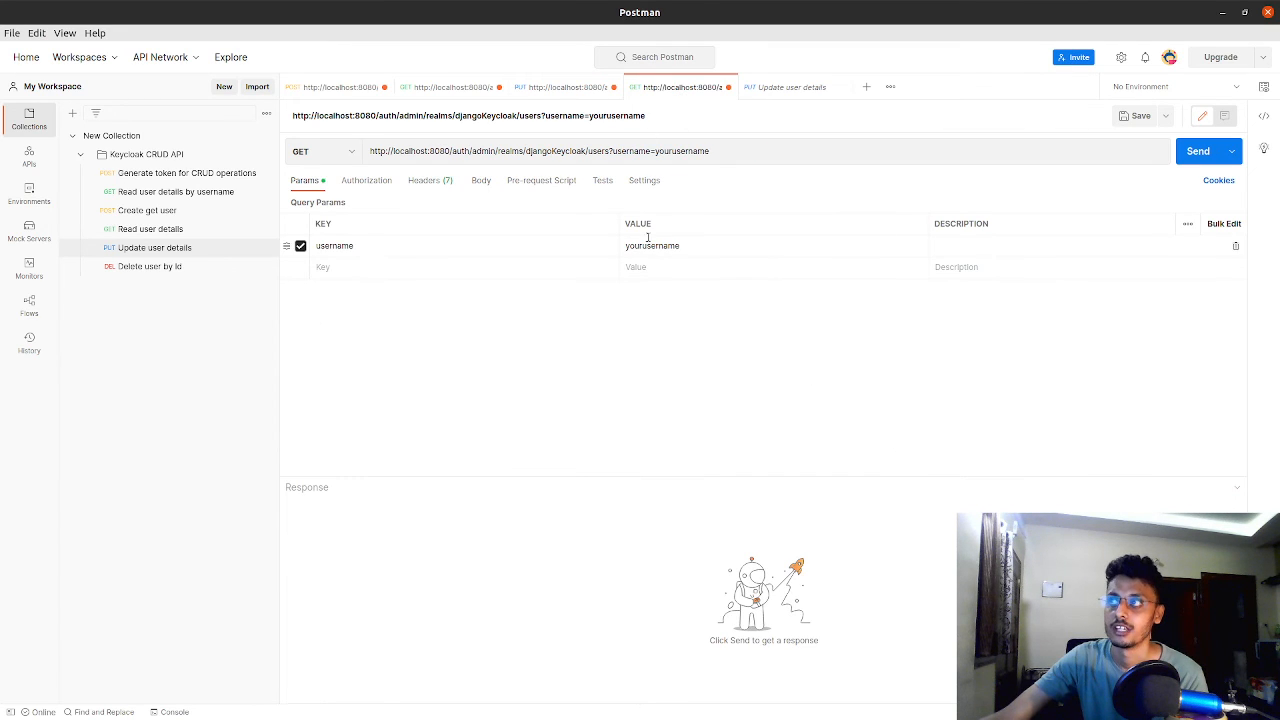
double_click(674, 150)
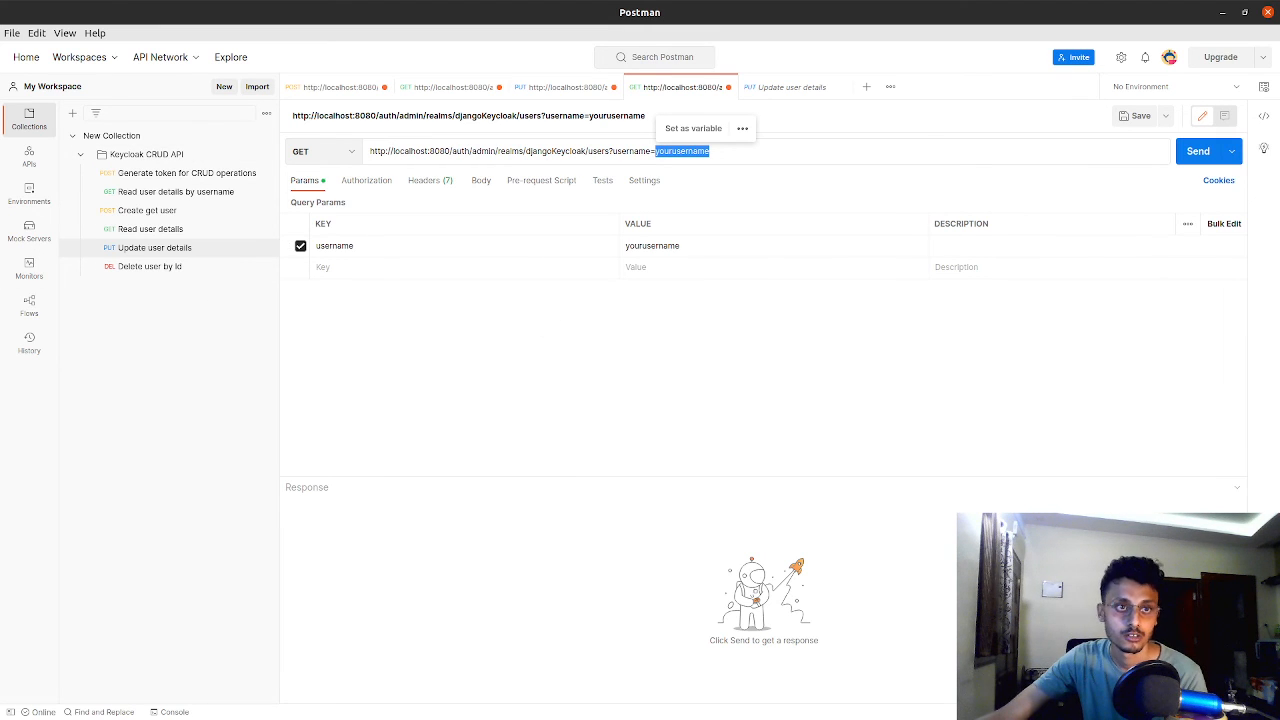
key(alt+Tab)
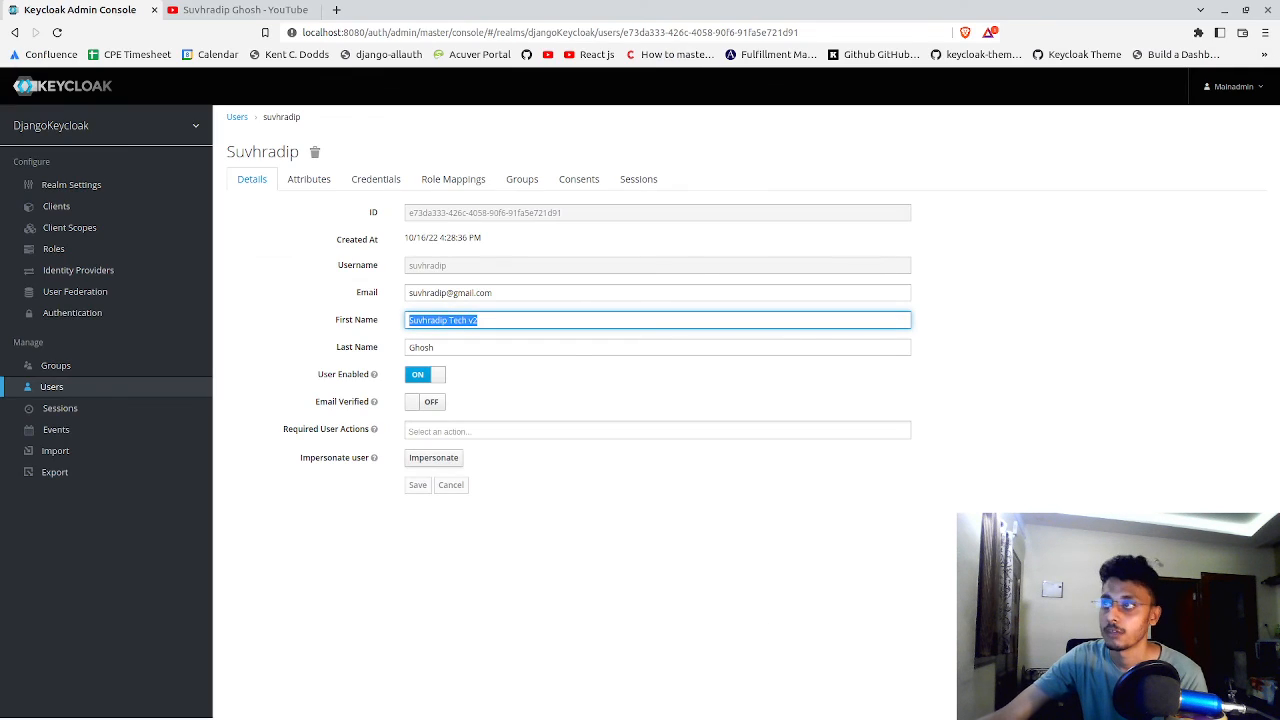
double_click(442, 268)
right_click(442, 270)
click(470, 283)
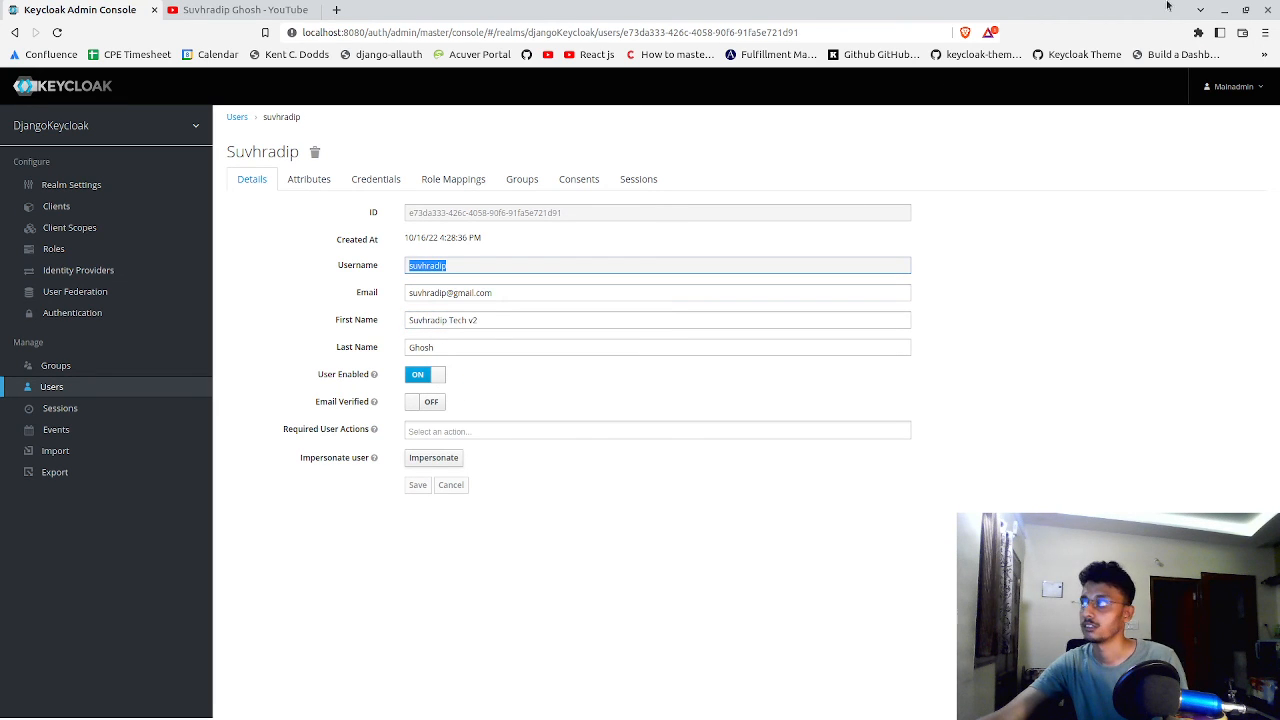
Back in Postman, replace the yourusername placeholder in the request URL with the copied username and set the method to DELETE
click(1221, 10)
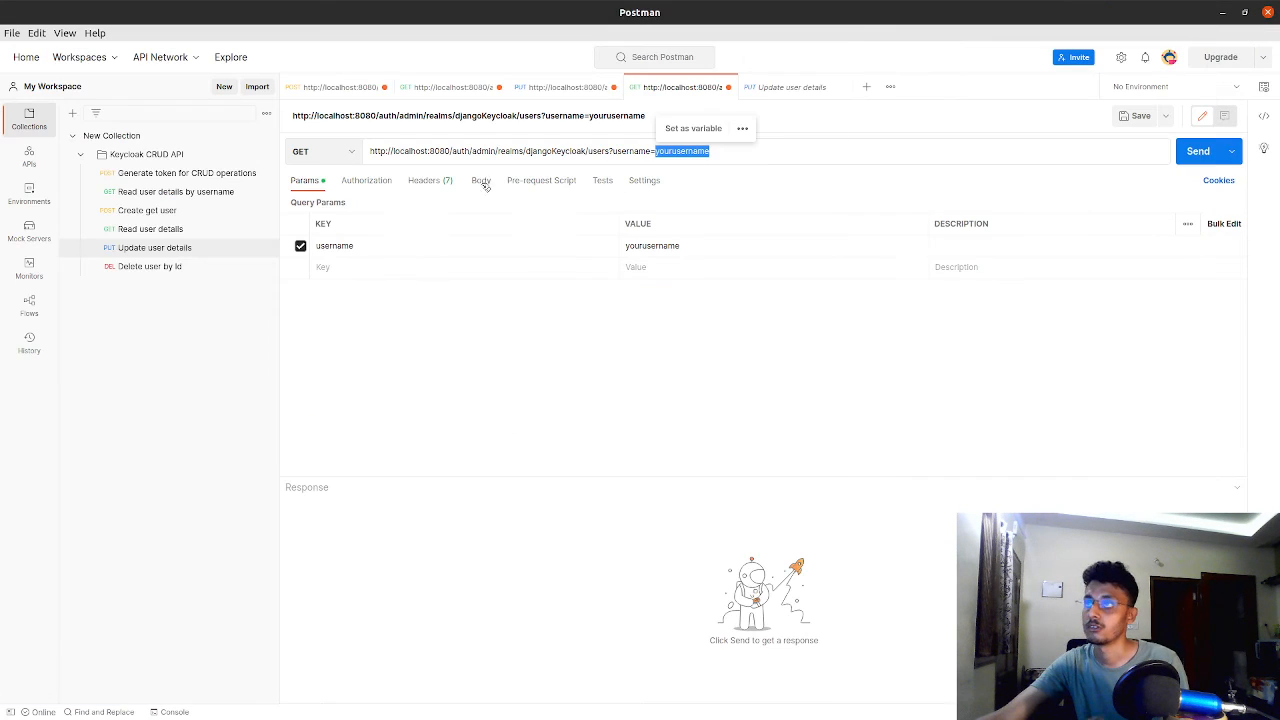
click(655, 150)
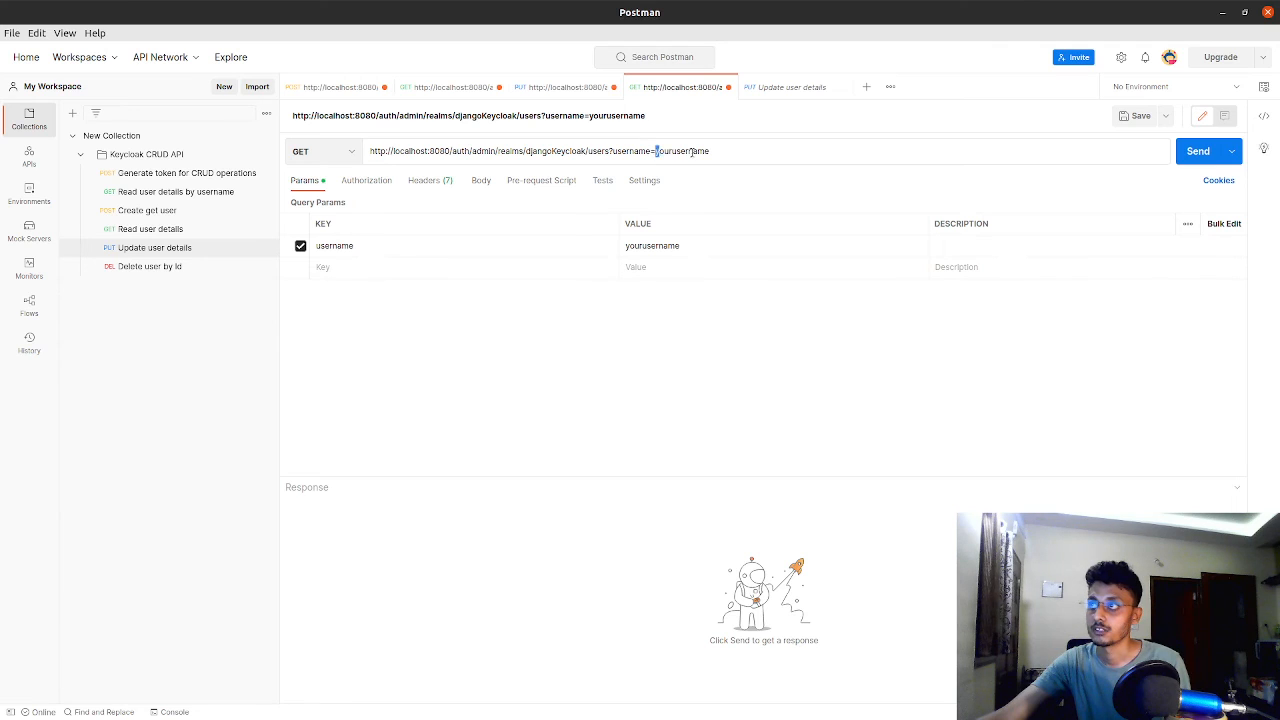
drag(657, 150, 731, 148)
key(ctrl+v)
click(751, 292)
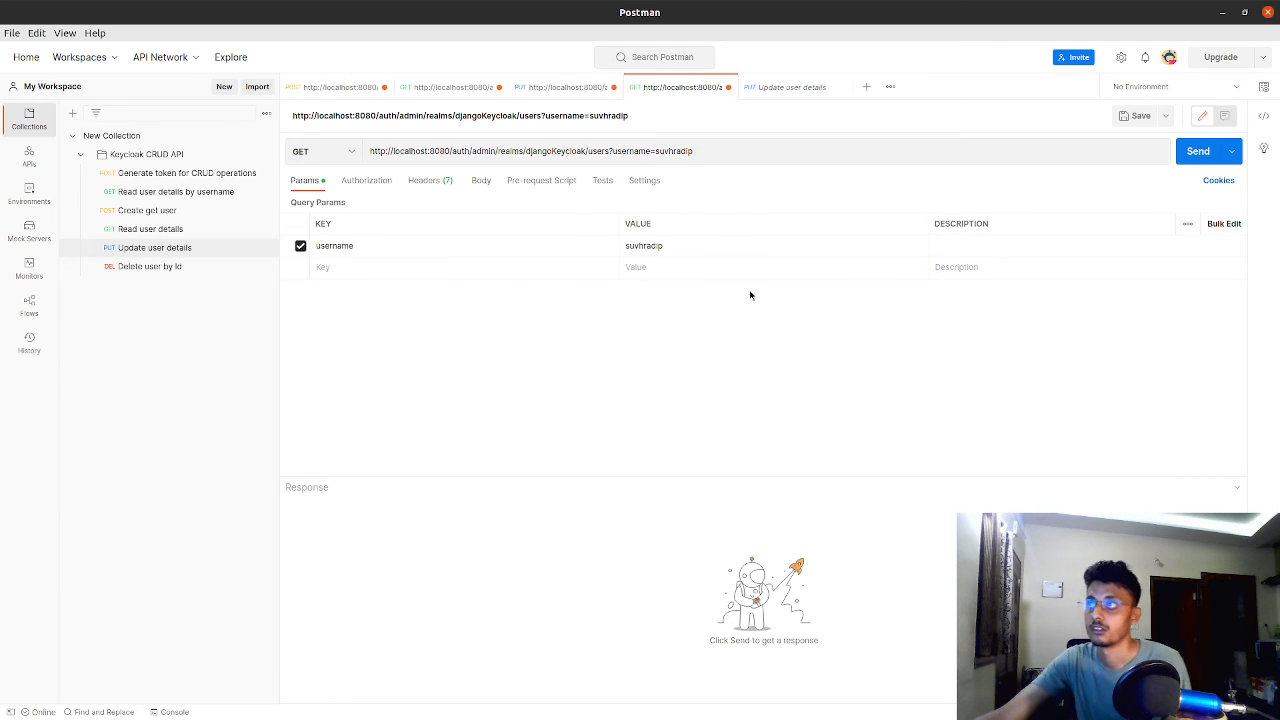
click(351, 151)
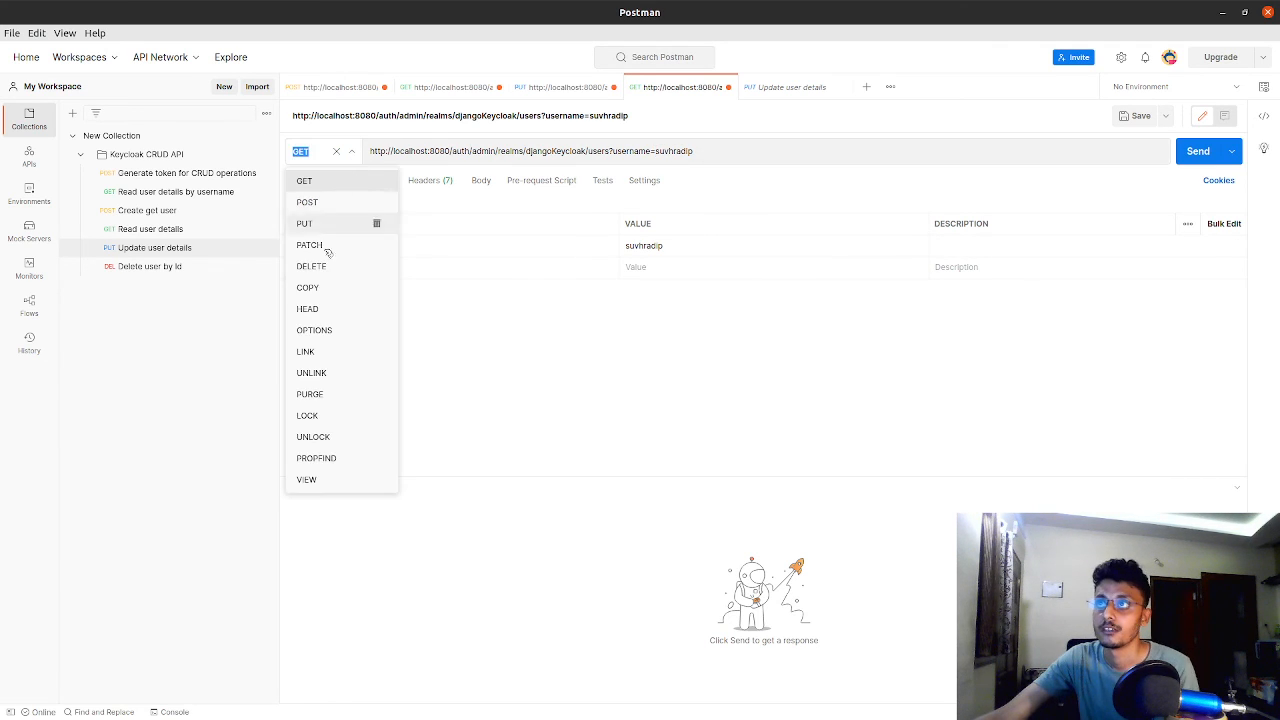
click(334, 266)
Request a new admin-cli access token from the master realm's token endpoint and copy the access_token value
click(383, 87)
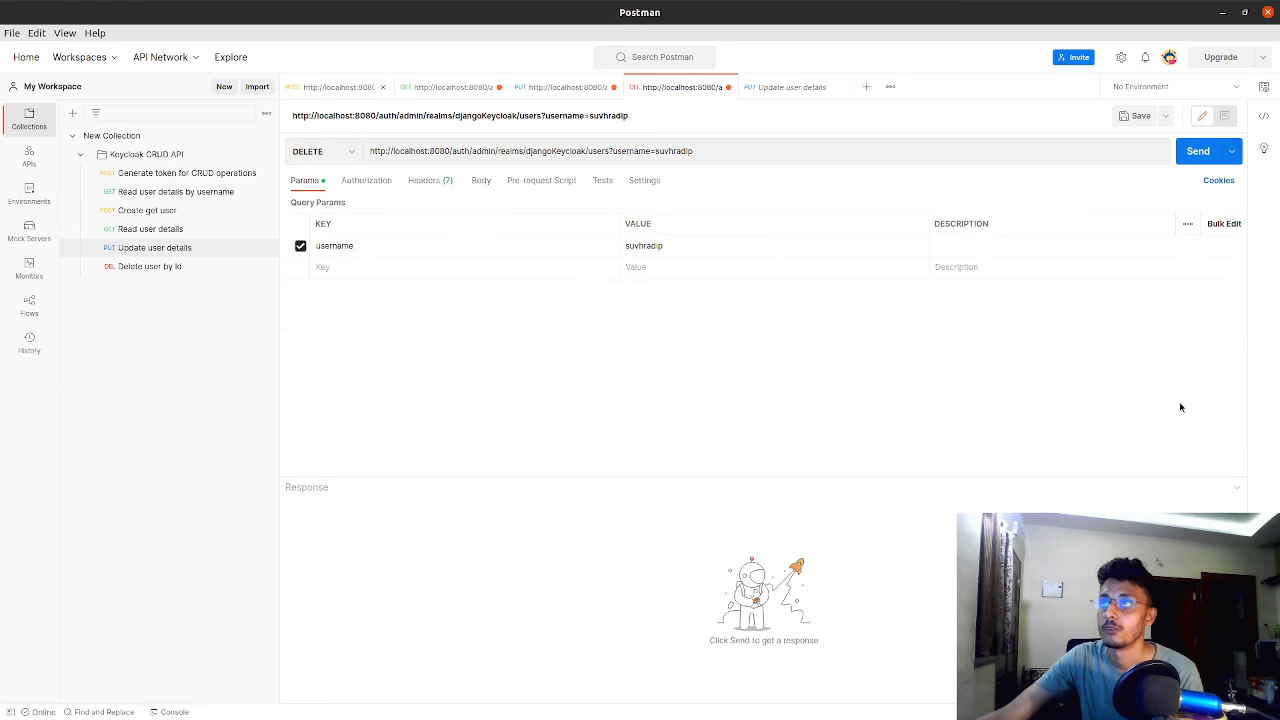
click(1197, 151)
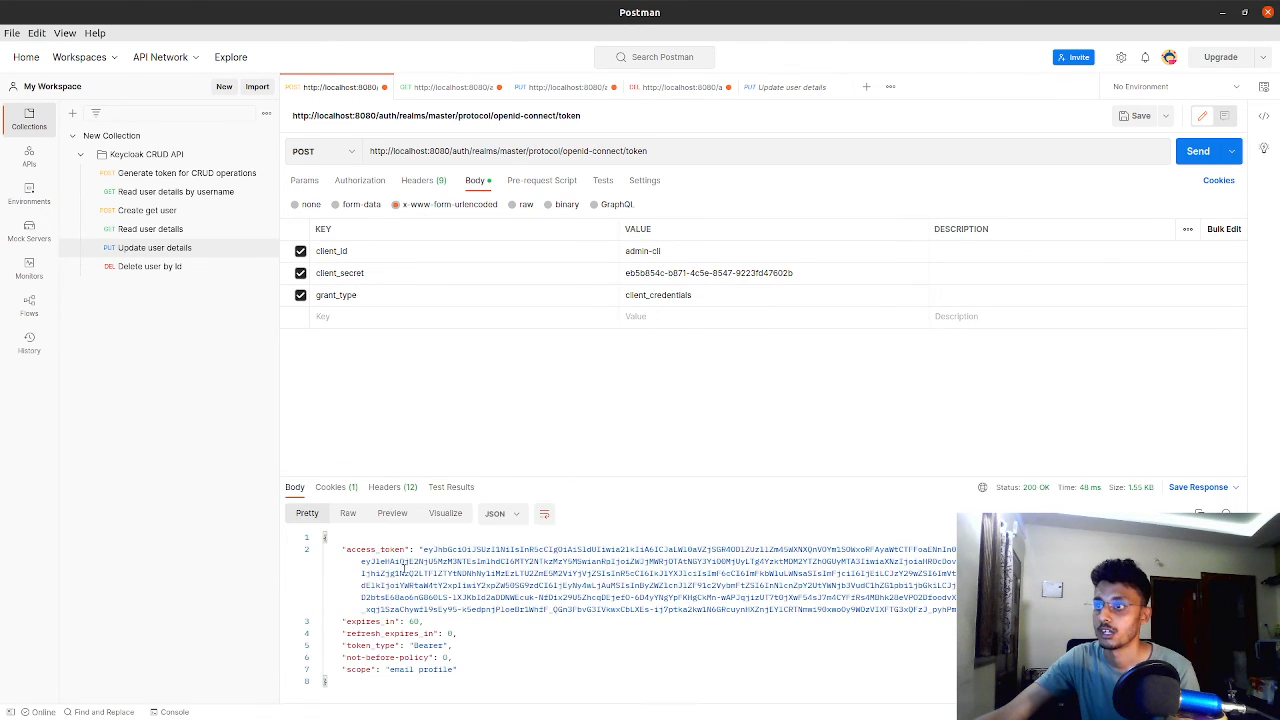
drag(421, 549, 424, 621)
drag(1060, 621, 1060, 609)
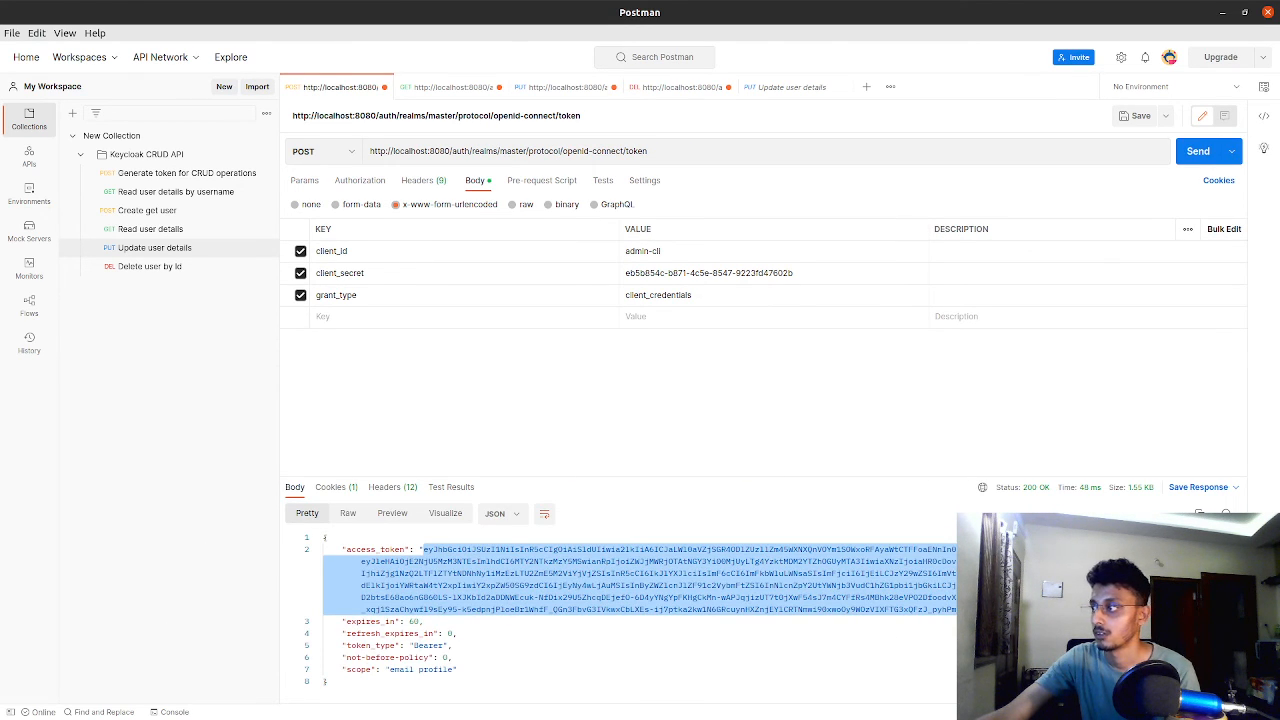
right_click(952, 602)
click(858, 492)
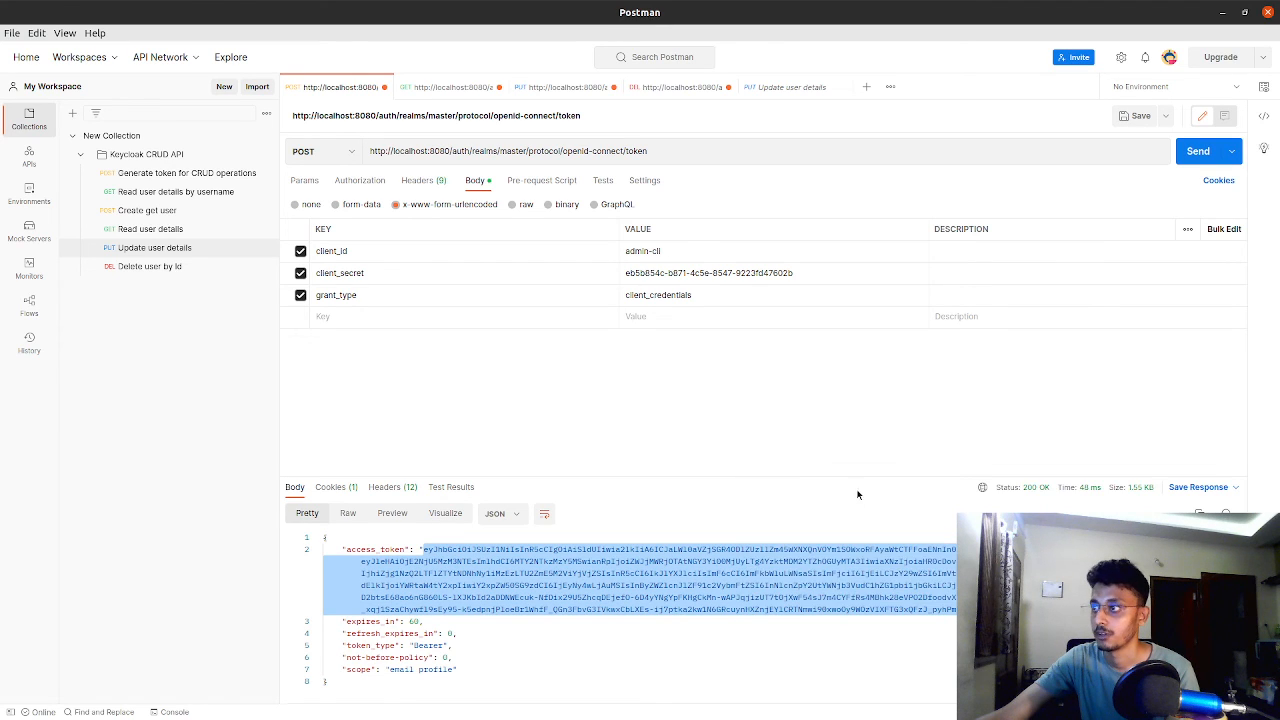
Close the Update user details request, set the DELETE request's authorization to Bearer Token with the copied access token, and send it
click(688, 88)
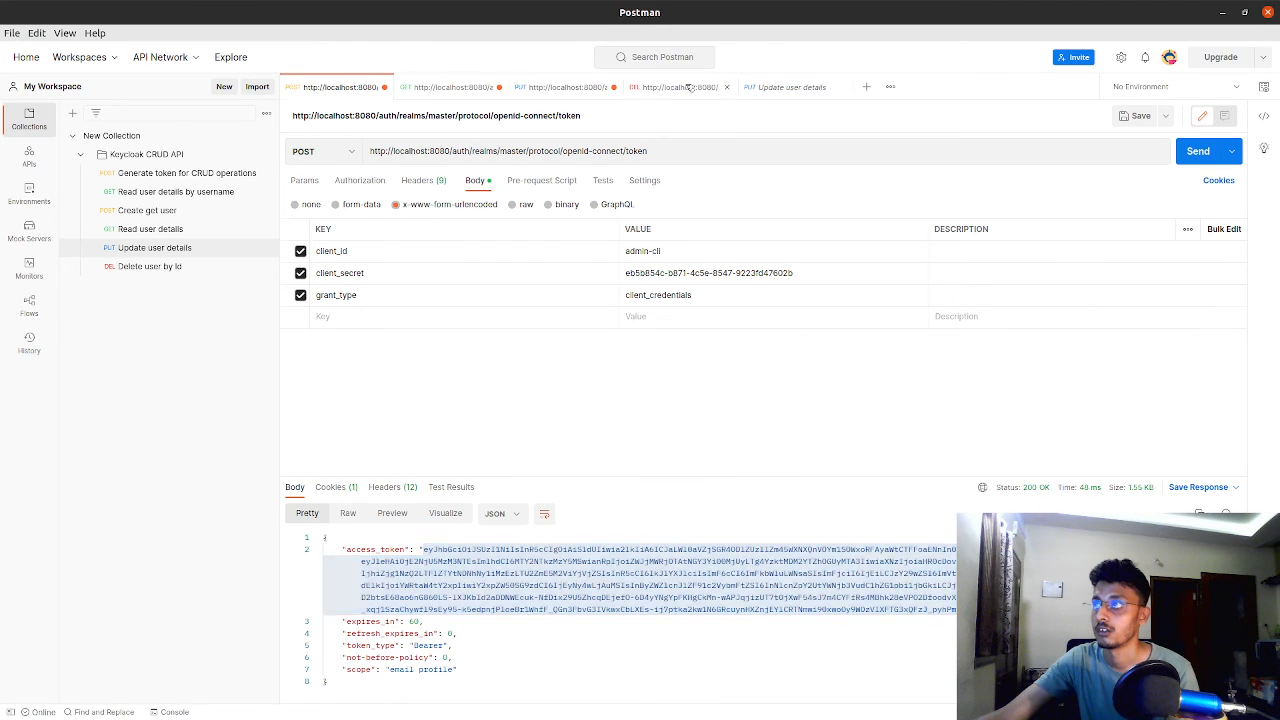
click(841, 87)
click(366, 180)
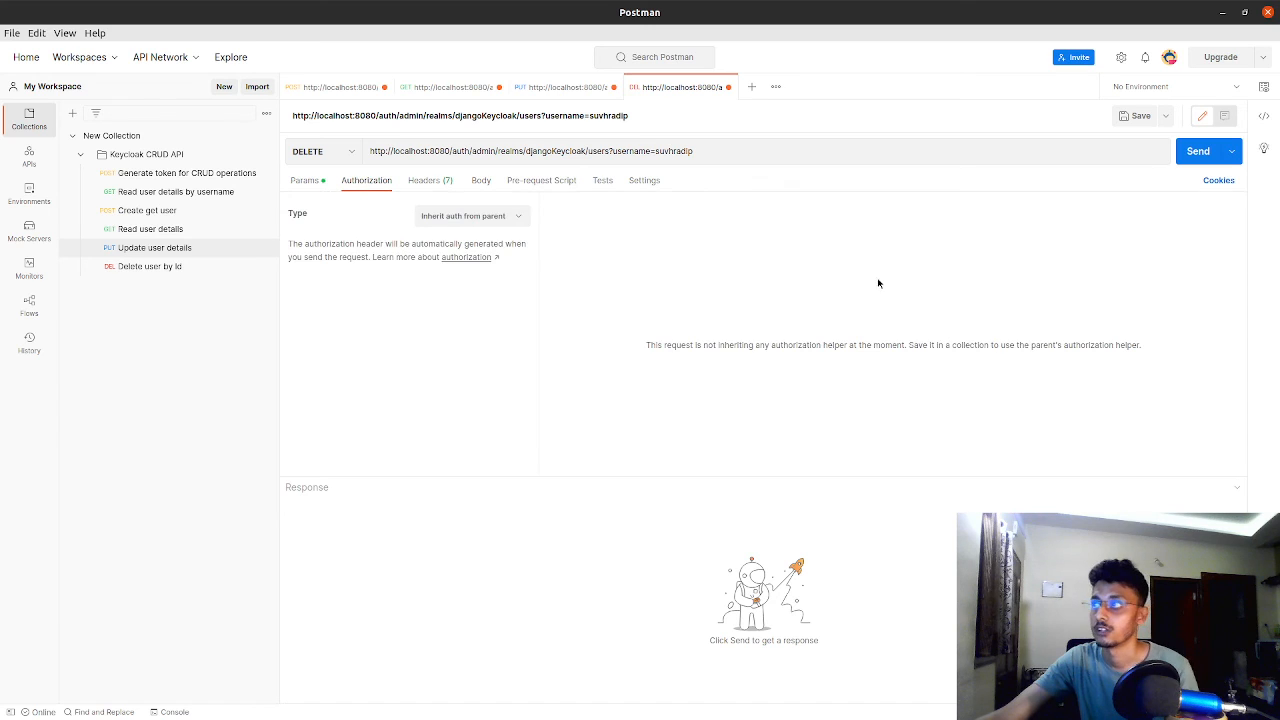
click(488, 217)
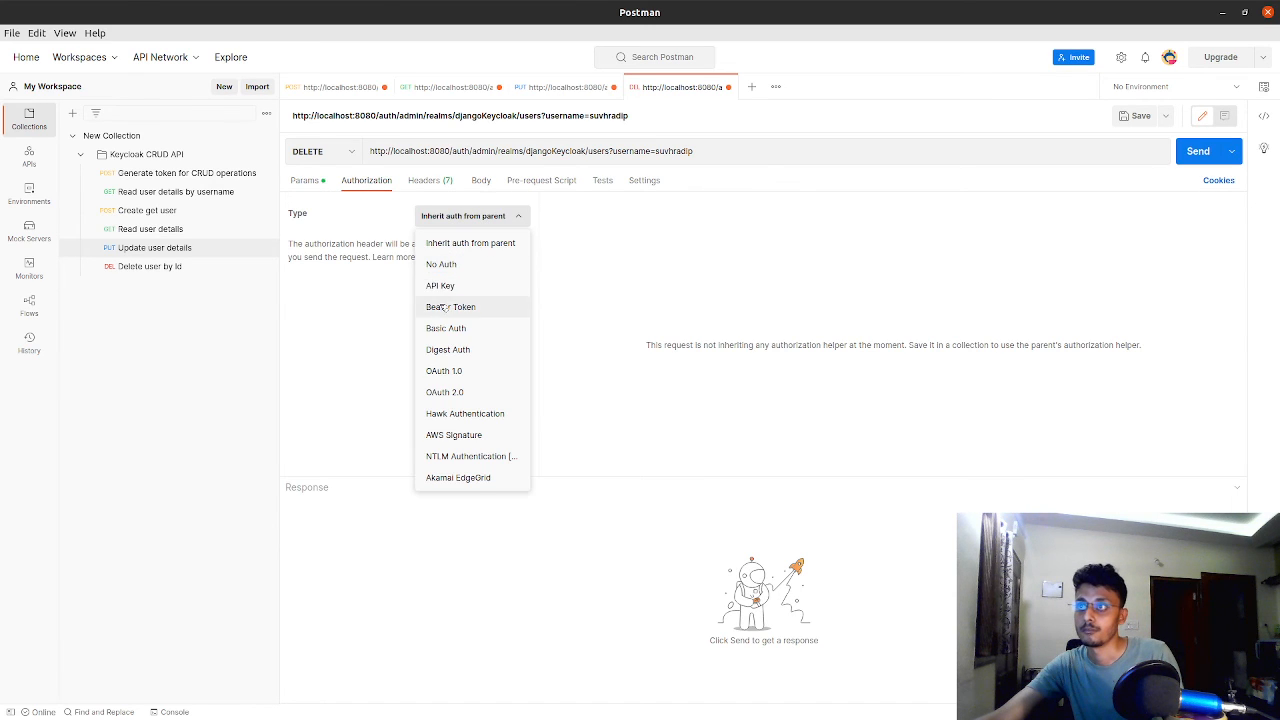
click(445, 307)
click(800, 229)
key(ctrl+v)
double_click(795, 230)
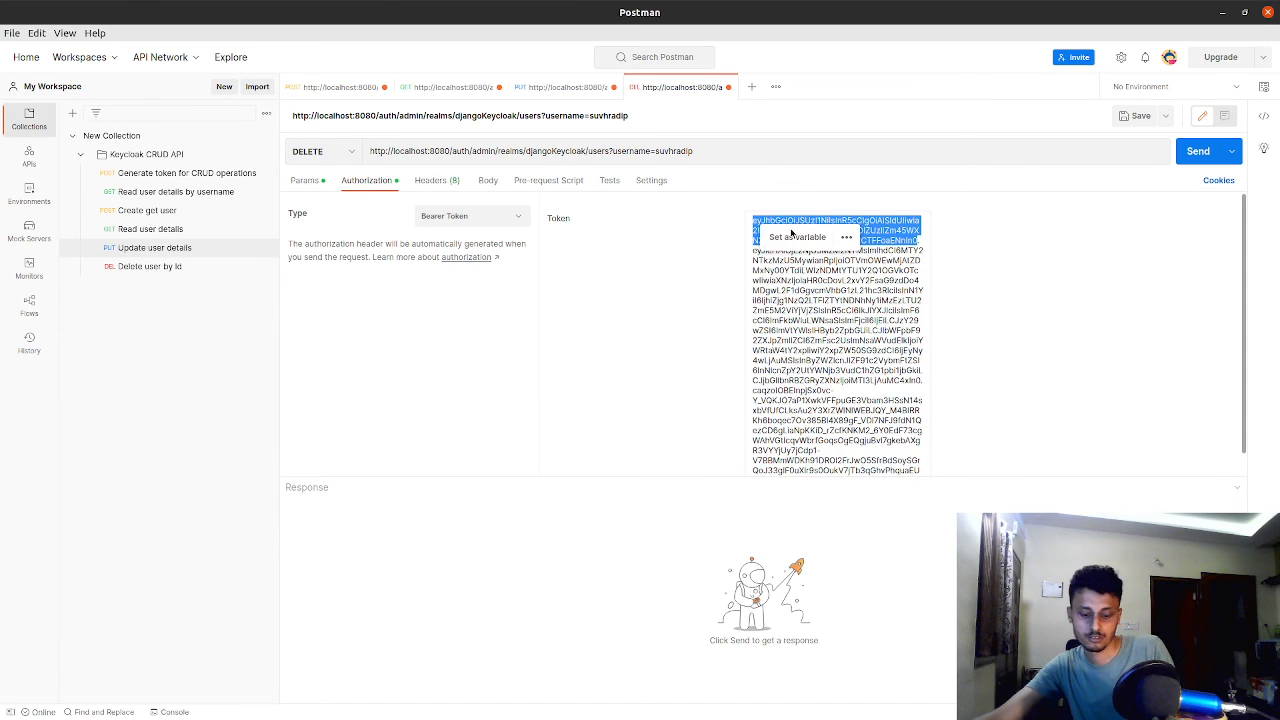
click(792, 233)
click(1188, 155)
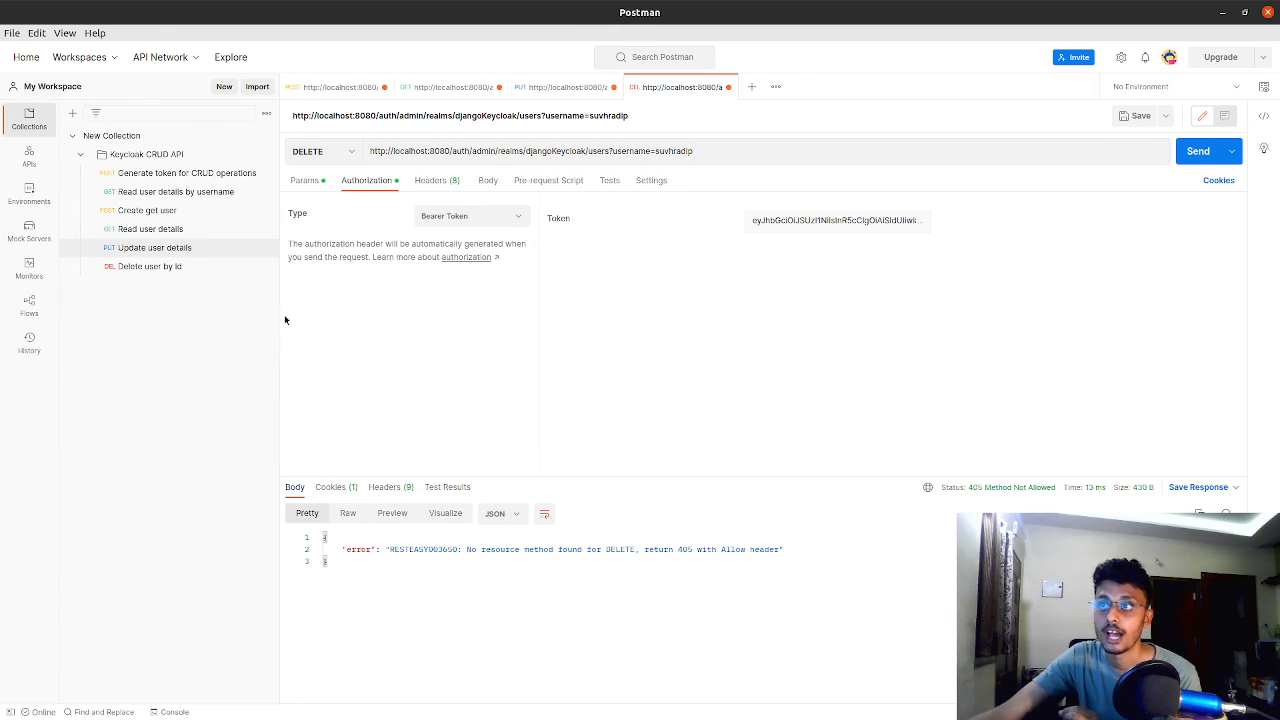
Collapse the collections sidebar and replace the username query in the DELETE request URL with a trailing slash after users
drag(281, 312, 69, 288)
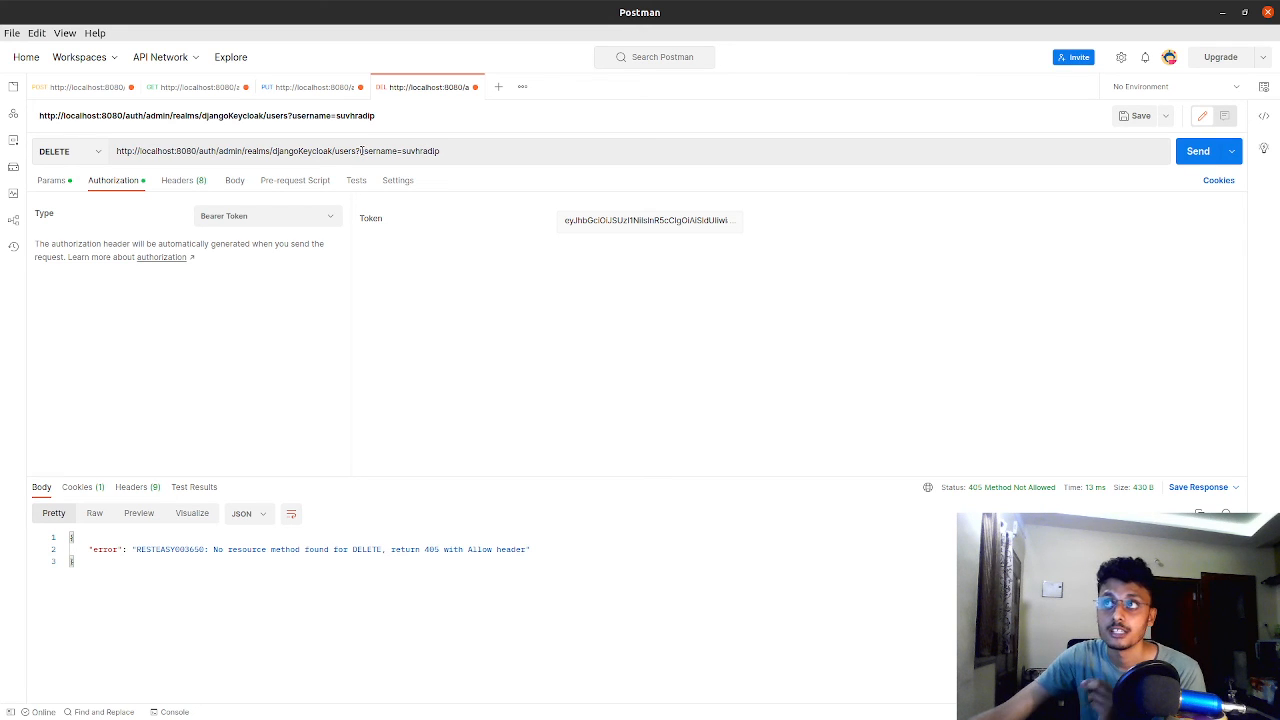
drag(356, 150, 459, 163)
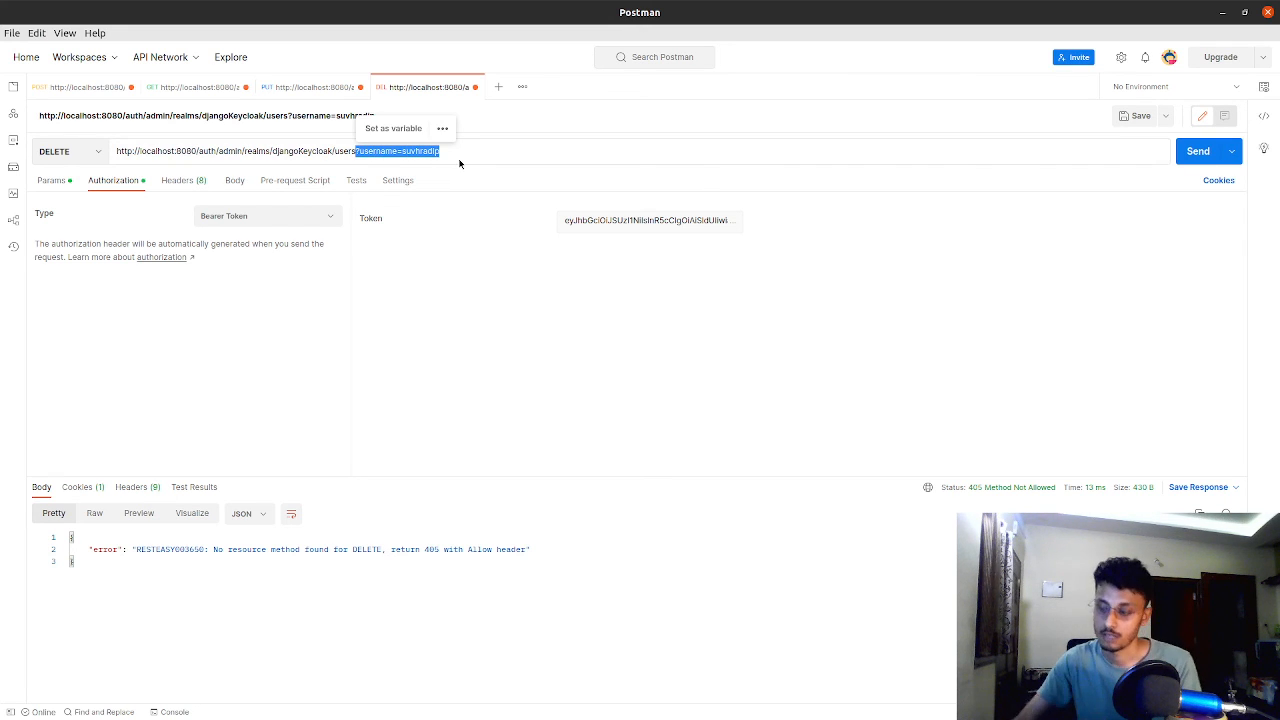
key(BackSpace)
text(/)
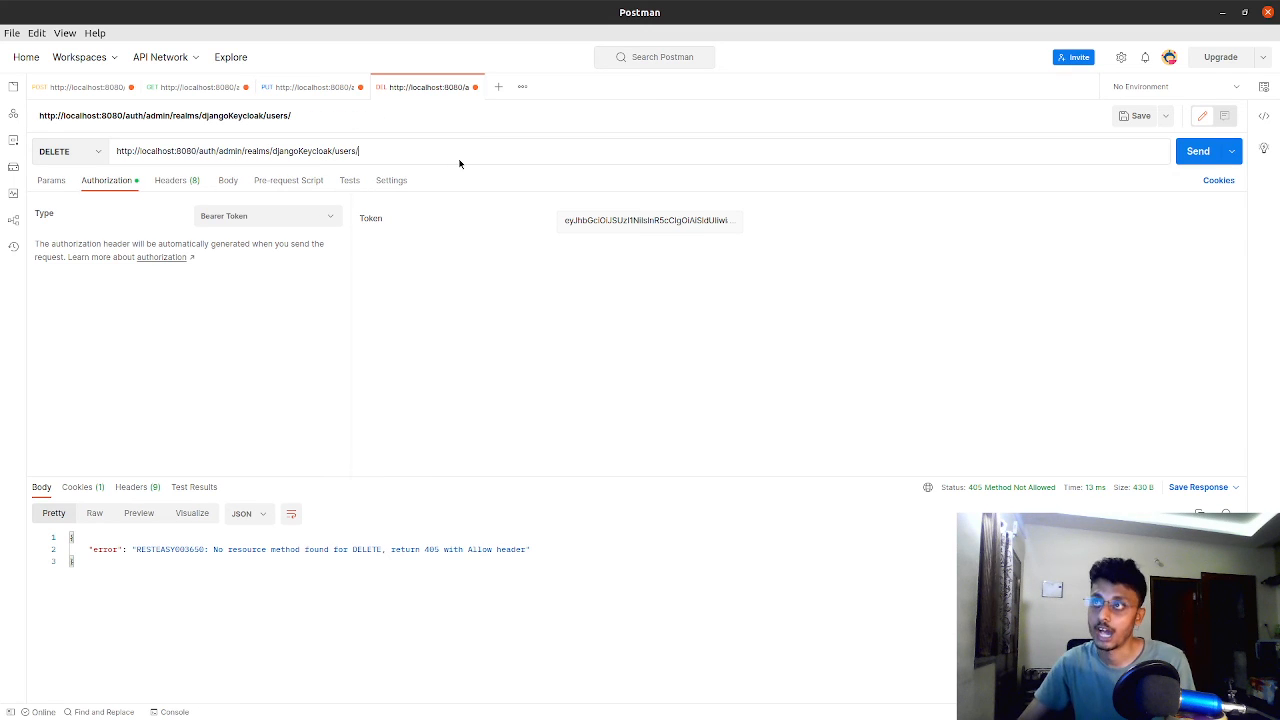
Append the user ID copied from the PUT request's URL to the DELETE request URL and send the request
click(273, 88)
drag(521, 151, 356, 147)
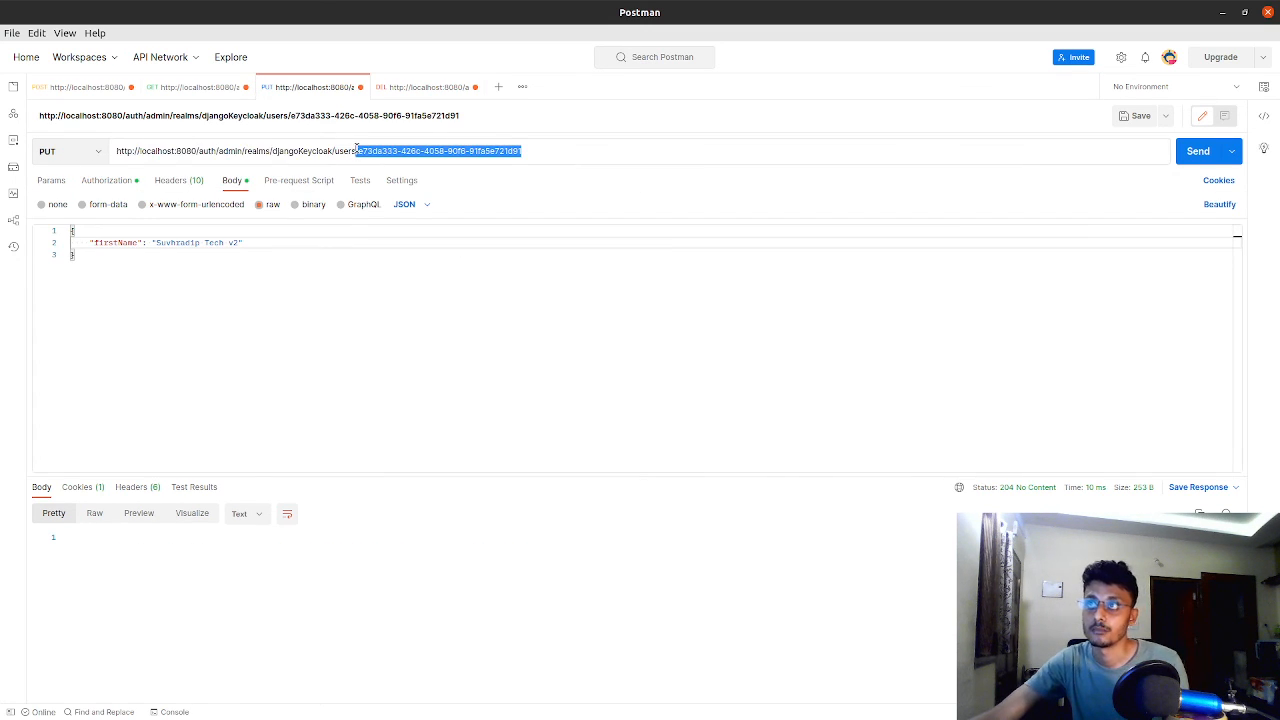
click(430, 88)
click(462, 152)
key(ctrl+v)
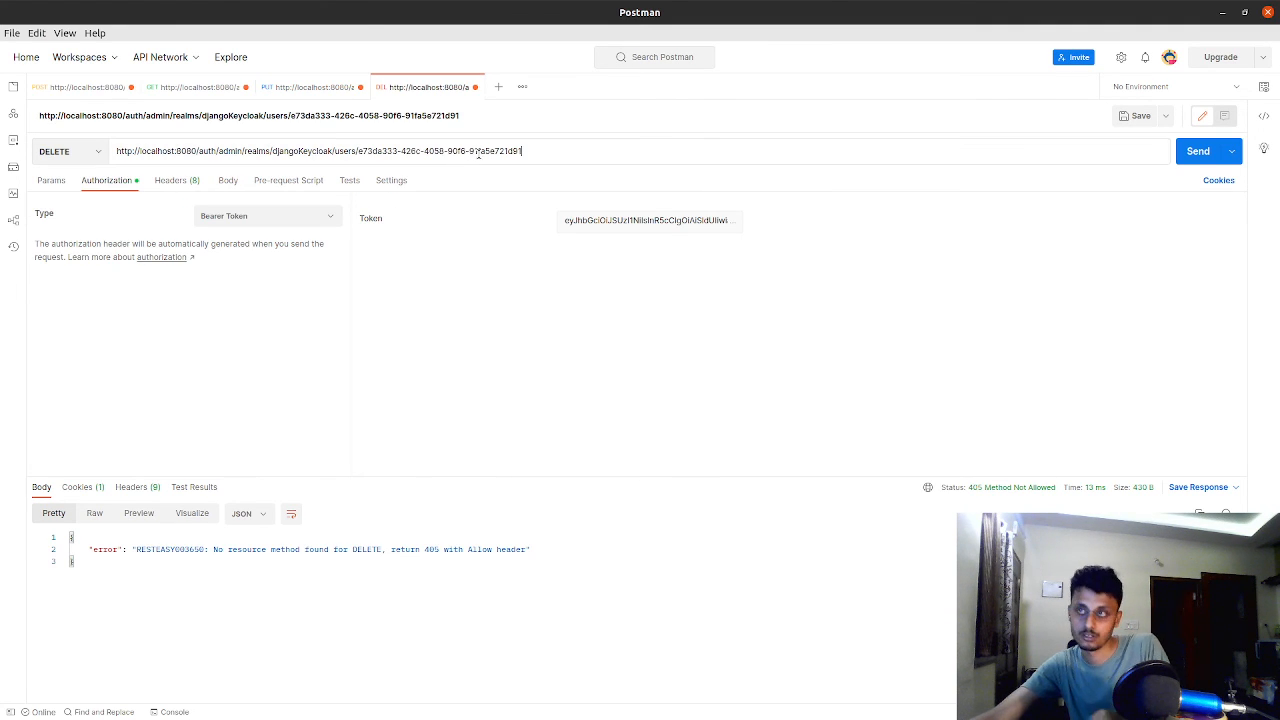
click(1194, 152)
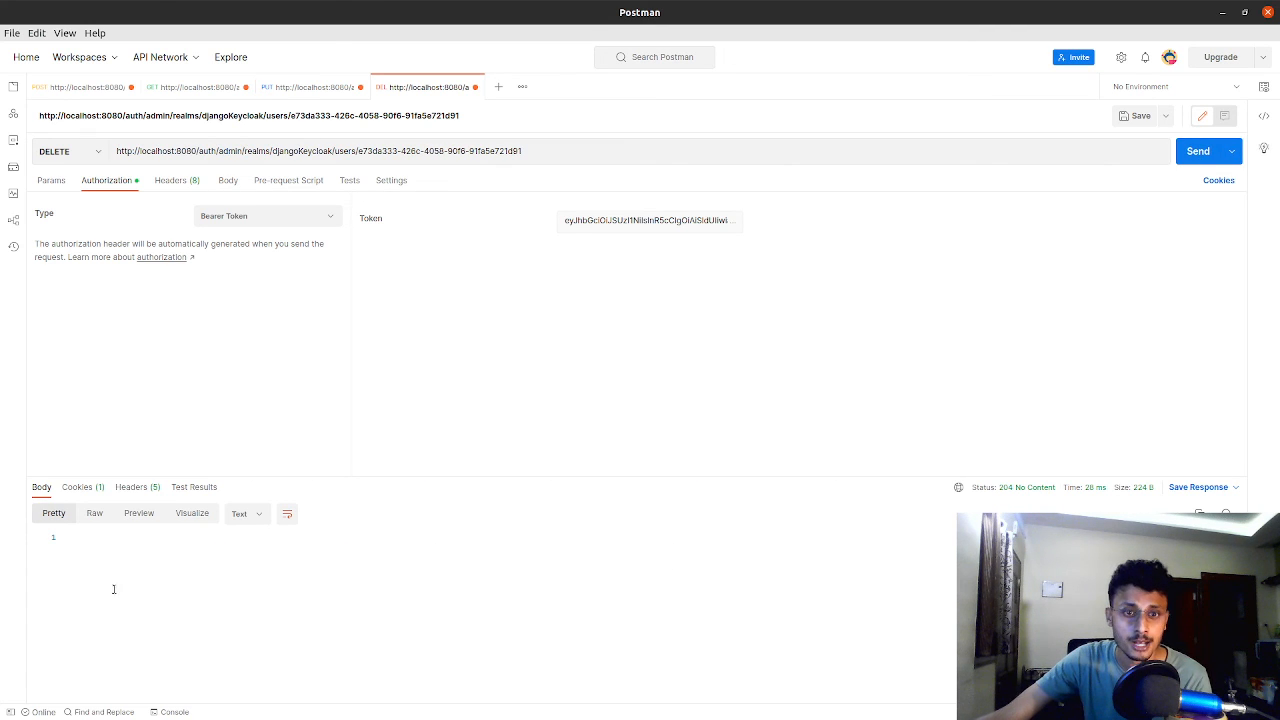
Switch to the Keycloak admin console and view all users in the DjangoKeycloak realm to check the deletion
key(alt+Tab)
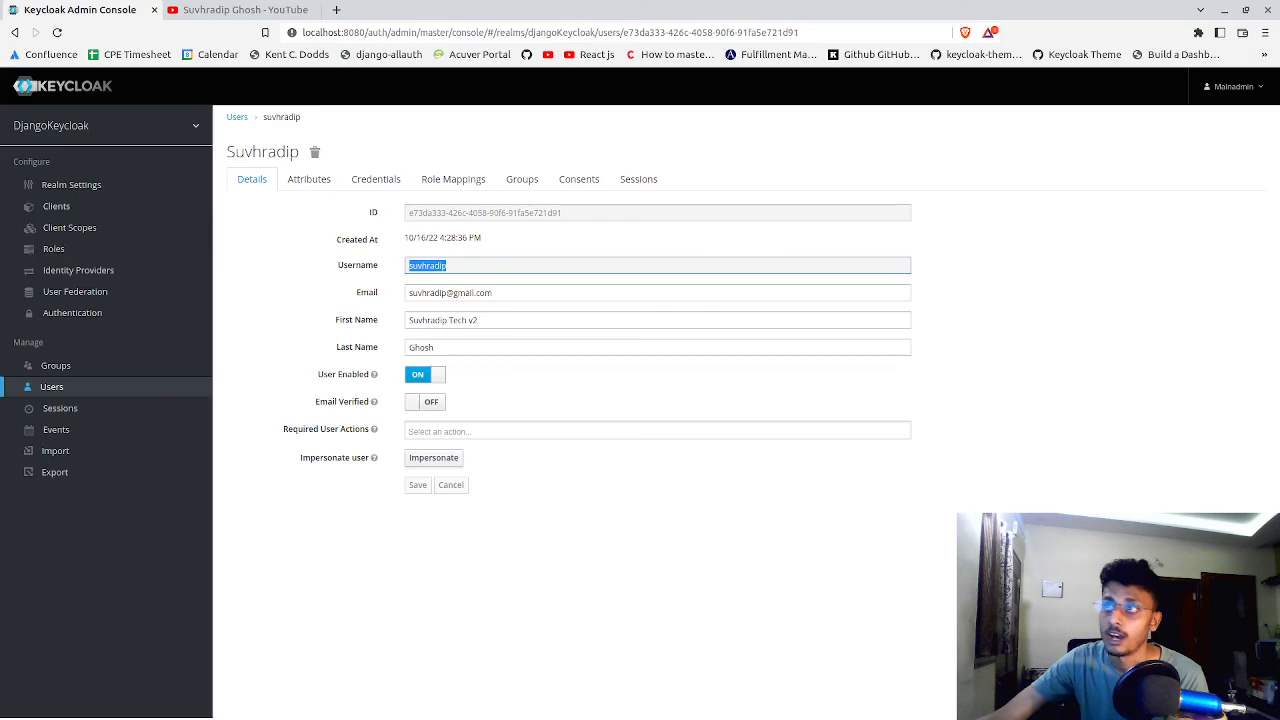
click(82, 390)
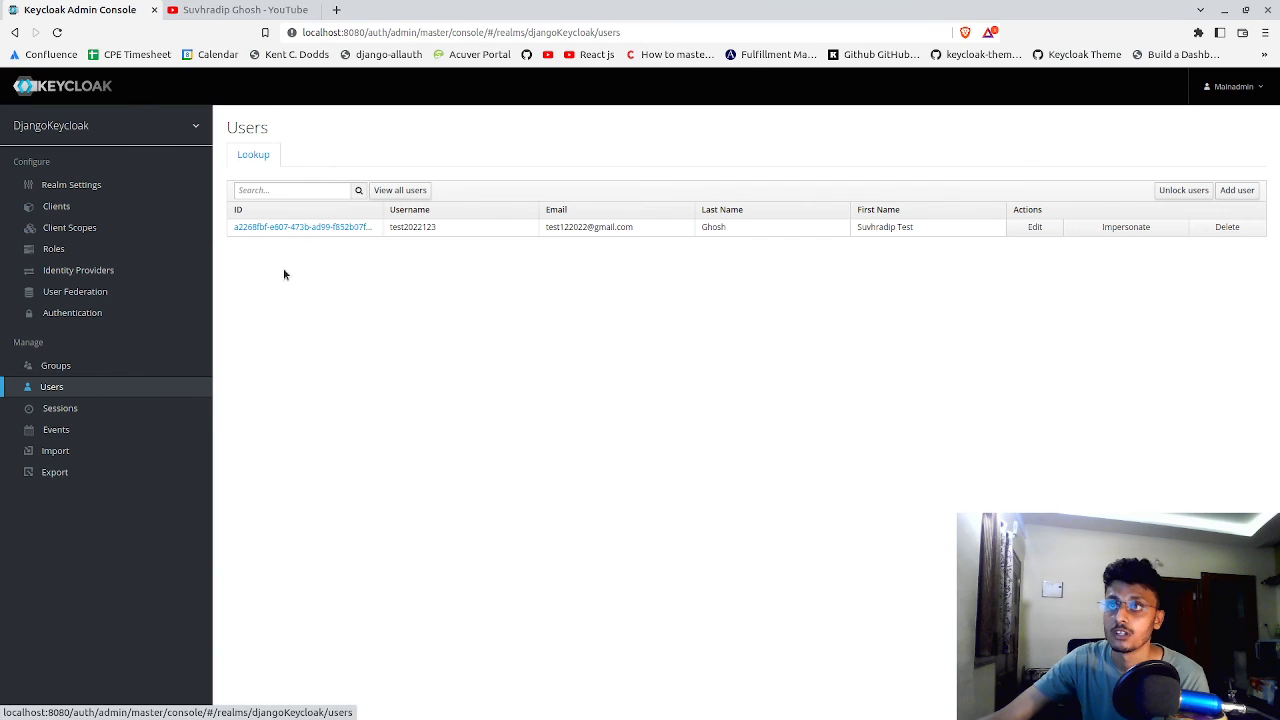
click(408, 192)
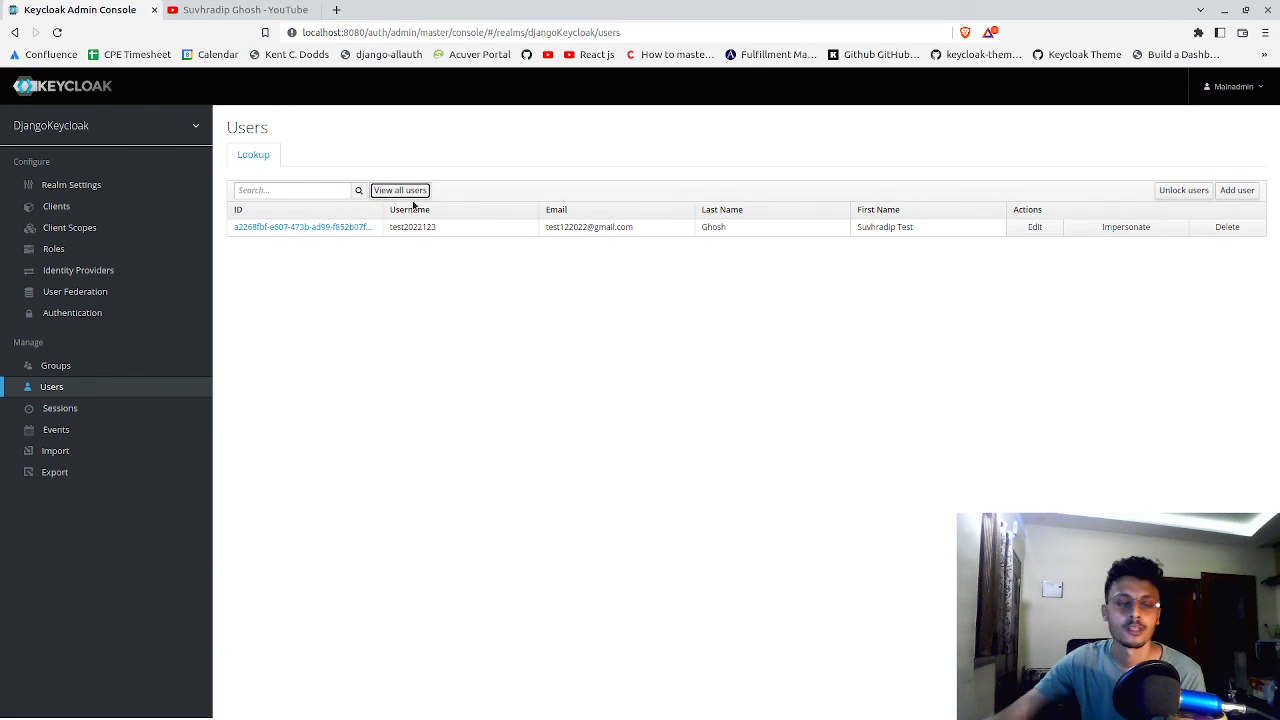